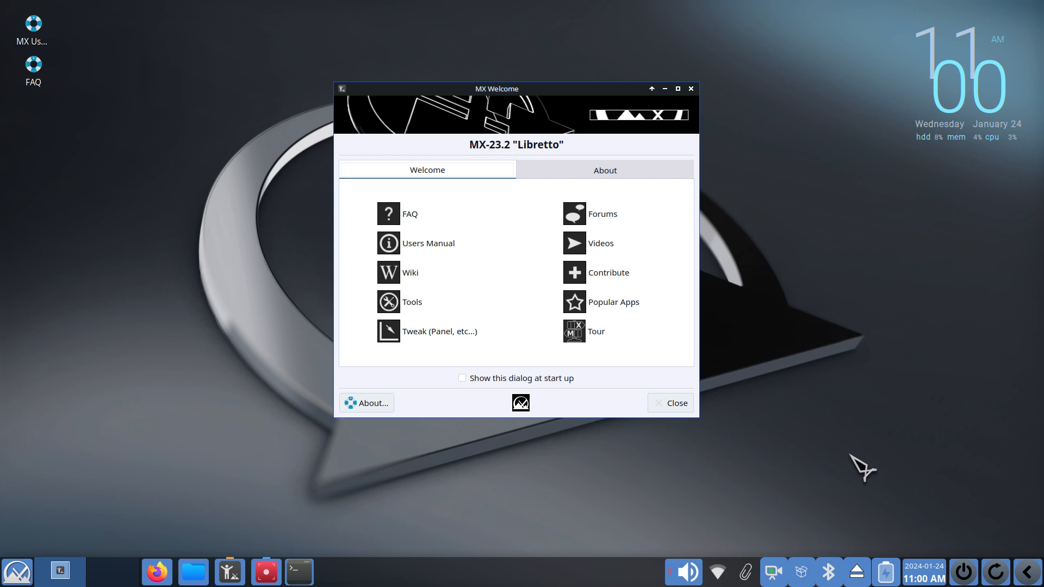
Look through the MX Tools collection from the MX Welcome window, then close both windows
left_click(412, 304)
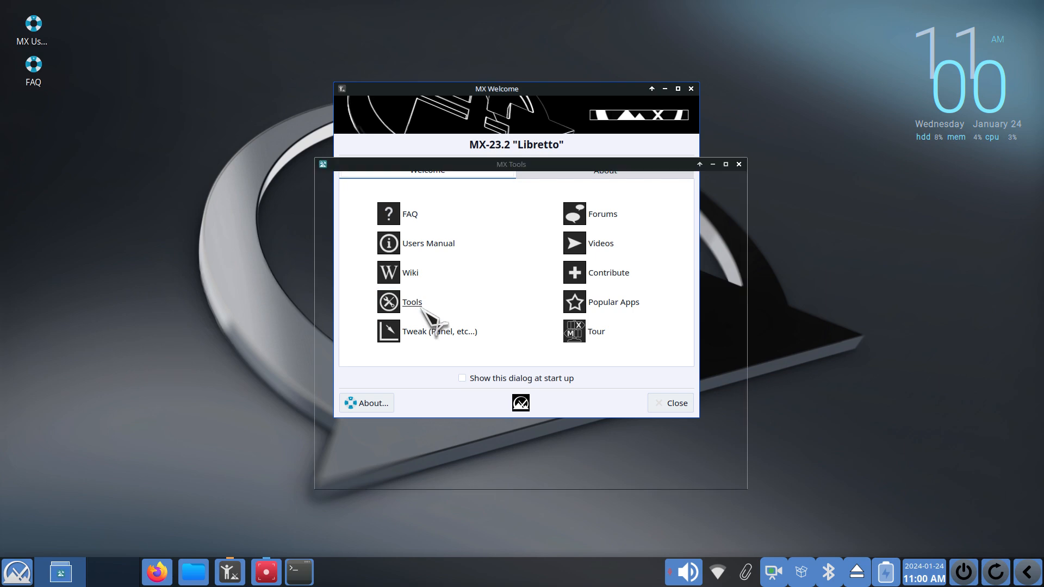
scroll(495, 407, "down", 2)
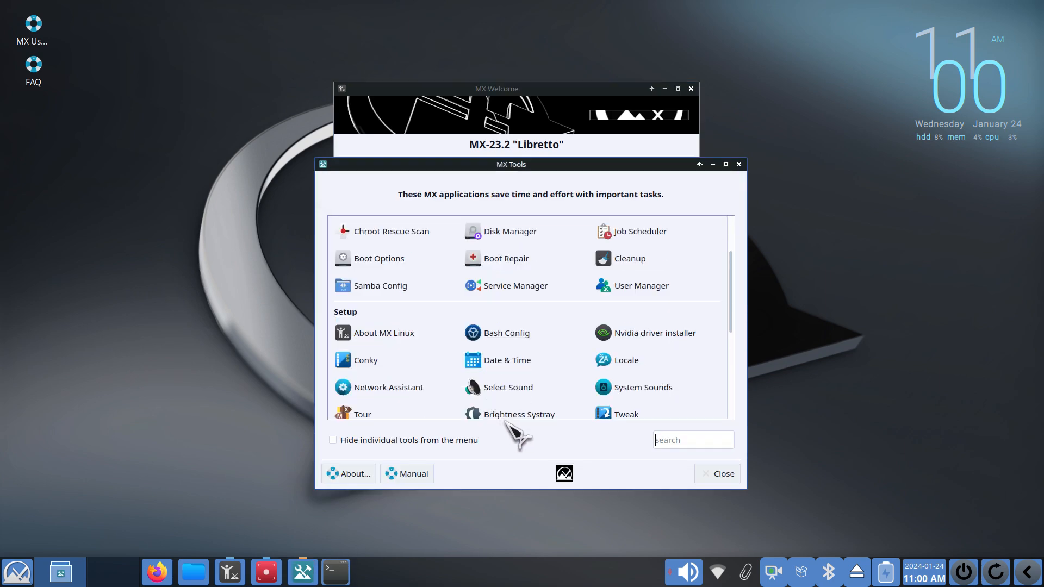
scroll(513, 322, "down", 4)
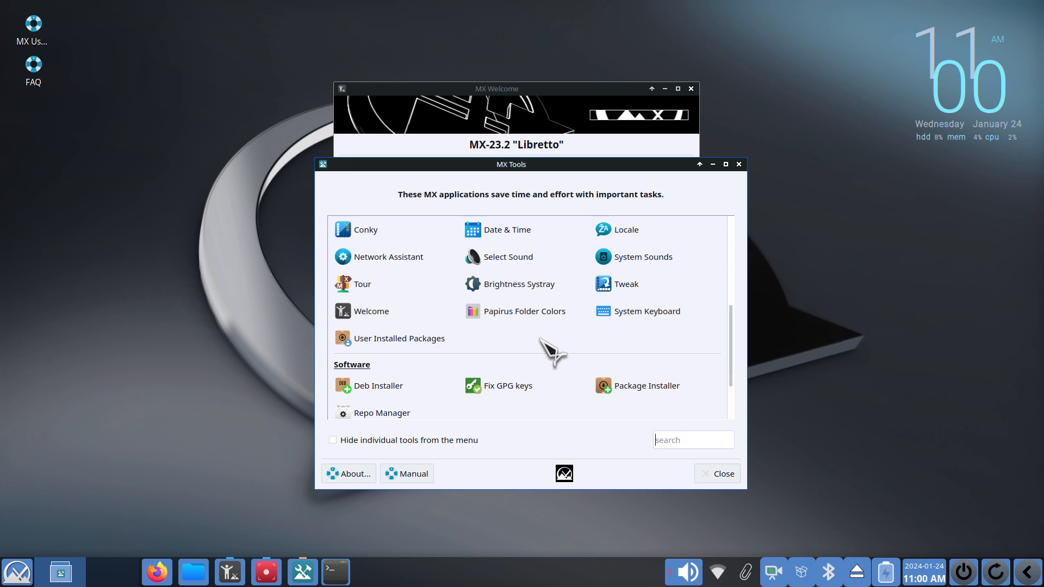
left_click(725, 477)
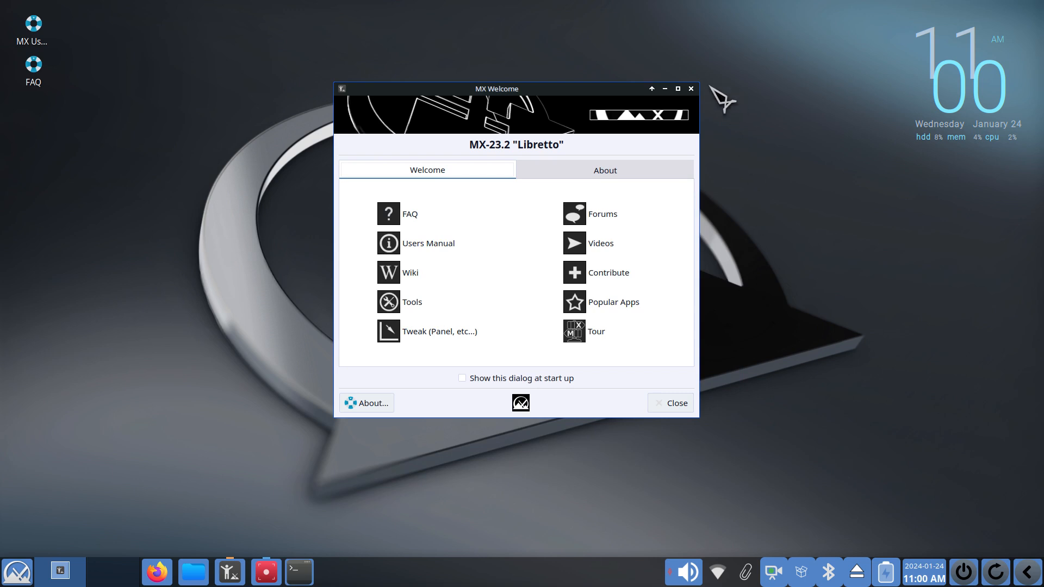
left_click(691, 89)
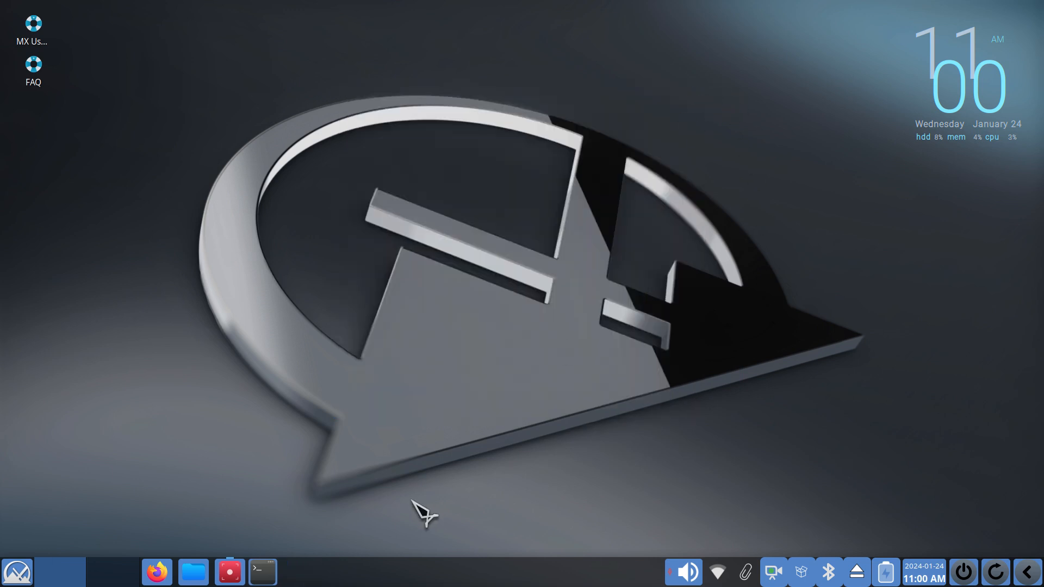
Open the home folder in the Thunar file manager, place its window mid-screen and check Thunar's version information
left_click(194, 571)
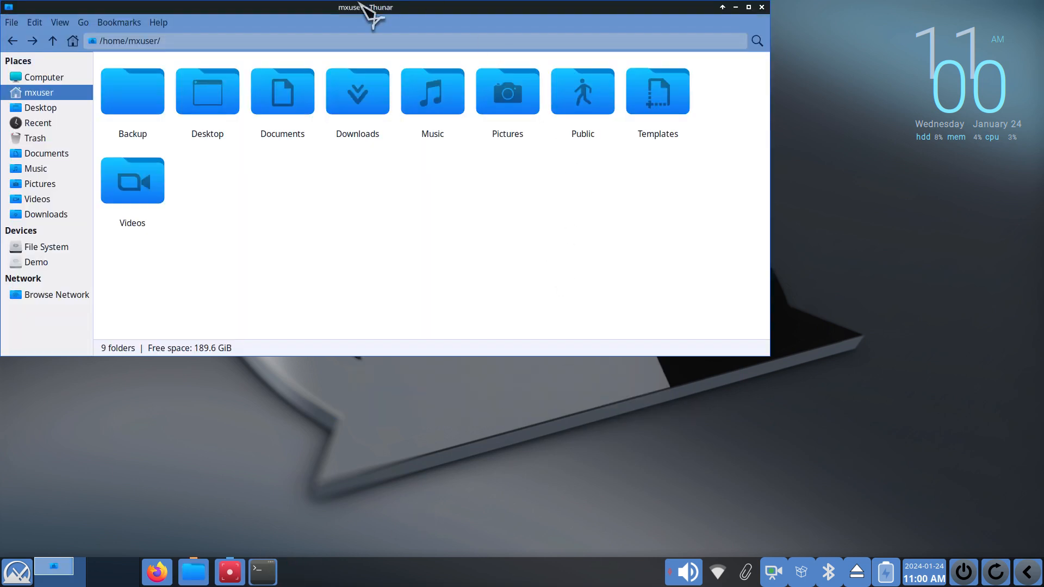
left_click_drag(340, 11, 446, 104)
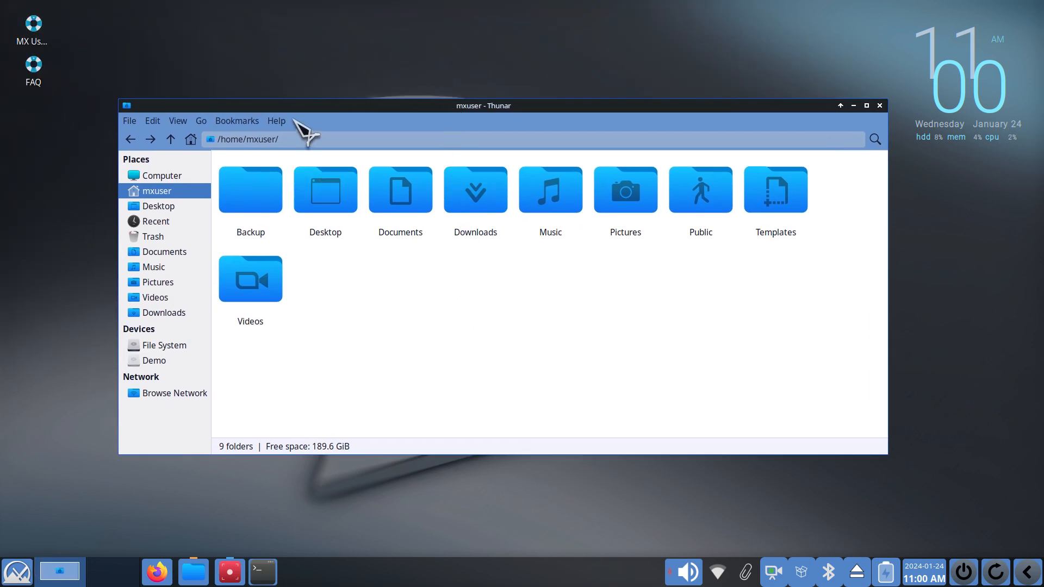
left_click(275, 121)
left_click(289, 157)
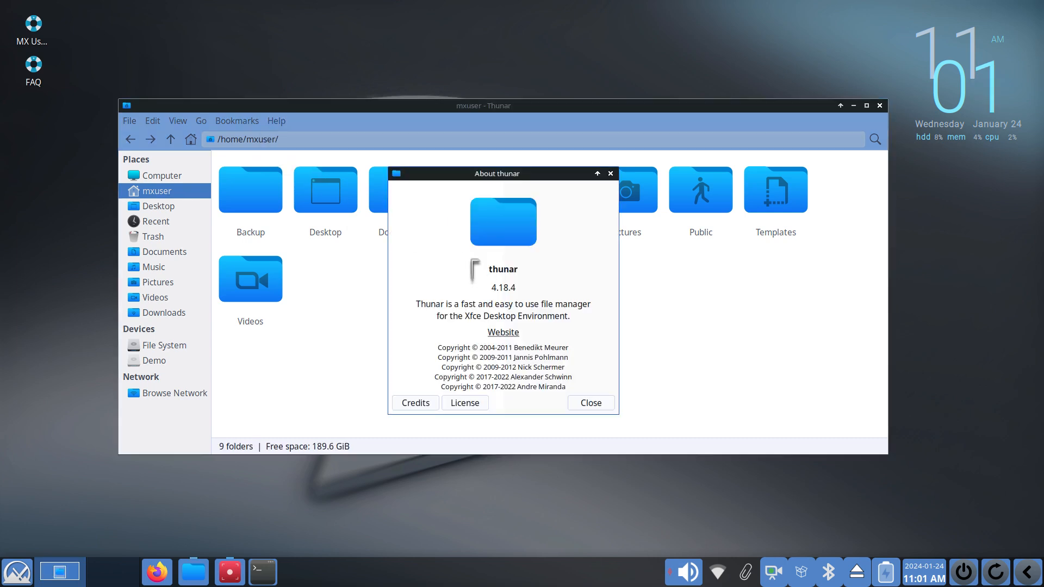
left_click(598, 407)
Show the hidden files in the home folder
left_click(178, 121)
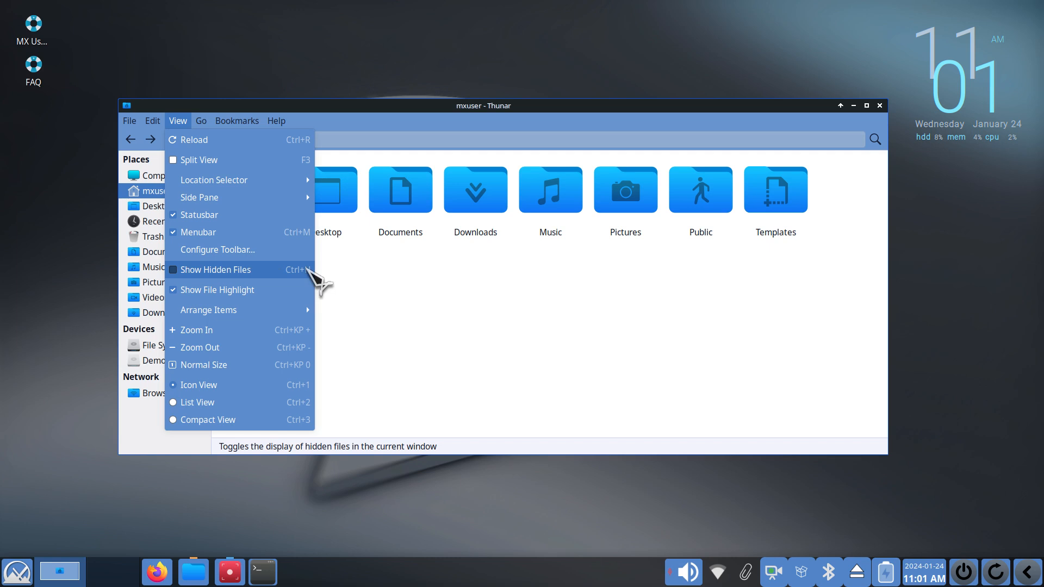
left_click(468, 329)
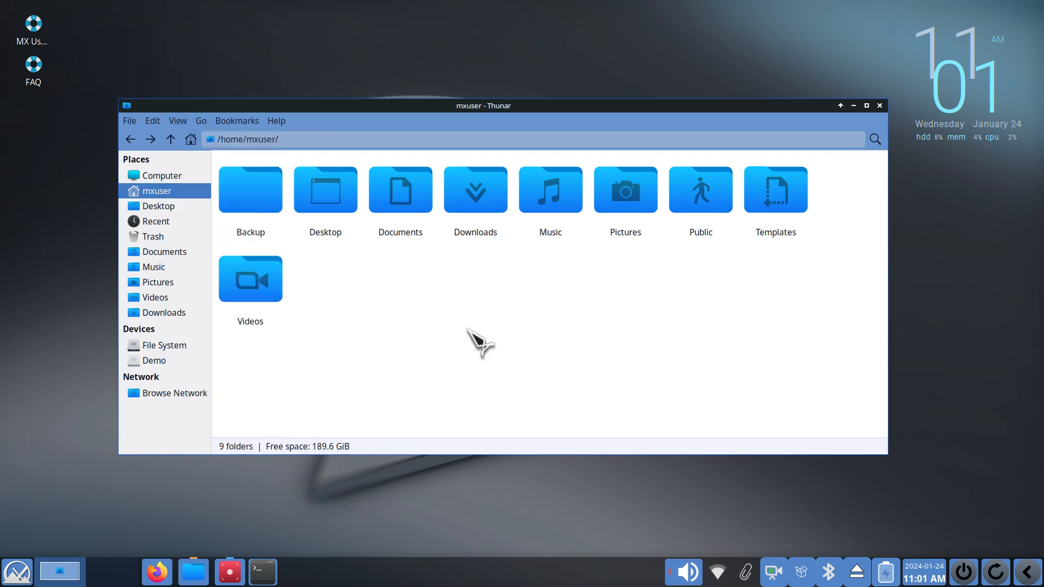
key("ctrl+h")
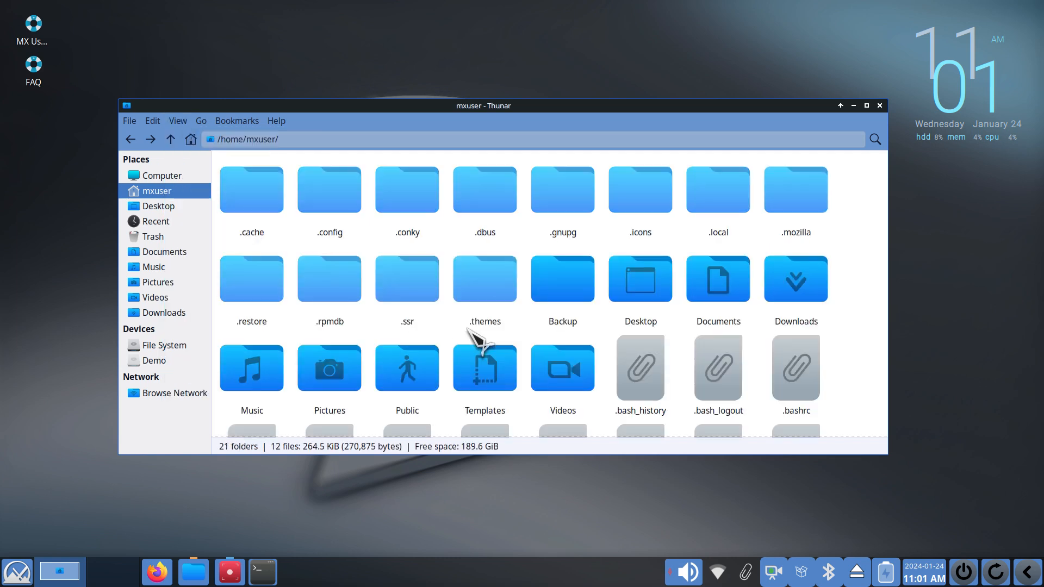
key("ctrl+h")
key("ctrl+h")
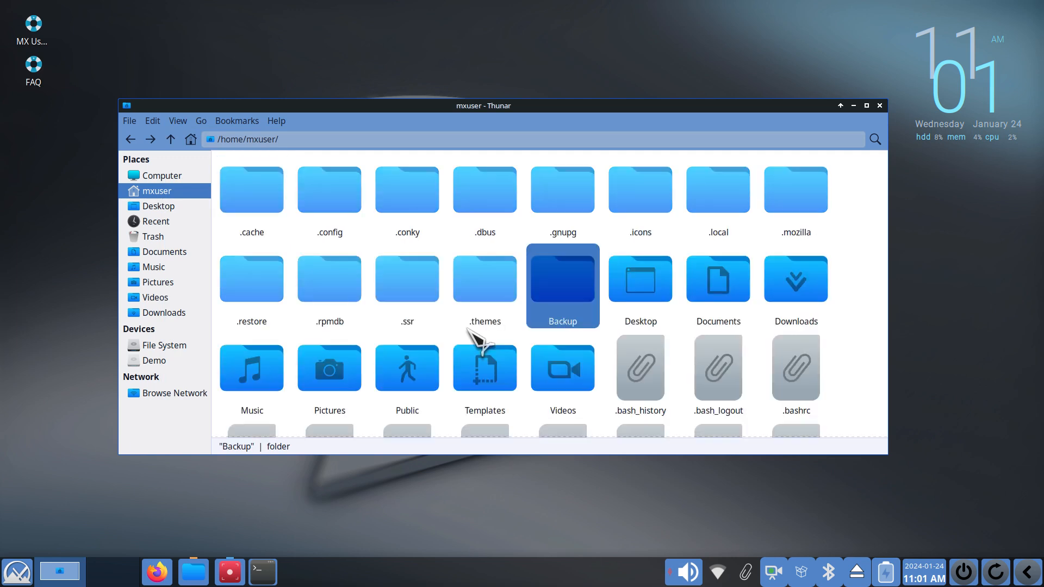
Go to the .local/share/icons folder inside the home folder and move the file manager window out of the way
left_click(658, 200)
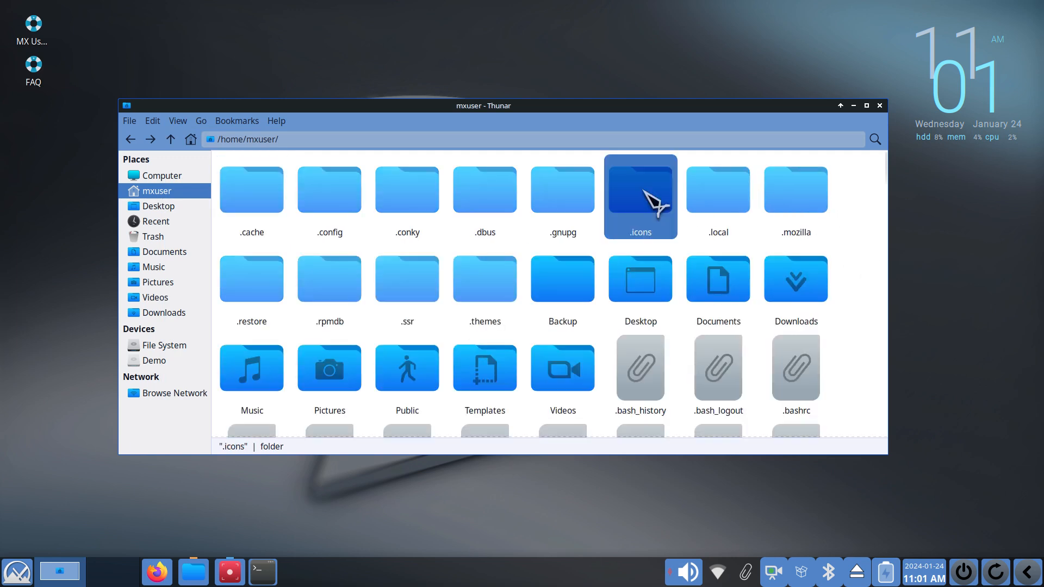
left_click(748, 212)
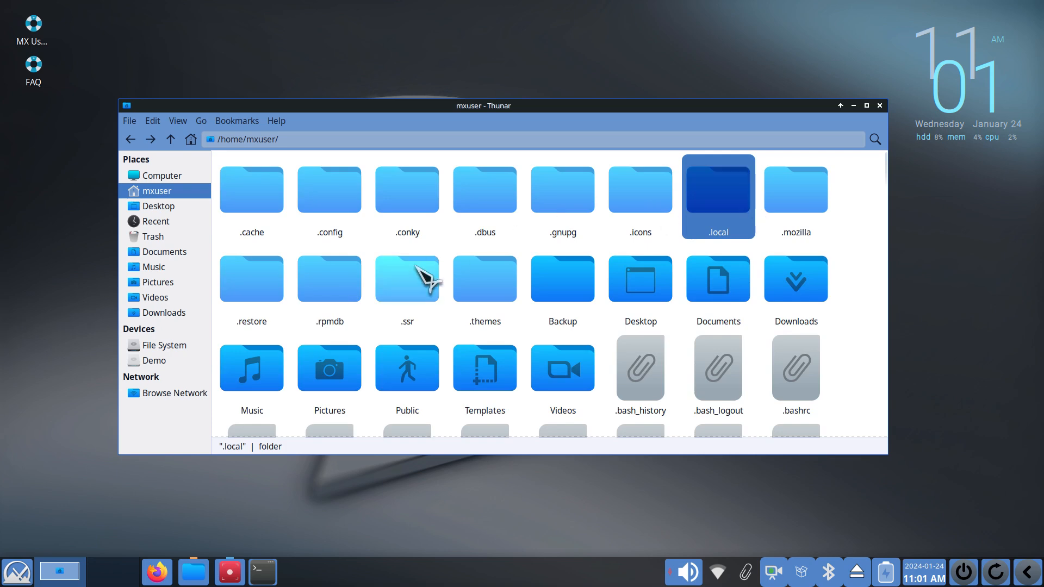
left_click(495, 288)
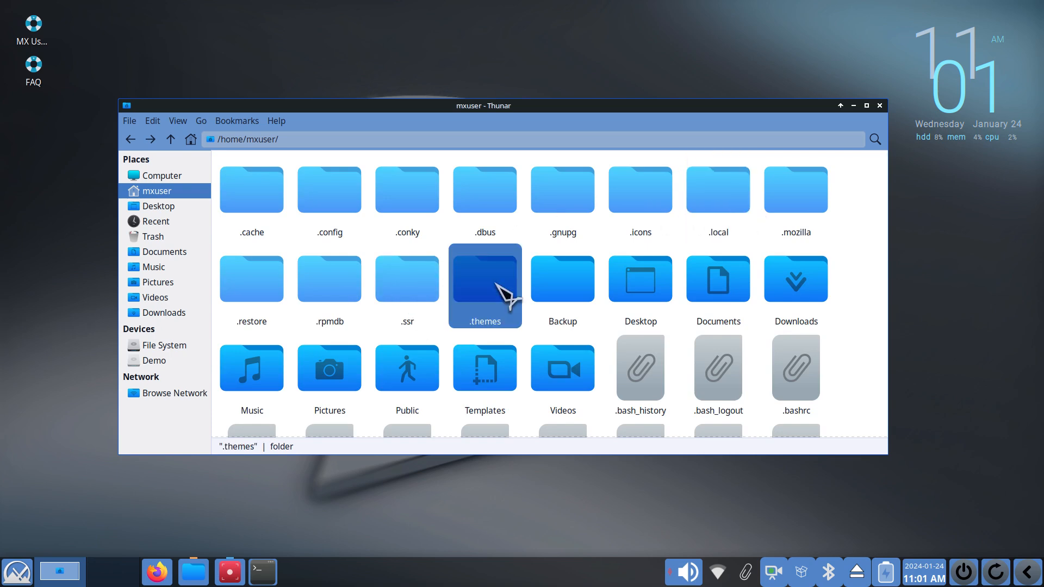
double_click(711, 202)
double_click(267, 194)
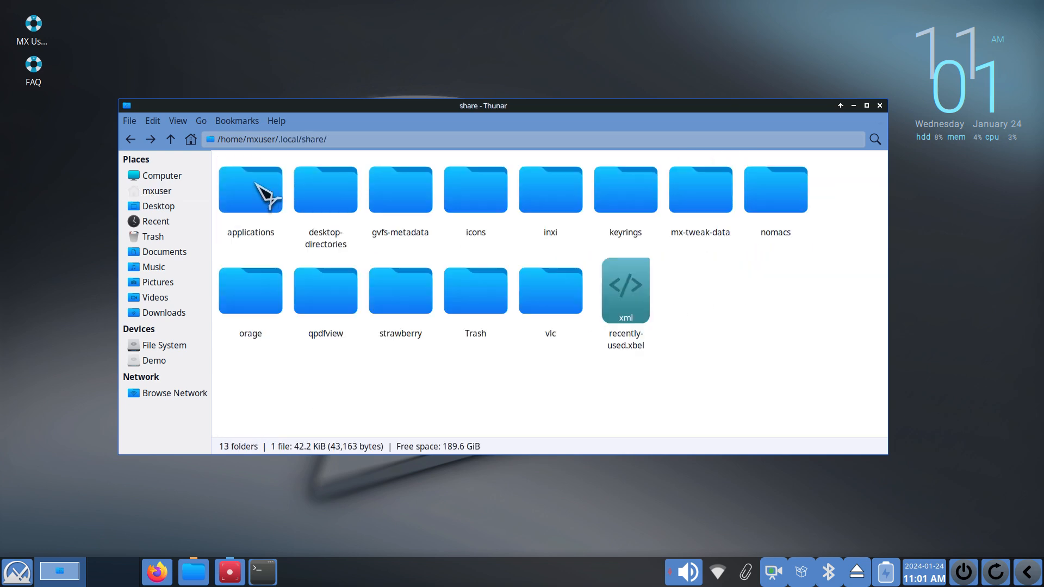
double_click(489, 202)
left_click_drag(471, 105, 367, 21)
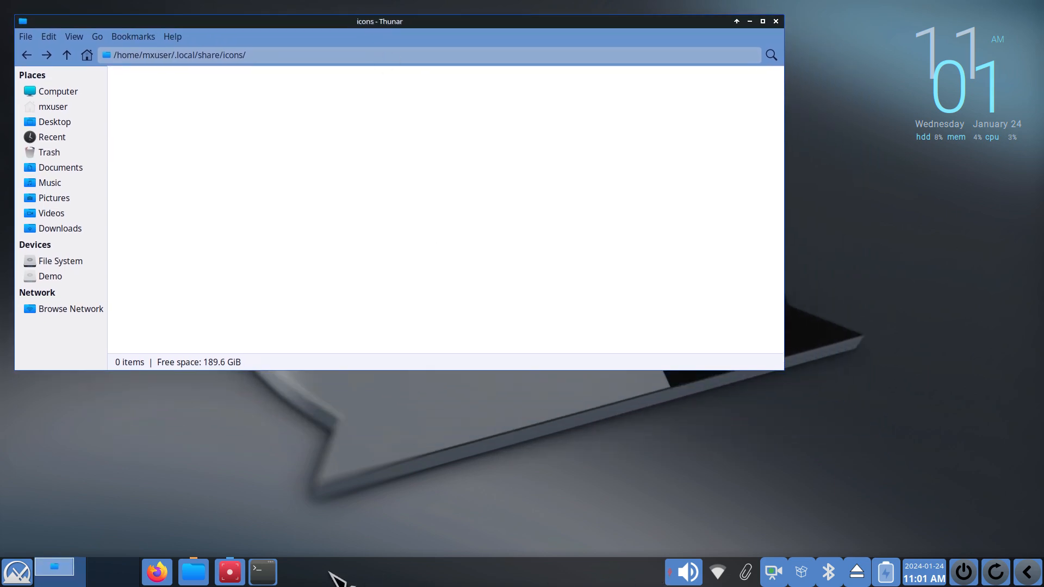
Open the Settings manager, look up the Papirus Folder Colors entry in MX Tools and close MX Tools
left_click(7, 580)
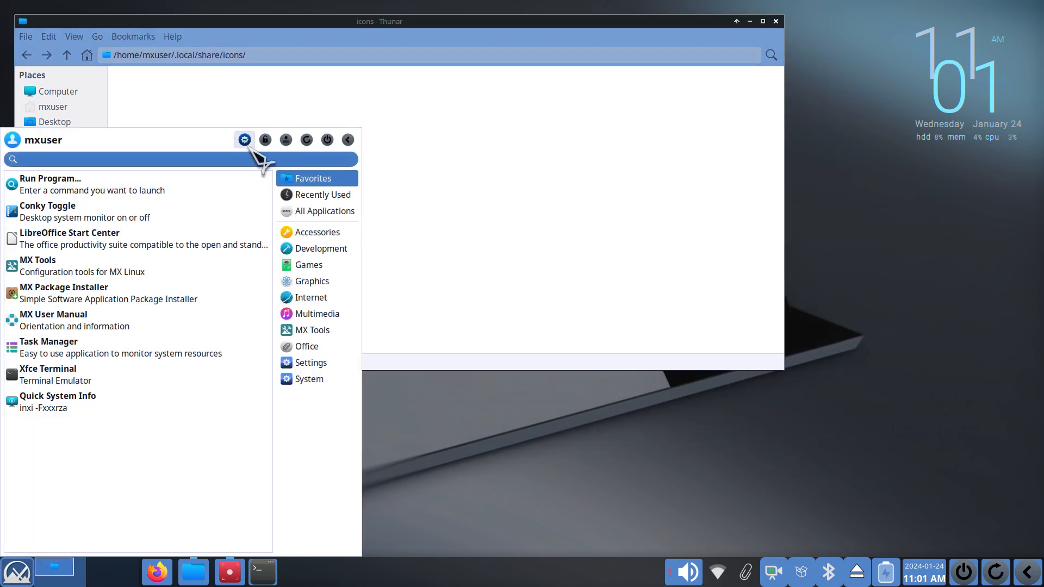
left_click(244, 142)
scroll(566, 386, "down", 5)
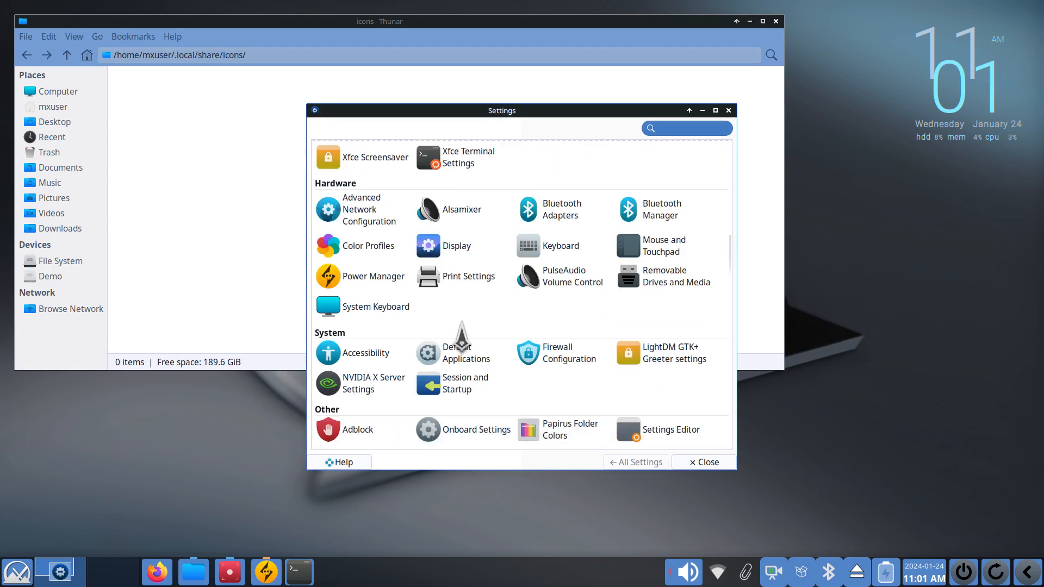
scroll(428, 342, "up", 5)
left_click(356, 231)
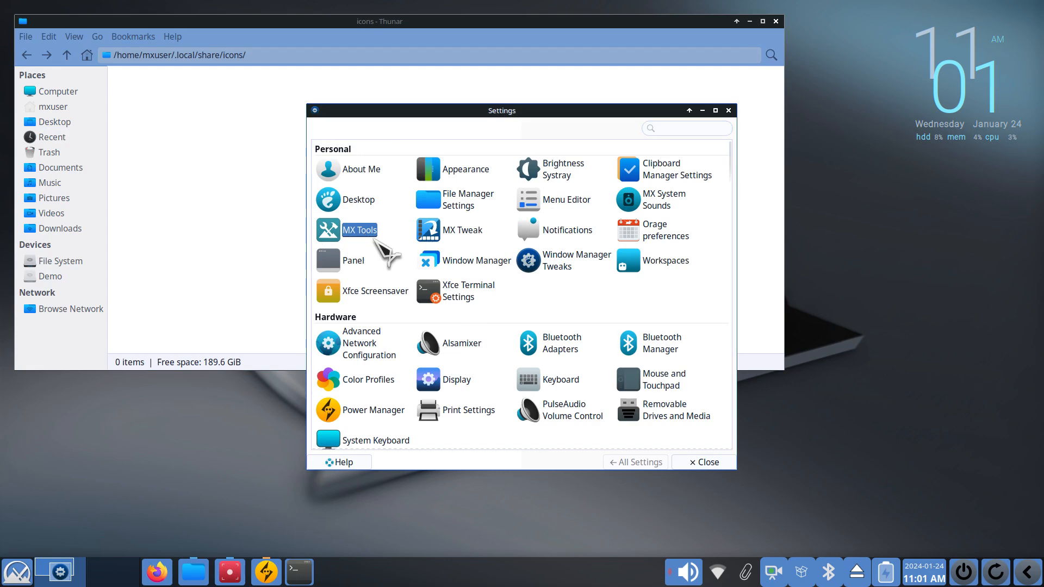
scroll(492, 316, "down", 3)
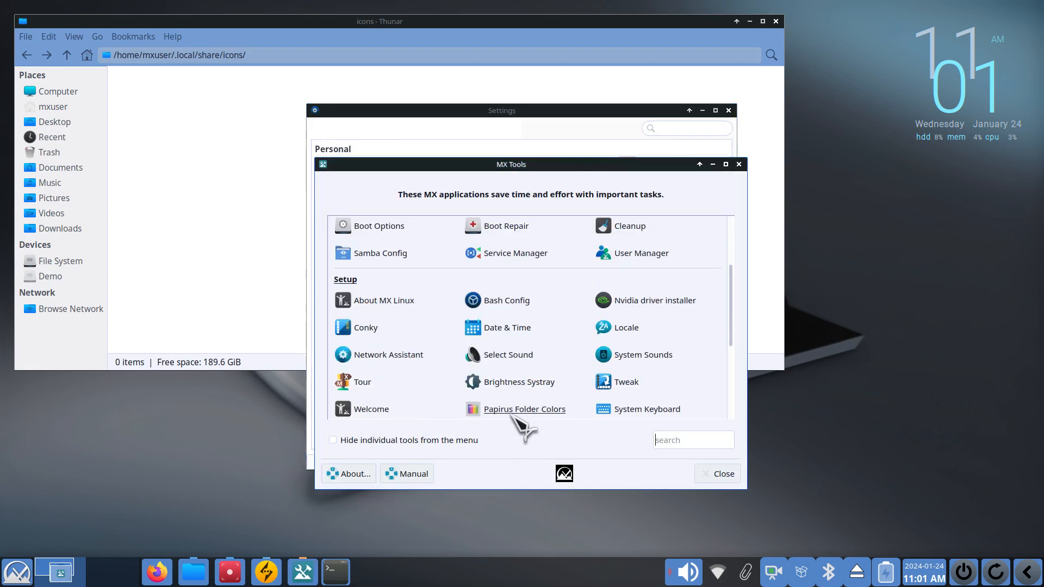
left_click(702, 472)
Open Papirus Folder Colors from the Settings manager and move its window so the file manager's path stays readable
scroll(563, 447, "down", 5)
left_click(555, 431)
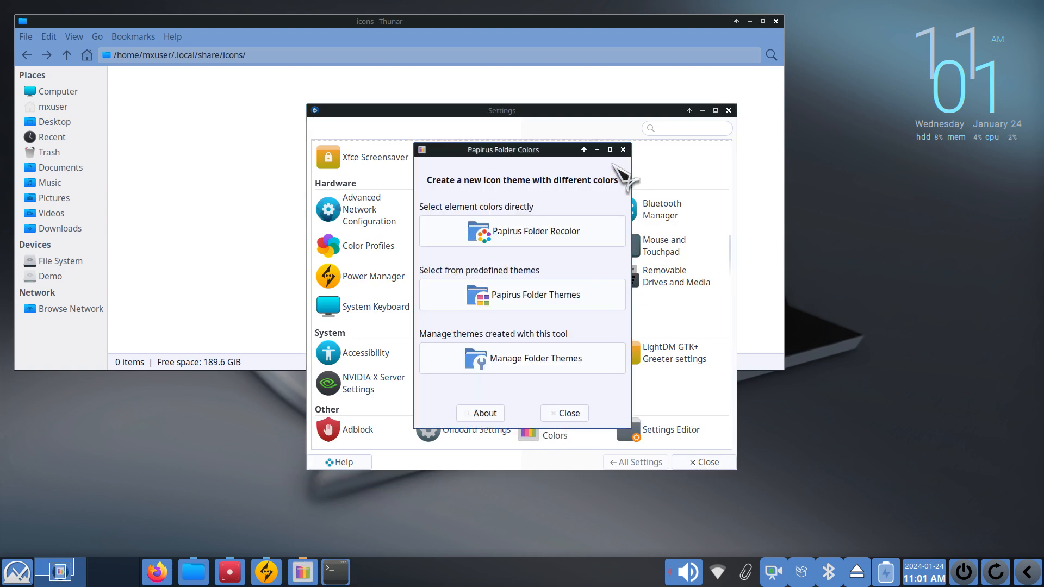
left_click_drag(495, 154, 298, 207)
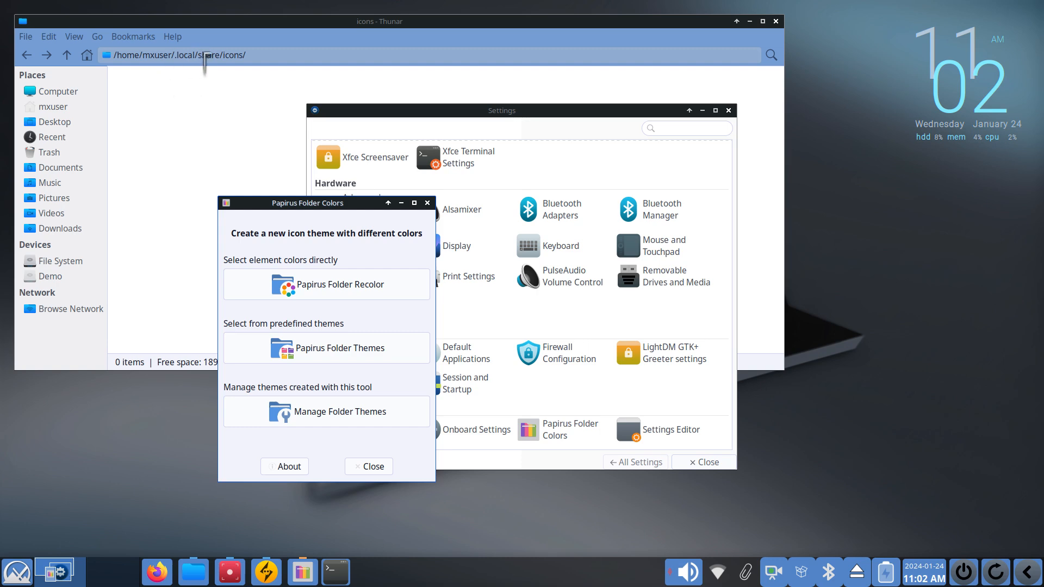
Create a predefined Papirus folder theme in deep orange, named deeporange with dark window theme symbols, saved in .local/share/icons
left_click(313, 349)
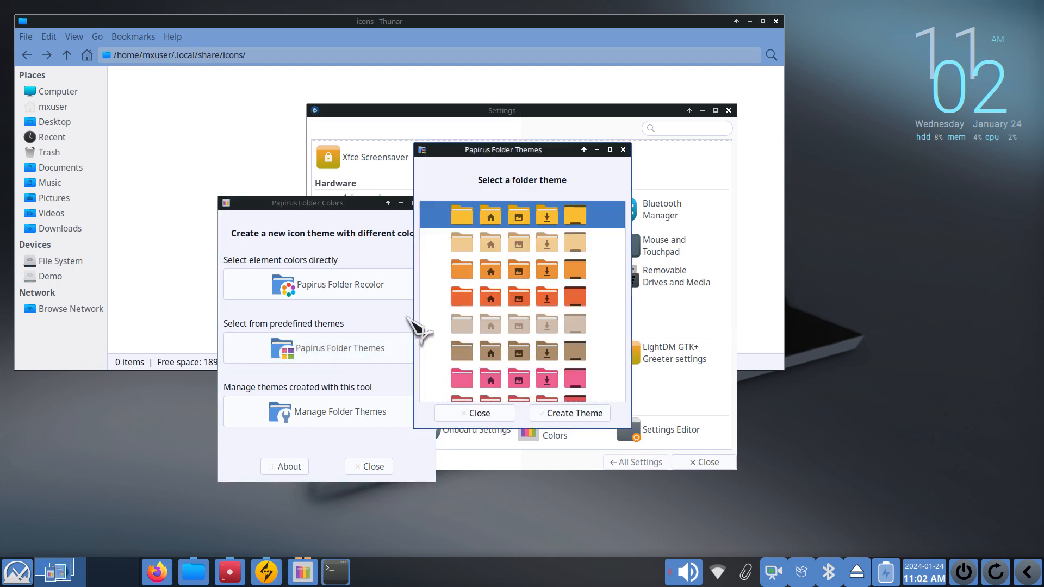
left_click(506, 300)
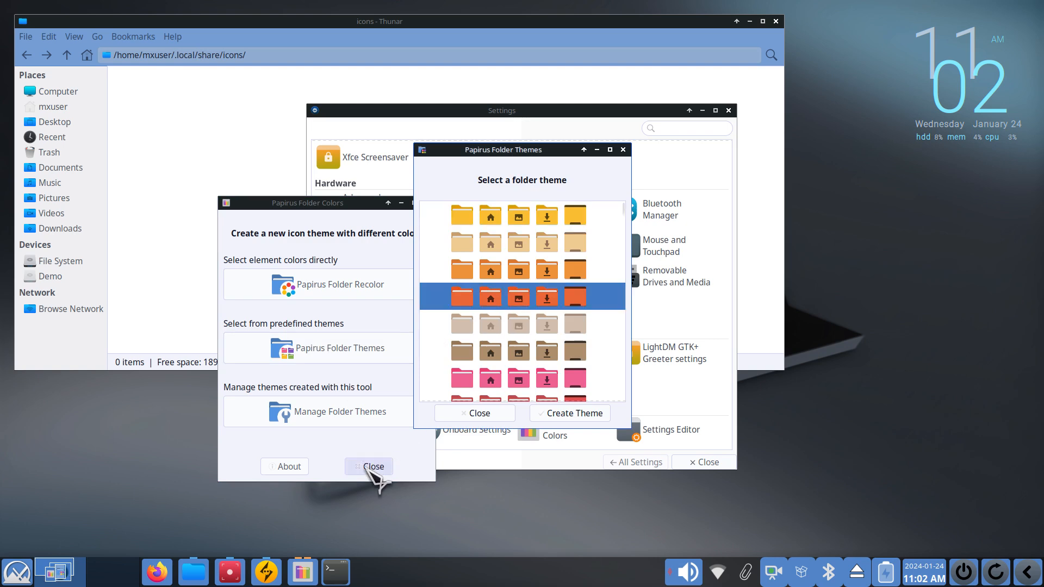
left_click(571, 414)
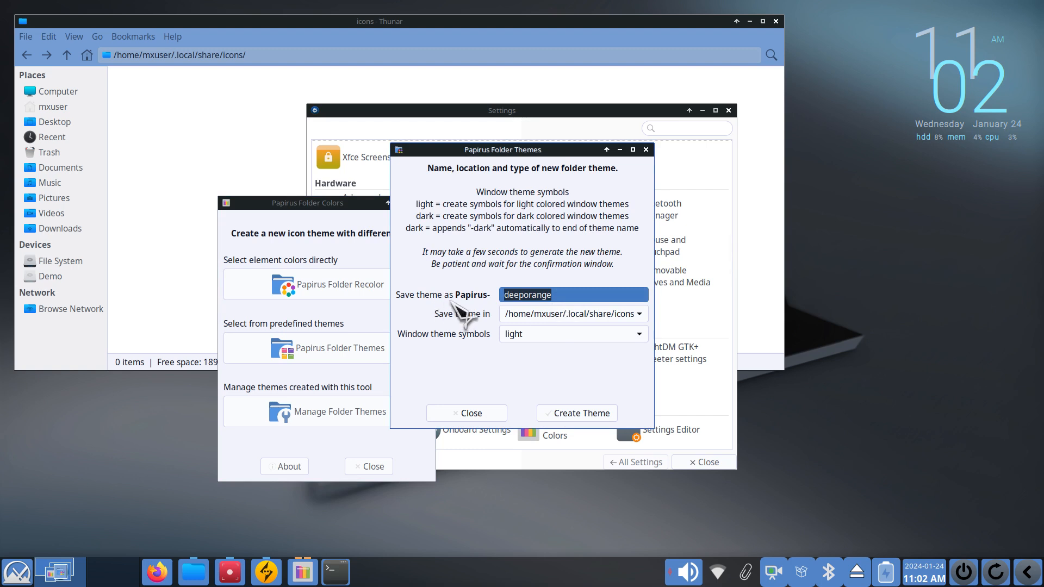
left_click(537, 335)
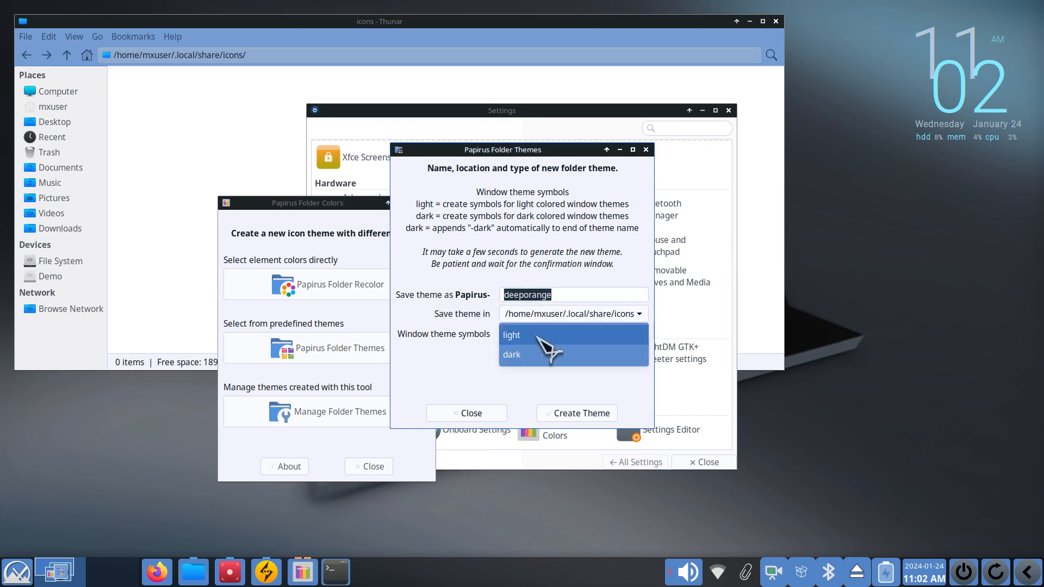
left_click(543, 354)
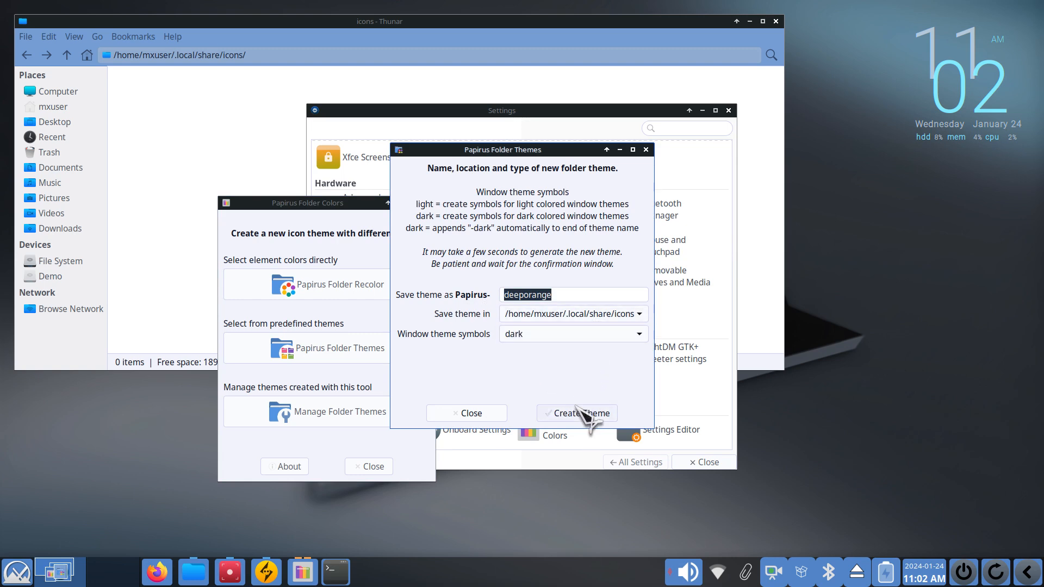
left_click(578, 415)
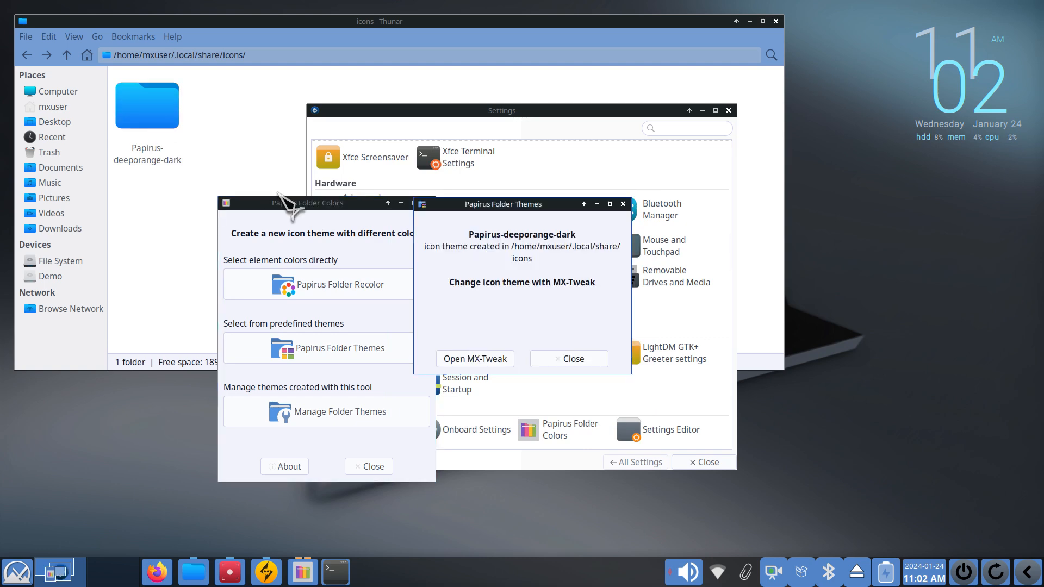
Look for the new icon theme in MX Tweak's theme options, then close MX Tweak and the Papirus windows
left_click(476, 359)
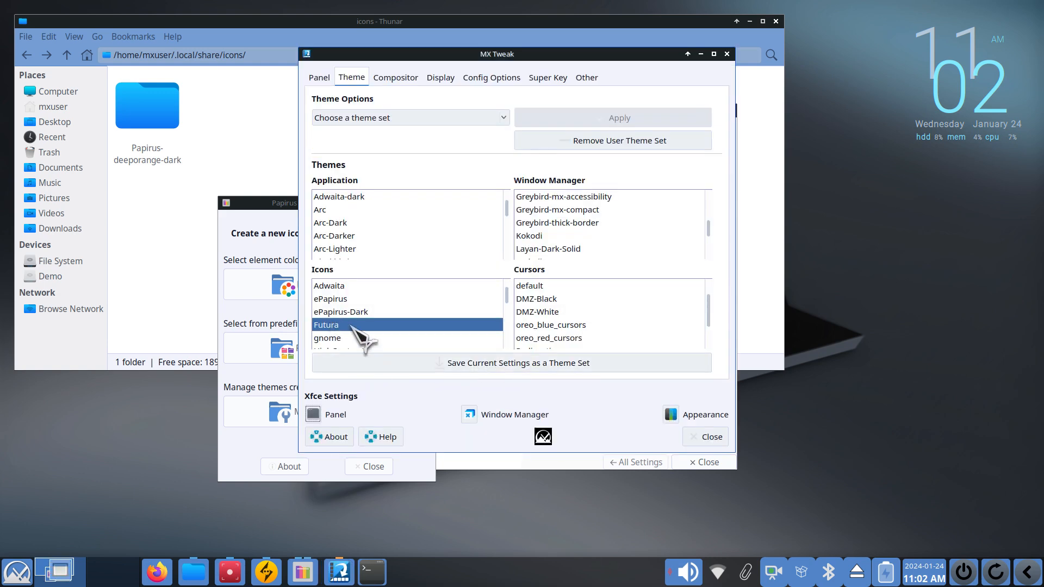
left_click_drag(509, 294, 506, 310)
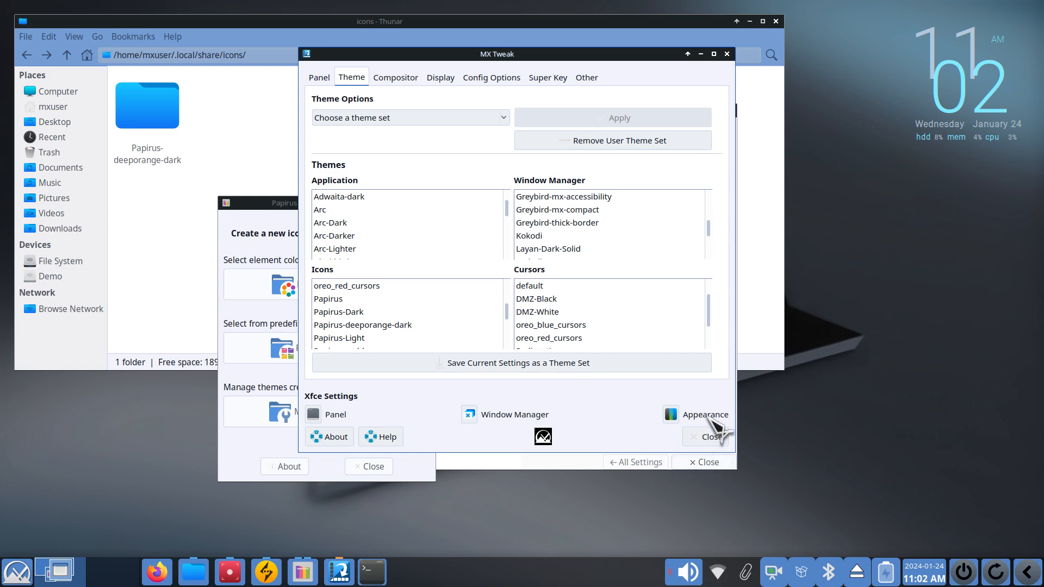
left_click(706, 437)
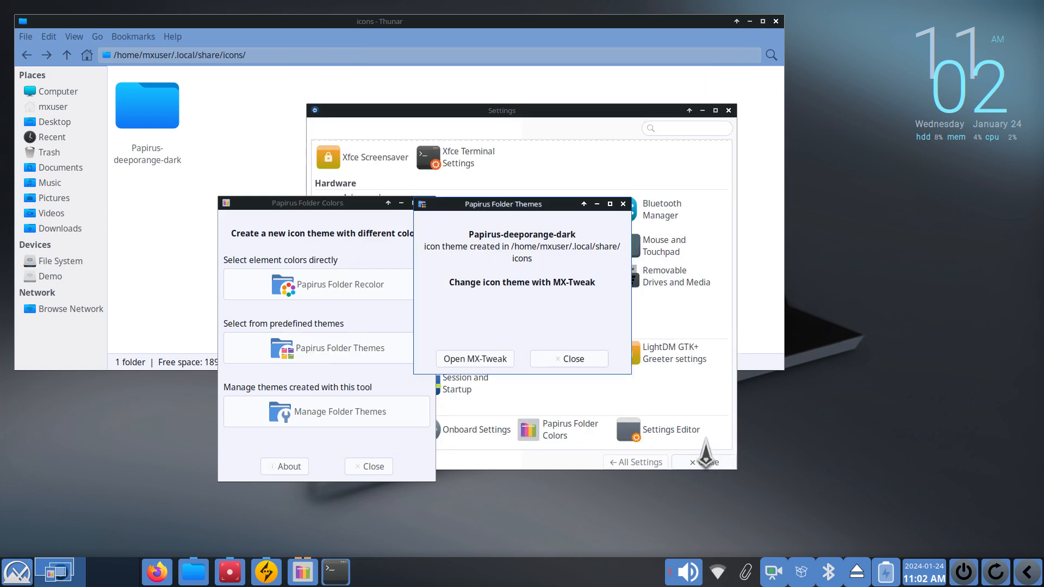
left_click(597, 358)
left_click(428, 204)
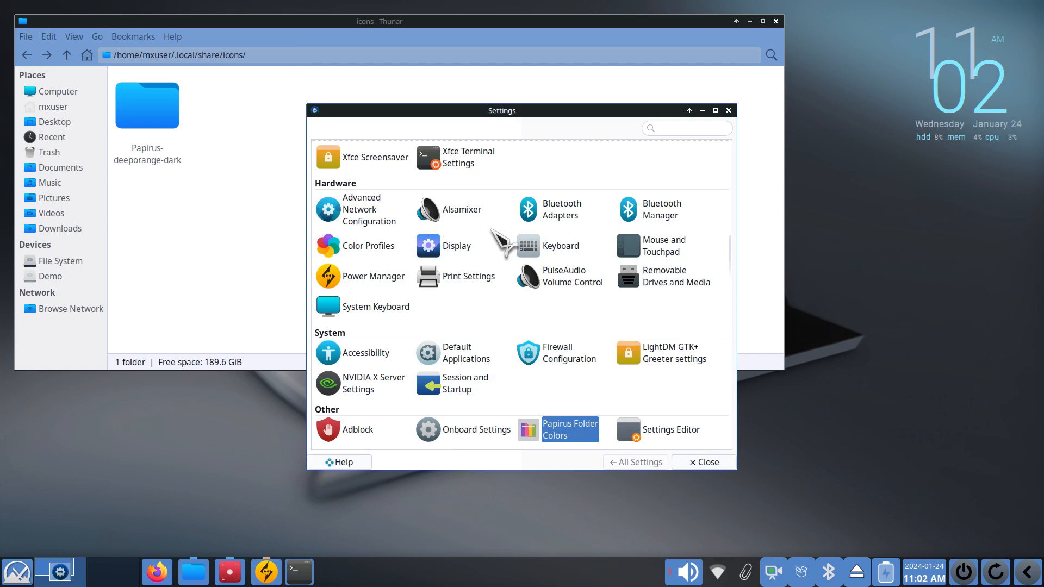
Try the Papirus-deeporange-dark icon theme in the Appearance settings, then switch back to Futura
scroll(517, 264, "up", 5)
left_click(456, 232)
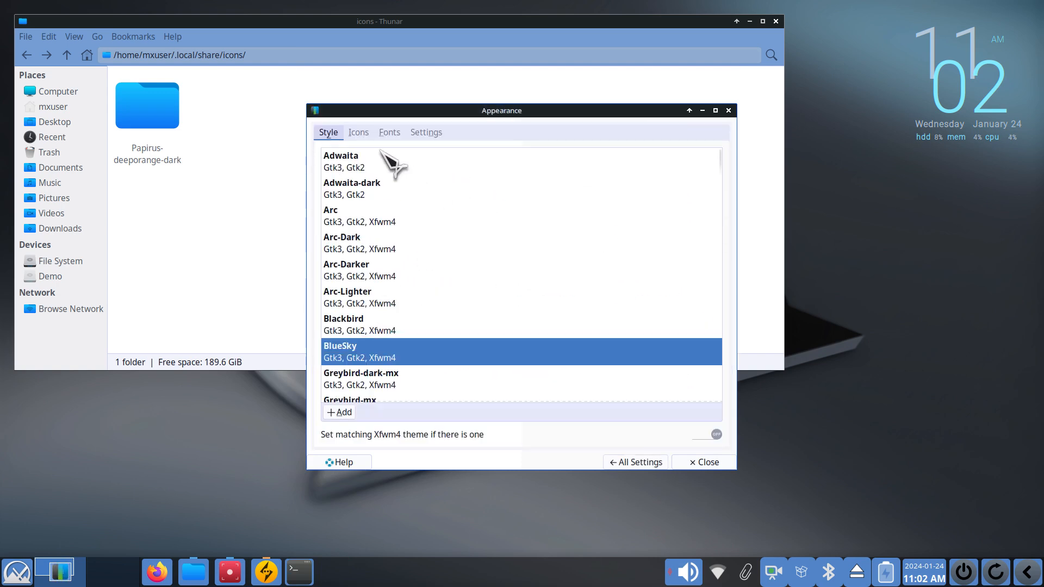
left_click(358, 133)
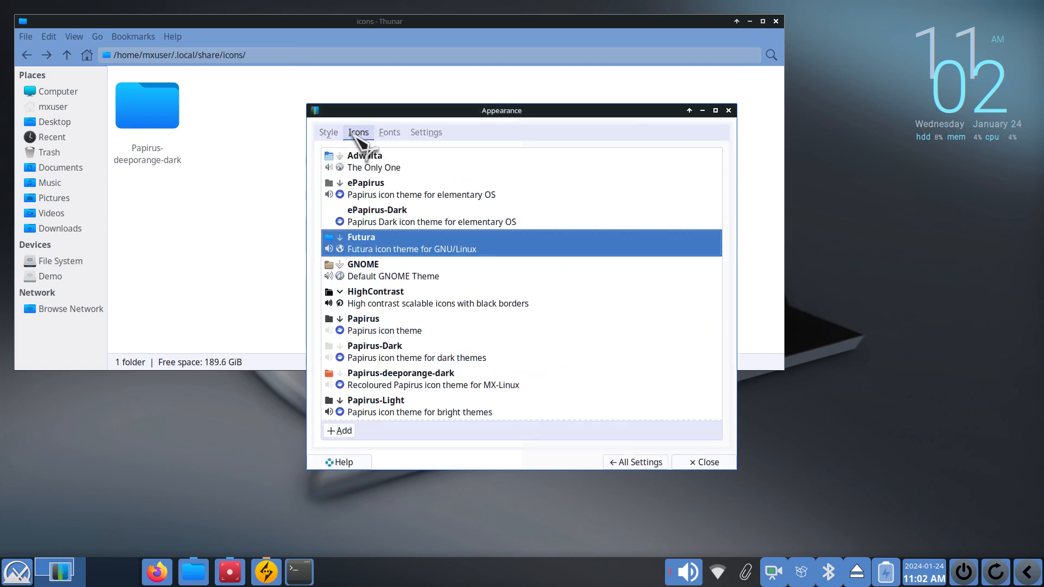
left_click(423, 382)
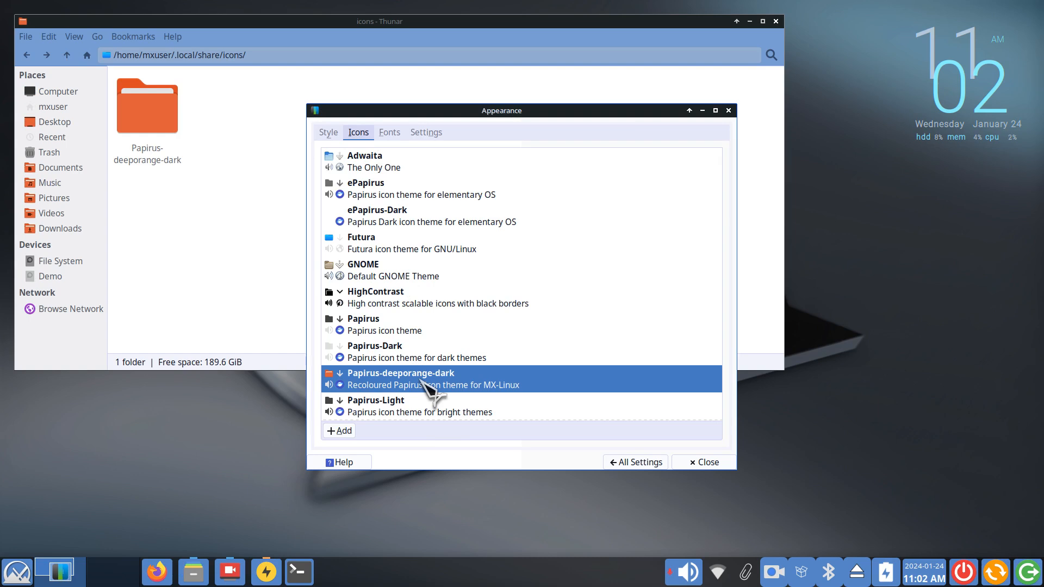
left_click(397, 246)
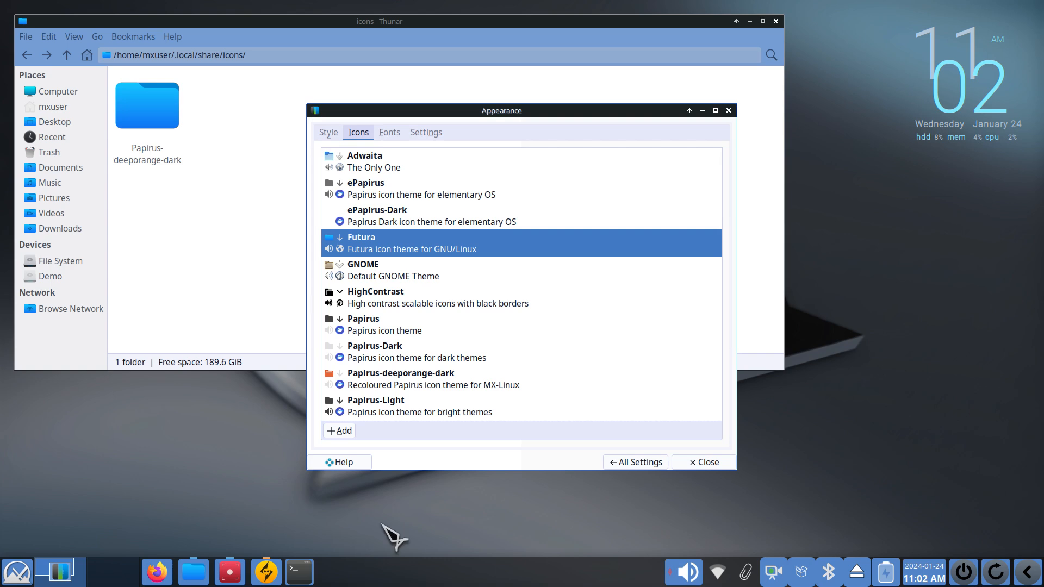
Return to all settings, open Papirus Folder Recolor through Papirus Folder Colors and toggle the previewed icon style
left_click(655, 461)
scroll(540, 402, "down", 5)
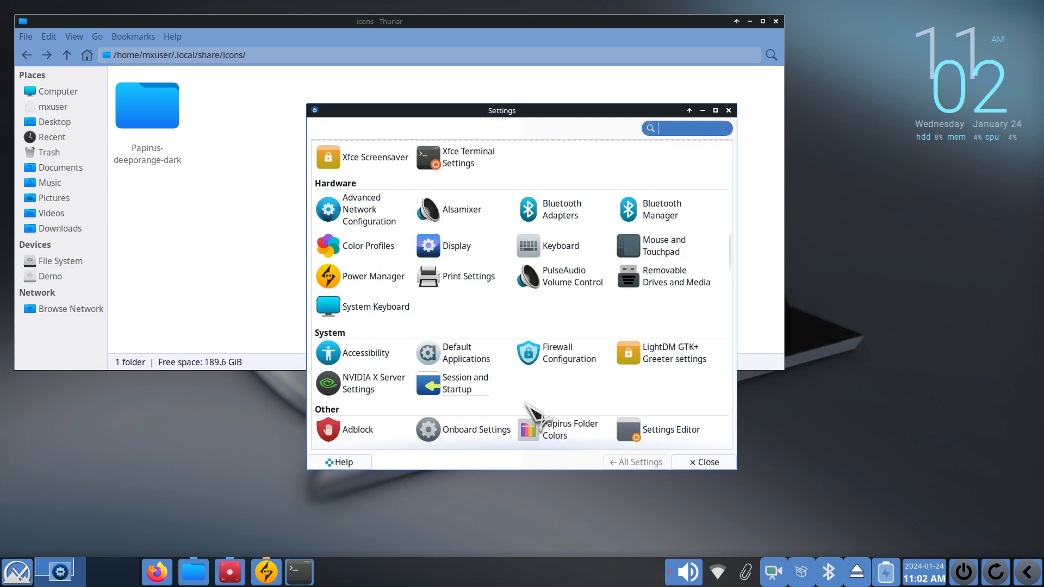
left_click(541, 435)
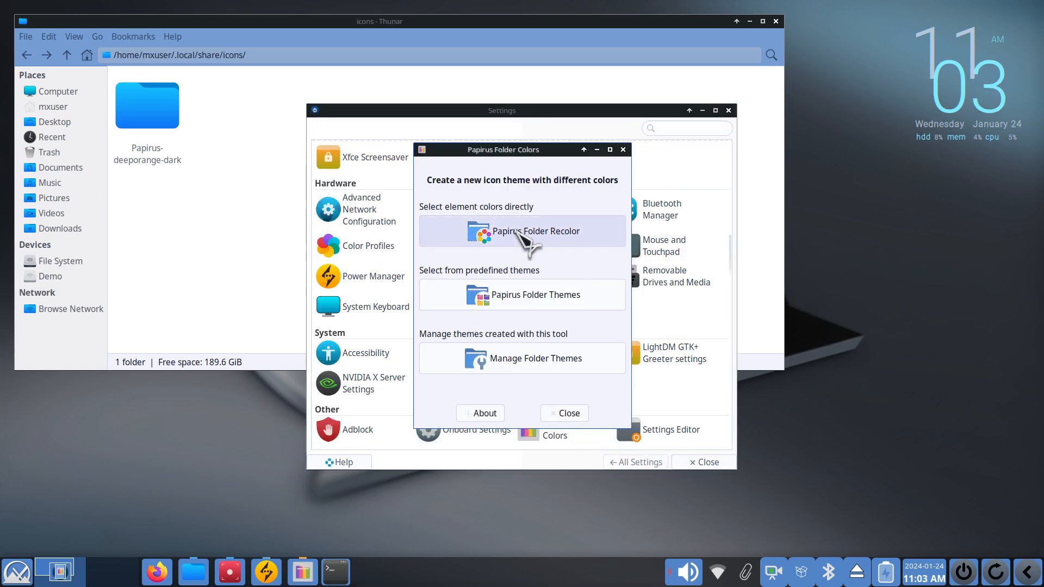
left_click(520, 233)
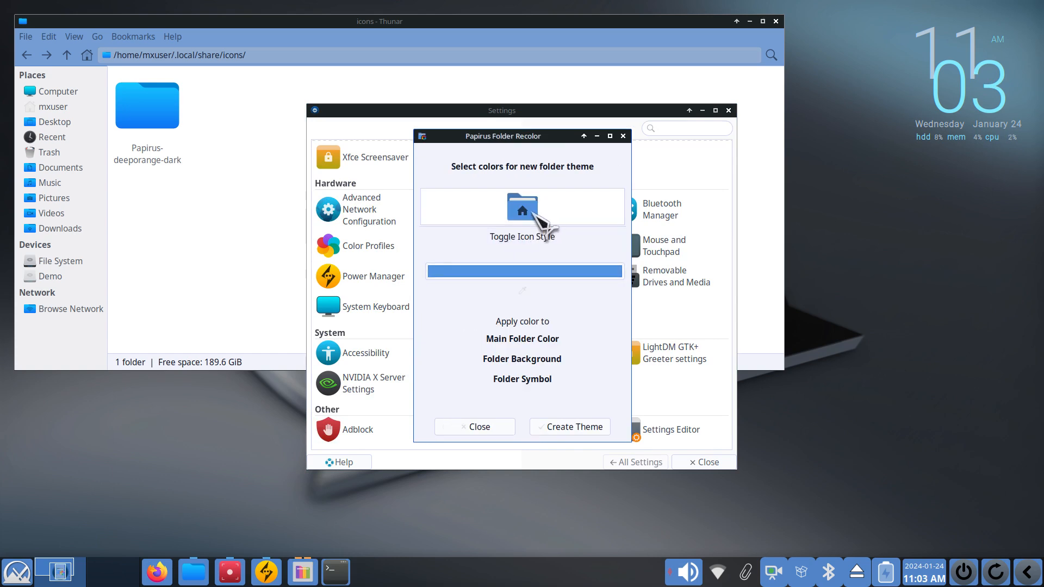
left_click(532, 237)
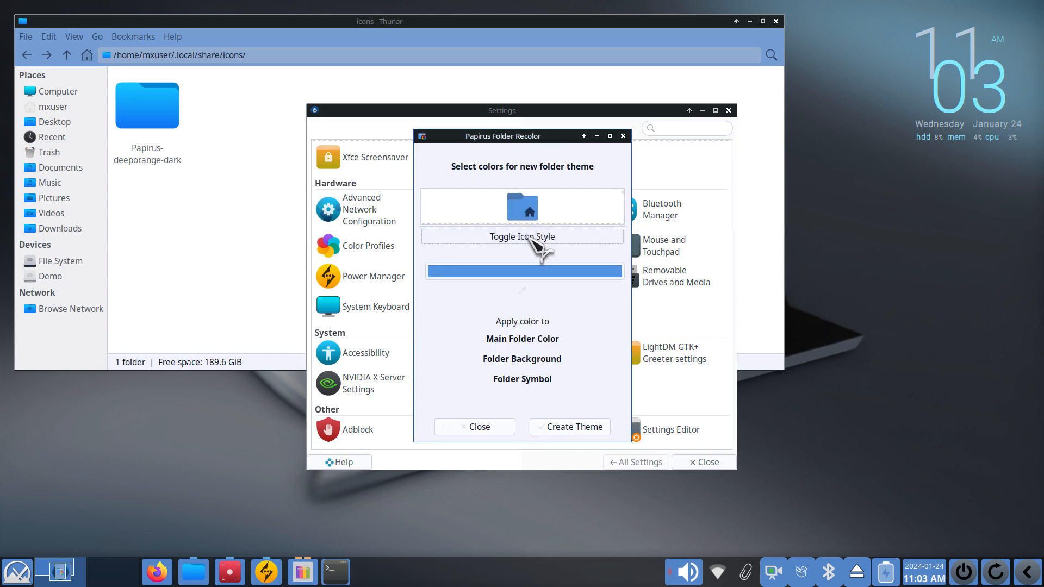
Choose the light purple from the color palette and apply it as the main folder color
left_click(521, 272)
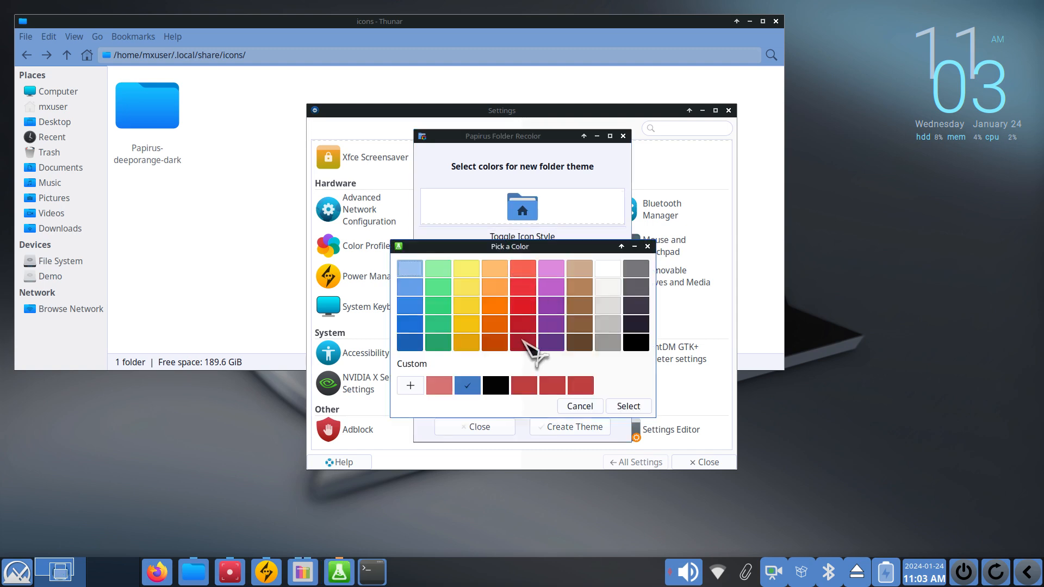
left_click(495, 287)
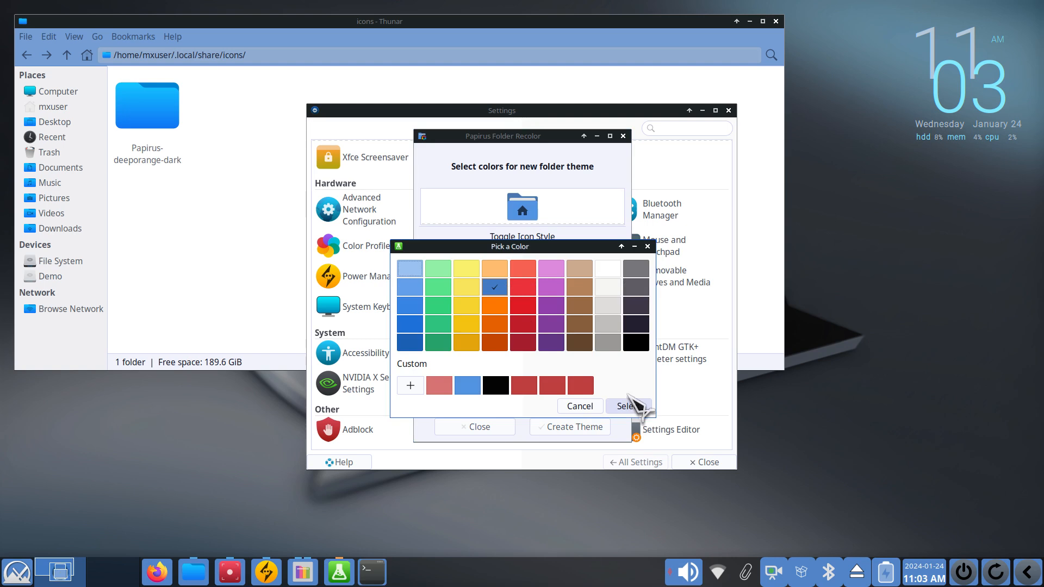
left_click(550, 270)
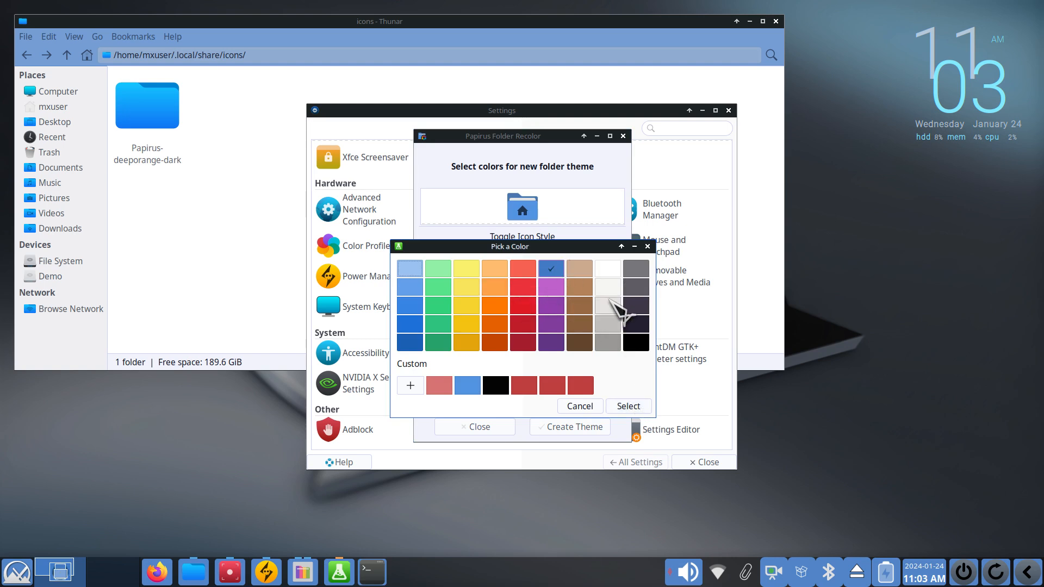
left_click(626, 407)
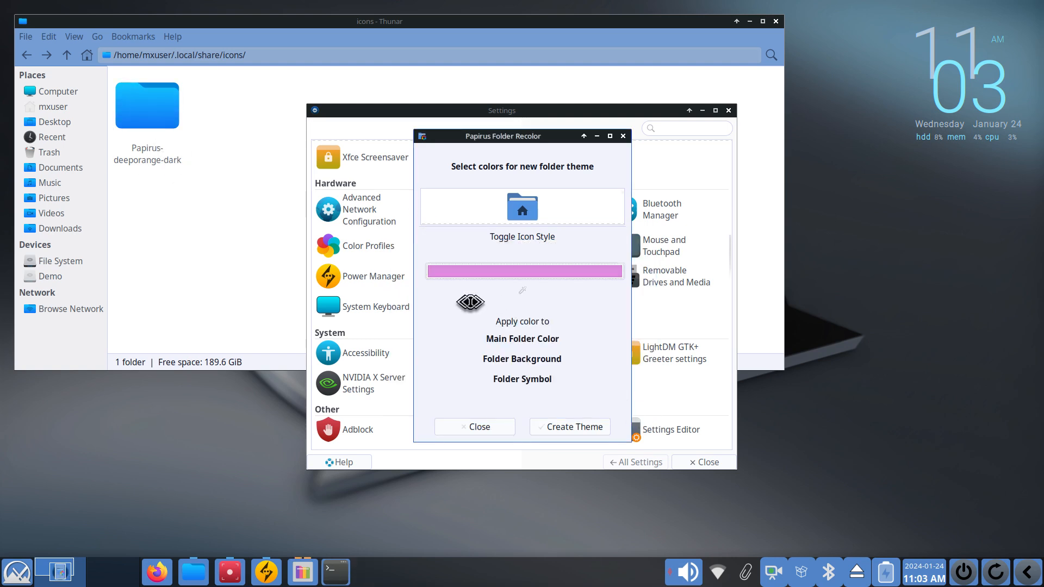
left_click(500, 338)
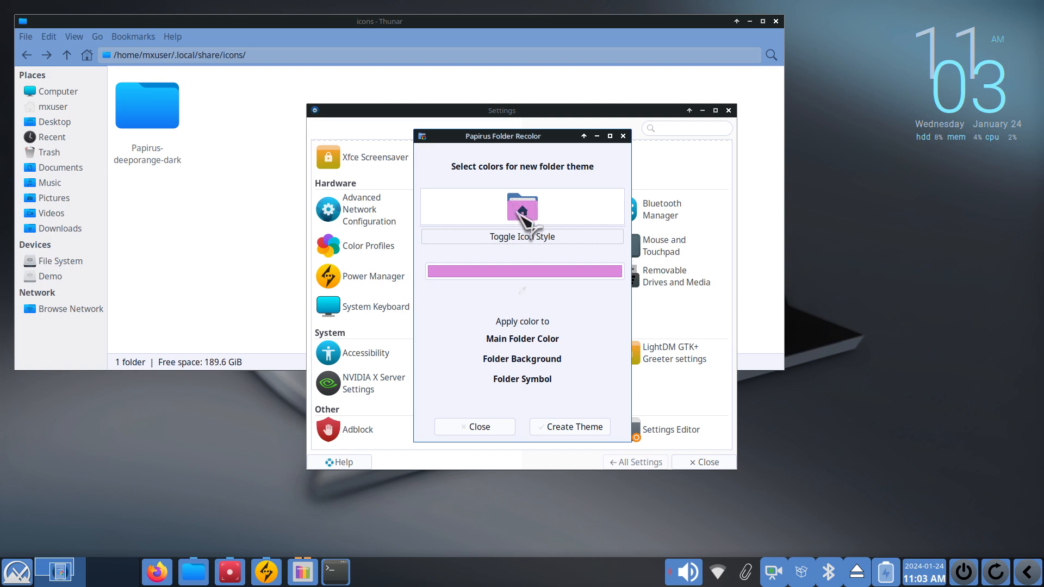
Create the recolored theme as mxuser-Test1 in .local/share/icons with light window theme symbols and dismiss the confirmation
left_click(577, 430)
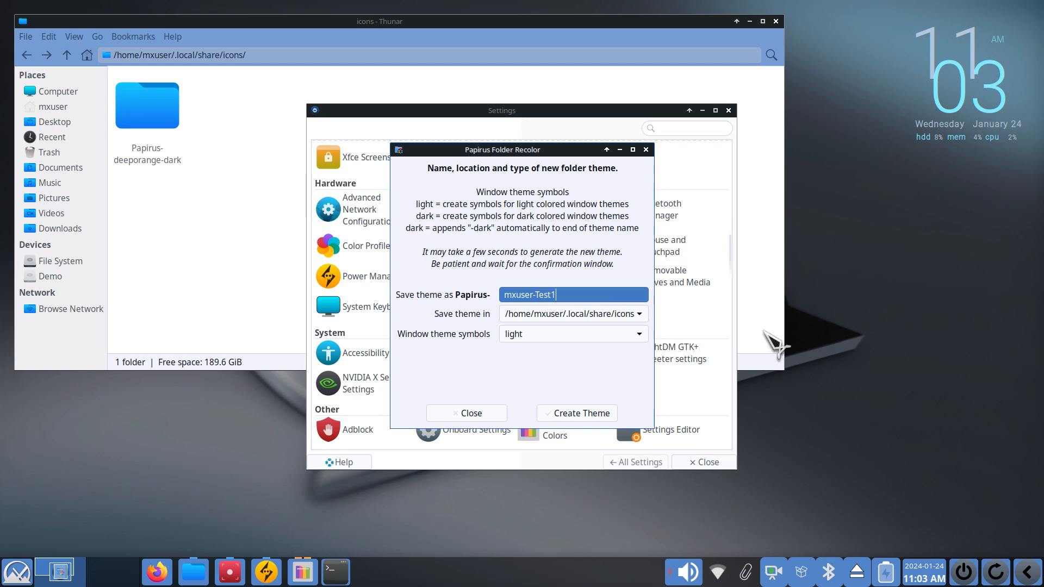
left_click(568, 414)
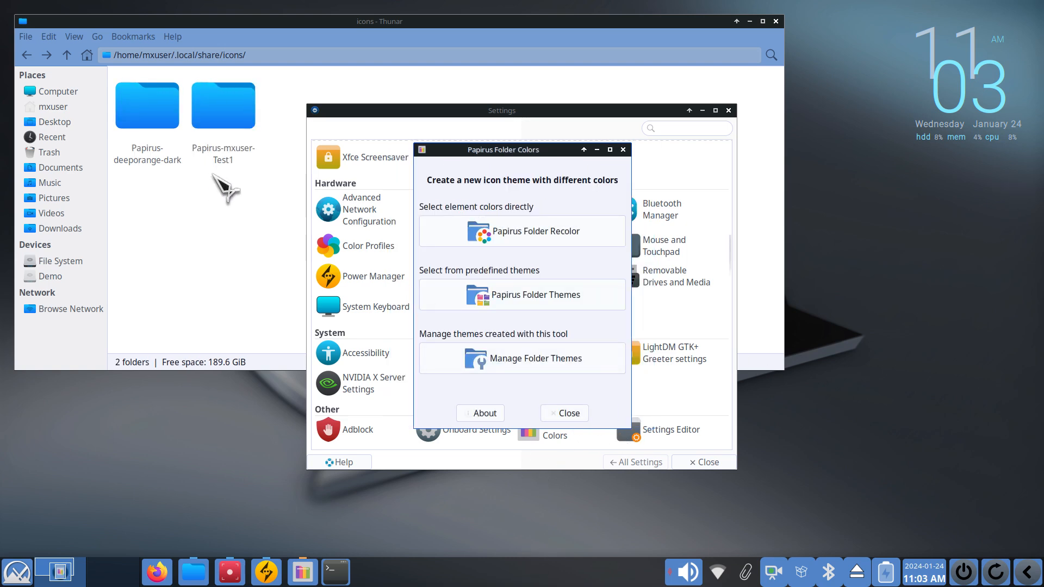
left_click(525, 231)
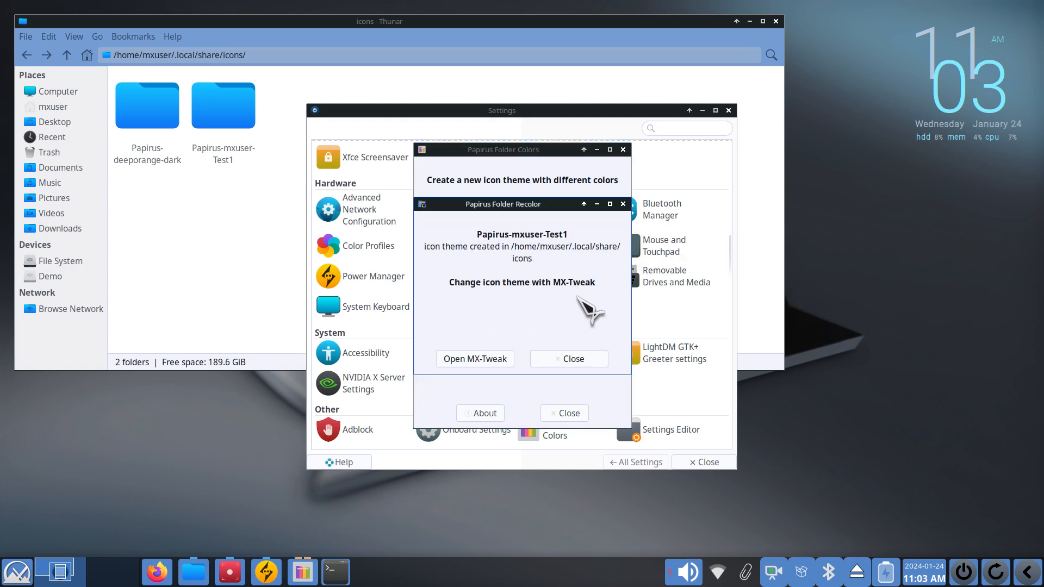
left_click(568, 359)
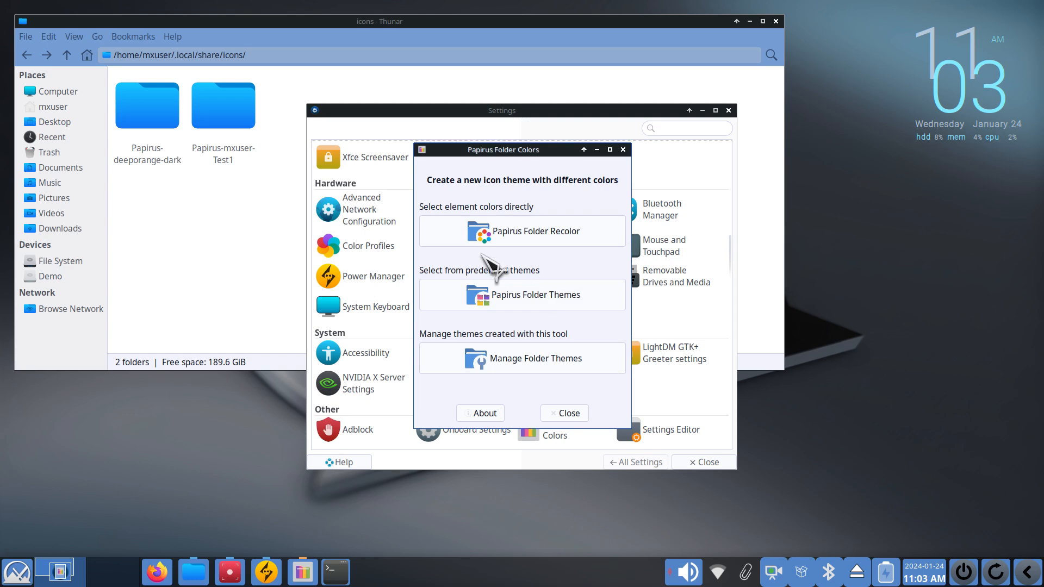
Start another folder recolor, apply a green as the main folder color and try the same green on the folder background
left_click(508, 238)
left_click(555, 269)
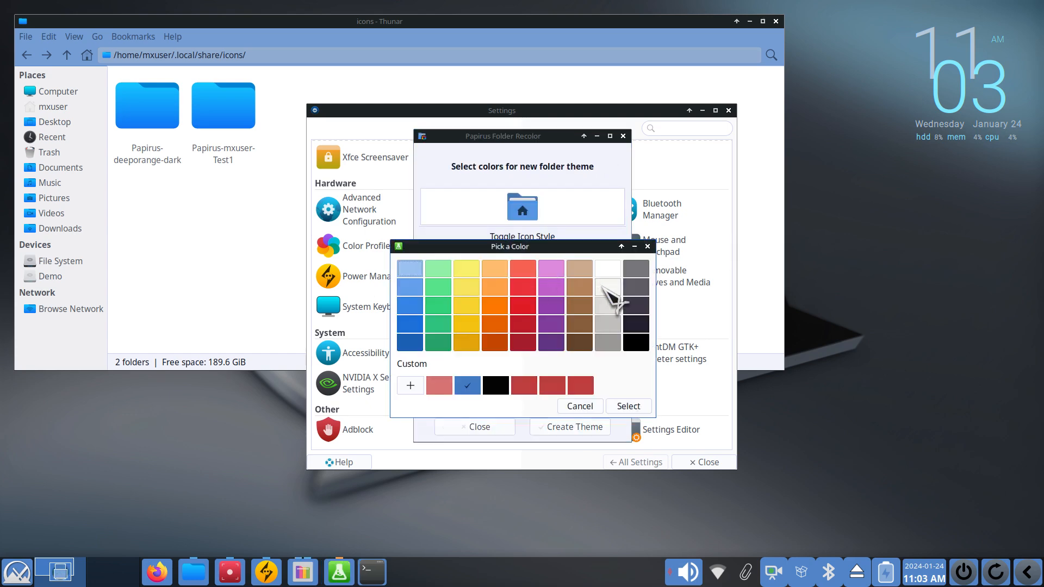
left_click(438, 325)
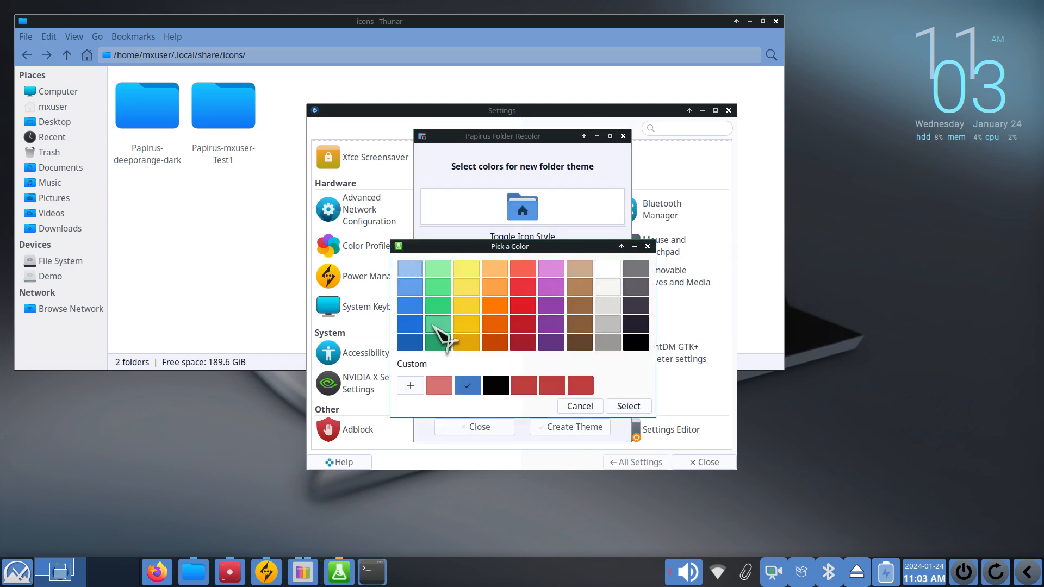
left_click(630, 407)
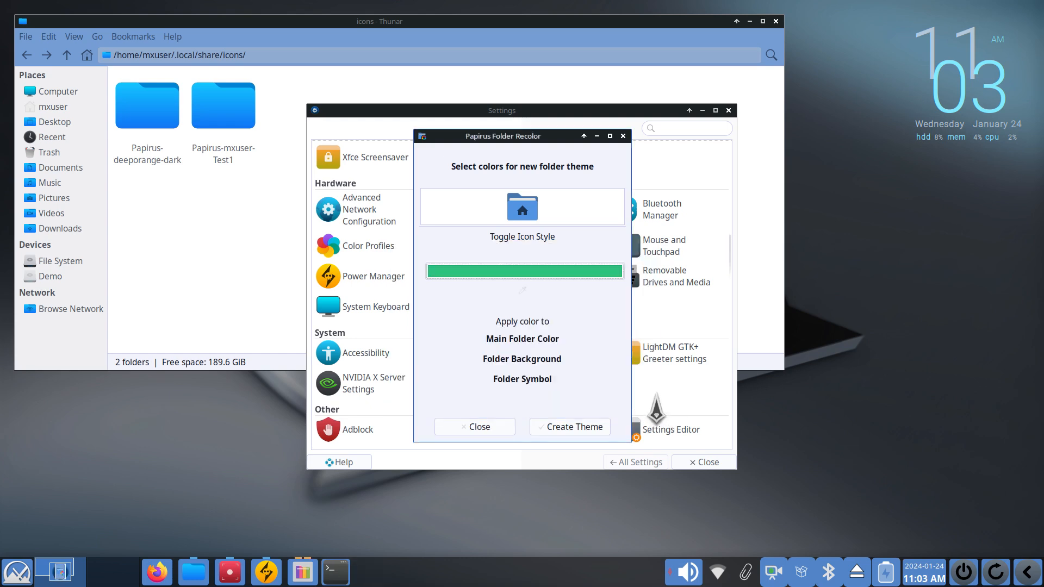
left_click(536, 339)
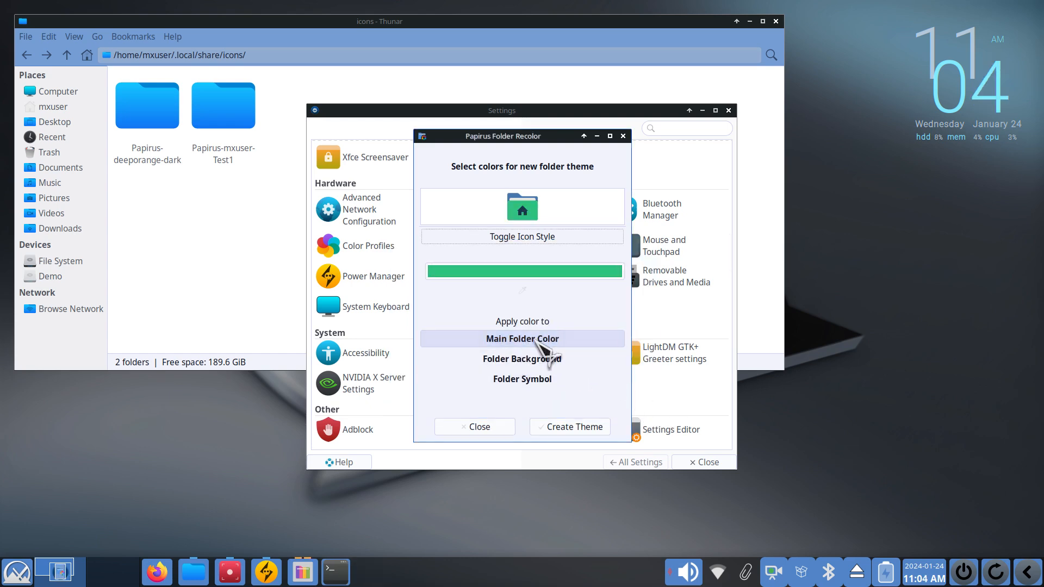
left_click(536, 368)
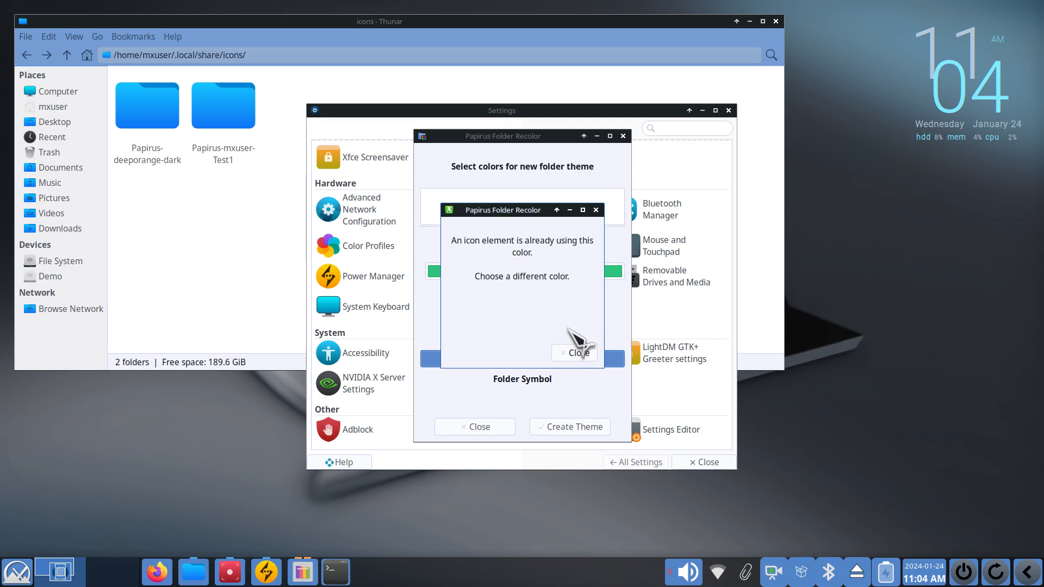
left_click(585, 352)
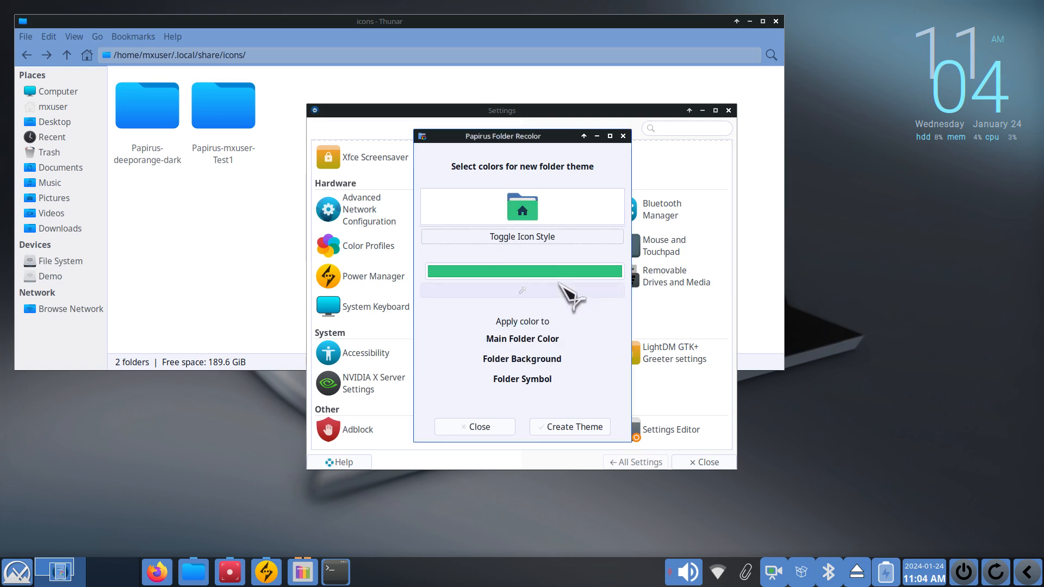
Change the main folder color to light orange and try the same color on the folder background
left_click(529, 272)
left_click(494, 269)
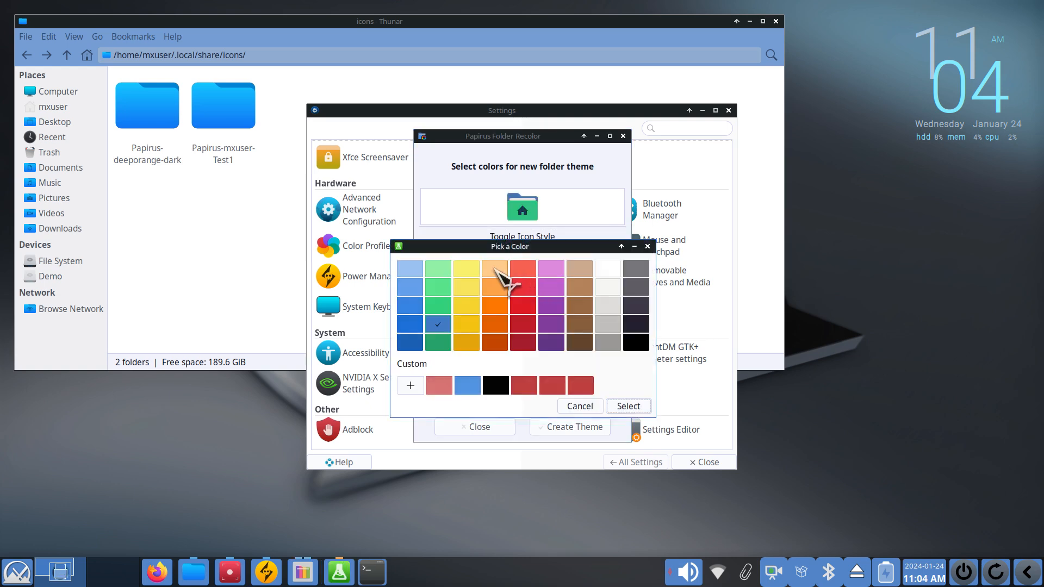
left_click(628, 406)
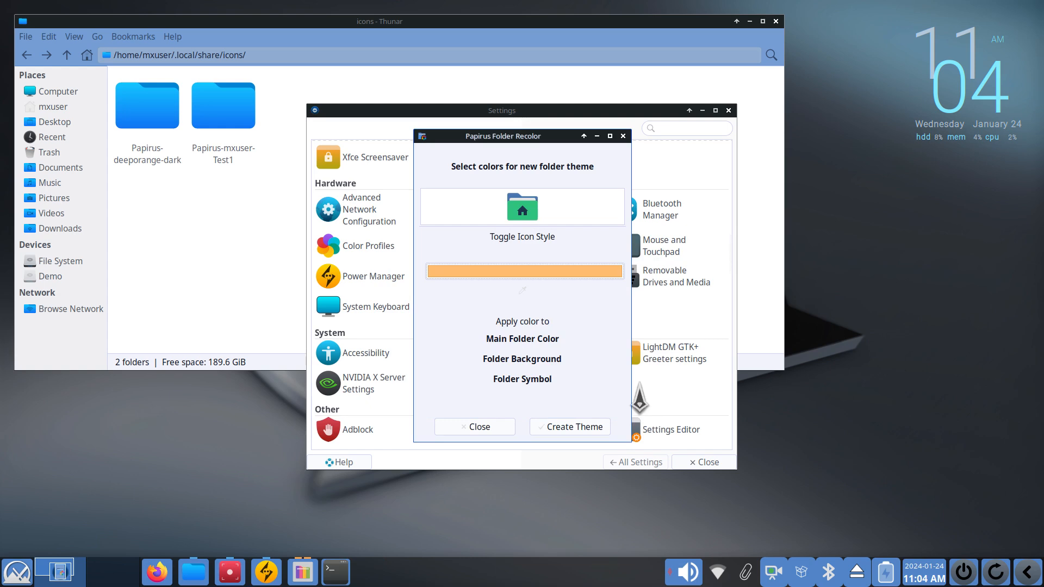
left_click(542, 343)
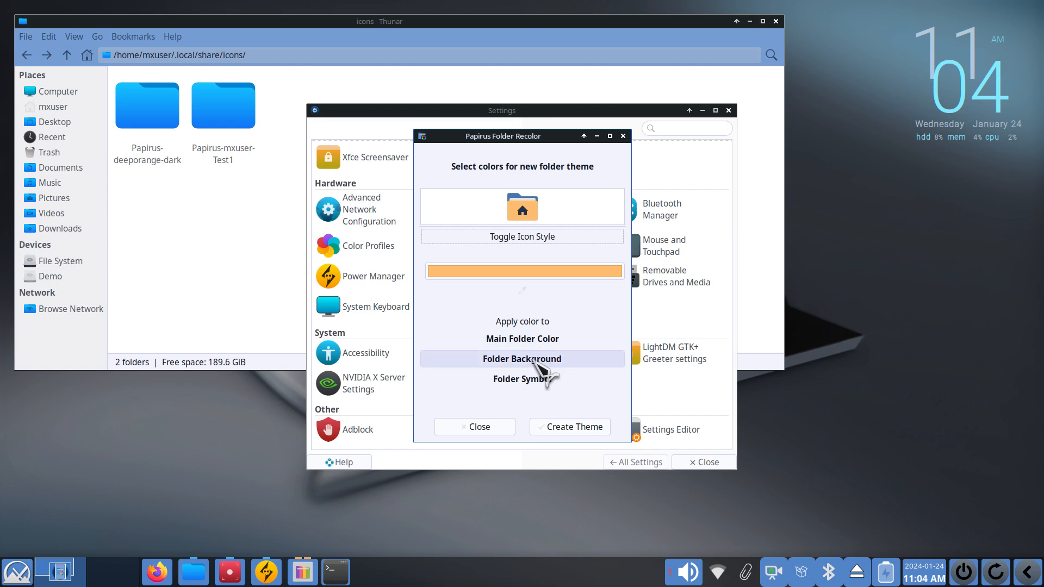
left_click(535, 363)
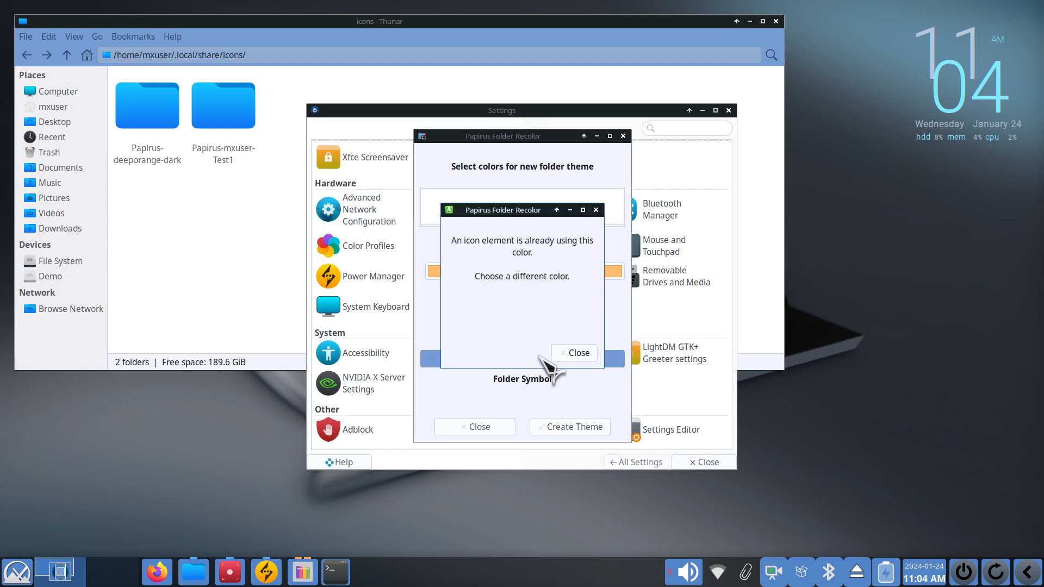
left_click(566, 355)
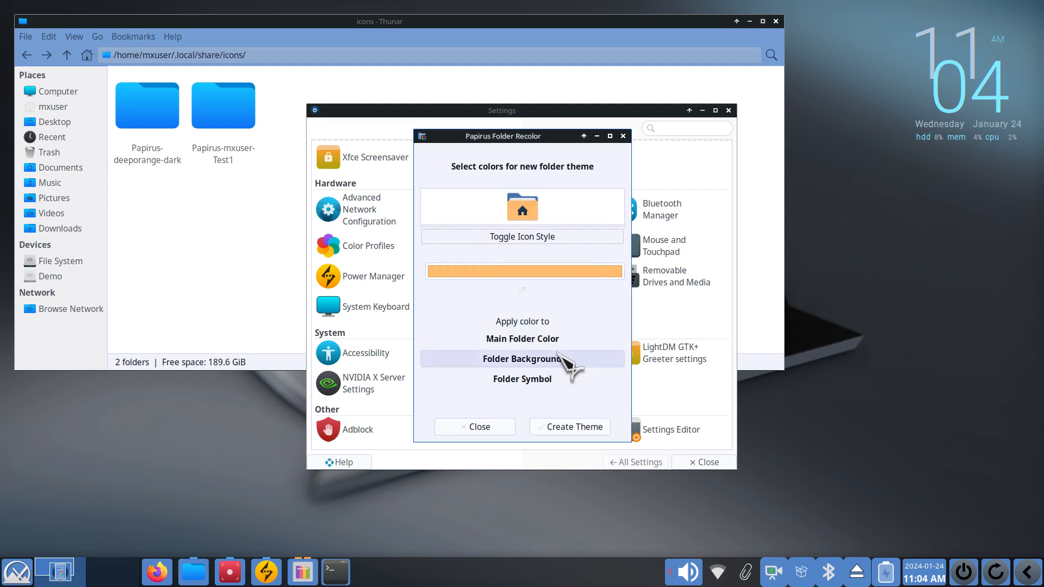
Create the theme as mxuser-test456 in .local/share/icons with light window theme symbols and dismiss the confirmation
left_click(590, 426)
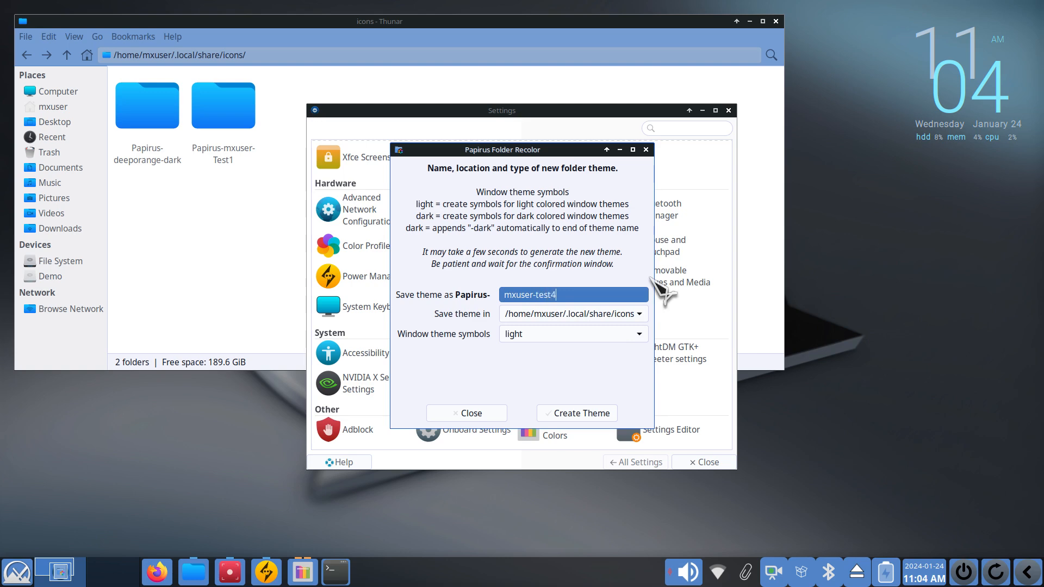
left_click(571, 414)
left_click(569, 414)
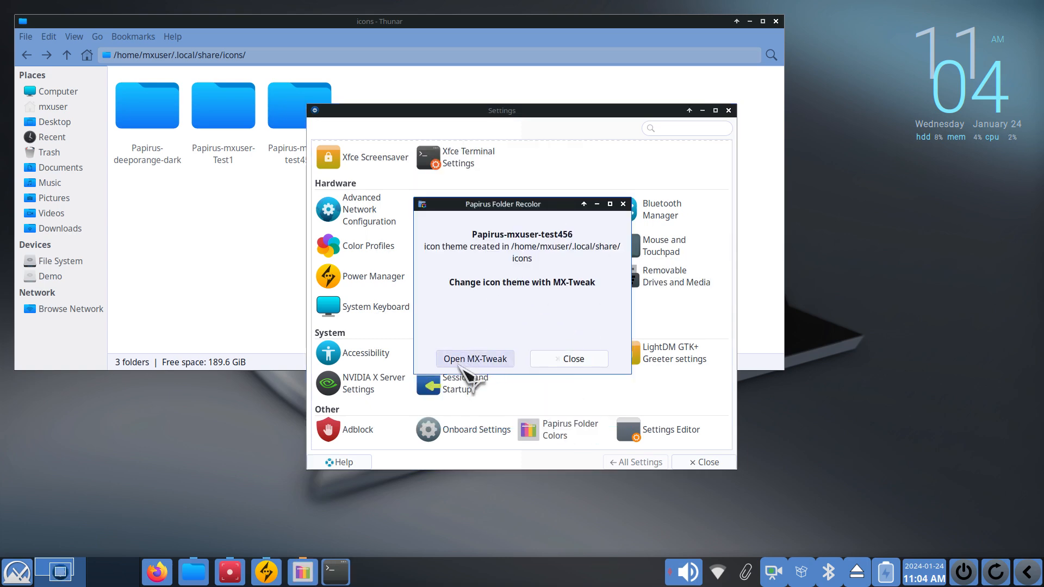
left_click(569, 359)
Open the icon theme list in the Appearance settings and move the window clear of the file manager's folders
scroll(467, 267, "up", 5)
left_click(466, 174)
left_click_drag(466, 112, 692, 131)
left_click(597, 140)
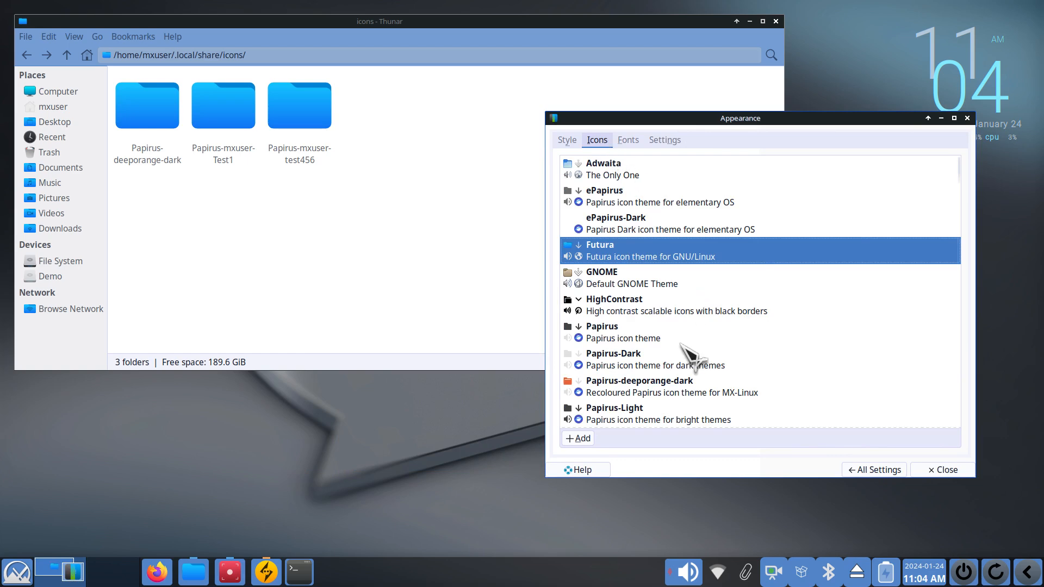
Apply the icon themes Papirus-deeporange-dark, Papirus-mxuser-Test1 and Papirus-mxuser-test456 one after another, ending on Papirus-mxuser-test456
scroll(687, 349, "down", 2)
left_click(604, 322)
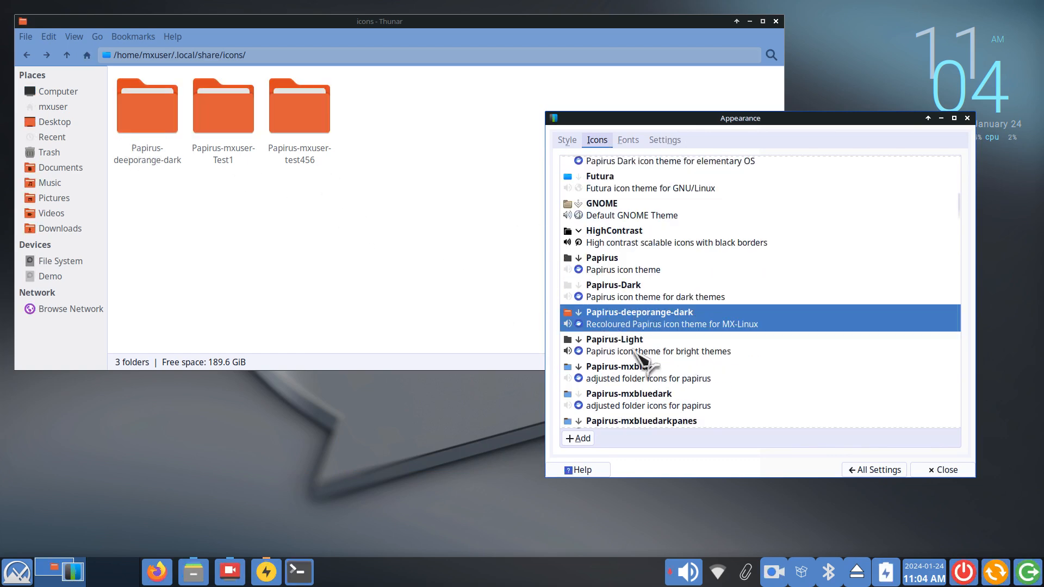
scroll(647, 351, "down", 3)
scroll(647, 351, "down", 2)
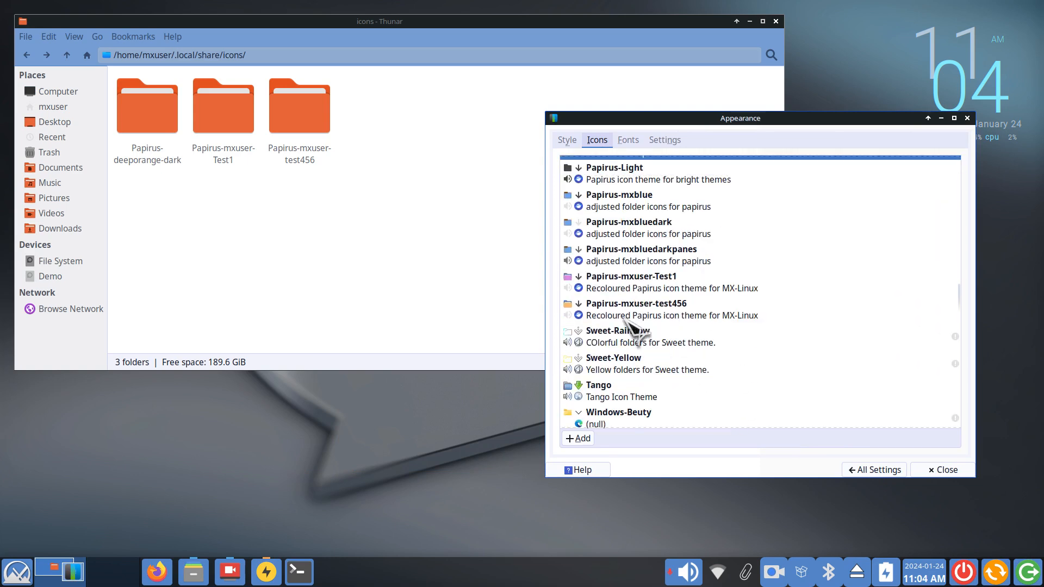
left_click(655, 288)
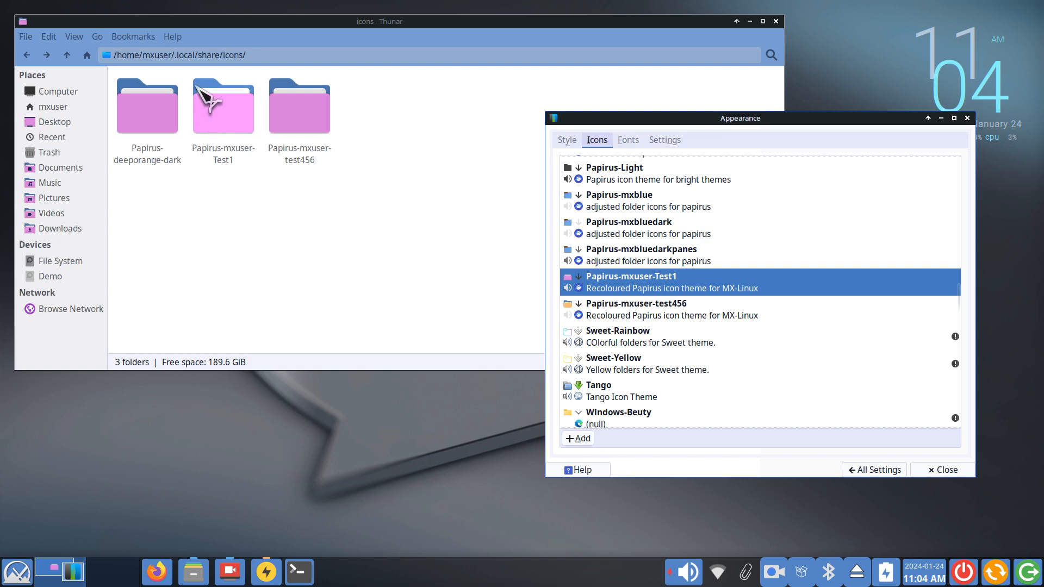
left_click(632, 309)
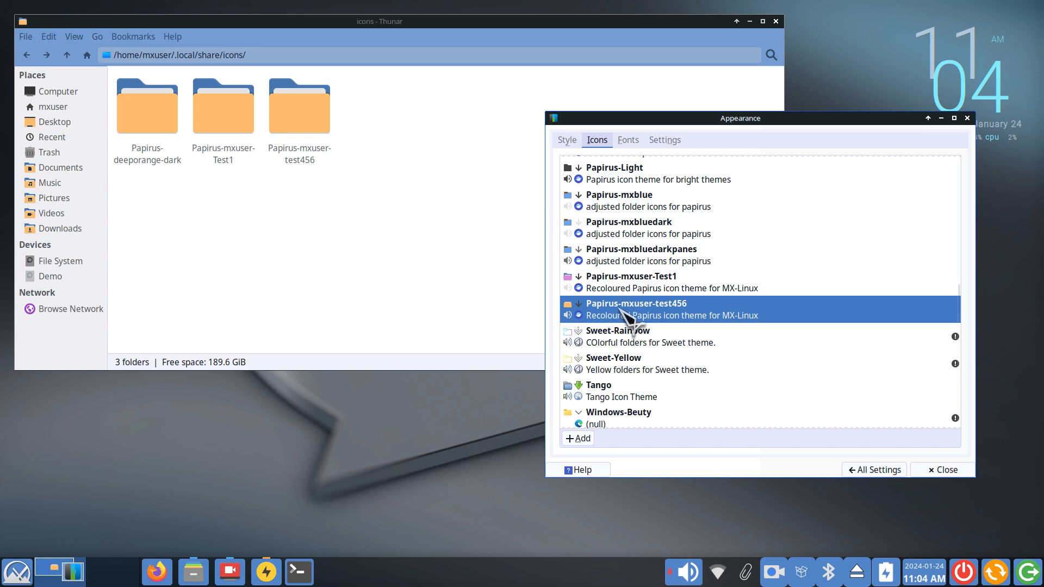
Open the hidden .icons folder in the home directory and bring the Appearance window forward
left_click(50, 109)
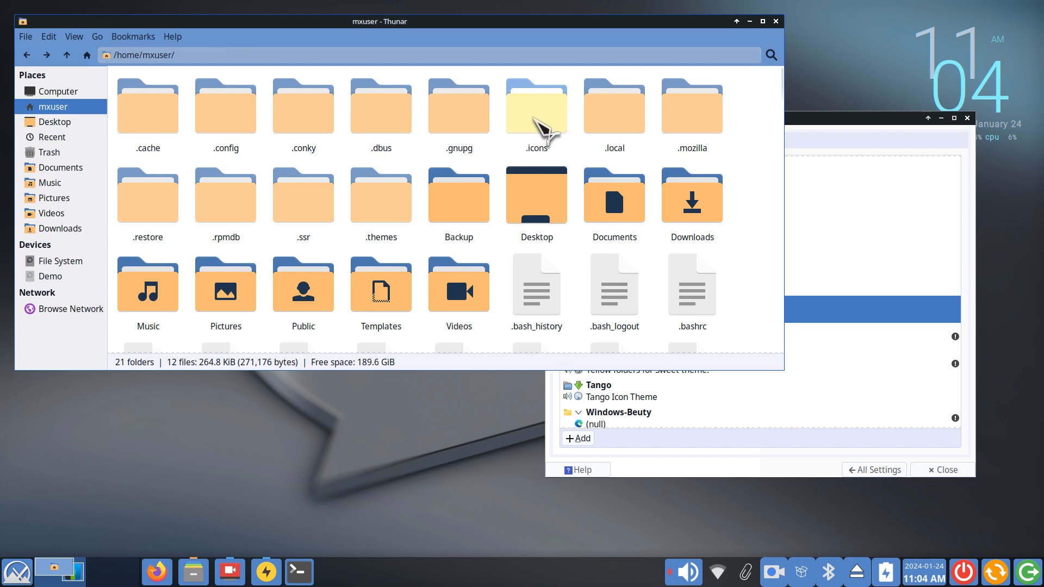
left_click(537, 129)
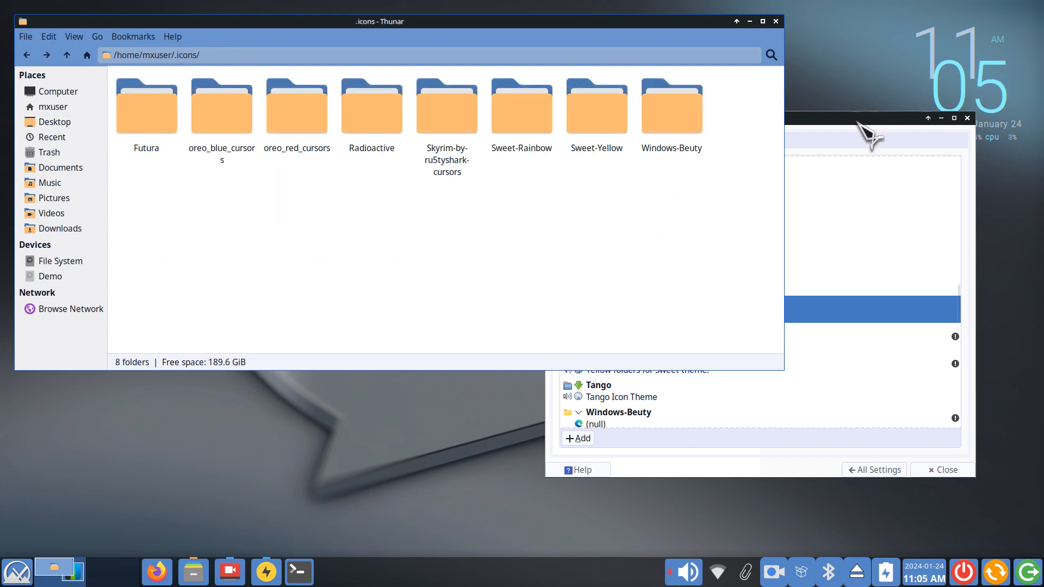
left_click_drag(858, 122, 707, 111)
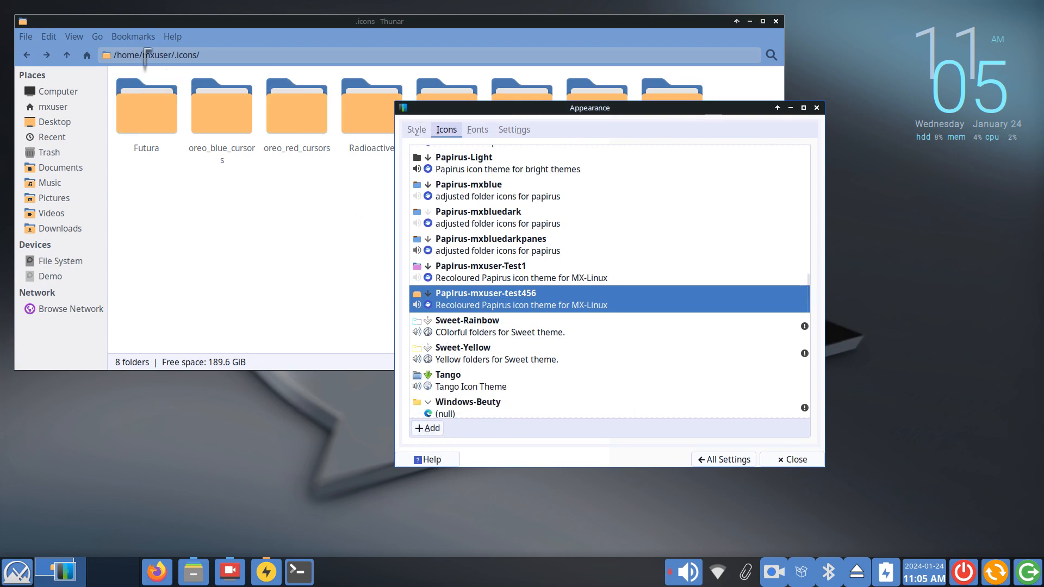
Return to the home folder, move the Appearance window clear of the .icons folder and open that folder again
left_click(53, 107)
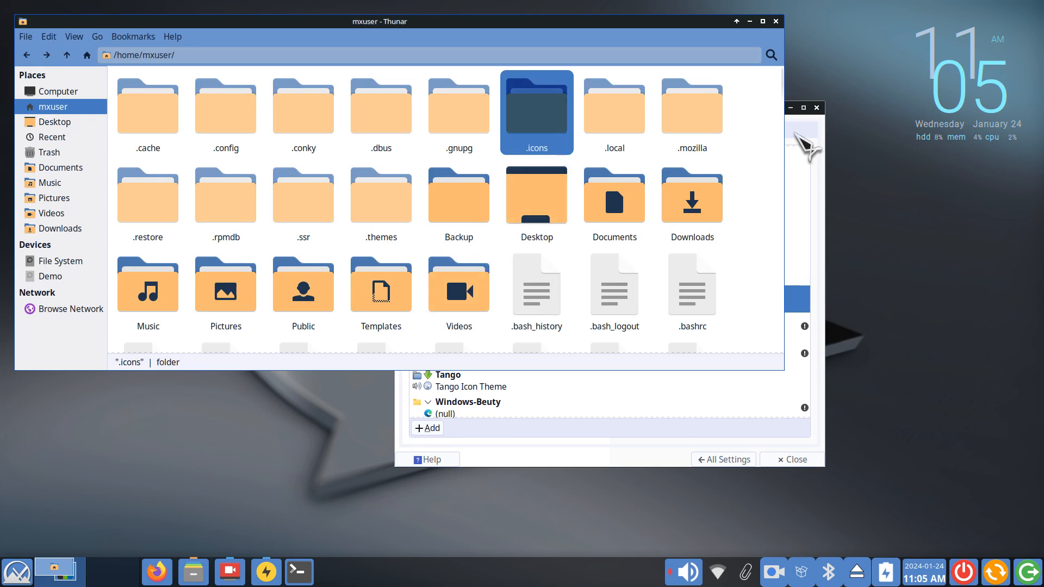
left_click(804, 143)
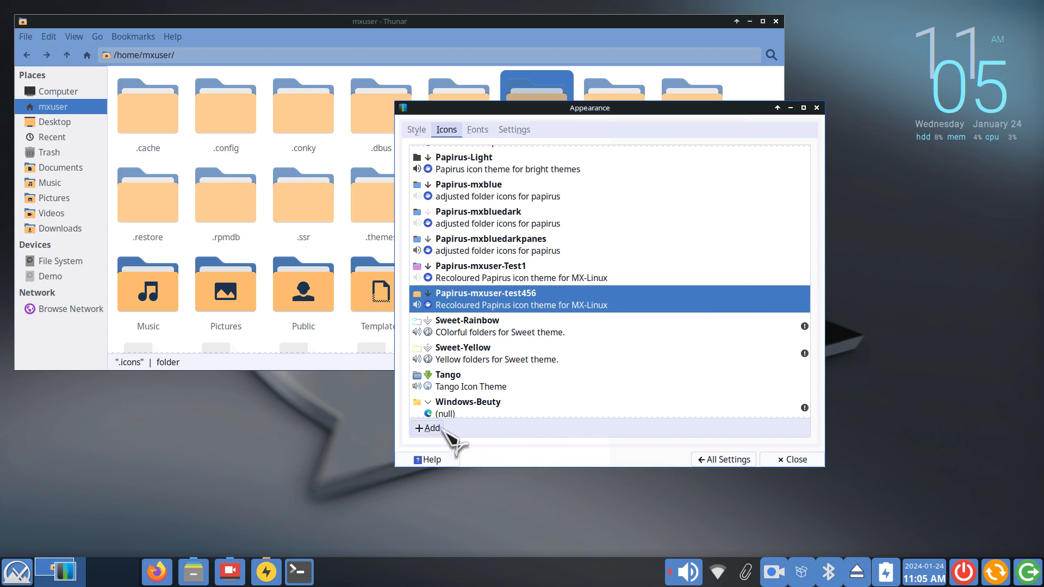
left_click_drag(458, 108, 712, 143)
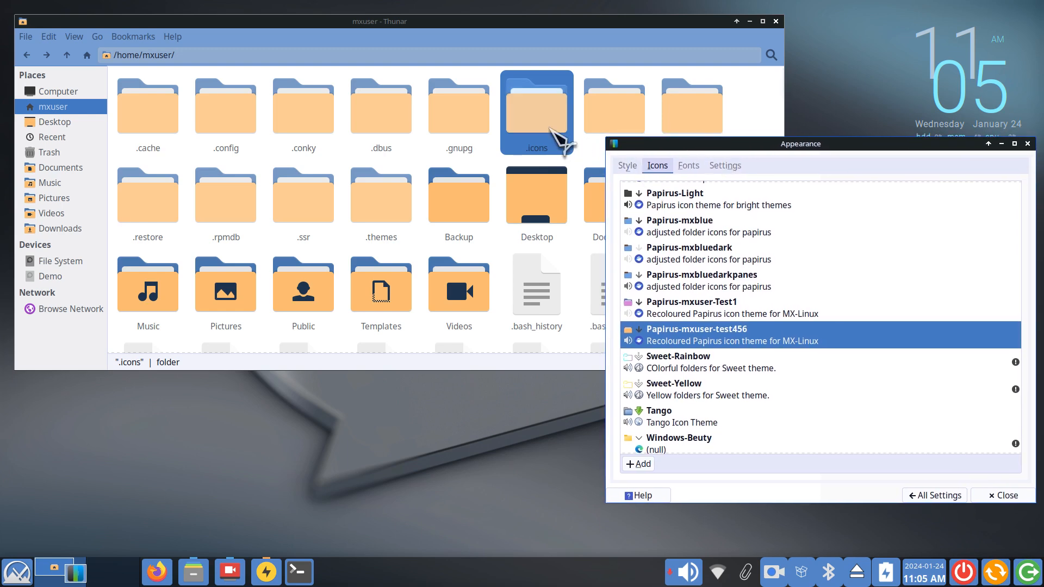
double_click(550, 129)
left_click(855, 148)
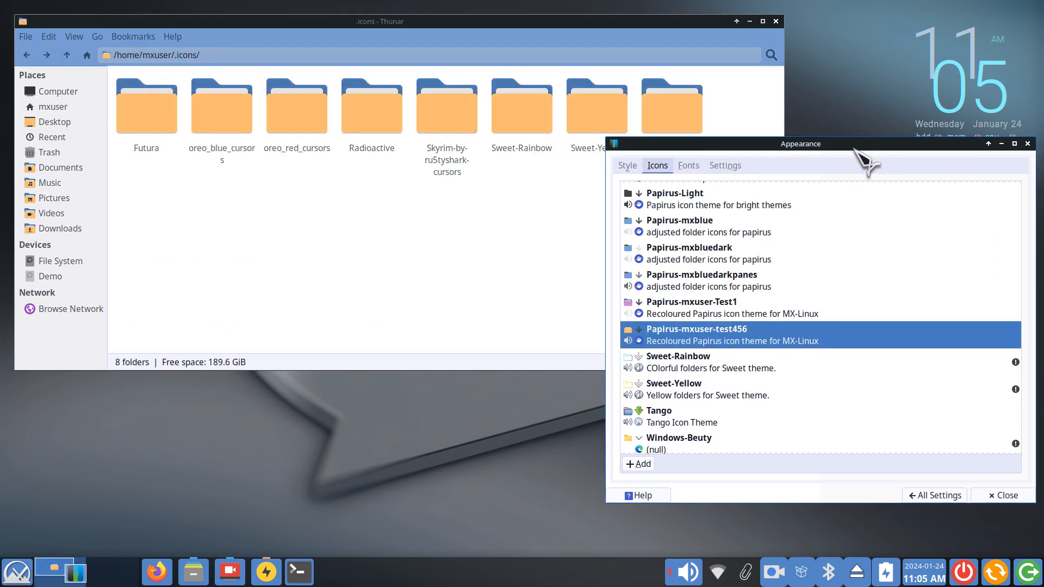
Apply the Futura icon theme and move the Appearance window below the folder names in the file manager
scroll(757, 288, "up", 5)
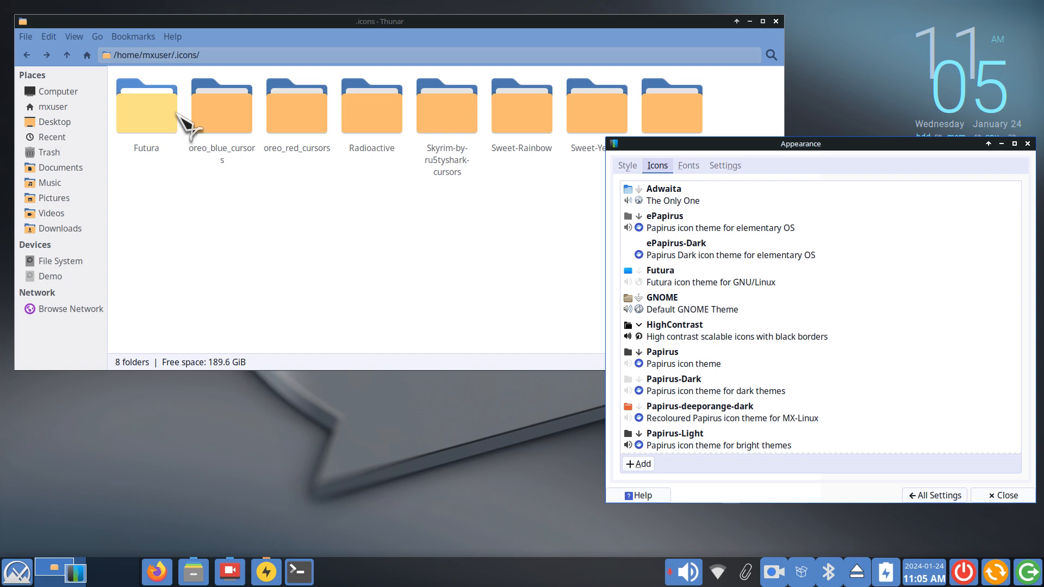
left_click(663, 281)
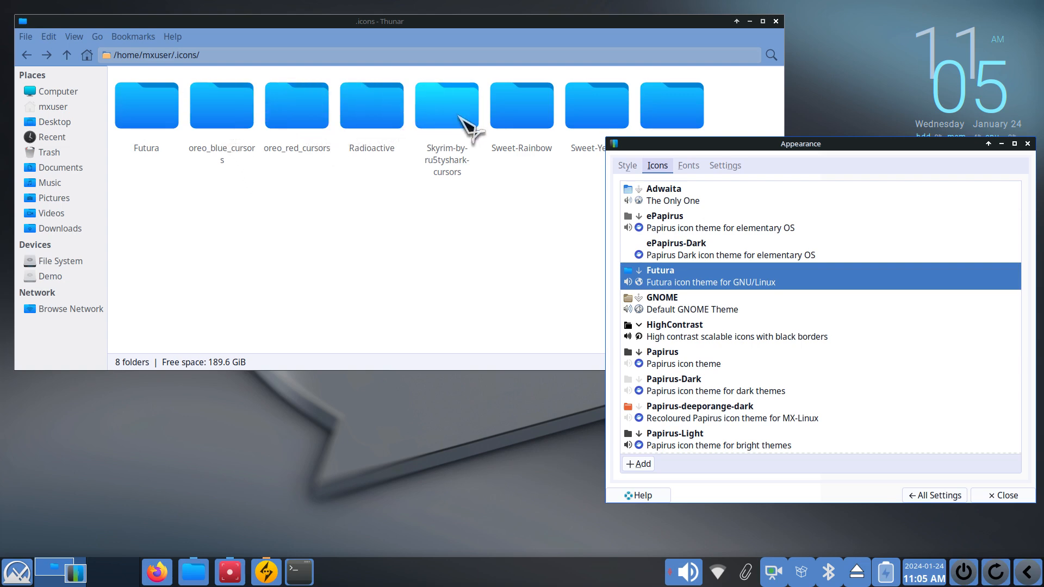
left_click_drag(732, 144, 619, 186)
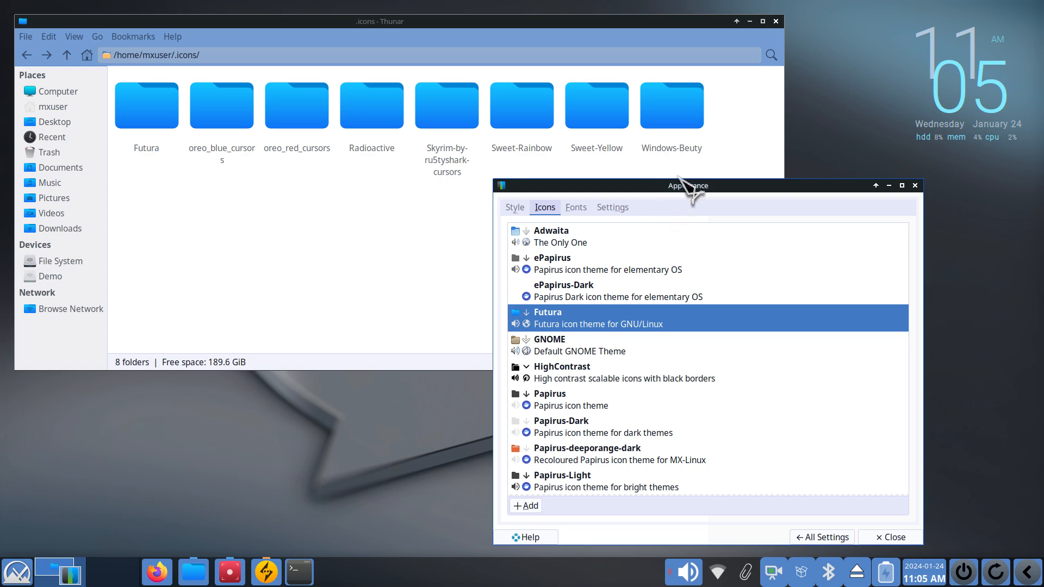
left_click_drag(708, 186, 710, 175)
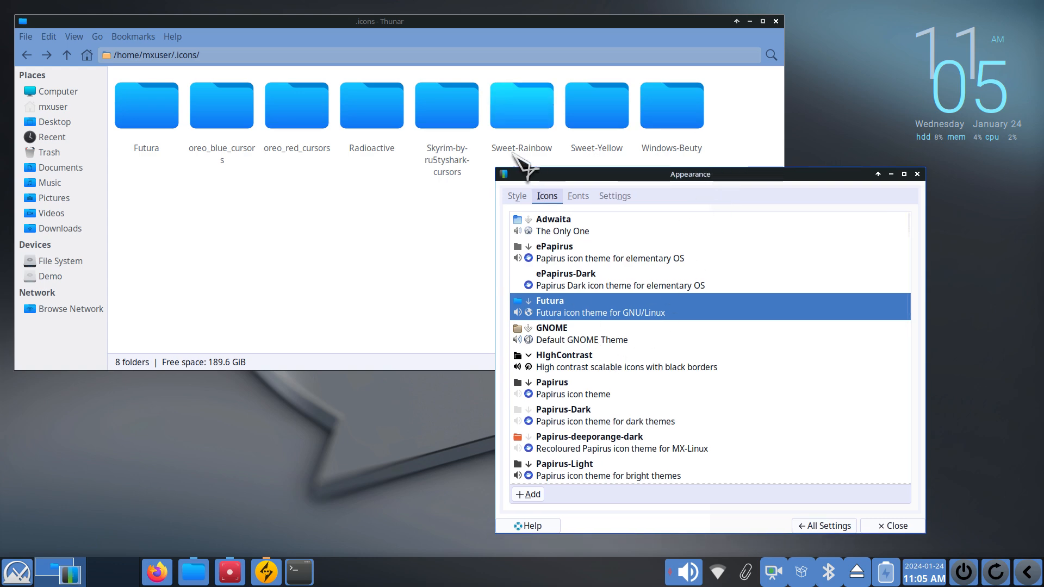
Apply the icon themes Sweet-Rainbow, Sweet-Yellow and Windows-Beuty one after another
scroll(593, 323, "down", 3)
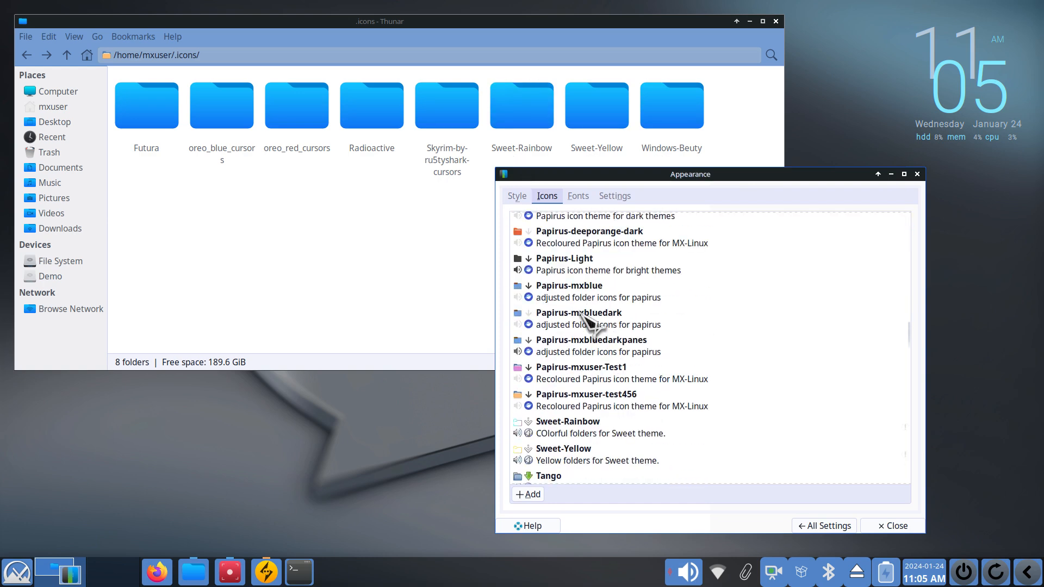
scroll(579, 313, "down", 1)
left_click(566, 388)
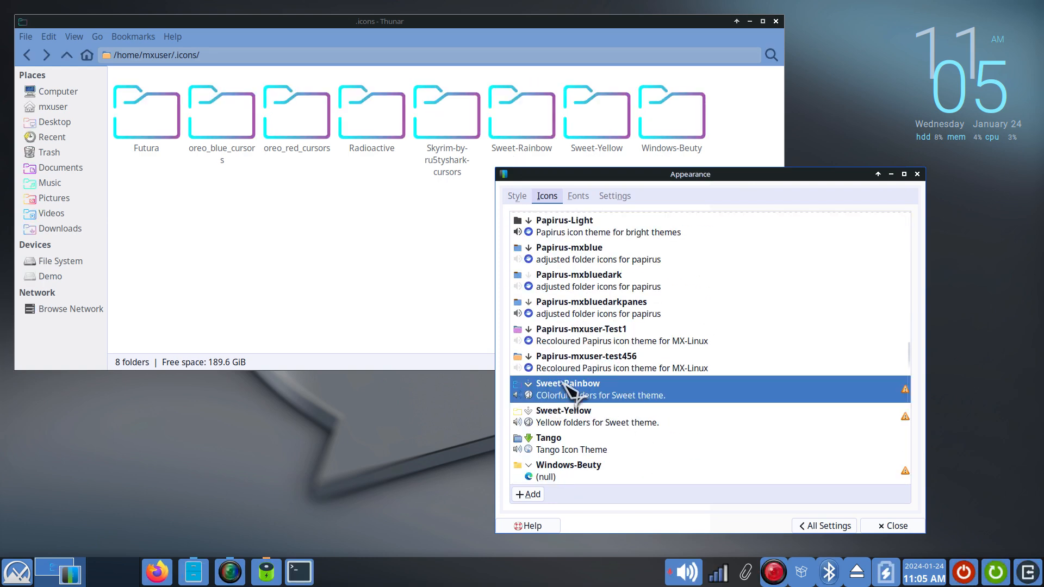
mouse_move(565, 387)
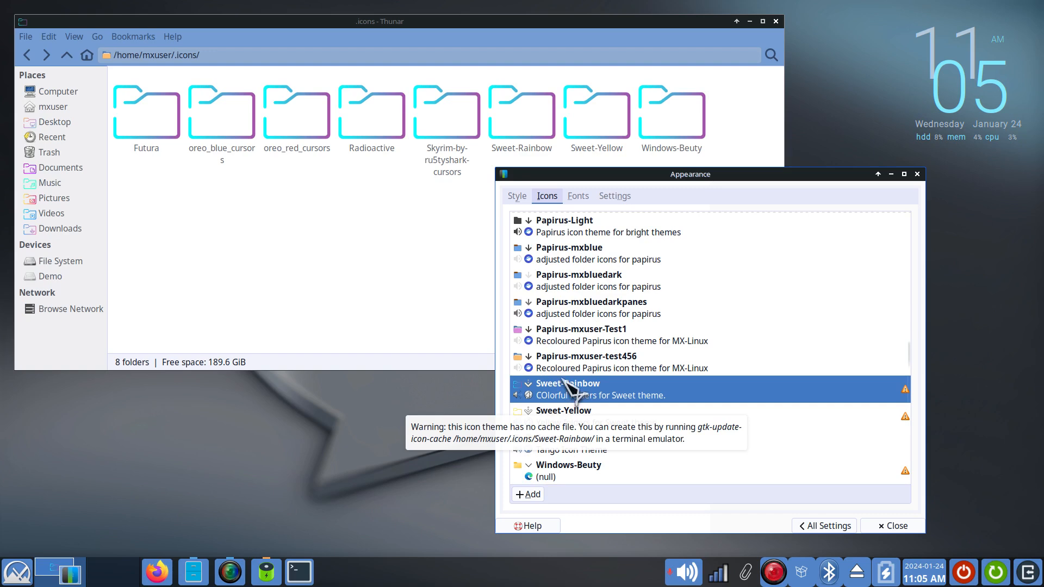
left_click(579, 417)
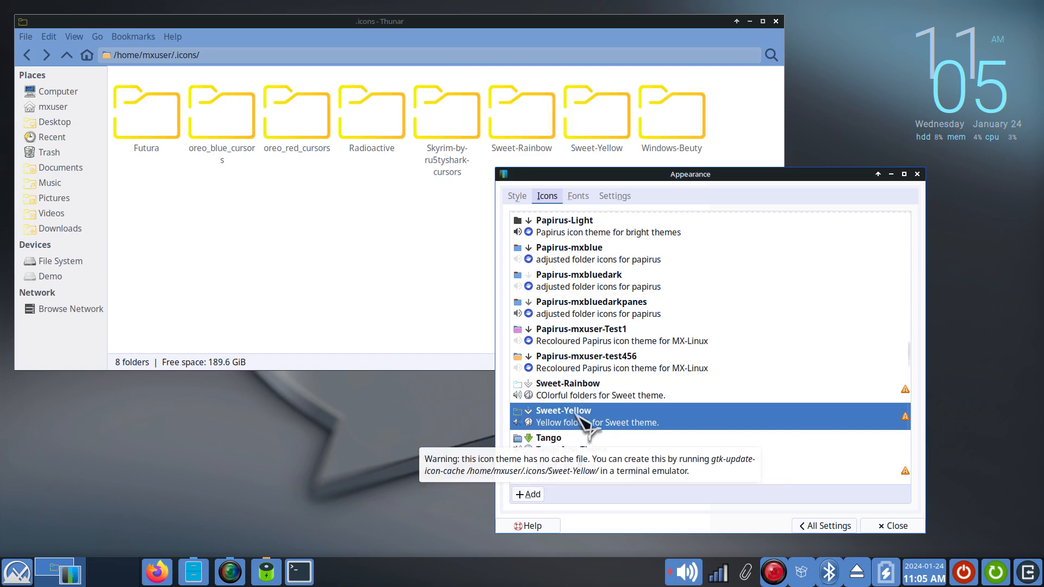
left_click(543, 477)
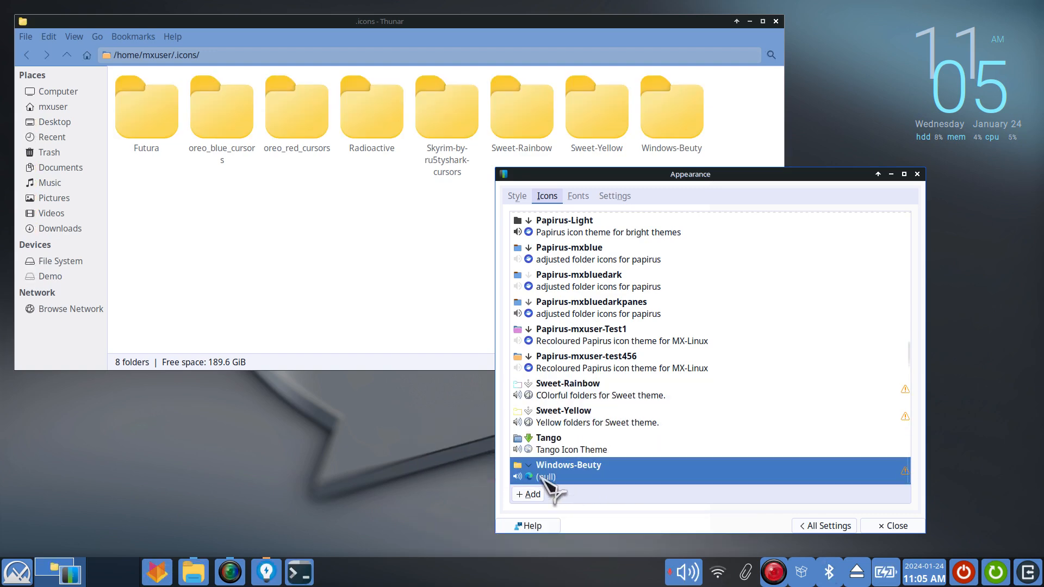
Set the desktop style to the dark theme Sweet-Ambar-Blue-Dark-v40
left_click(517, 197)
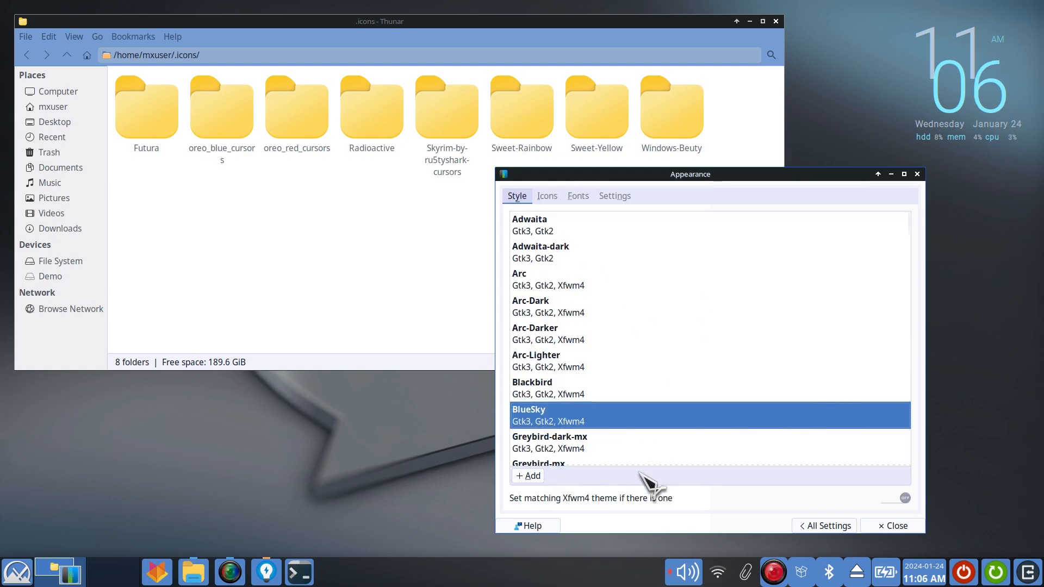
scroll(562, 459, "down", 8)
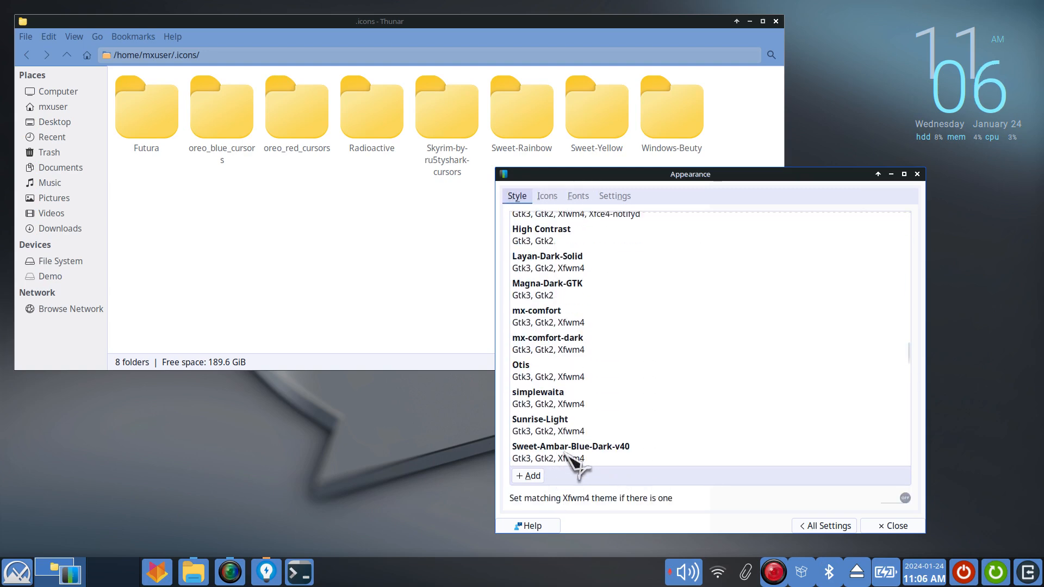
left_click(567, 456)
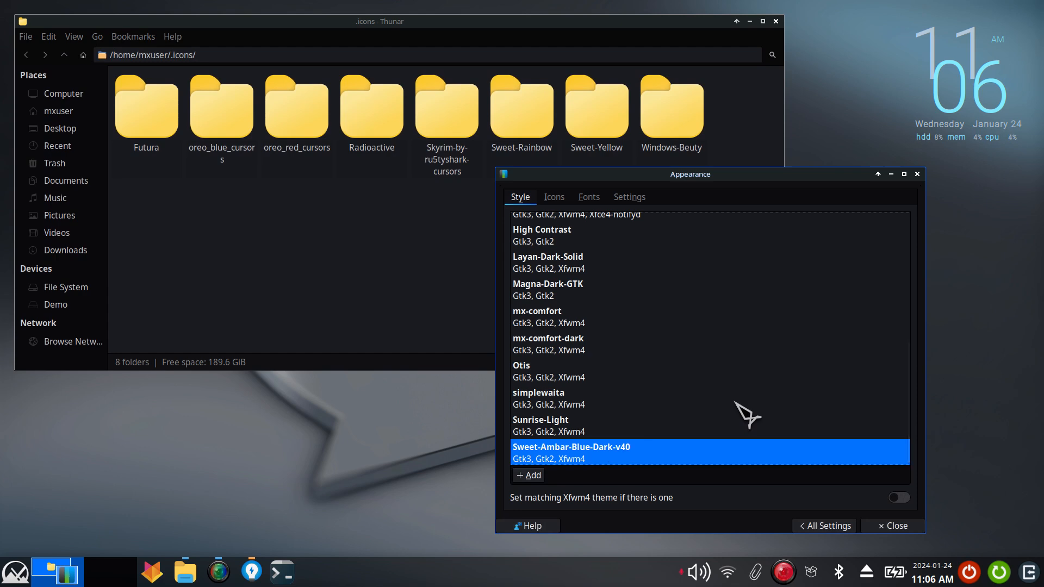
Try the Sweet-Rainbow and Sweet-Yellow icon themes with the dark style, ending on Sweet-Yellow
left_click(554, 197)
left_click(543, 395)
left_click(569, 417)
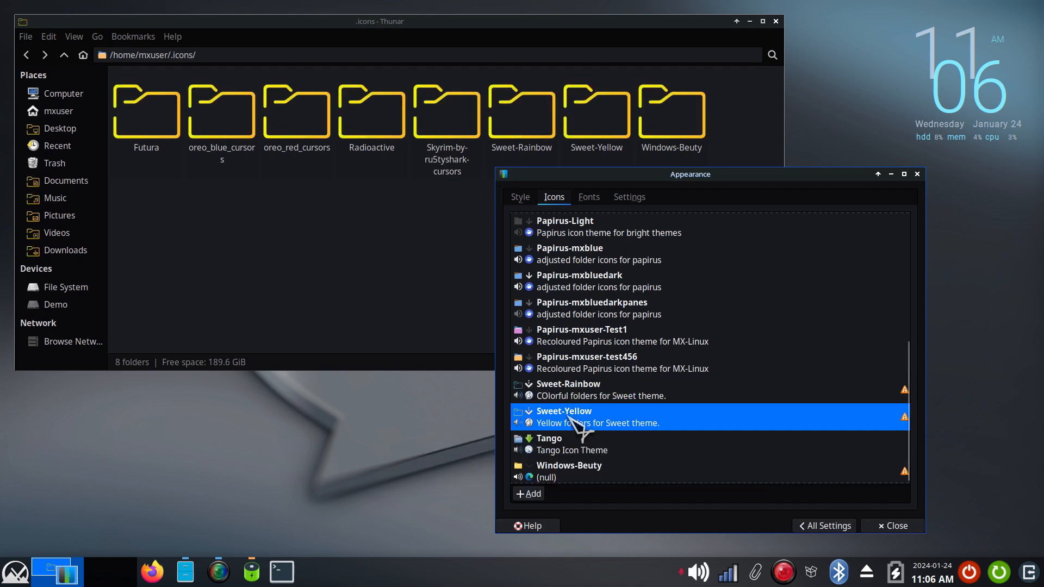
left_click(519, 198)
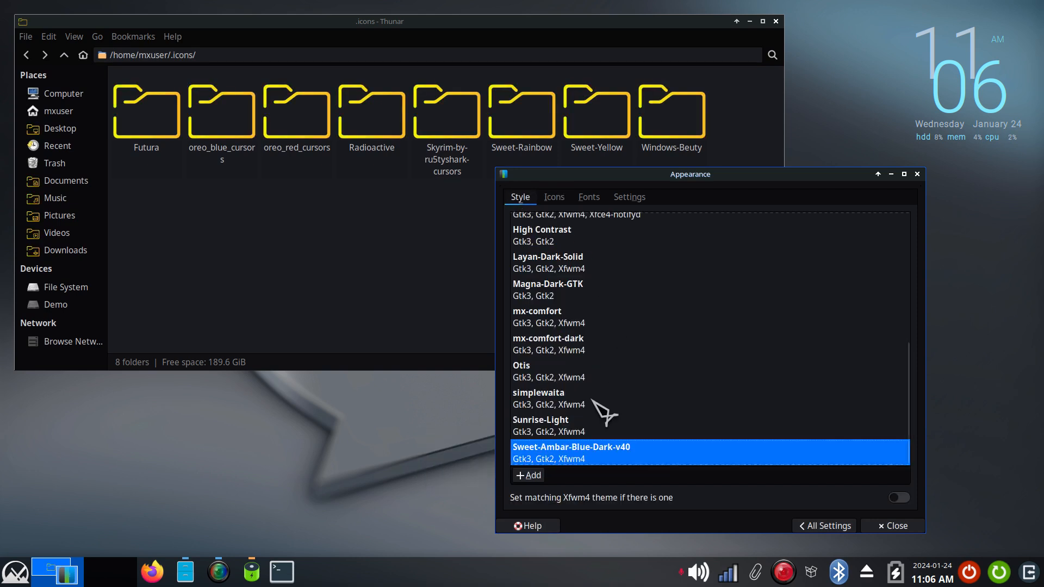
left_click(556, 195)
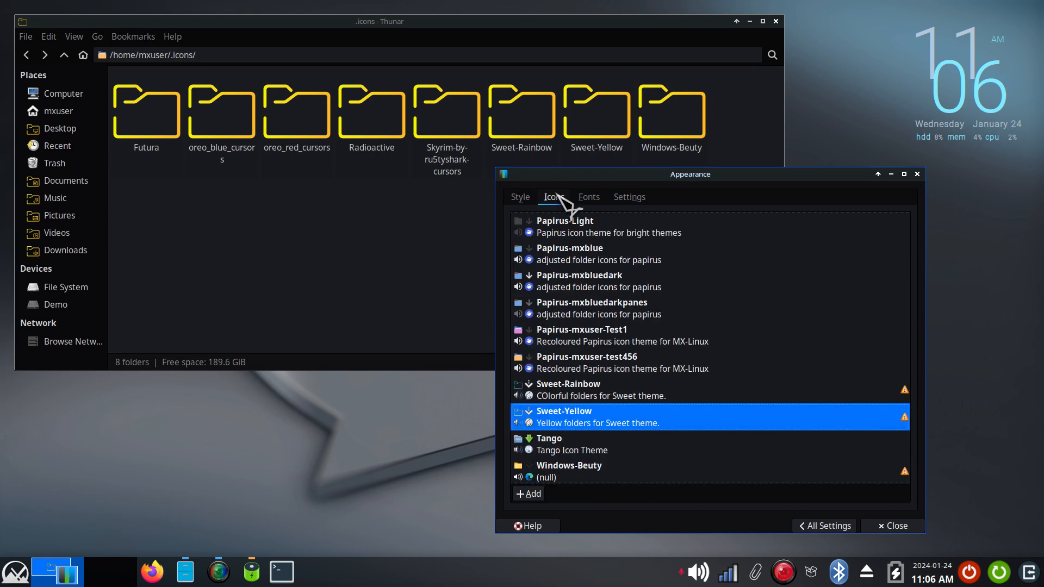
left_click(585, 394)
left_click(582, 416)
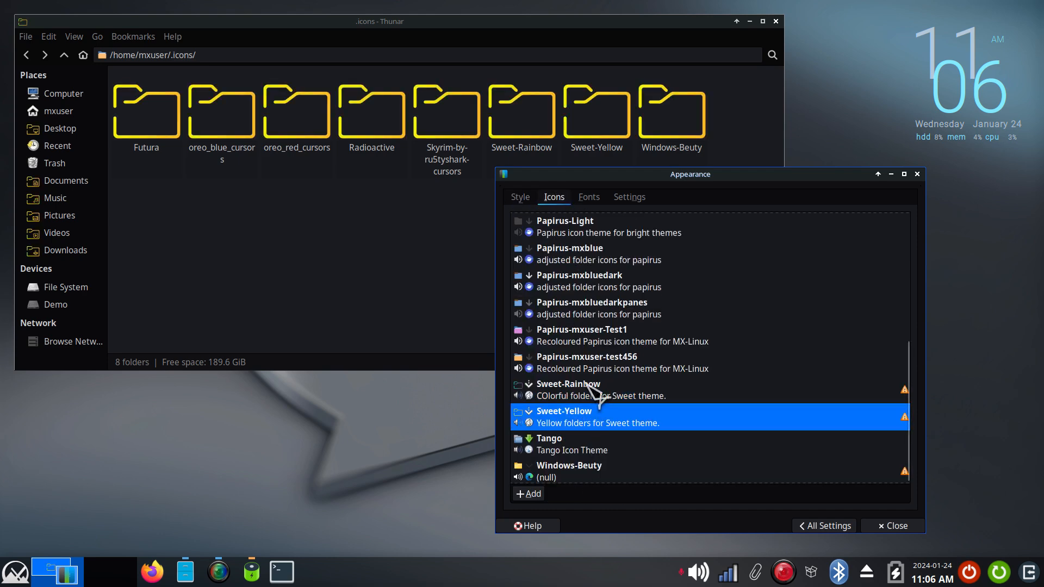
Install the icon theme archive candy-icons.tar.xz from the Themes folder in Documents
scroll(581, 326, "up", 5)
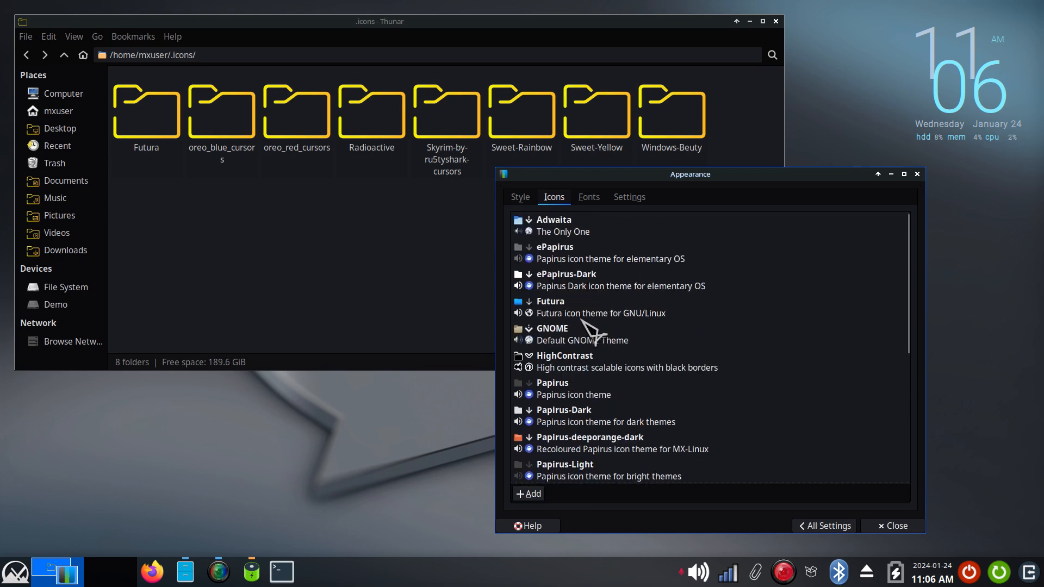
scroll(615, 360, "down", 3)
scroll(617, 357, "up", 3)
left_click(528, 493)
left_click(427, 144)
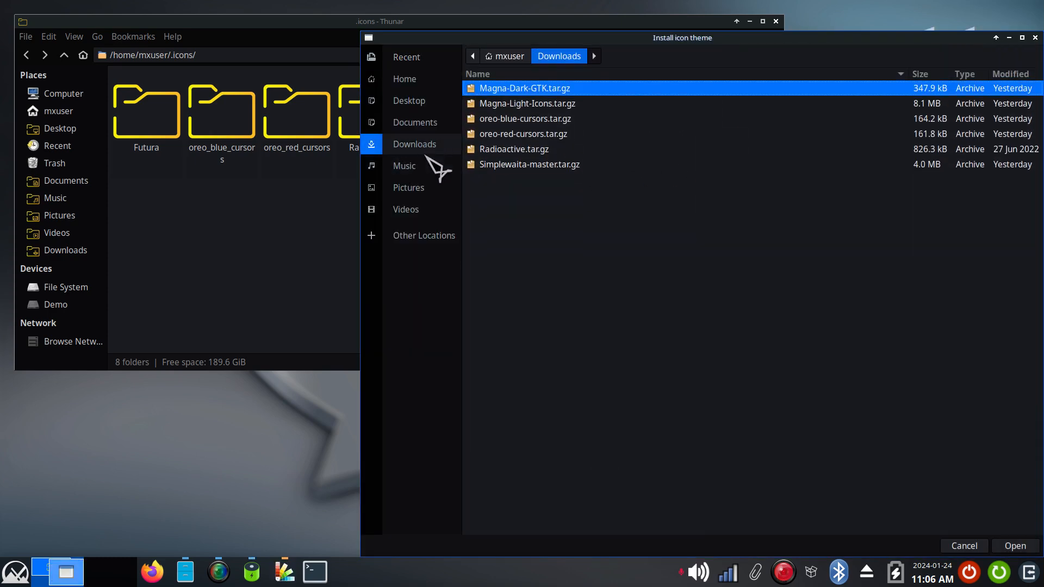
left_click(421, 122)
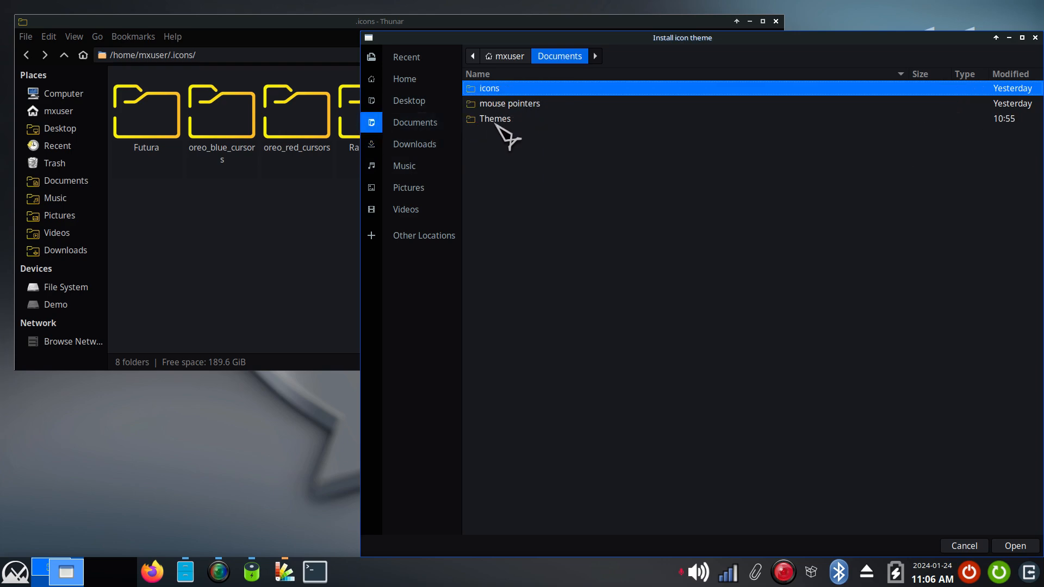
double_click(496, 122)
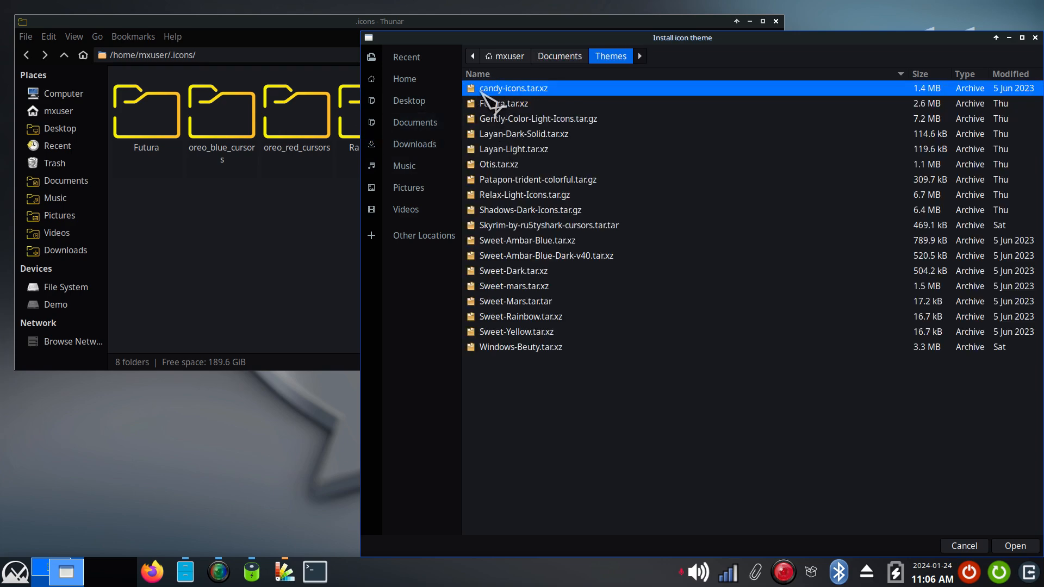
left_click(1014, 546)
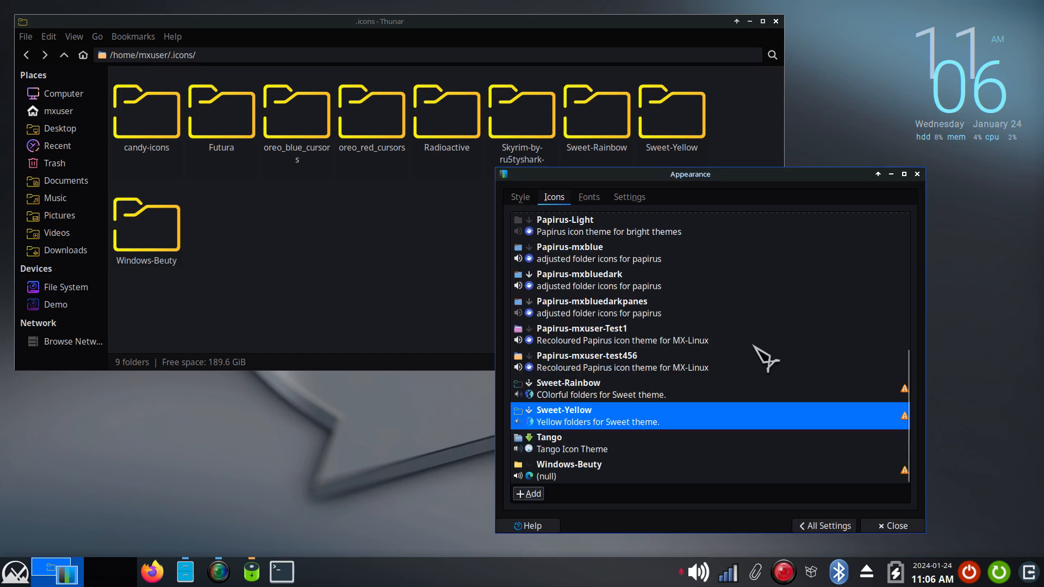
Apply the newly installed candy-icons theme and bring the file manager forward
scroll(762, 353, "up", 8)
left_click(550, 253)
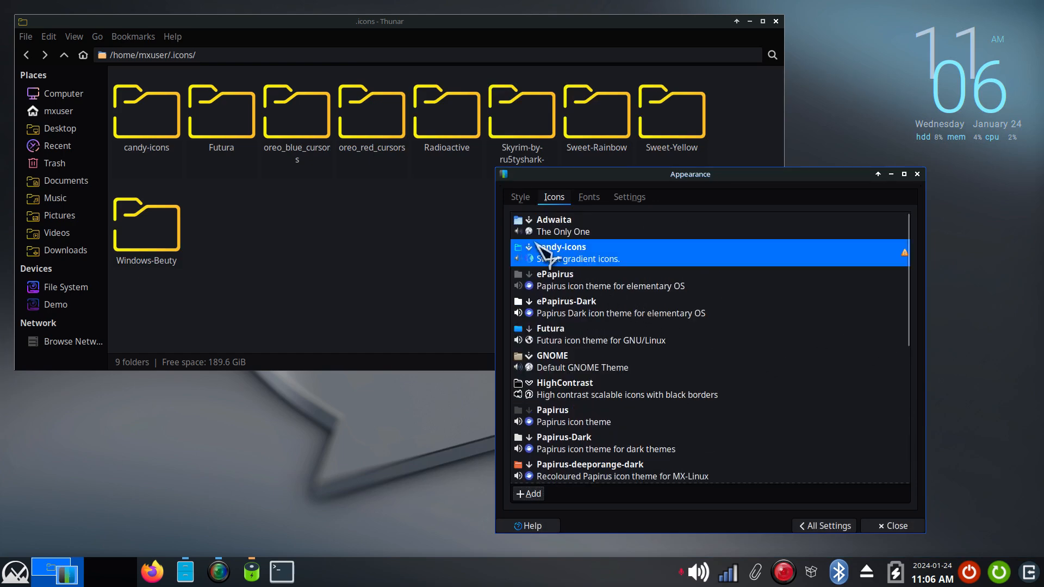
left_click(281, 251)
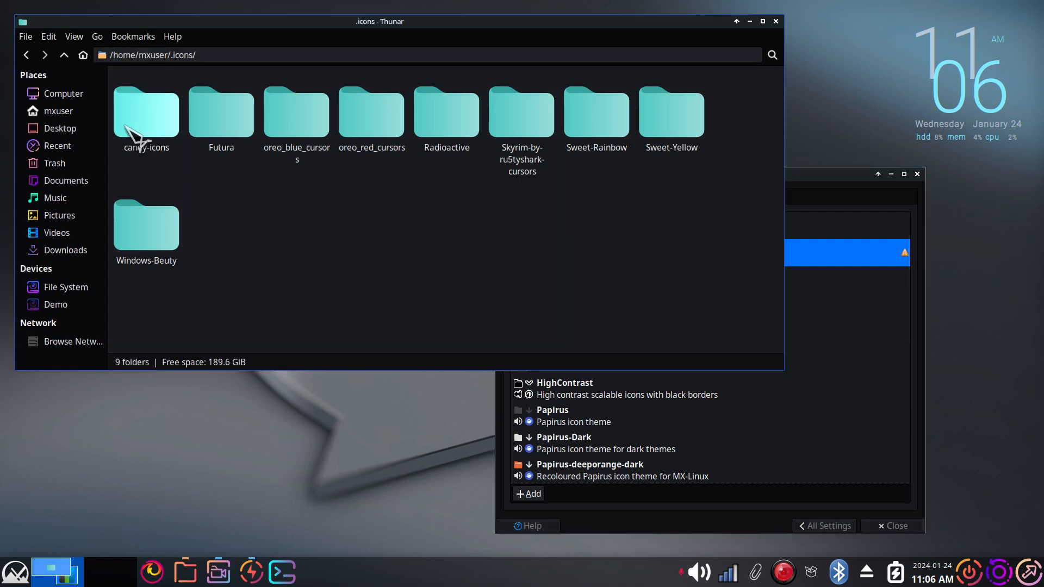
Show the home folder in the file manager and turn off the display of hidden files
left_click(66, 112)
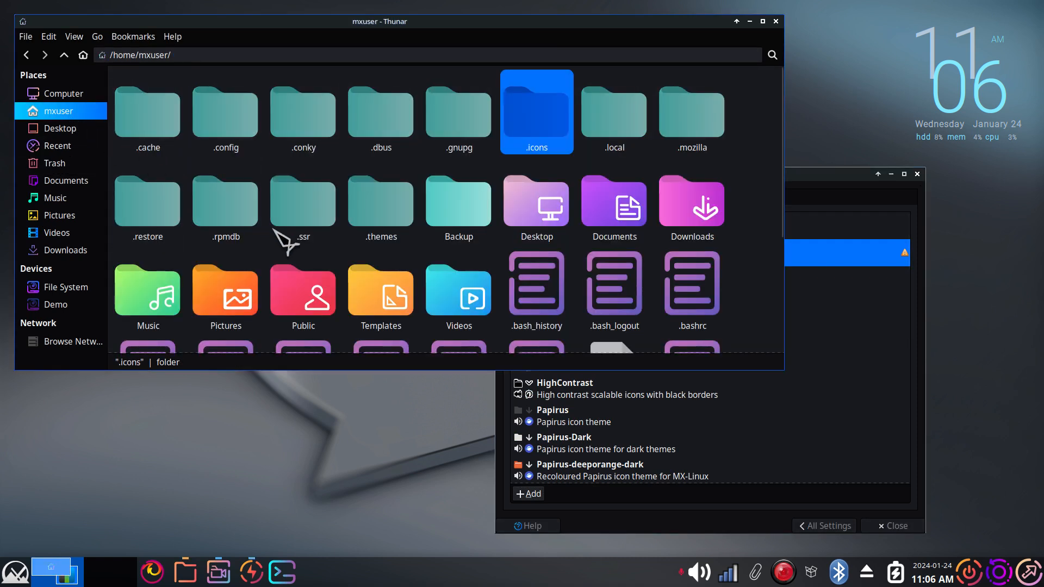
left_click(250, 166)
key("ctrl+h")
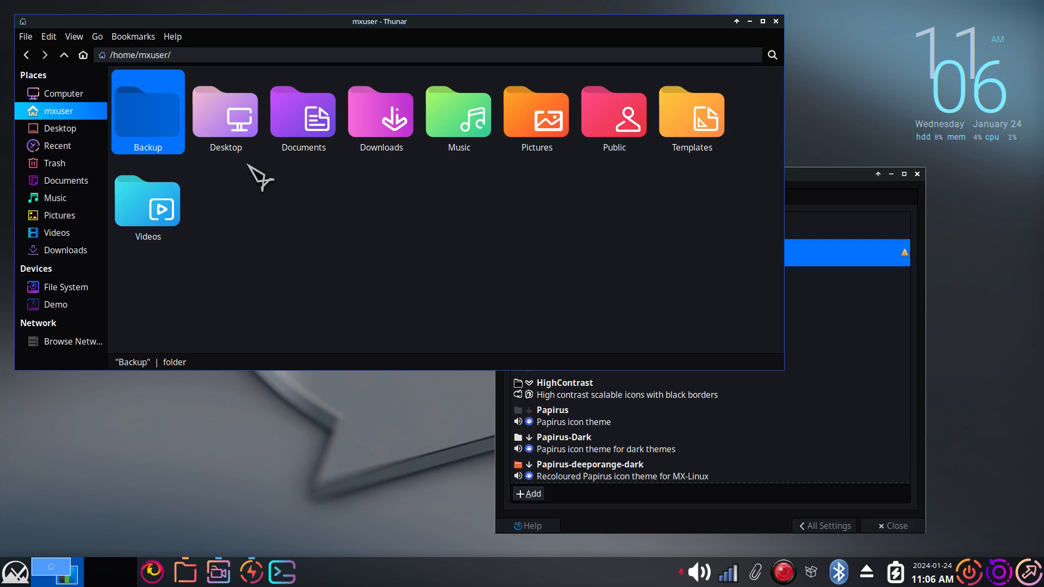
Resize the home folder's icons to slightly smaller than before and return to the Appearance window
scroll(375, 188, "down", 5)
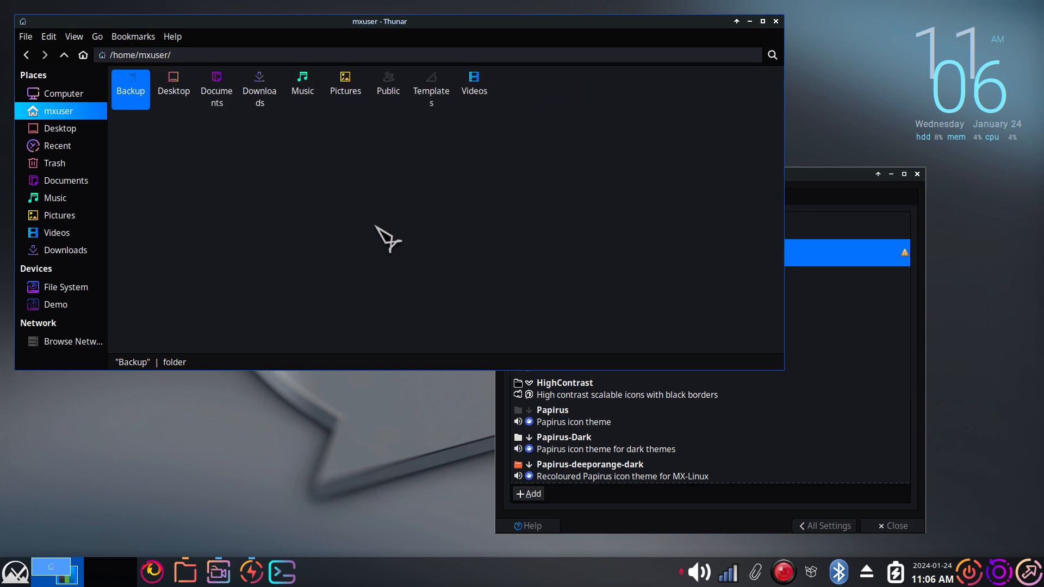
scroll(376, 226, "up", 4)
scroll(376, 226, "down", 1)
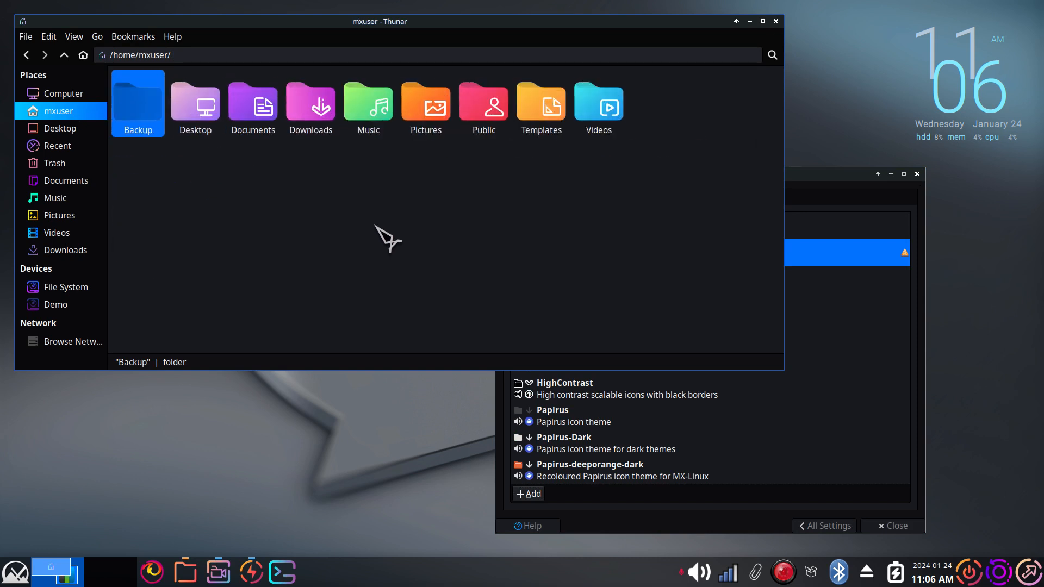
left_click(823, 182)
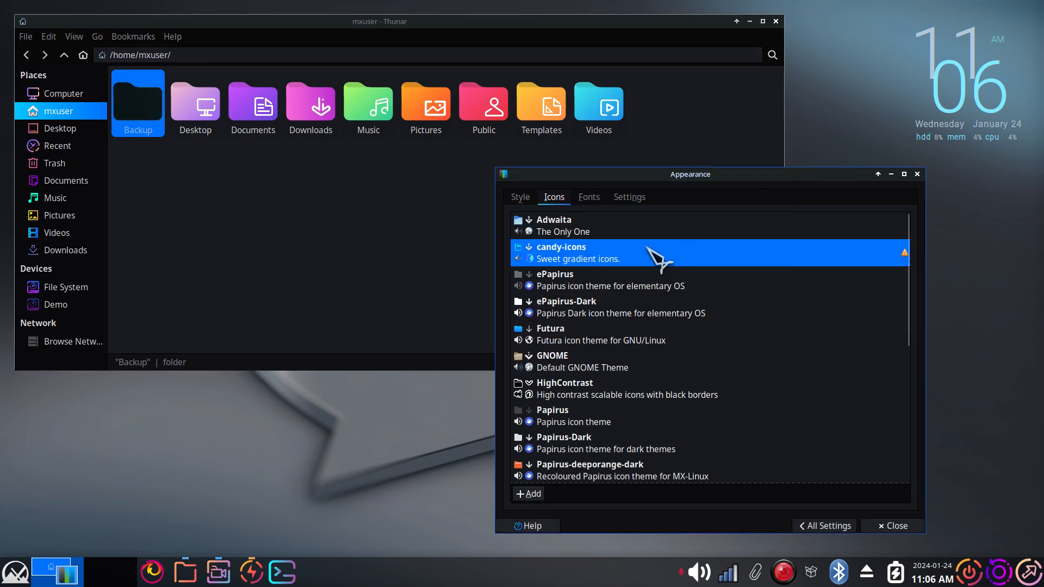
Open the cursor theme settings for Mouse and Touchpad and place the window clear of the file manager's folders
left_click_drag(659, 177, 437, 163)
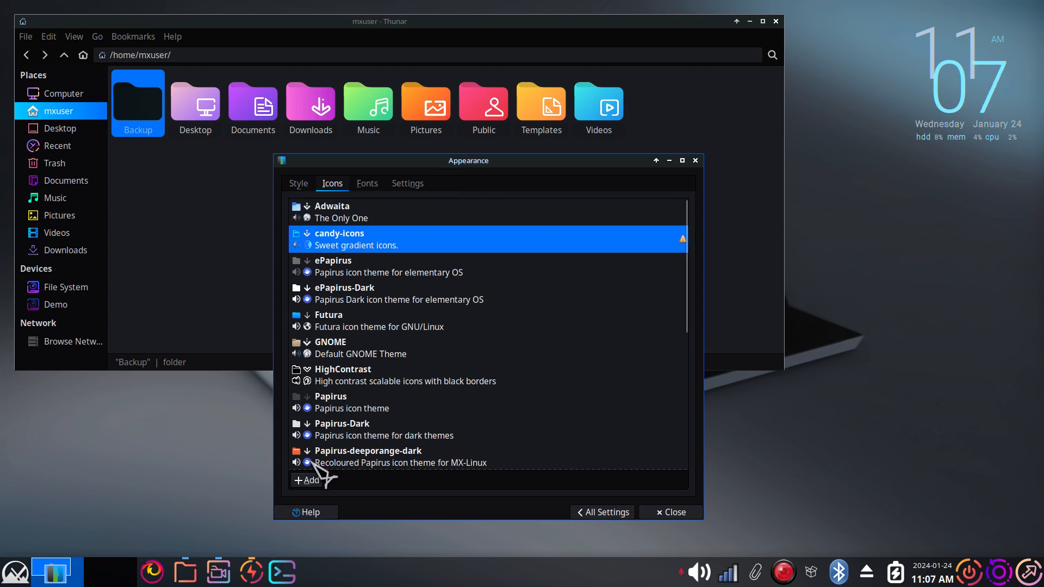
left_click(602, 512)
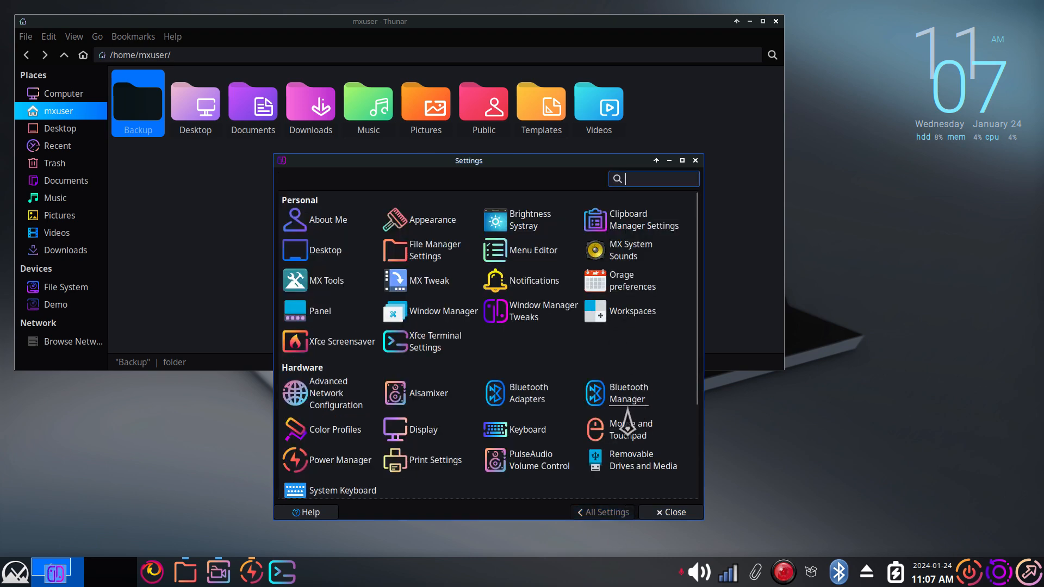
left_click(624, 435)
left_click(400, 185)
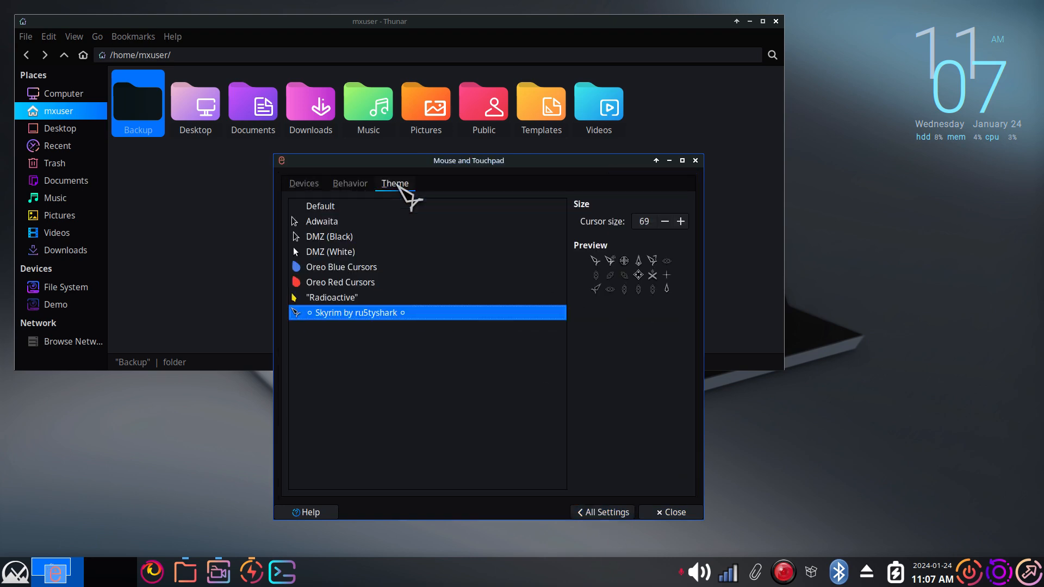
left_click_drag(360, 162, 547, 186)
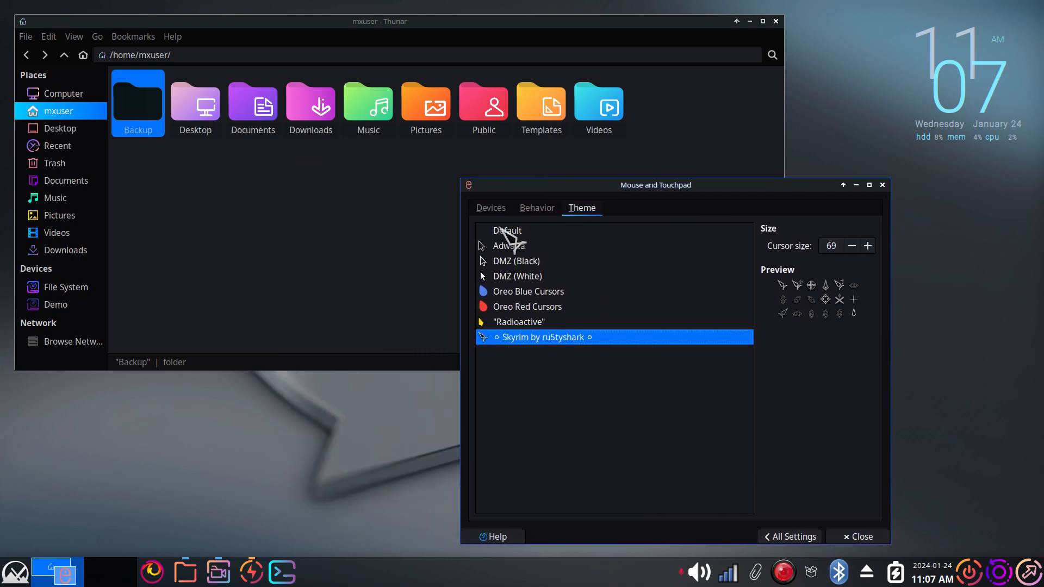
Try the Default, Adwaita, DMZ (Black), DMZ (White) and "Radioactive" cursor themes
left_click(498, 229)
left_click(498, 246)
left_click(501, 262)
left_click(503, 276)
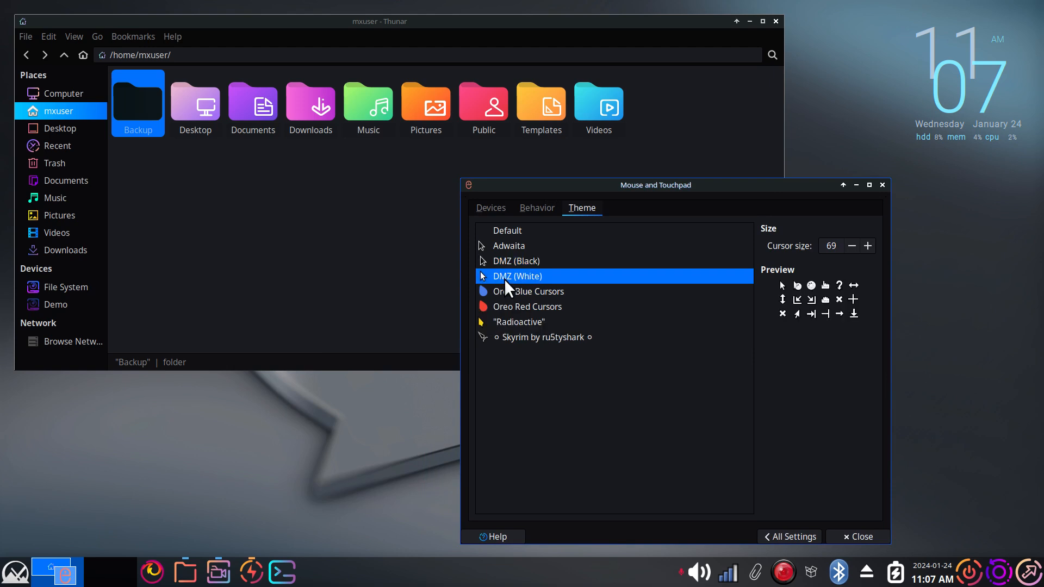
left_click(516, 231)
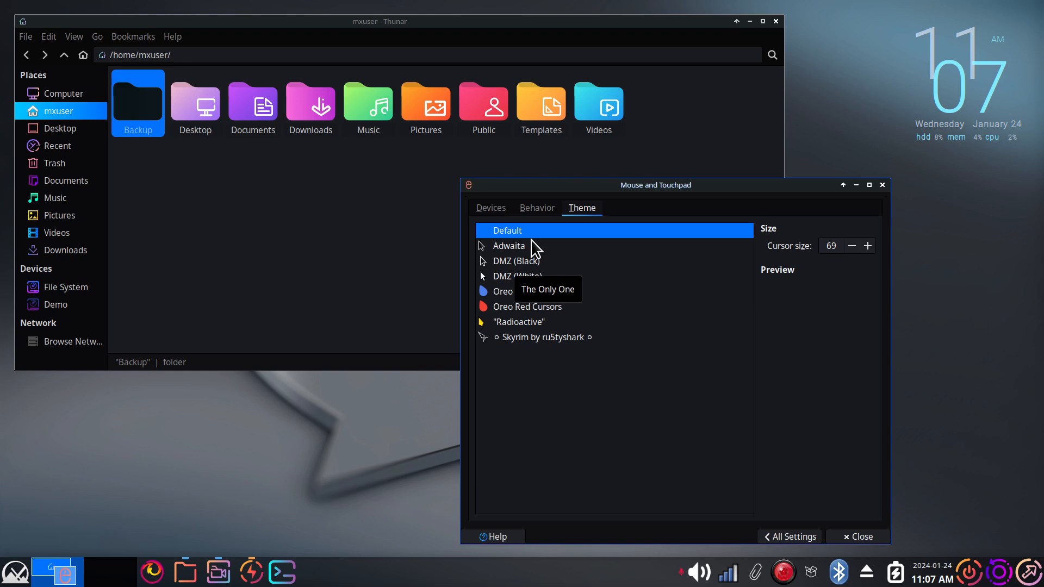
left_click(510, 251)
left_click(507, 260)
left_click(505, 276)
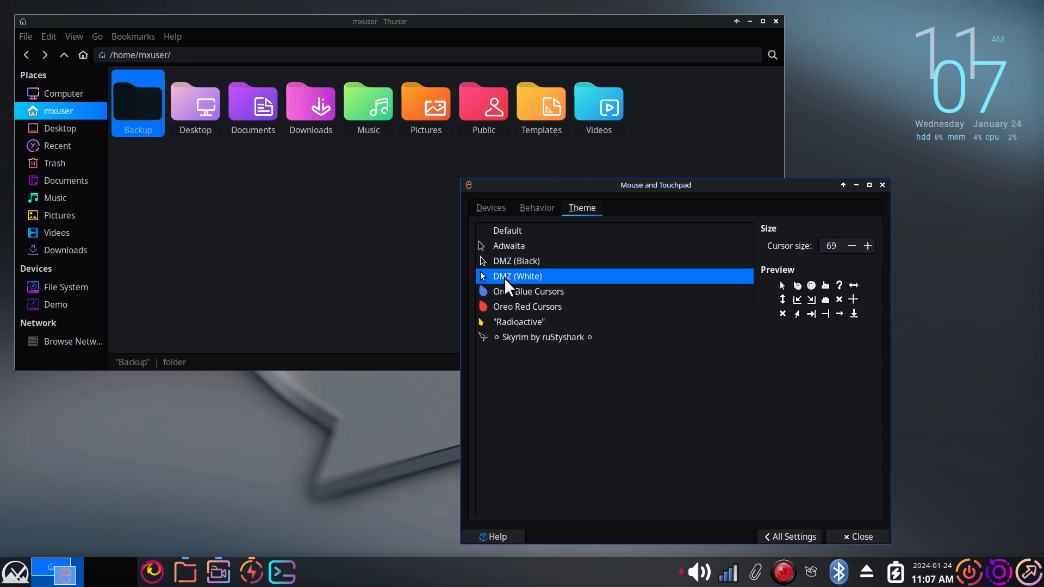
left_click(503, 325)
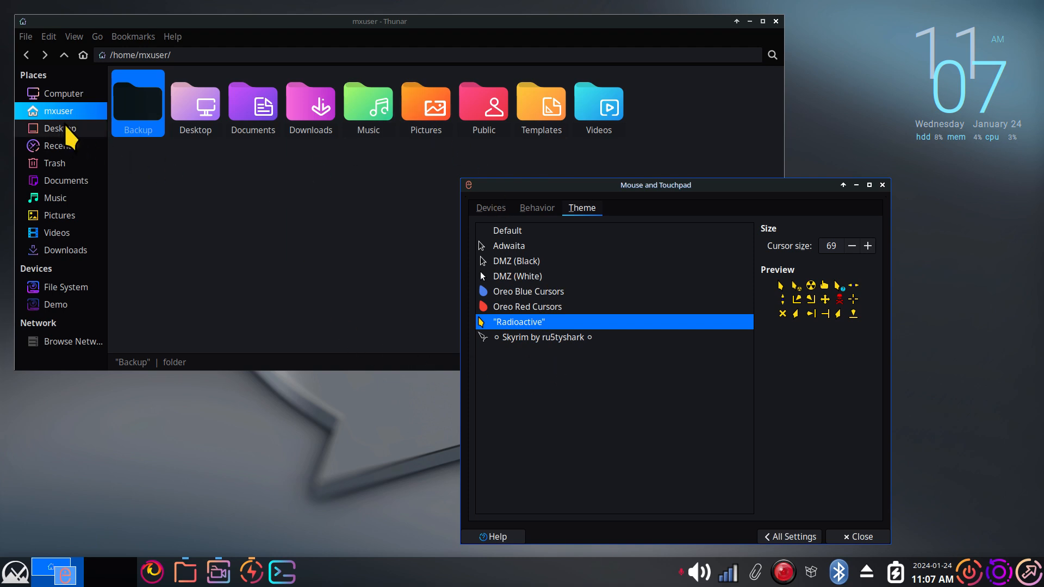
Show hidden files in the home folder and view the contents of the .icons folder
left_click(165, 184)
key("ctrl+h")
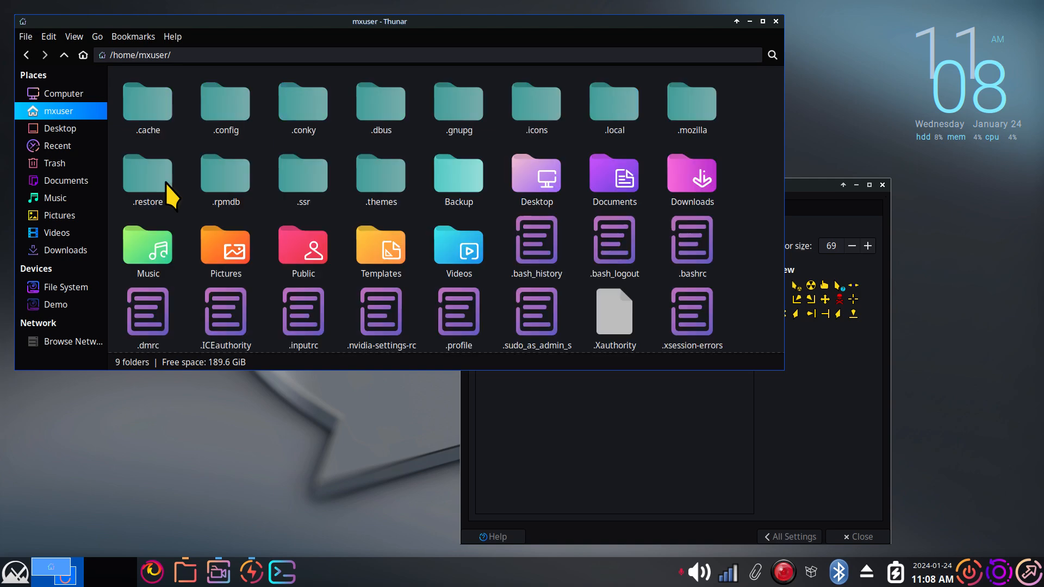
double_click(527, 110)
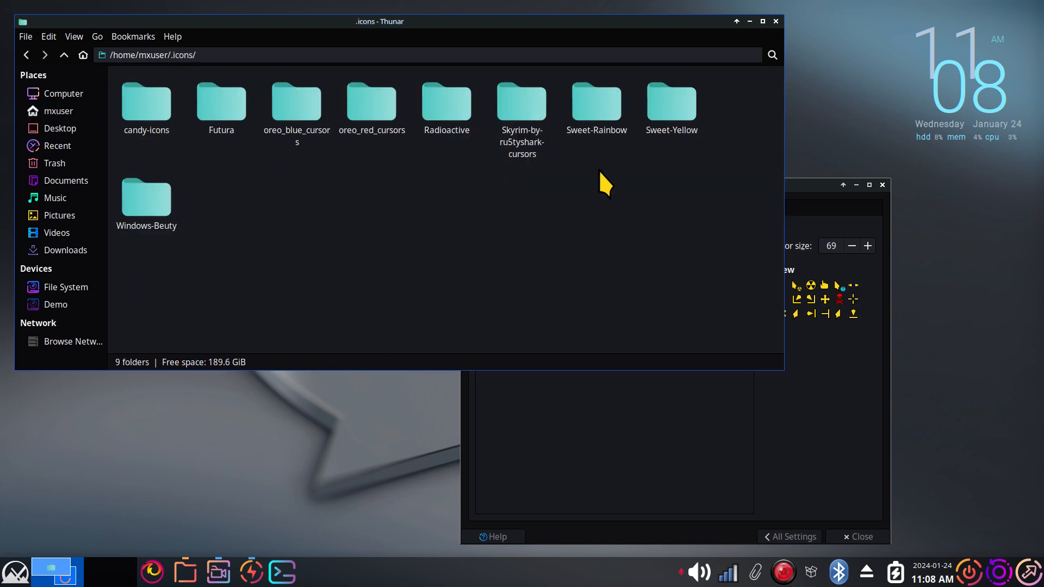
left_click(687, 409)
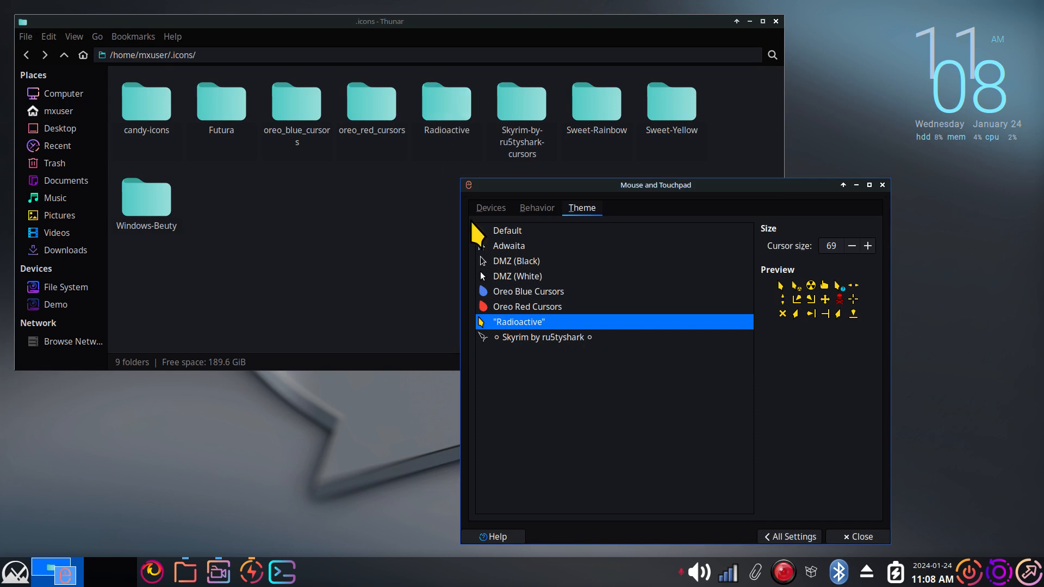
Try the Oreo Blue Cursors and Oreo Red Cursors themes, selecting each one's matching folder in .icons
left_click(514, 293)
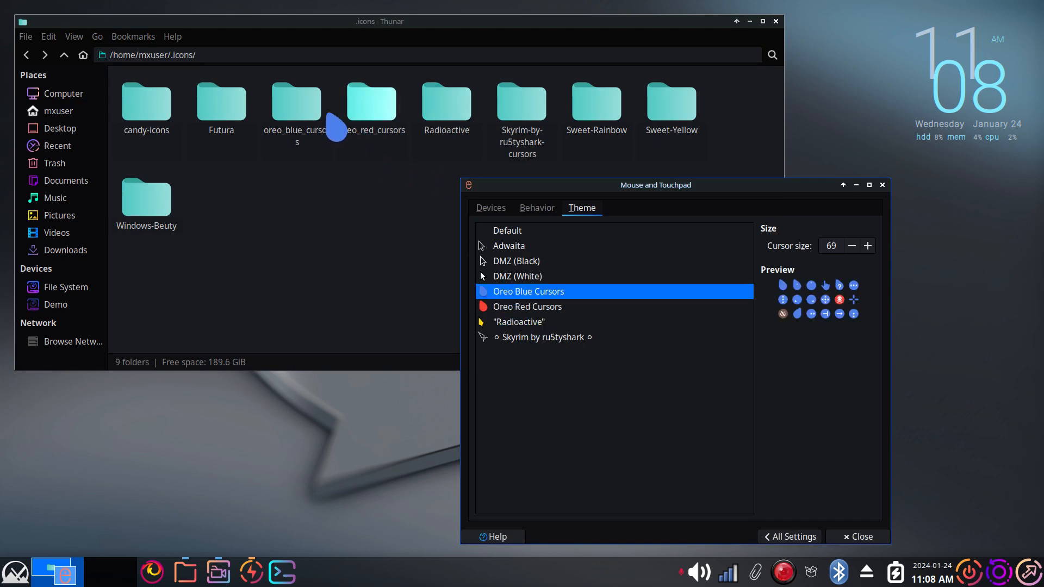
left_click(281, 106)
left_click(592, 438)
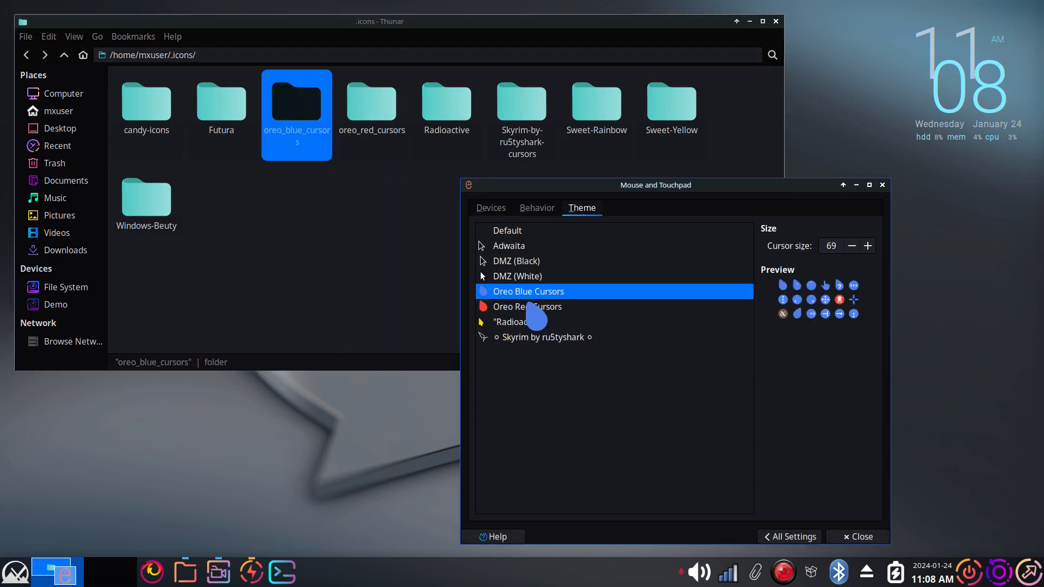
left_click(526, 306)
left_click(376, 101)
left_click(601, 388)
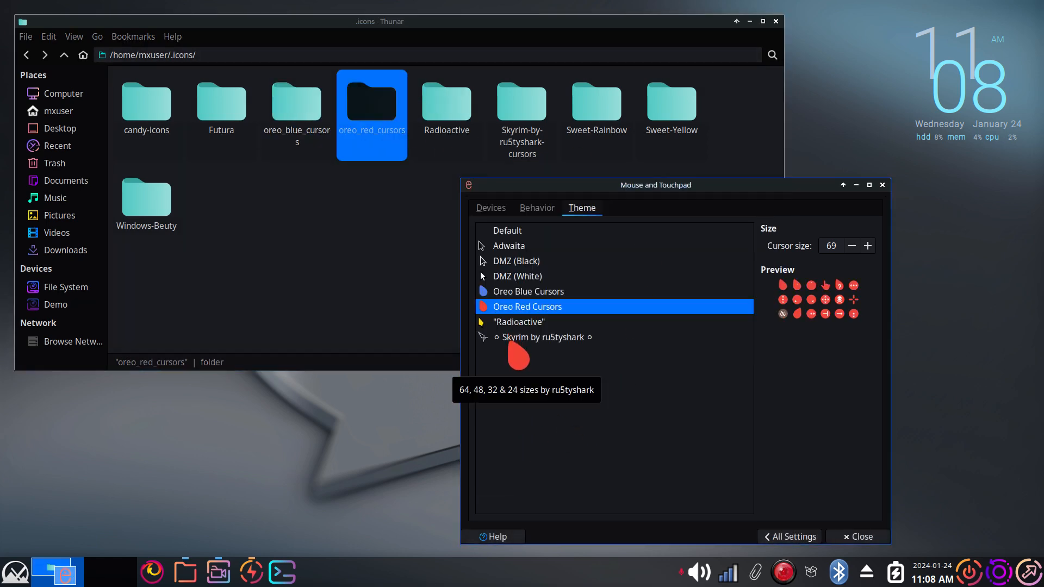
Apply the Skyrim by ru5tyshark cursor theme and open the Appearance settings
left_click(509, 338)
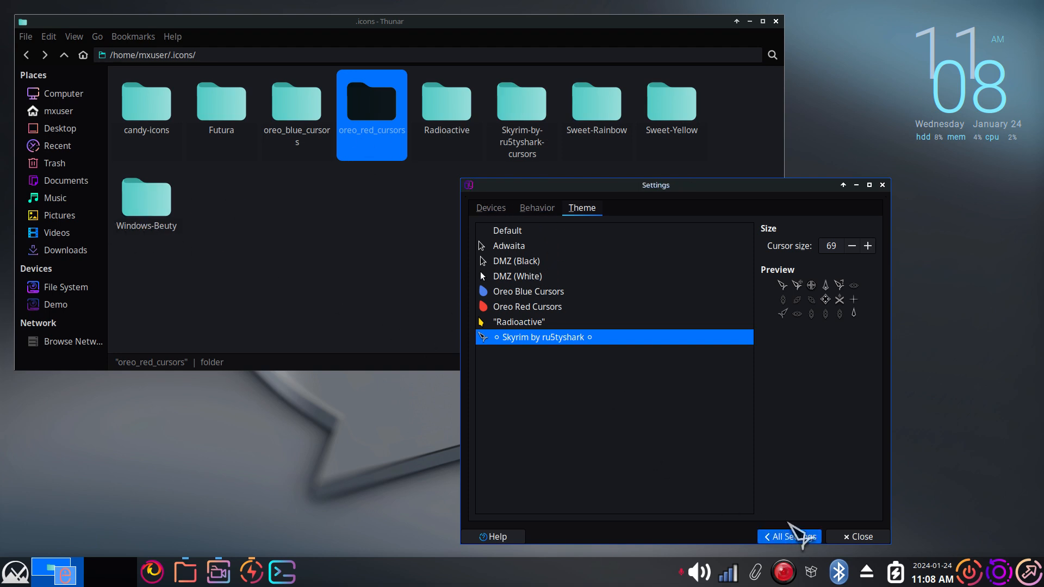
left_click(797, 537)
left_click(623, 246)
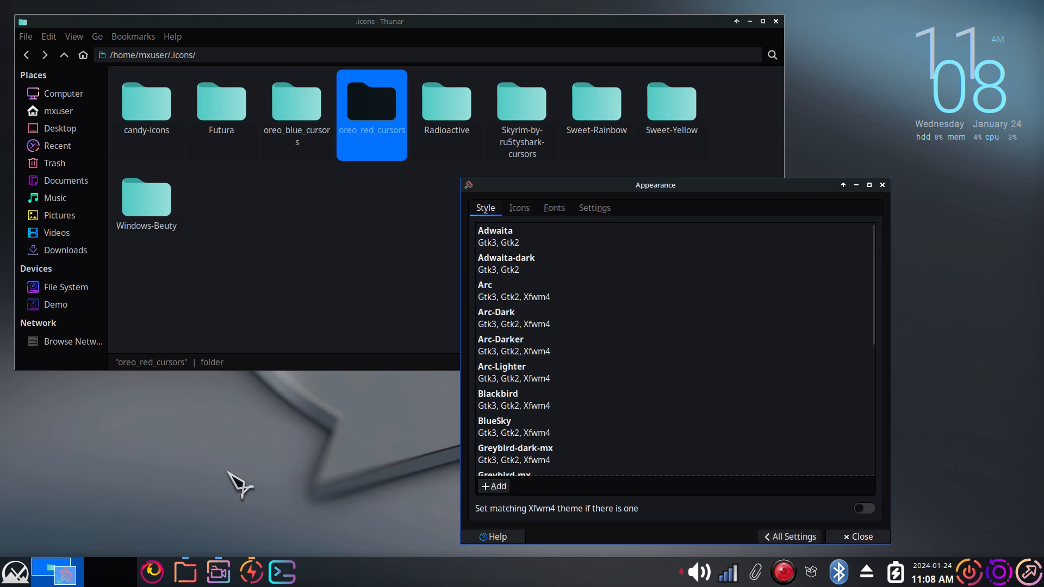
Check how the start menu and Firefox look, and close the file manager and browser windows
left_click(28, 576)
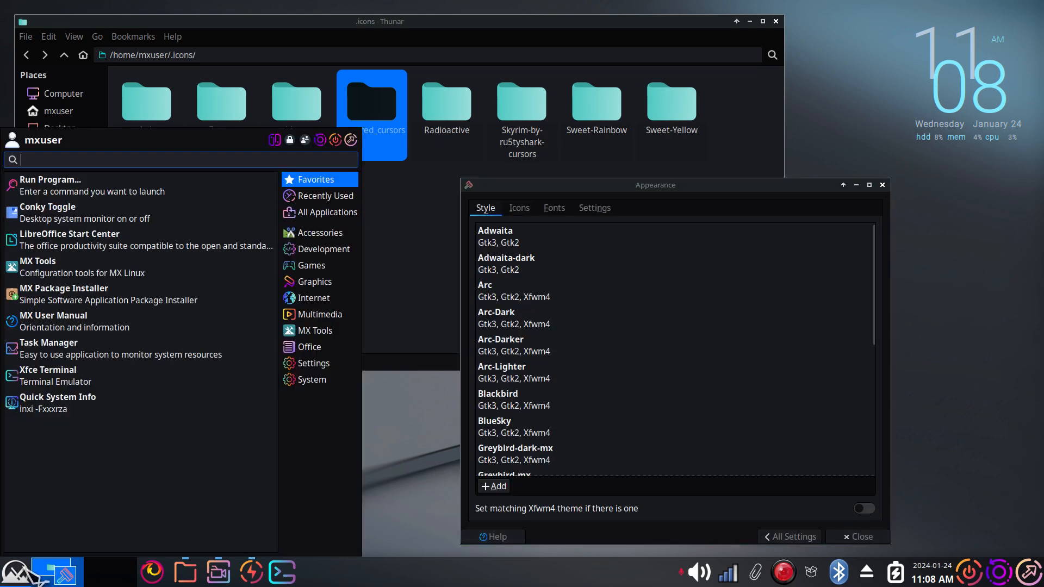
left_click(436, 431)
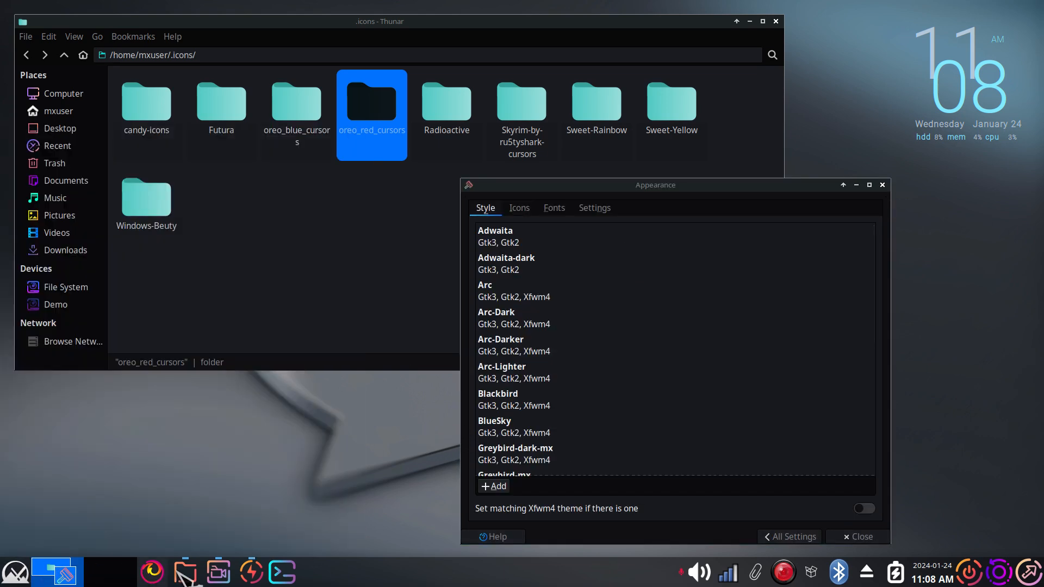
left_click(153, 572)
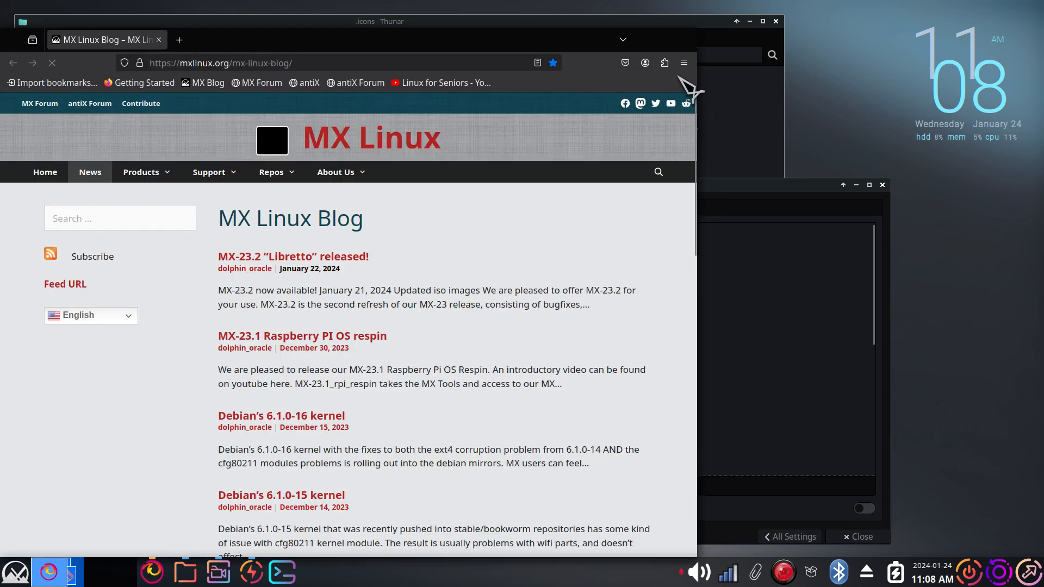
left_click(776, 21)
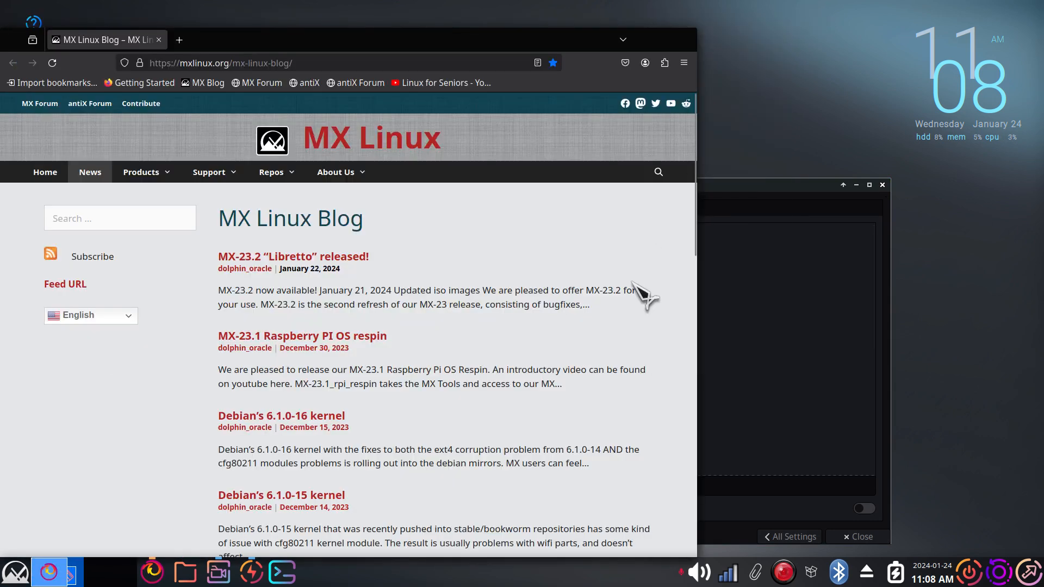
double_click(682, 38)
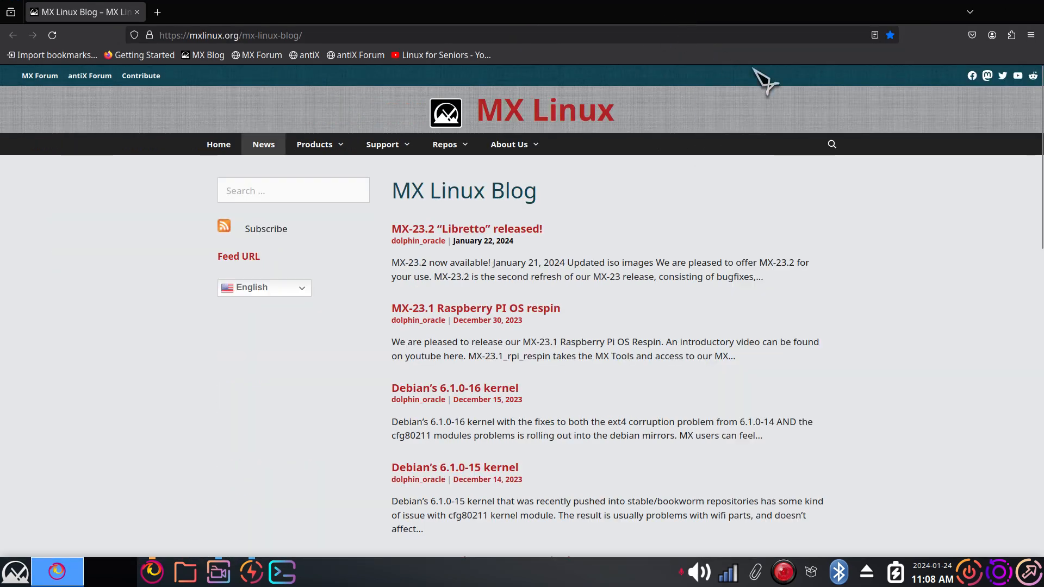
left_click_drag(873, 20, 825, 97)
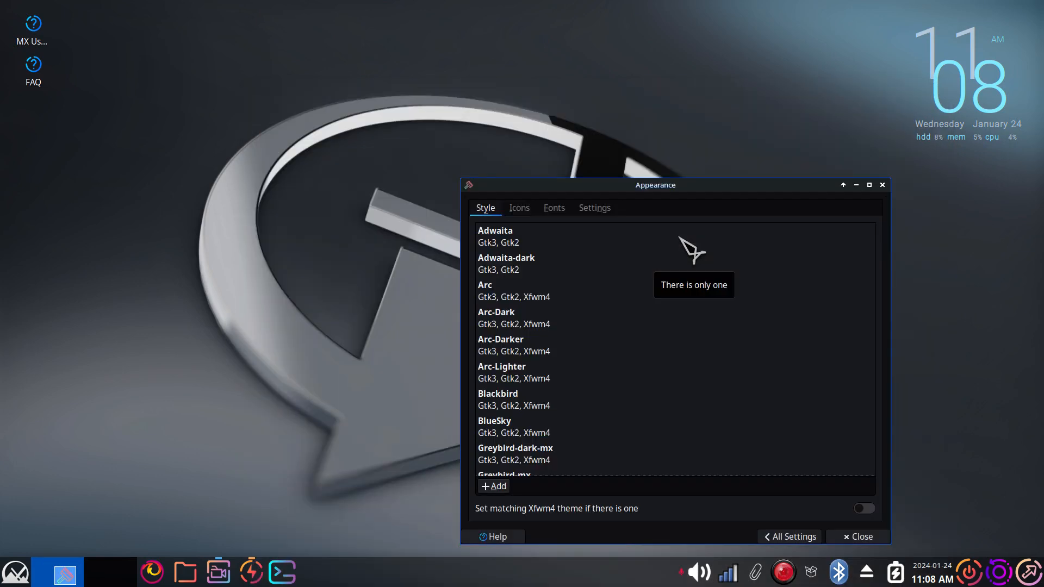
Apply the BlueSky style and the Futura icon theme in the Appearance settings
left_click_drag(719, 186, 505, 85)
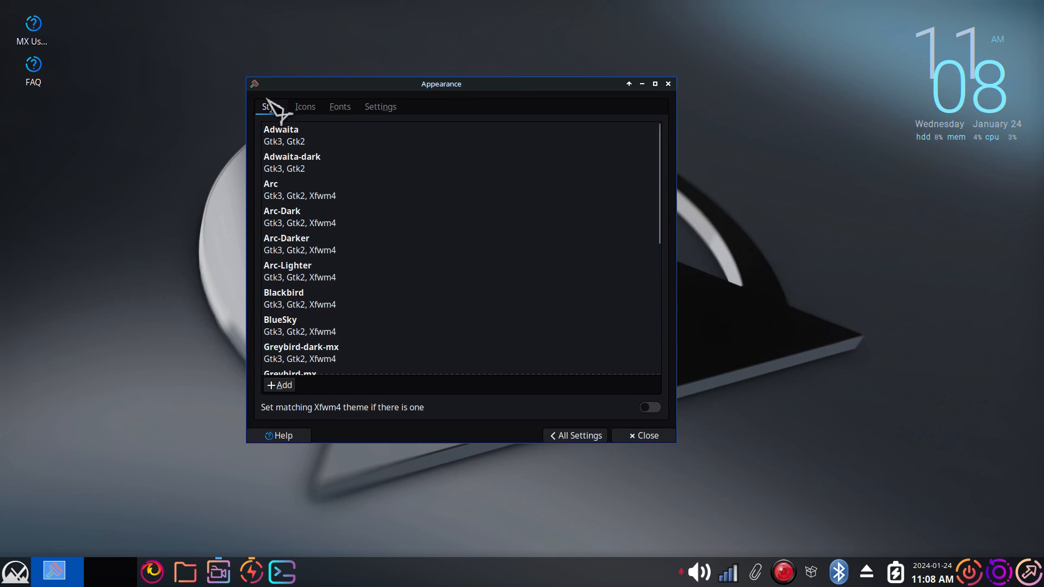
scroll(388, 294, "down", 2)
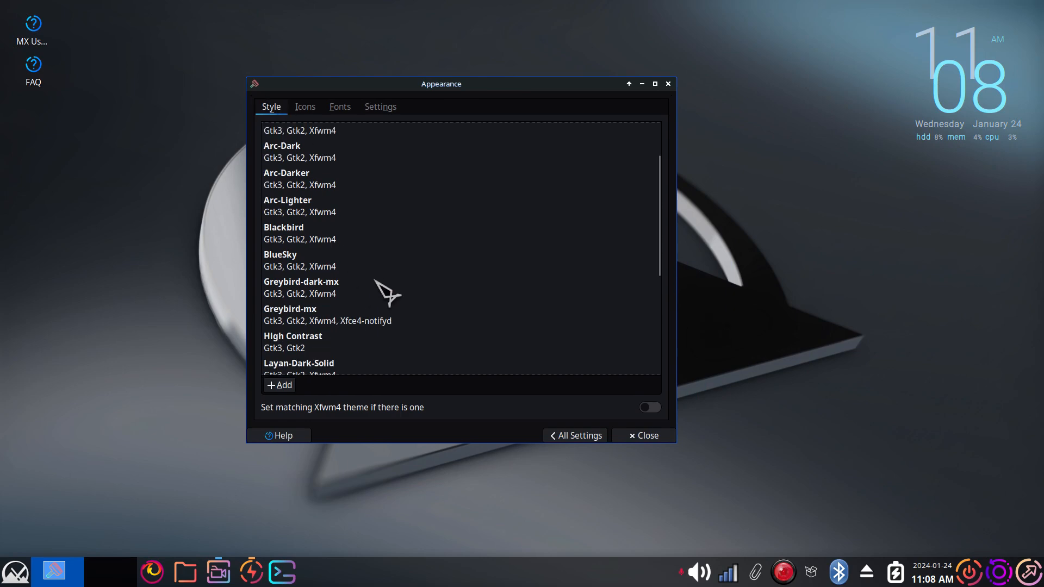
left_click(290, 258)
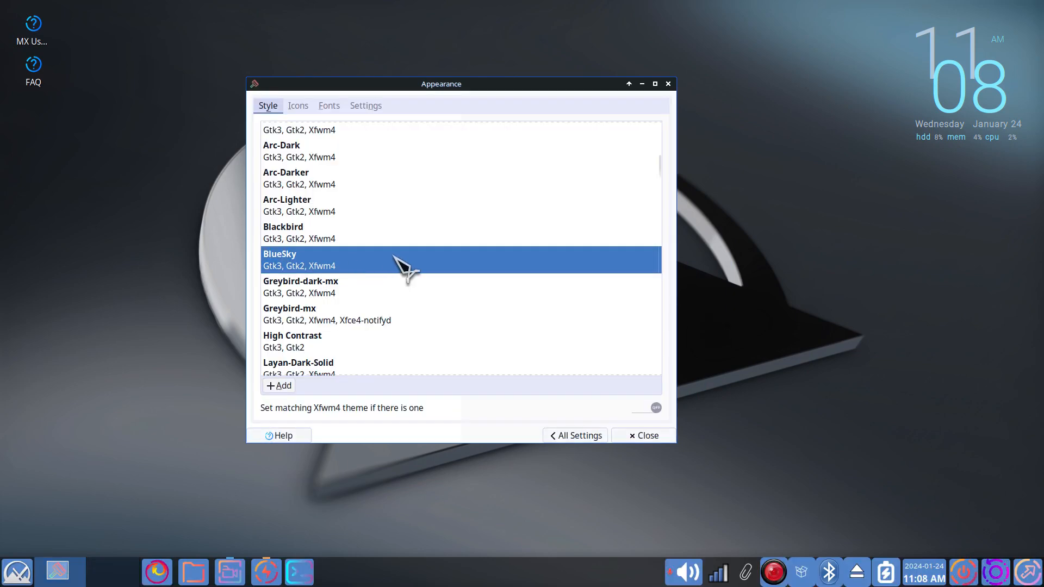
left_click(289, 104)
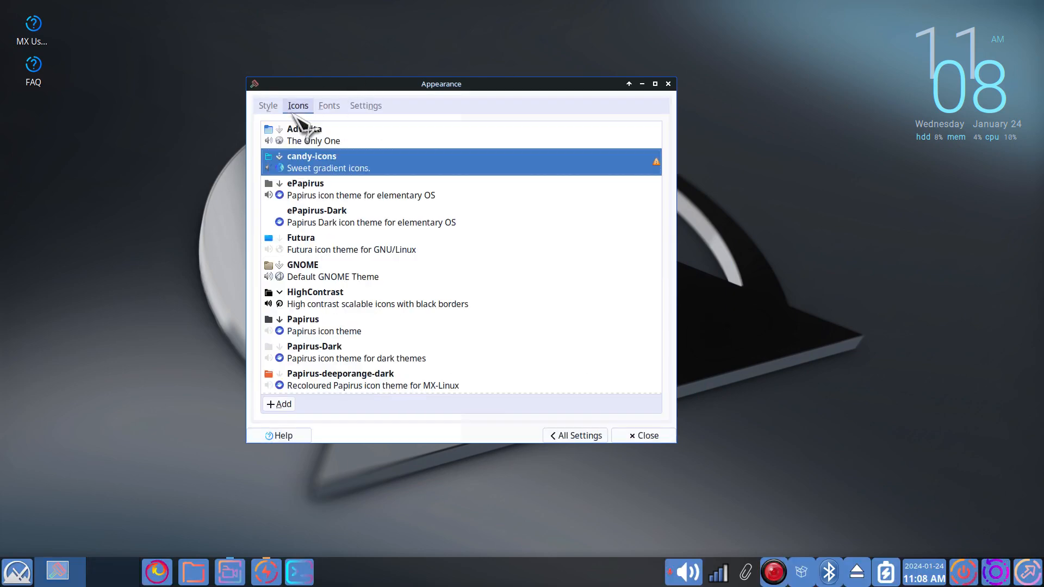
left_click(302, 251)
left_click_drag(405, 85, 599, 117)
Open a new file manager window on the .icons folder and move it clear of the Appearance list
left_click(194, 572)
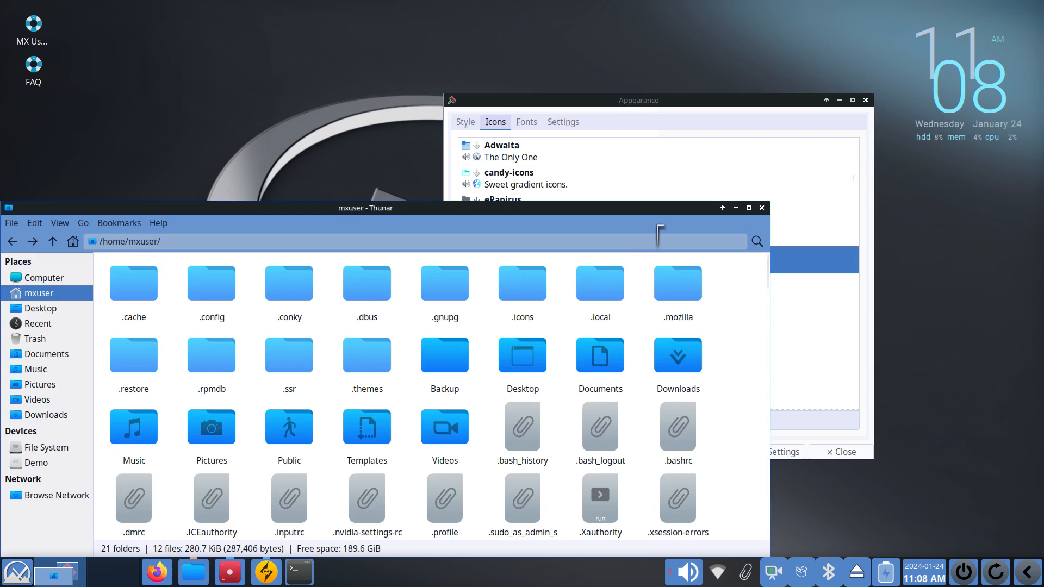
double_click(523, 288)
left_click_drag(514, 217, 546, 246)
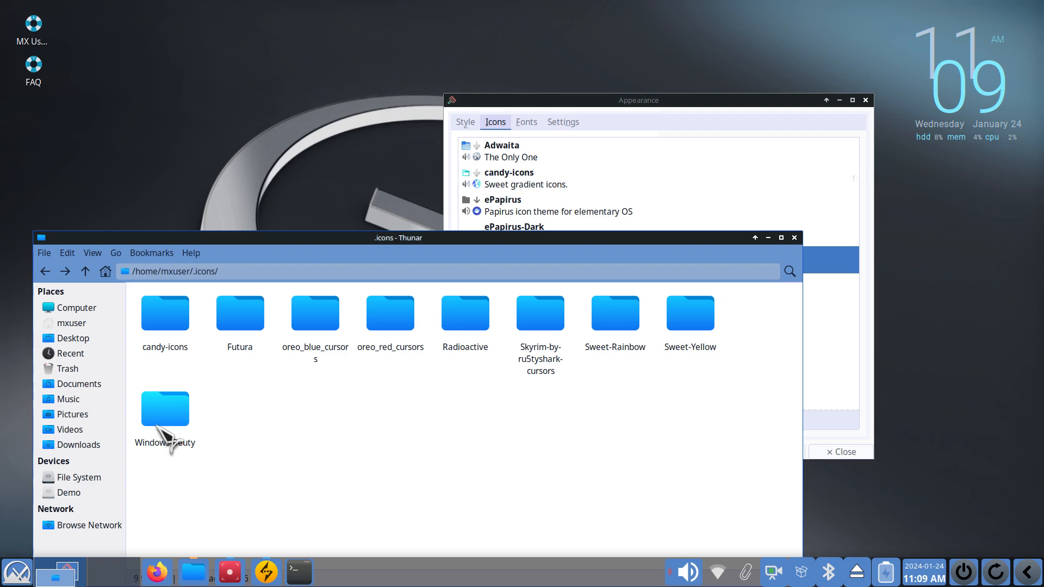
Apply the Windows-Beuty icon theme and show the home folder without hidden files
left_click_drag(603, 98, 623, 4)
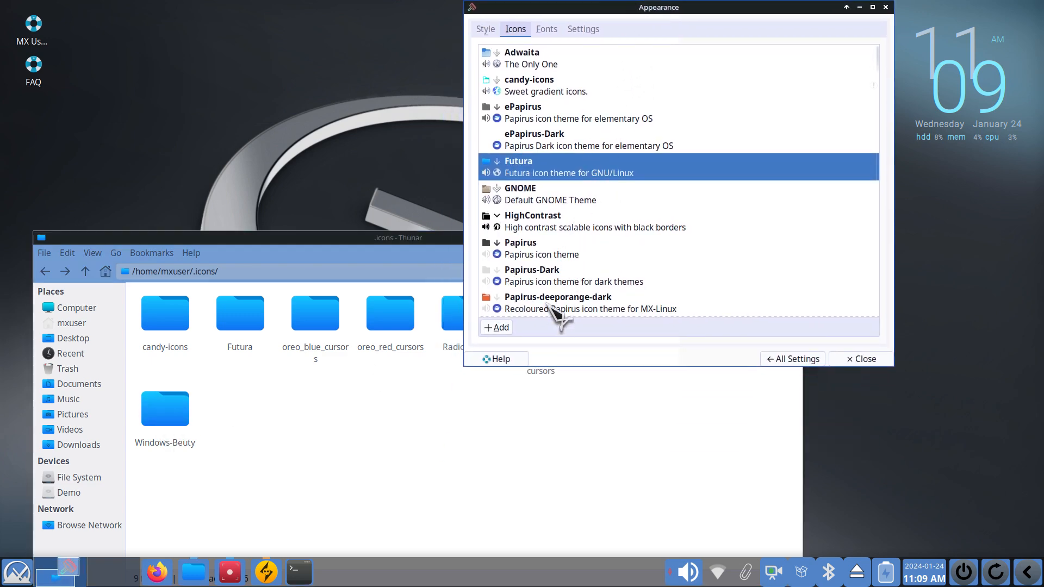
scroll(554, 318, "down", 5)
left_click(568, 304)
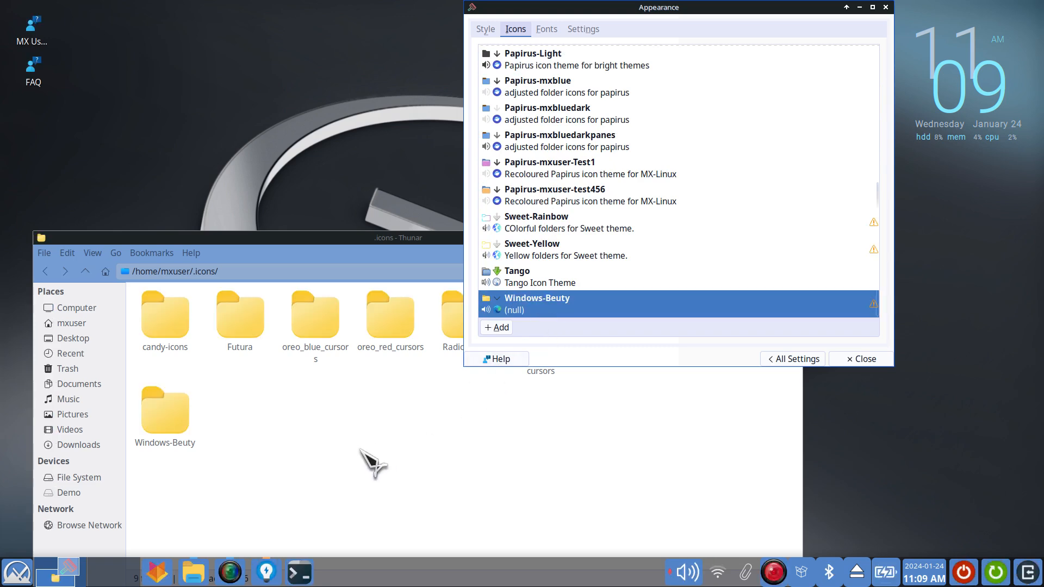
left_click(73, 324)
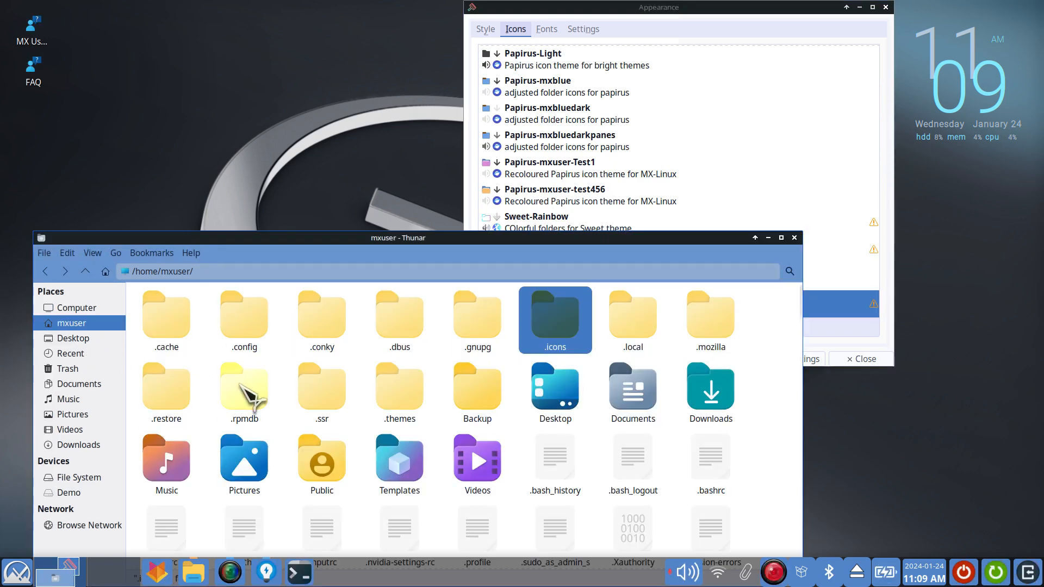
key("ctrl+h")
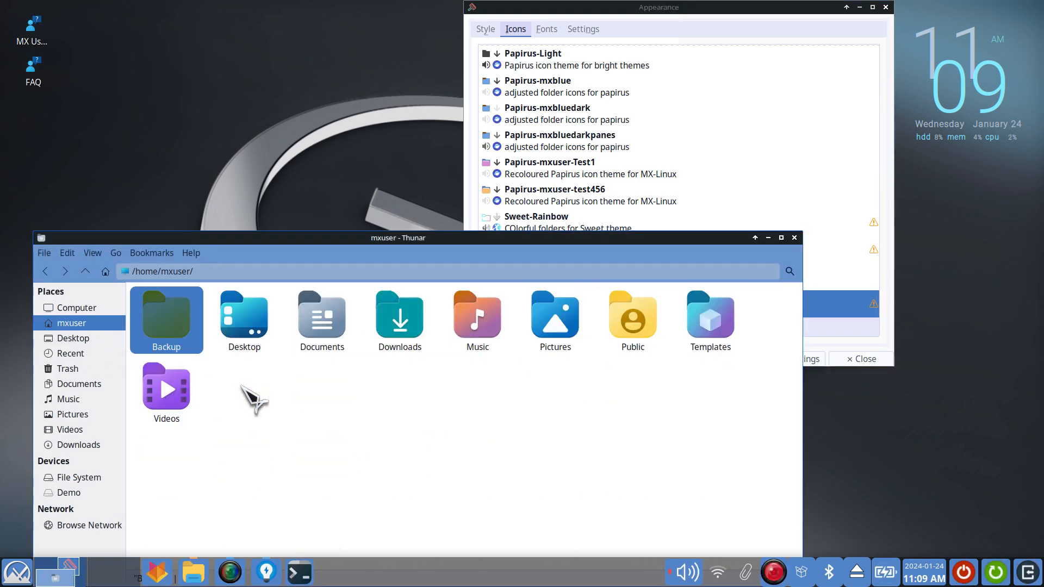
Enlarge the home folder's icons and bring the Appearance window back to the front
key("ctrl+minus")
key("ctrl+minus")
key("ctrl+minus")
key("ctrl+minus")
key("ctrl+minus")
key("ctrl+minus")
key("ctrl+plus")
key("ctrl+plus")
key("ctrl+plus")
key("ctrl+plus")
key("ctrl+plus")
key("ctrl+plus")
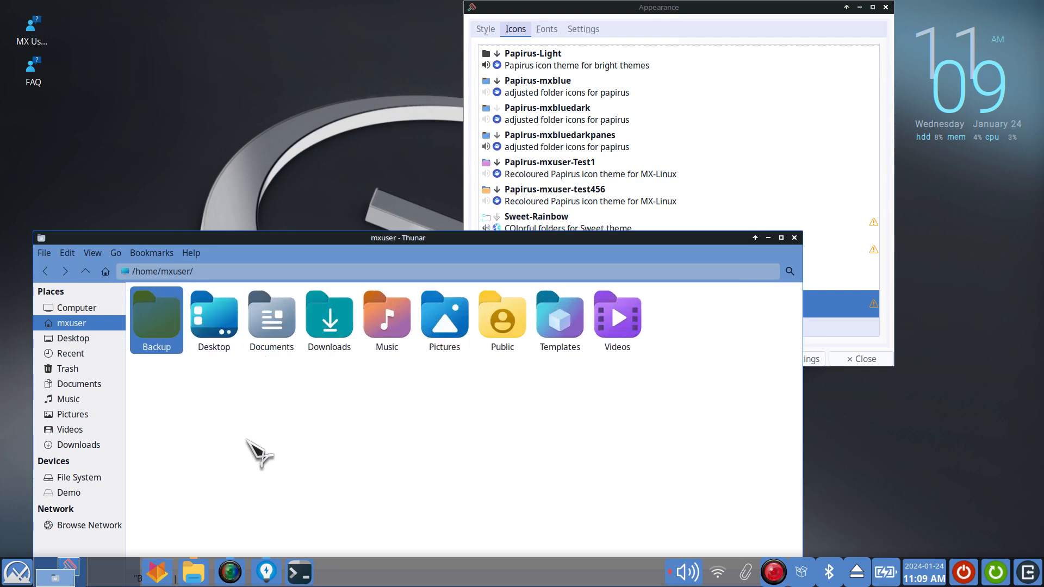
key("ctrl+minus")
key("ctrl+minus")
key("ctrl+plus")
key("ctrl+plus")
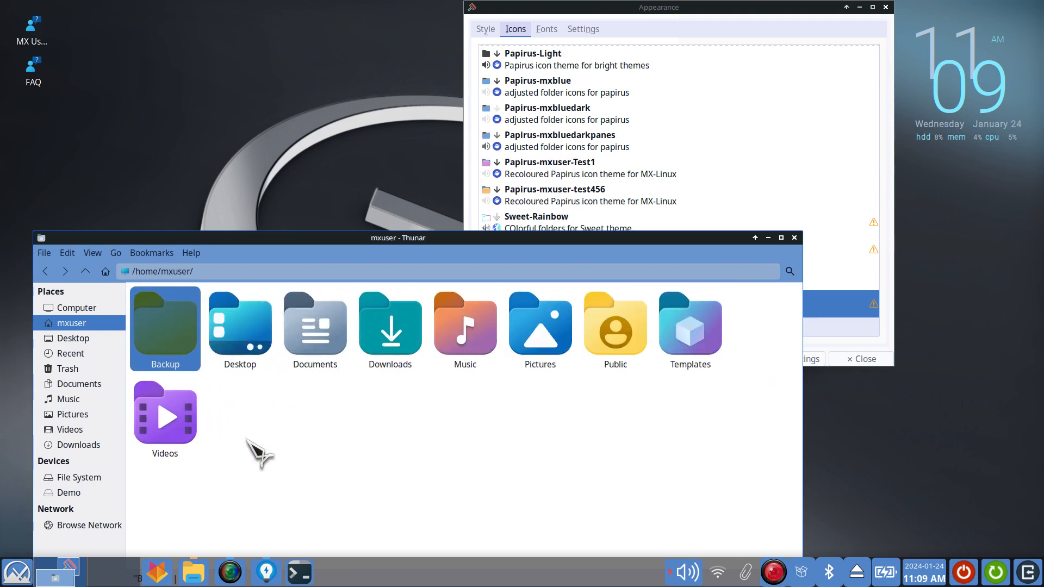
left_click(671, 7)
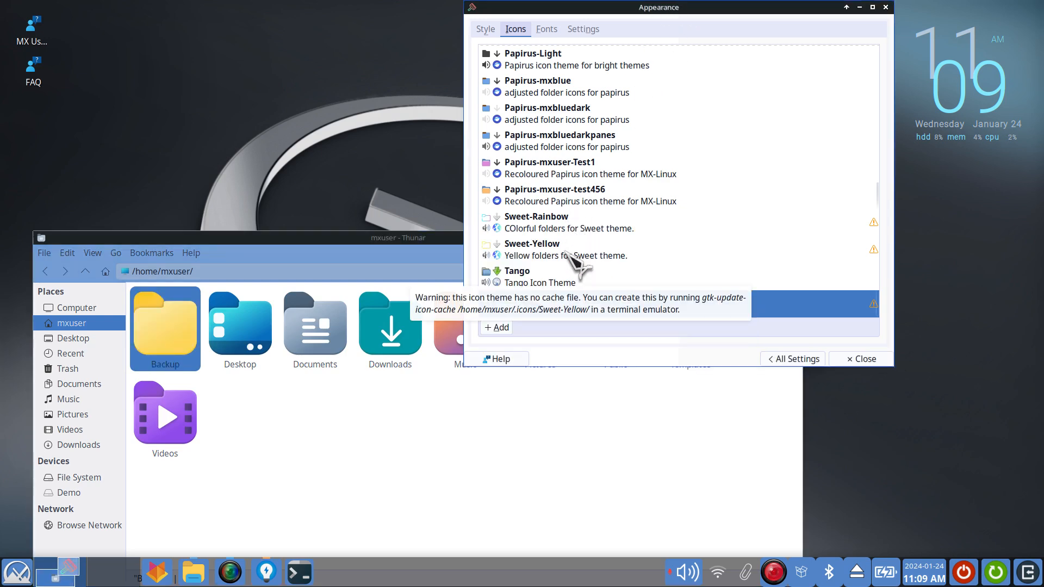
Try the Papirus-mxuser-Test1 and Papirus-mxuser-test456 icon themes and finish with the Futura icon theme applied
left_click(514, 175)
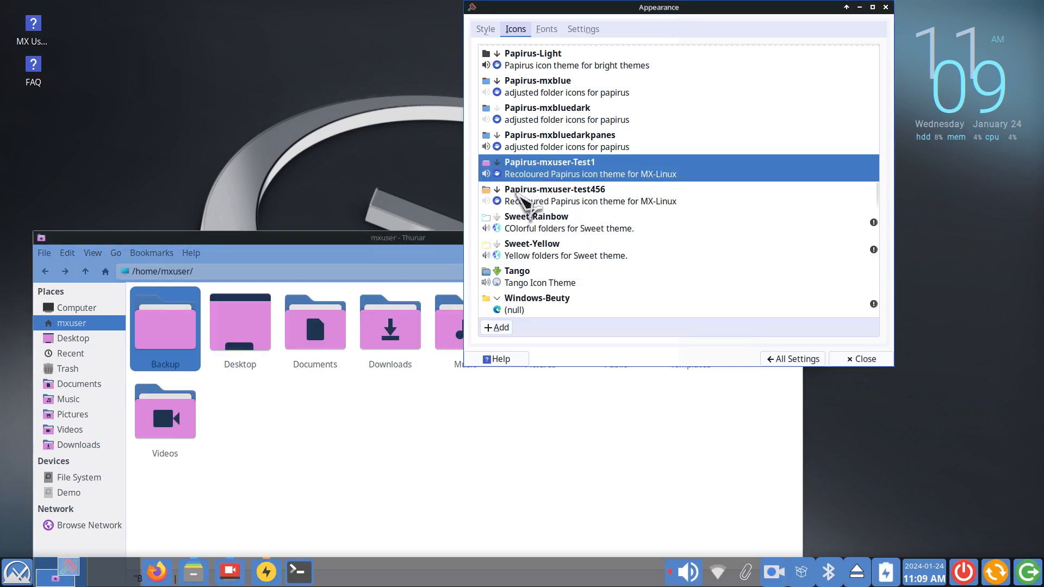
left_click(523, 205)
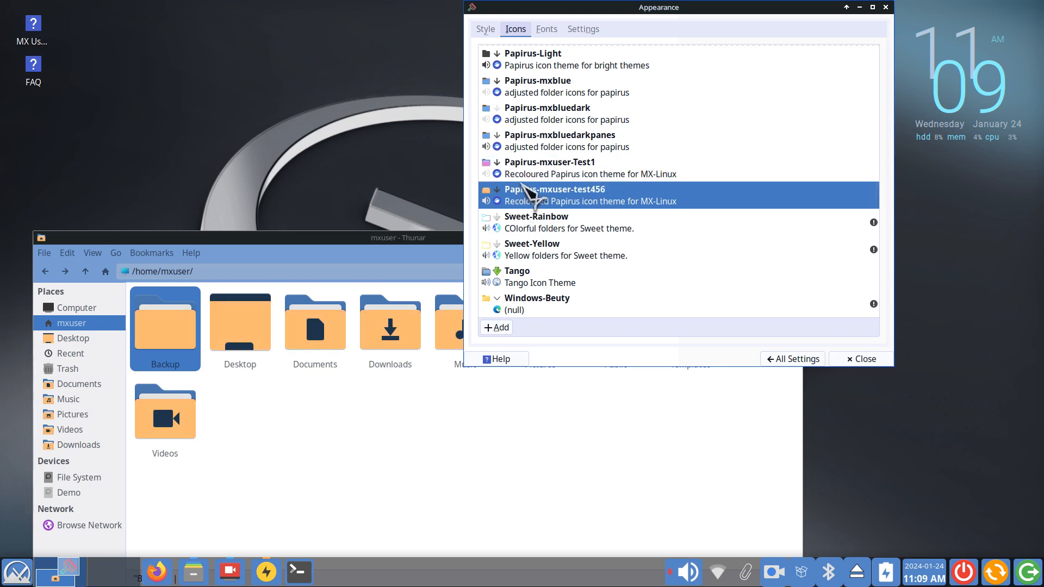
scroll(523, 152, "up", 5)
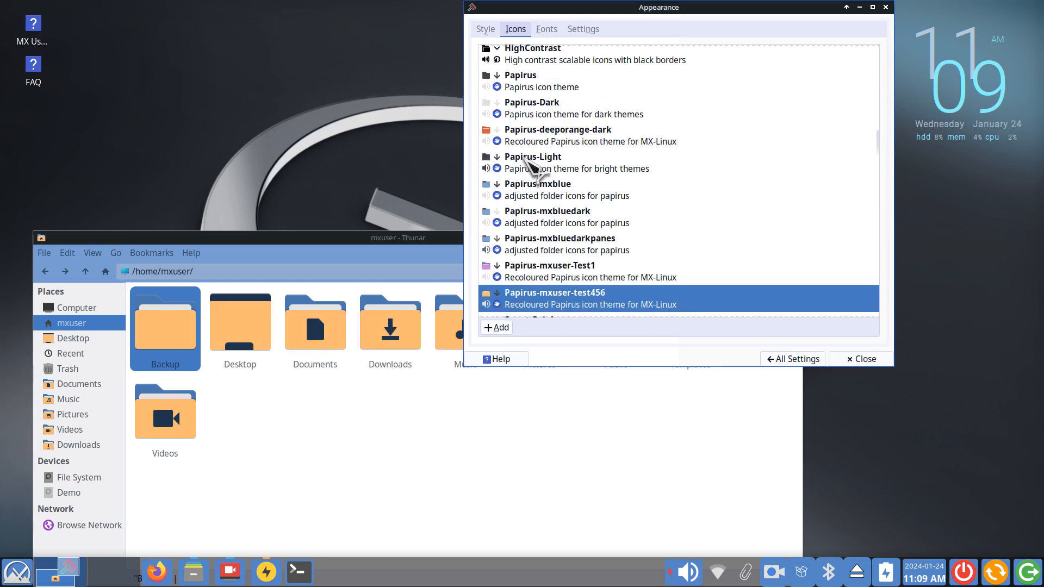
left_click(523, 166)
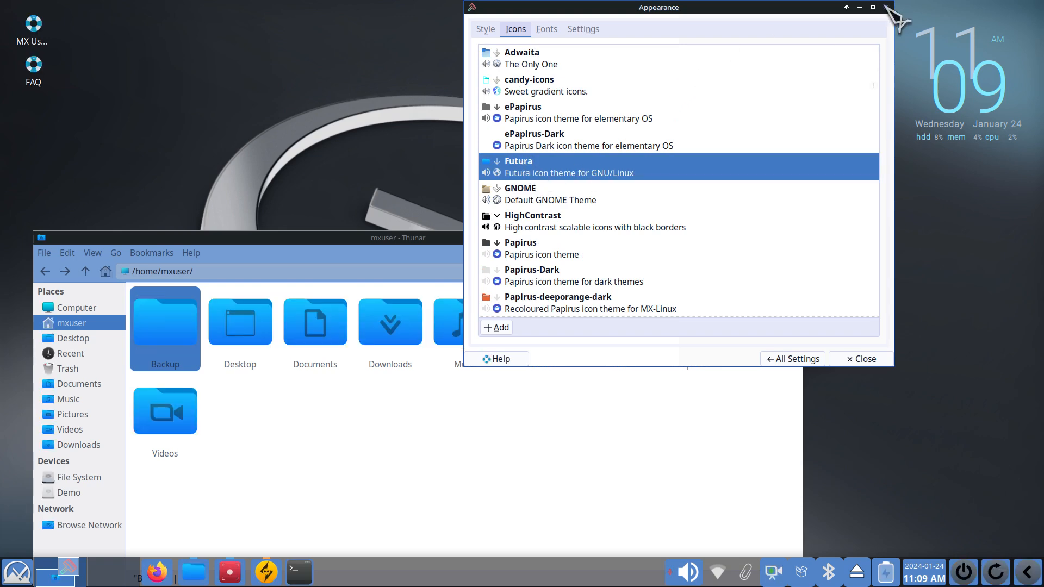
Open Papirus Folder Colors from the full settings overview and bring up its list for managing created folder themes
left_click(795, 359)
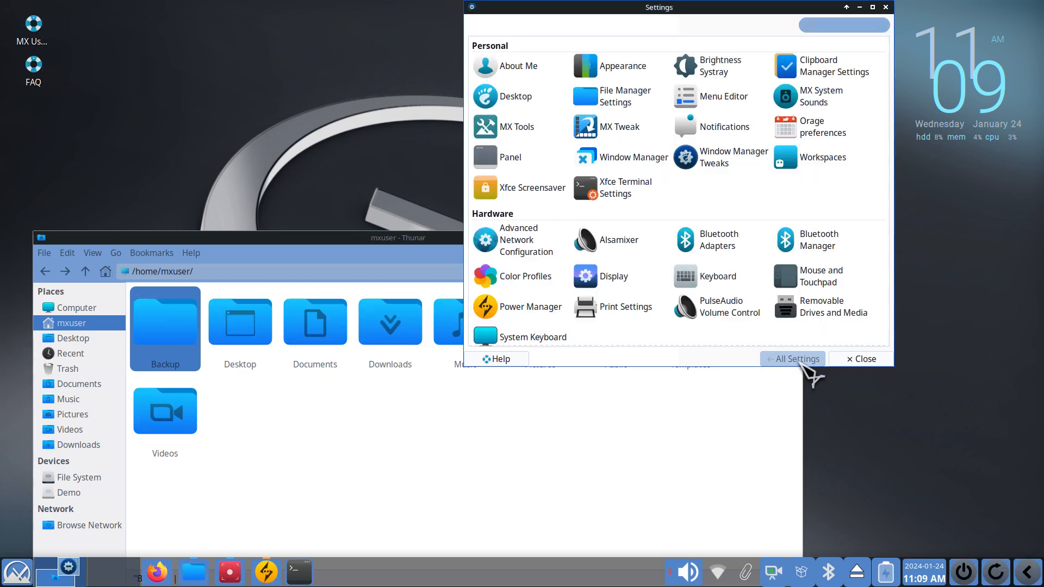
scroll(706, 338, "down", 5)
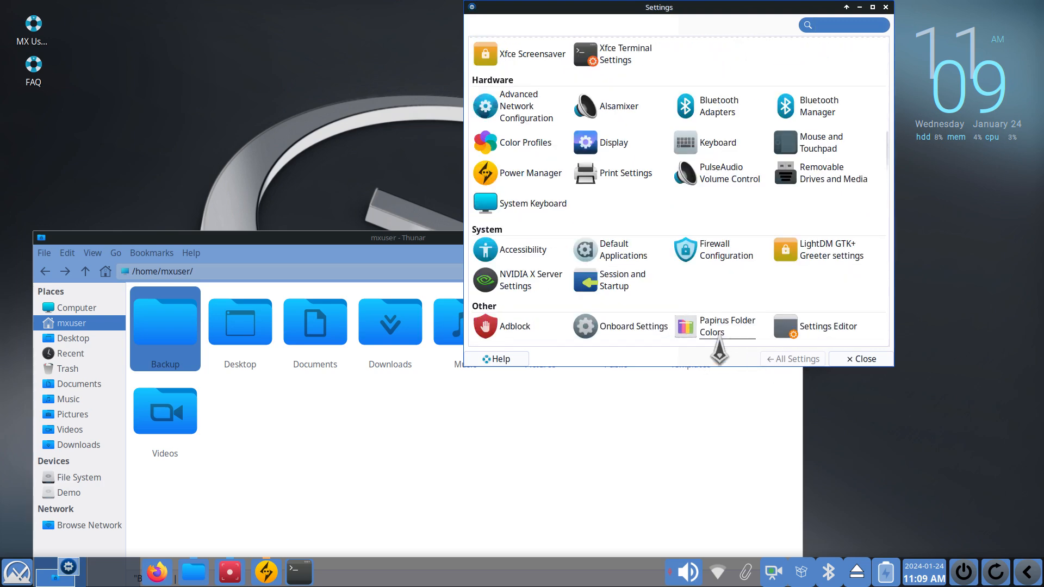
left_click(719, 333)
left_click(520, 374)
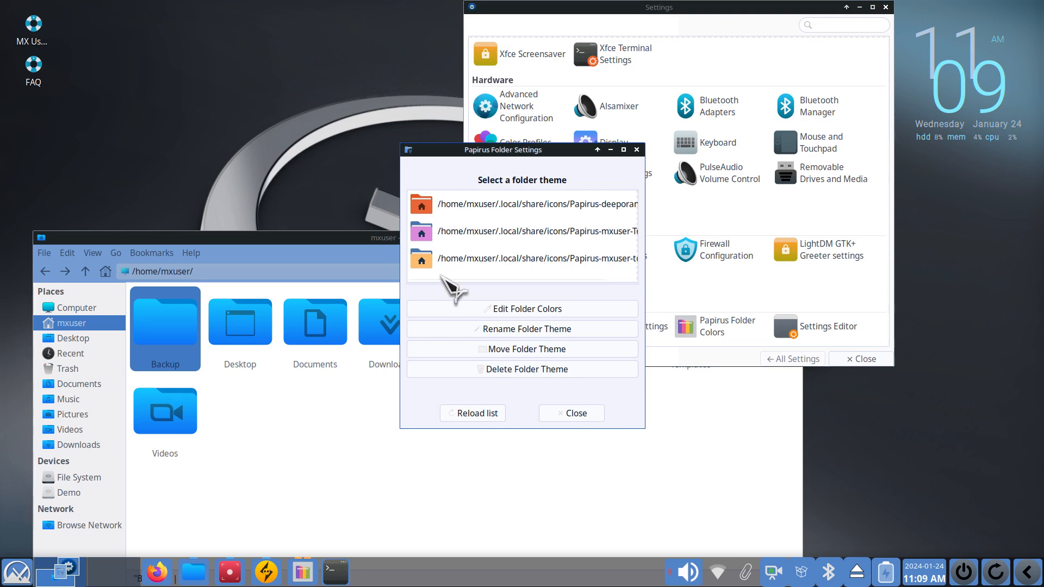
Show the hidden files in the home folder and open the .local/share/icons folder in the file manager
left_click(251, 442)
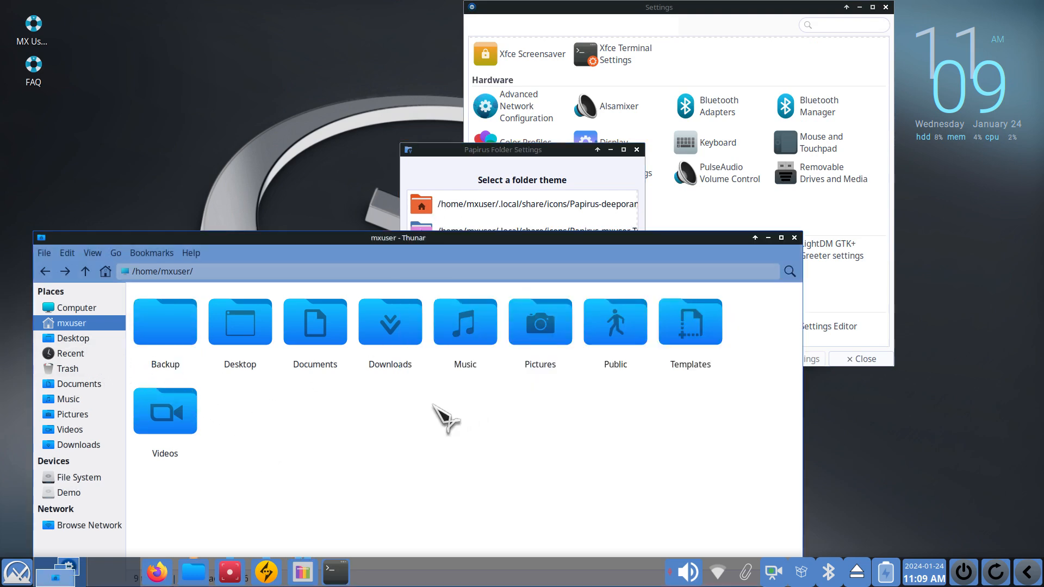
key("ctrl+h")
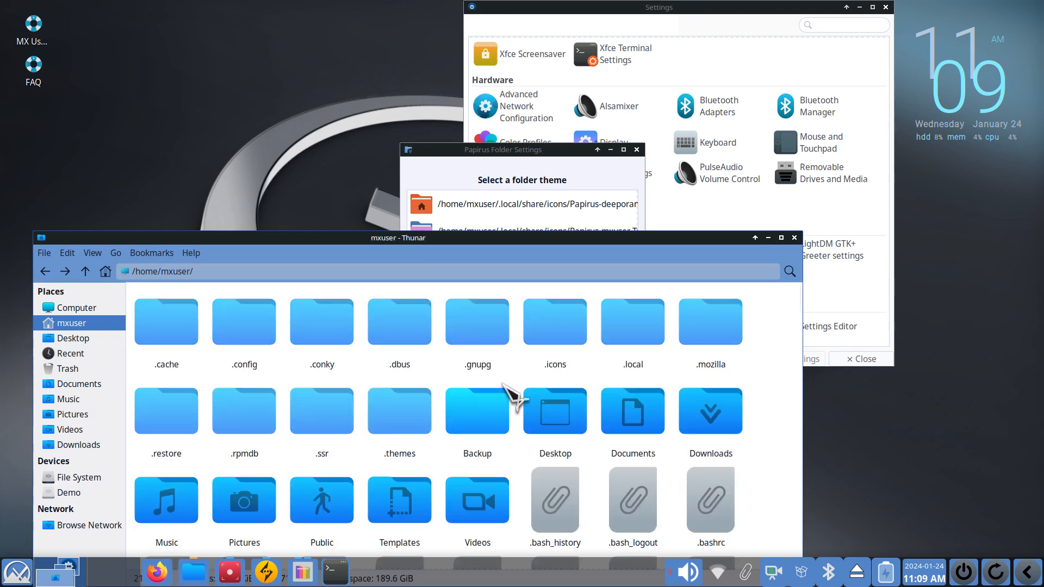
double_click(626, 342)
double_click(163, 326)
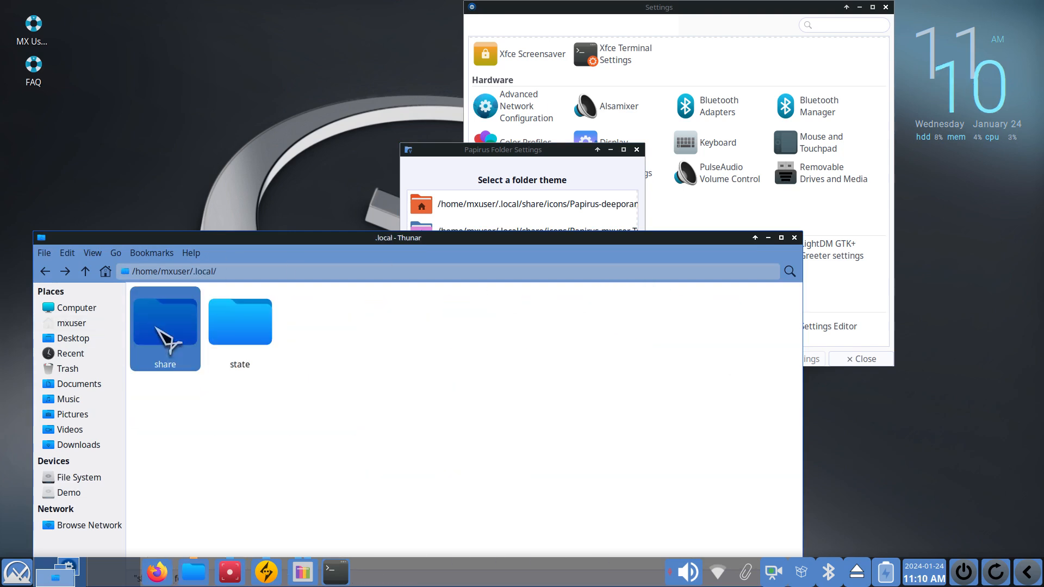
double_click(380, 326)
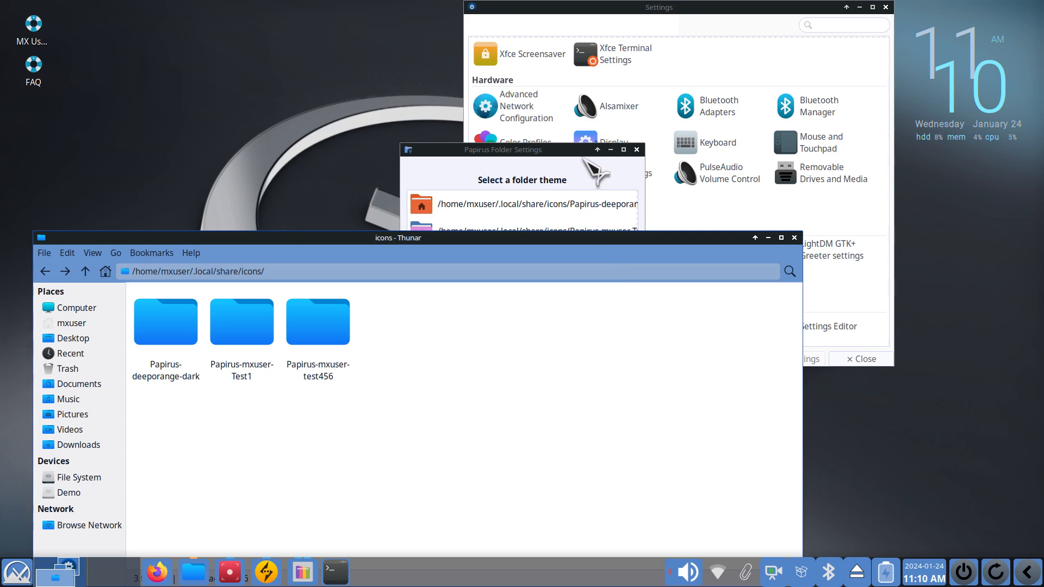
Check the managed folder themes against the icons folder, select the Papirus-deeporange-dark entry, and close the Papirus folder tools
left_click(584, 158)
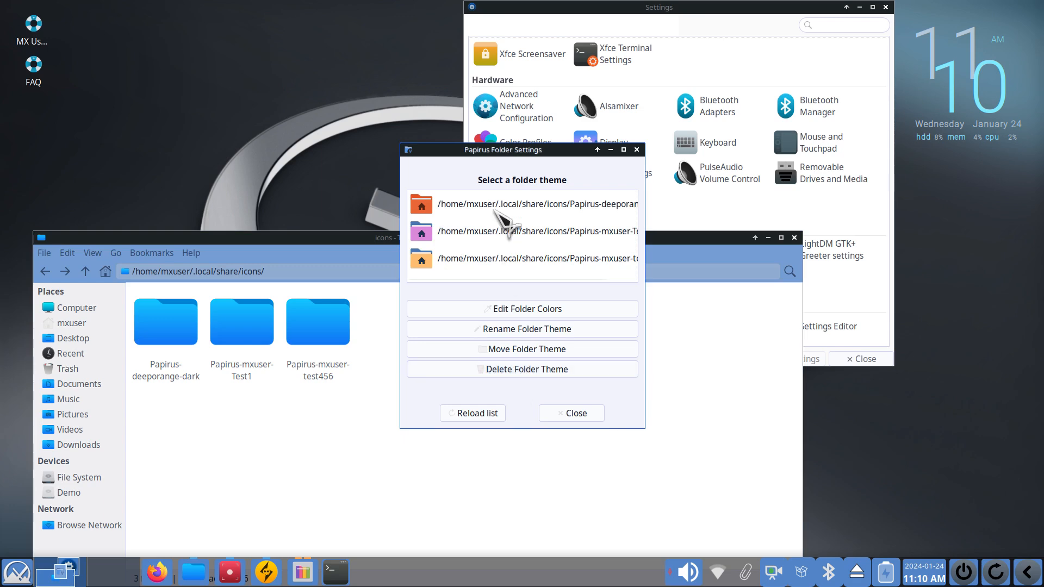
left_click(508, 204)
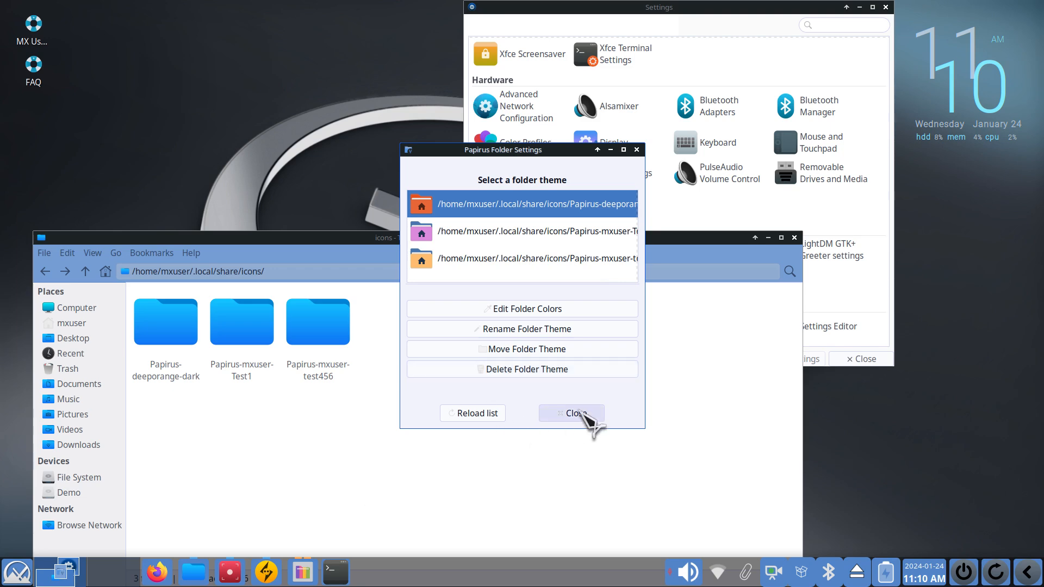
left_click(577, 413)
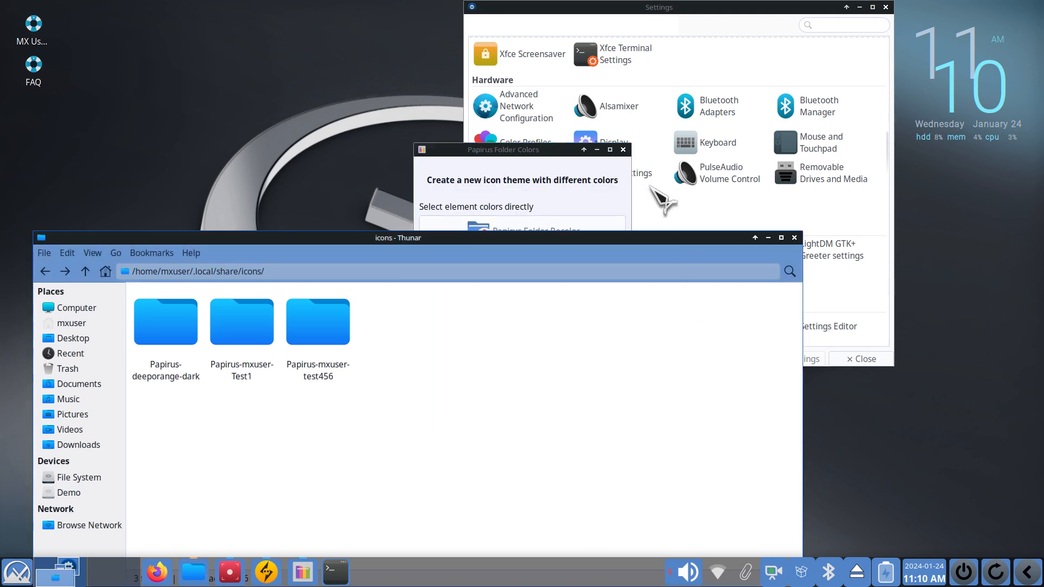
left_click(623, 150)
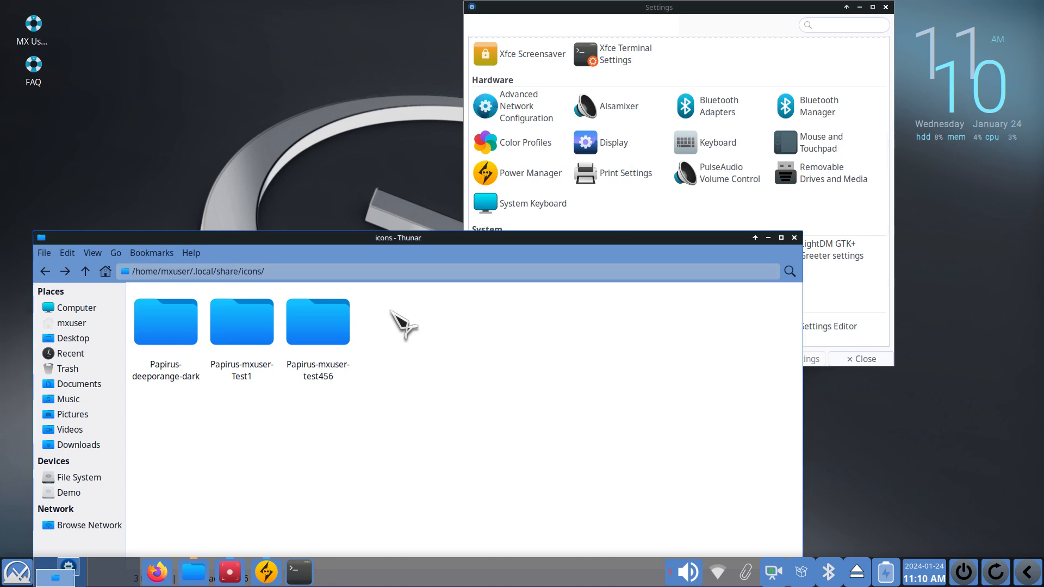
Delete the Papirus-mxuser-Test1 and Papirus-mxuser-test456 folders and check the list in Manage Folder Themes before closing the Papirus tools
left_click_drag(391, 306, 238, 384)
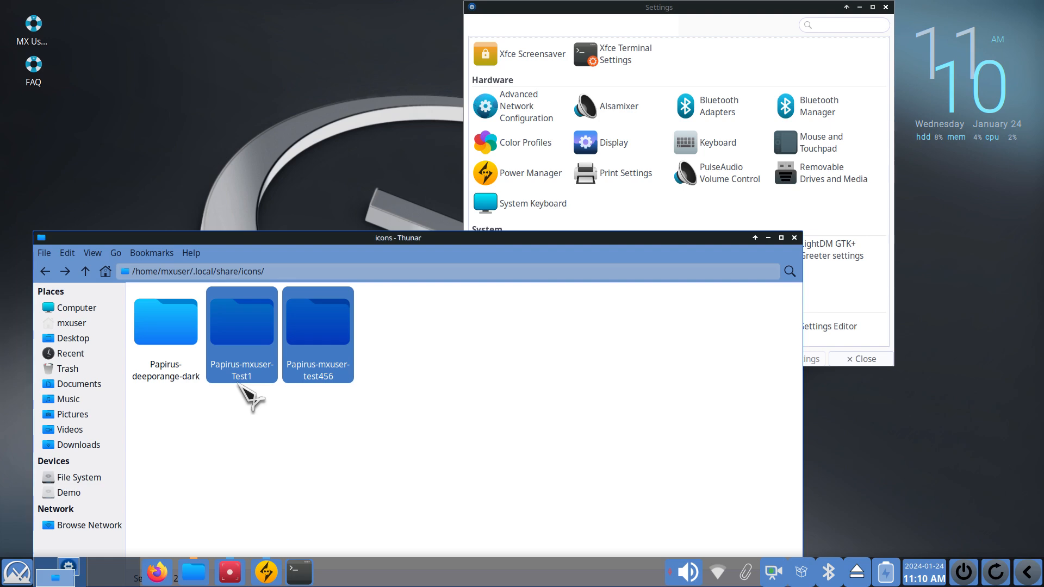
key("Delete")
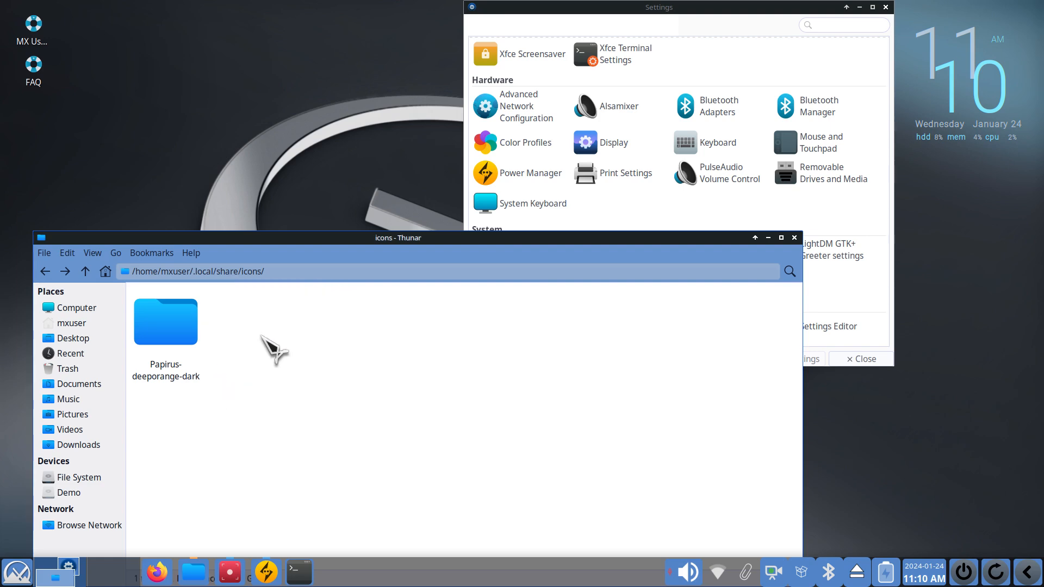
left_click(623, 211)
left_click(727, 331)
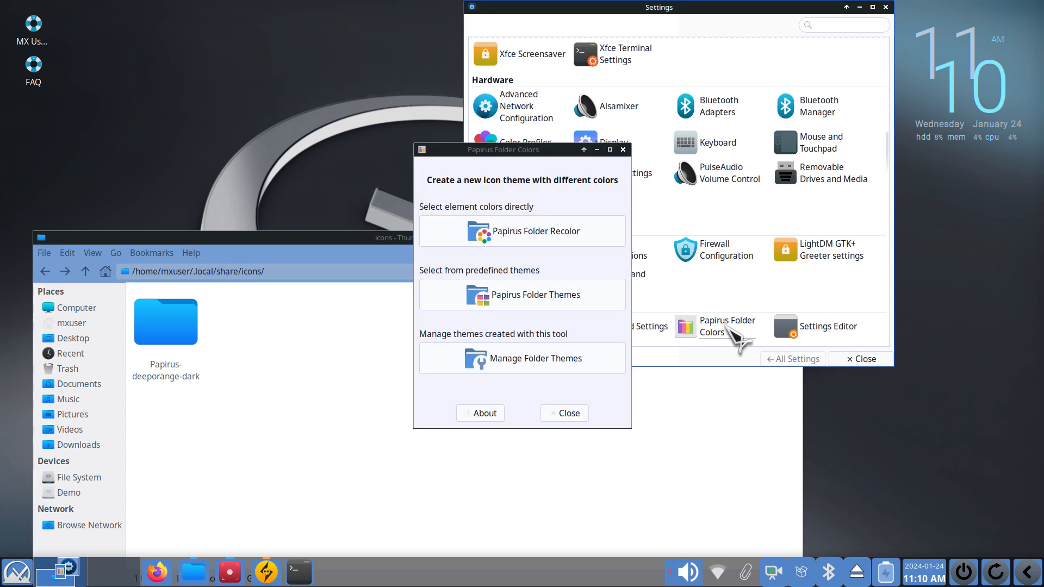
left_click(582, 359)
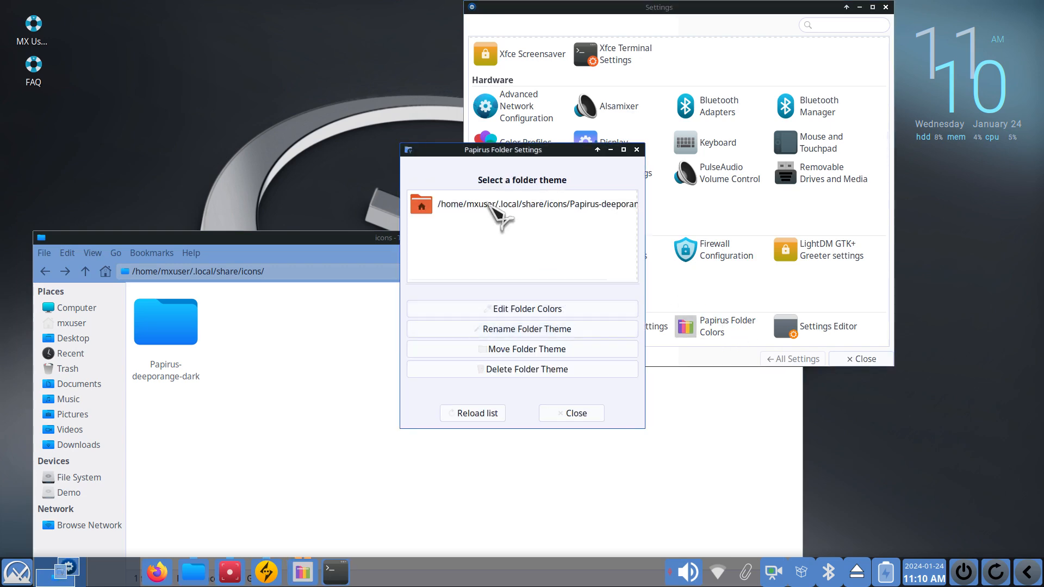
left_click(571, 414)
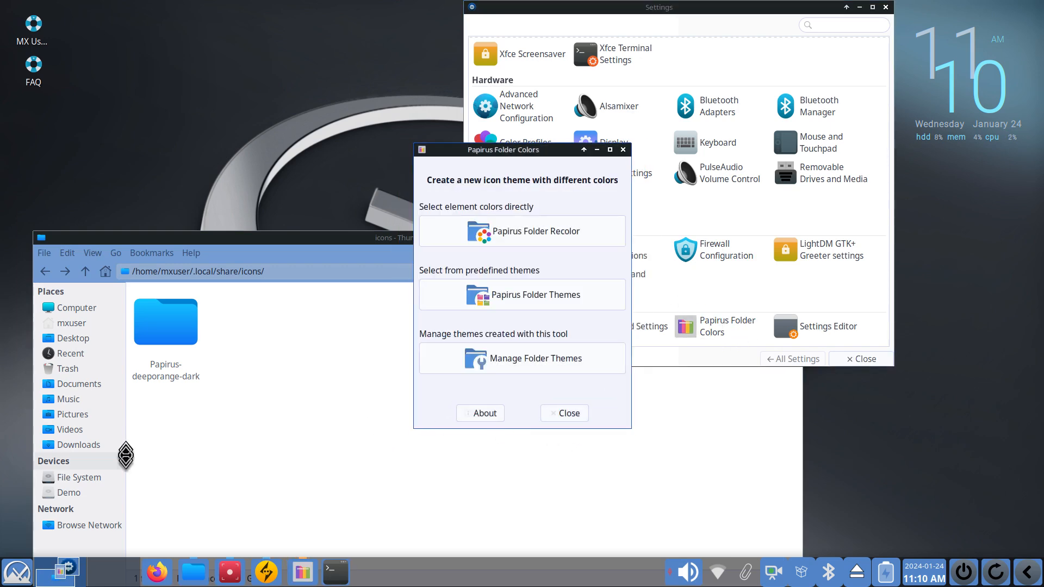
left_click(624, 149)
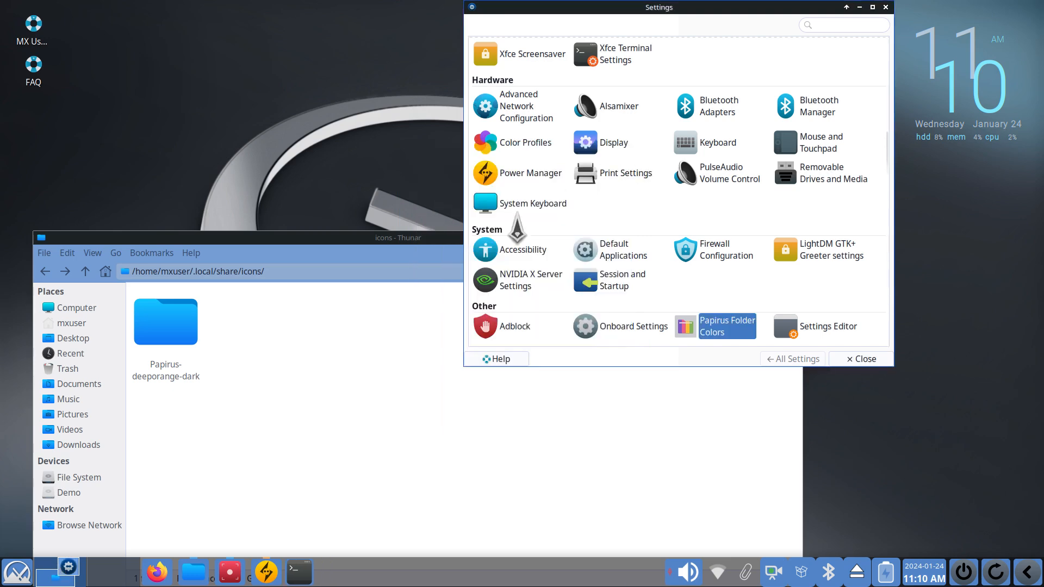
Restore the Papirus-mxuser-Test1 and Papirus-mxuser-test456 folders from the trash and return to the .local/share/icons folder
left_click(66, 369)
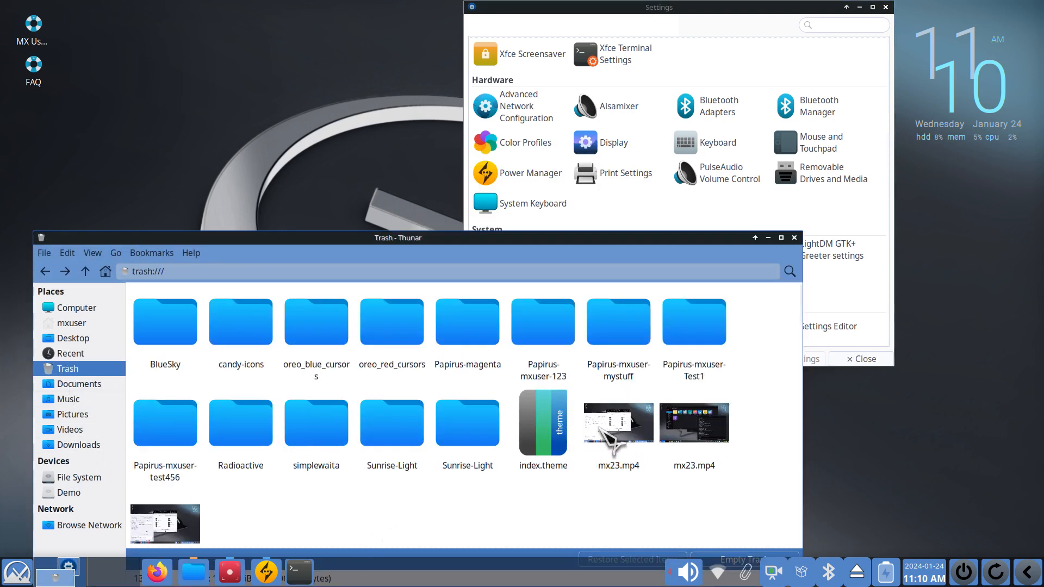
right_click(706, 318)
left_click(751, 495)
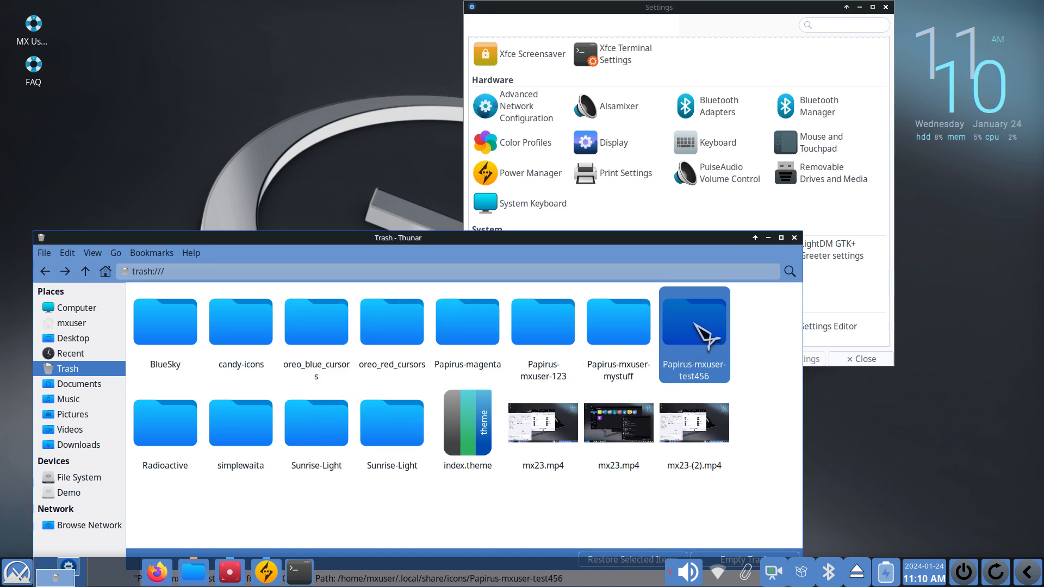
right_click(698, 331)
left_click(728, 503)
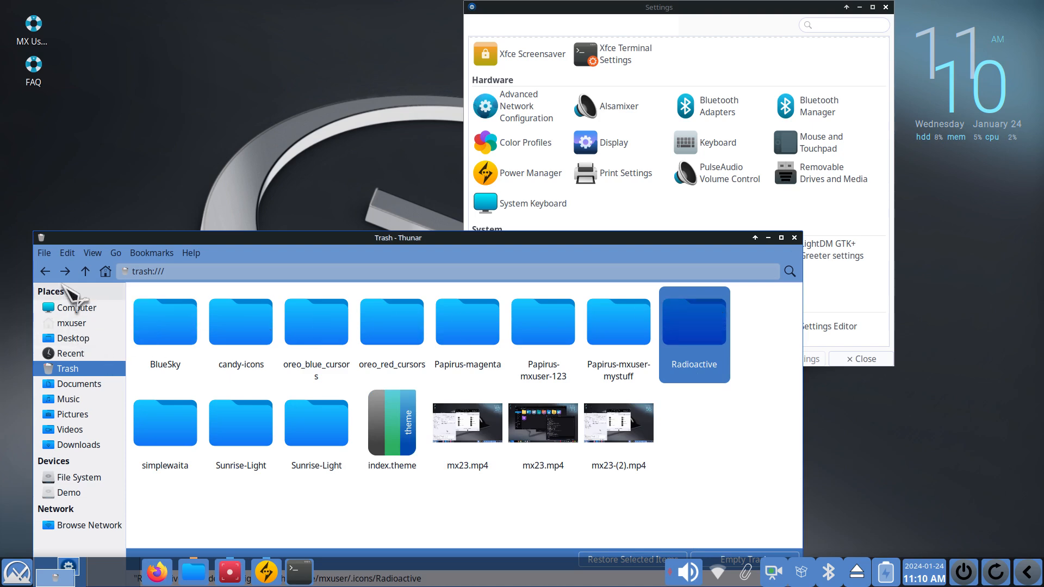
left_click(45, 271)
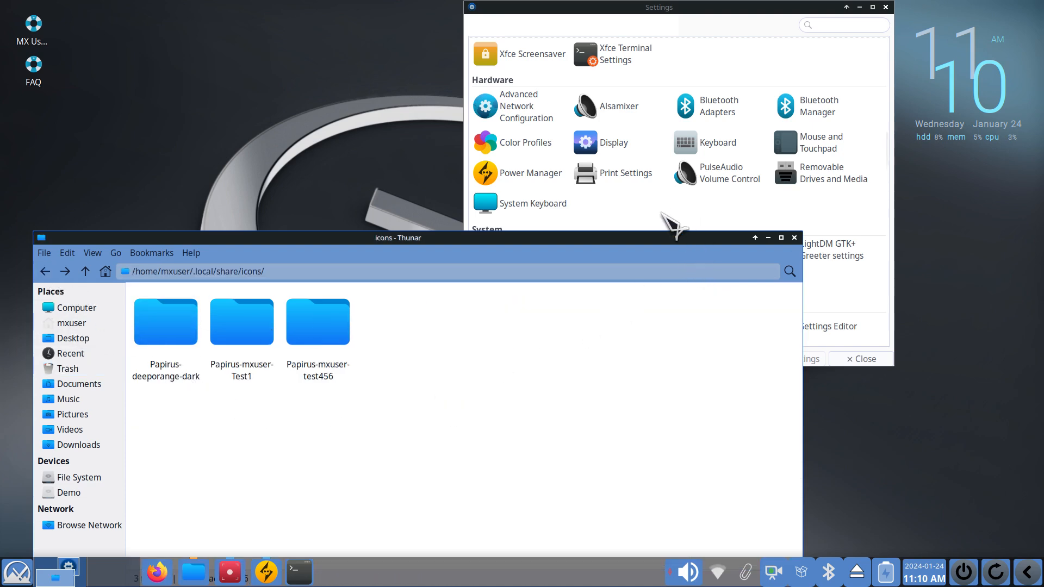
Reopen Papirus Folder Colors, review the folder themes it manages, and close the tool
left_click(674, 224)
left_click(726, 337)
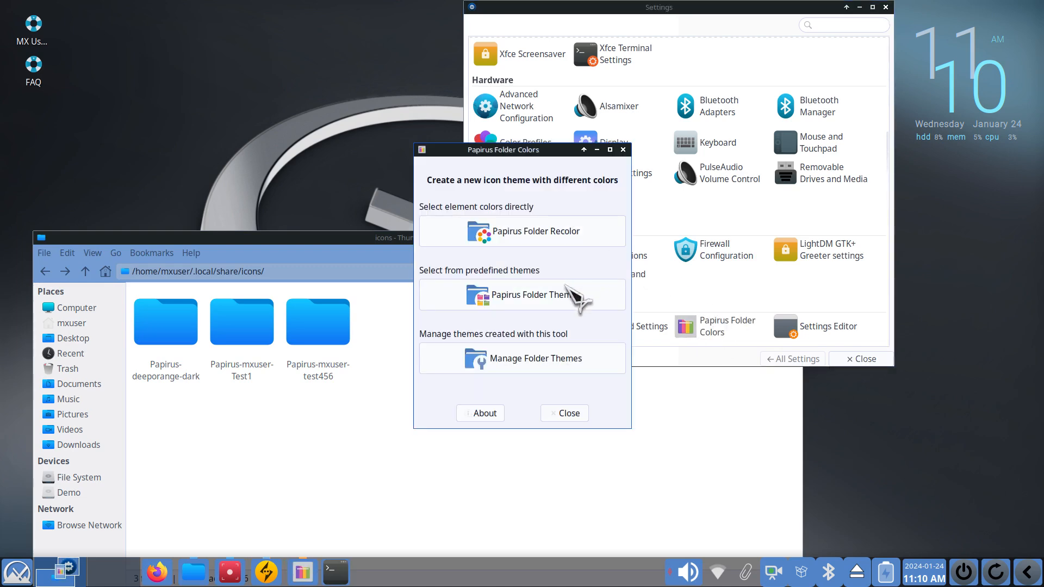
left_click(478, 358)
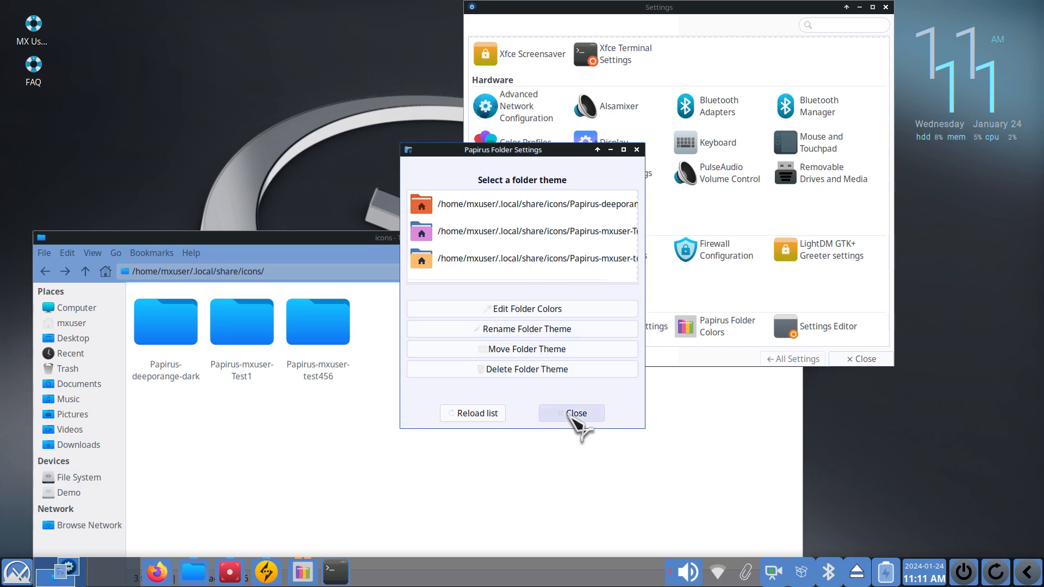
left_click(571, 414)
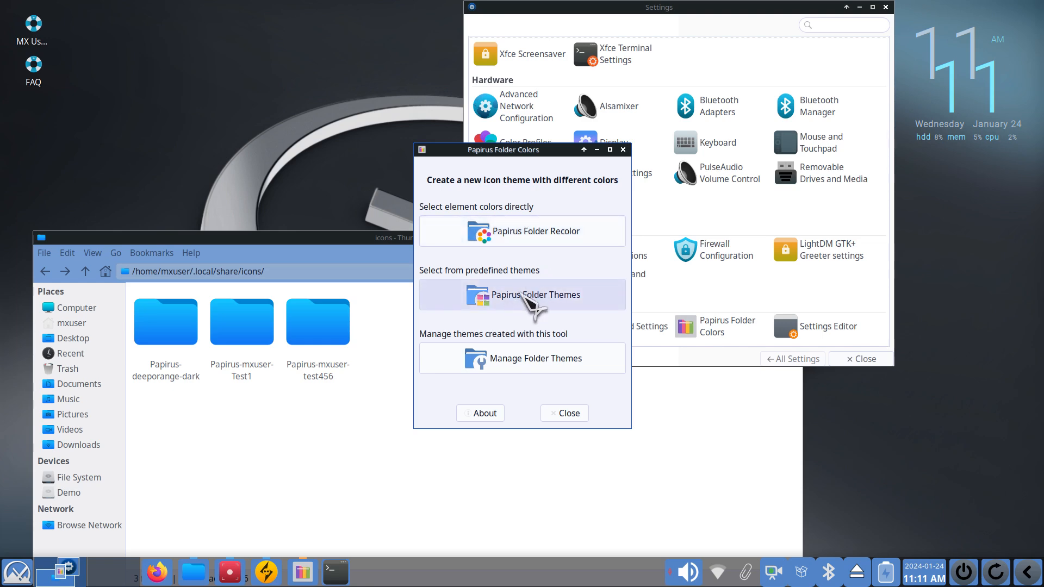
left_click(577, 413)
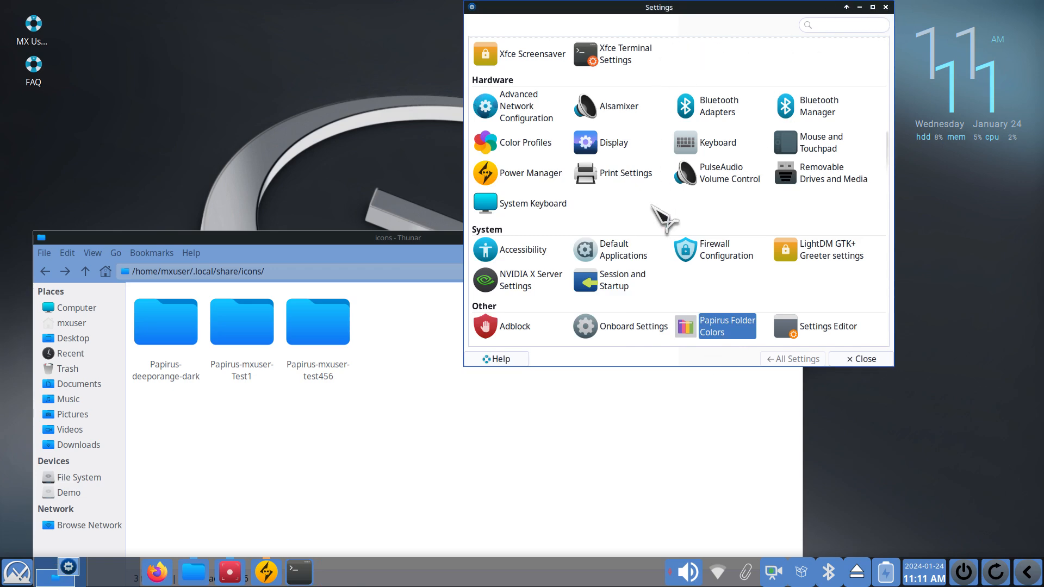
Open the Appearance settings and move the file manager window higher on the desktop so it fits on screen
scroll(652, 206, "up", 5)
left_click(613, 83)
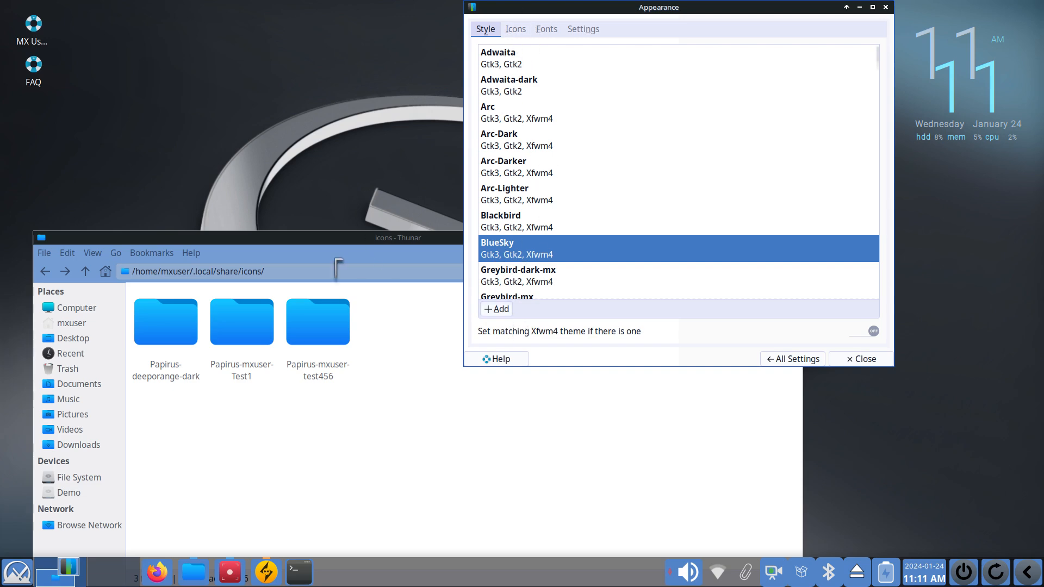
left_click_drag(326, 241, 338, 160)
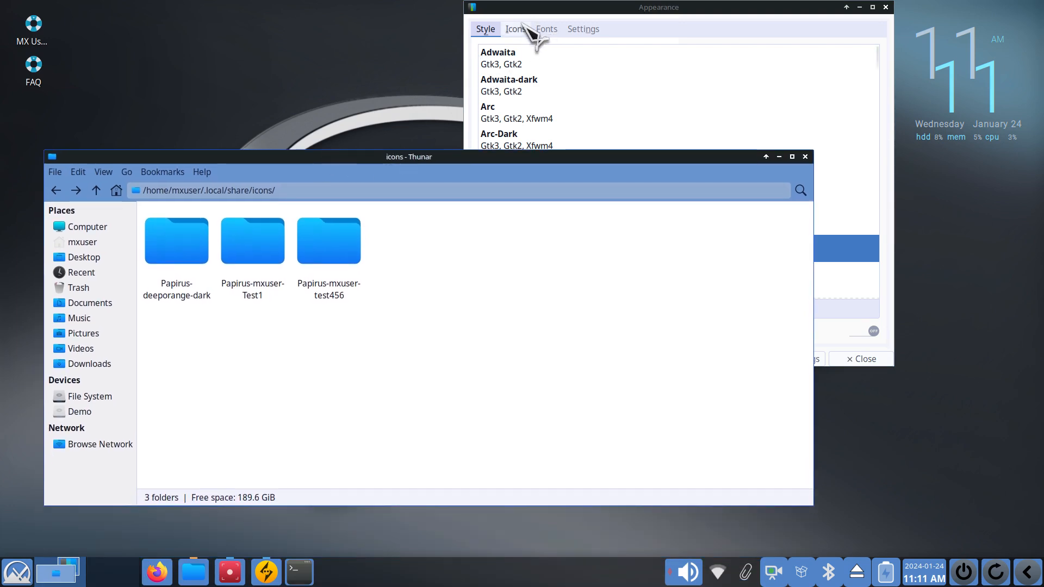
Try the candy-icons icon theme and switch back to the Futura icon theme
left_click(517, 30)
left_click(536, 92)
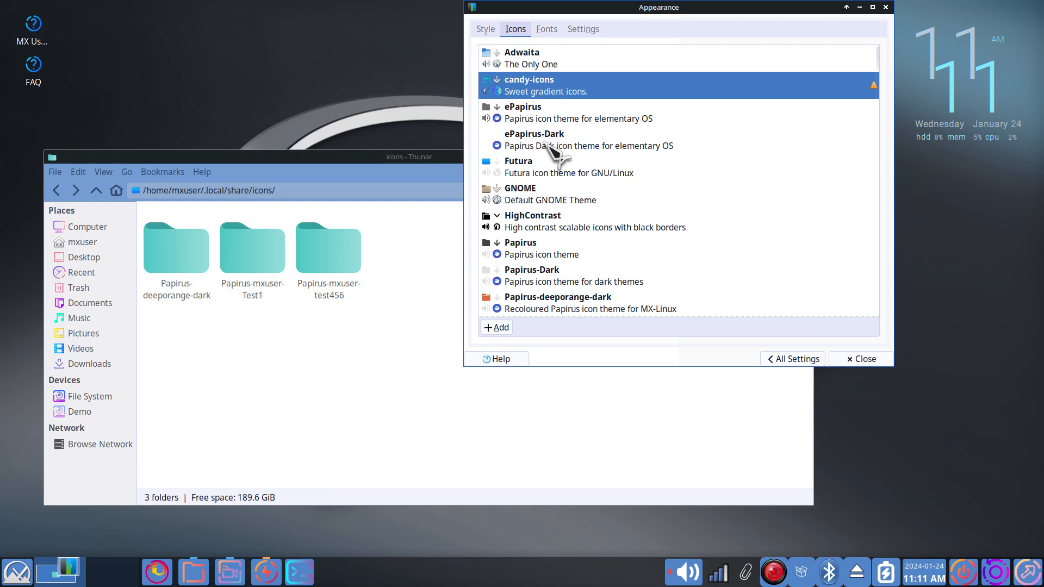
left_click(539, 172)
Open the Downloads folder and look through the downloaded theme, icon and cursor archives one by one
left_click(82, 365)
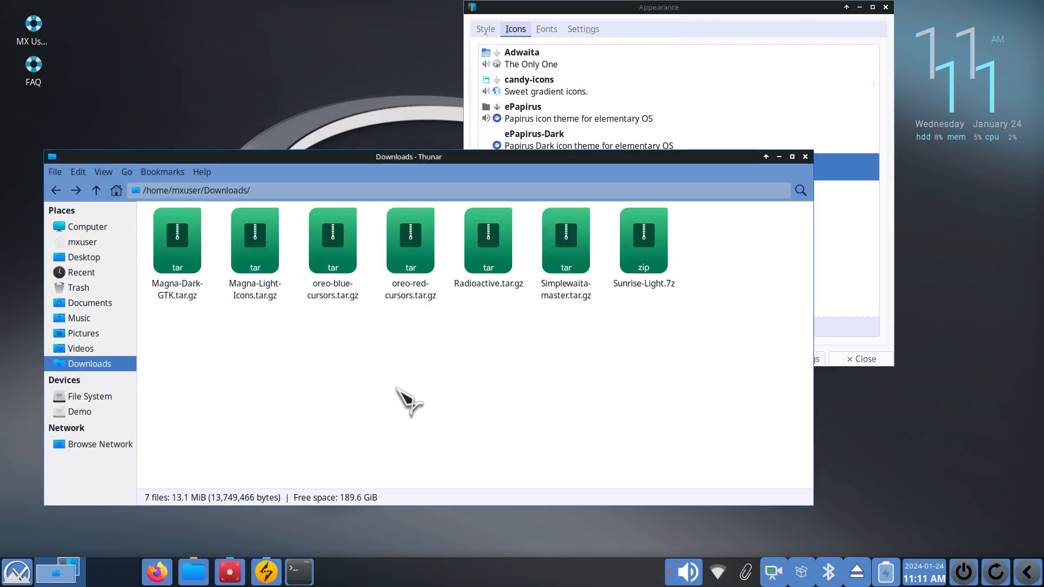
left_click(182, 235)
left_click(256, 242)
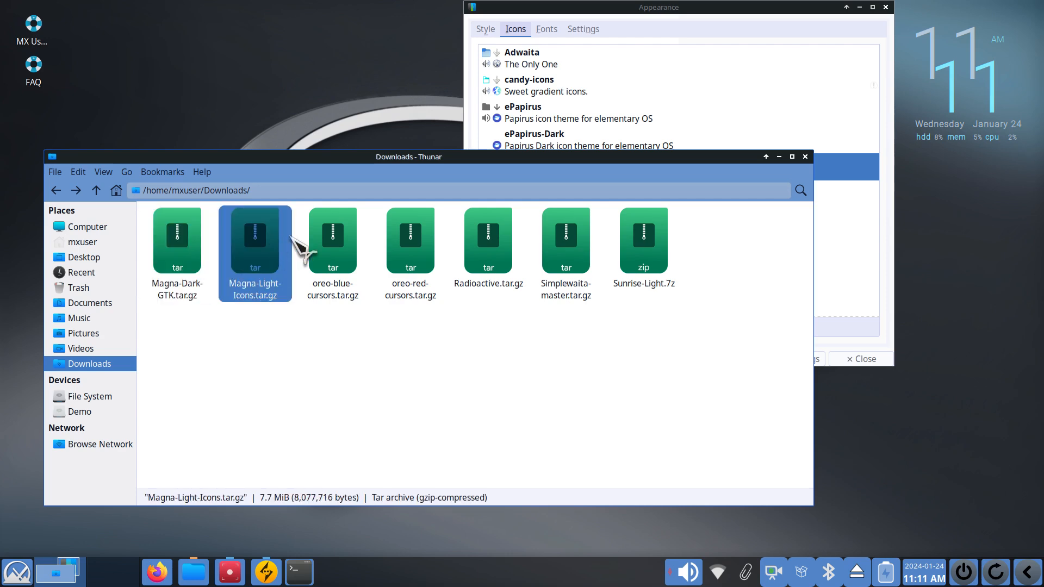
left_click(339, 256)
left_click(438, 285)
left_click(498, 272)
left_click(560, 259)
left_click(655, 256)
left_click(522, 407)
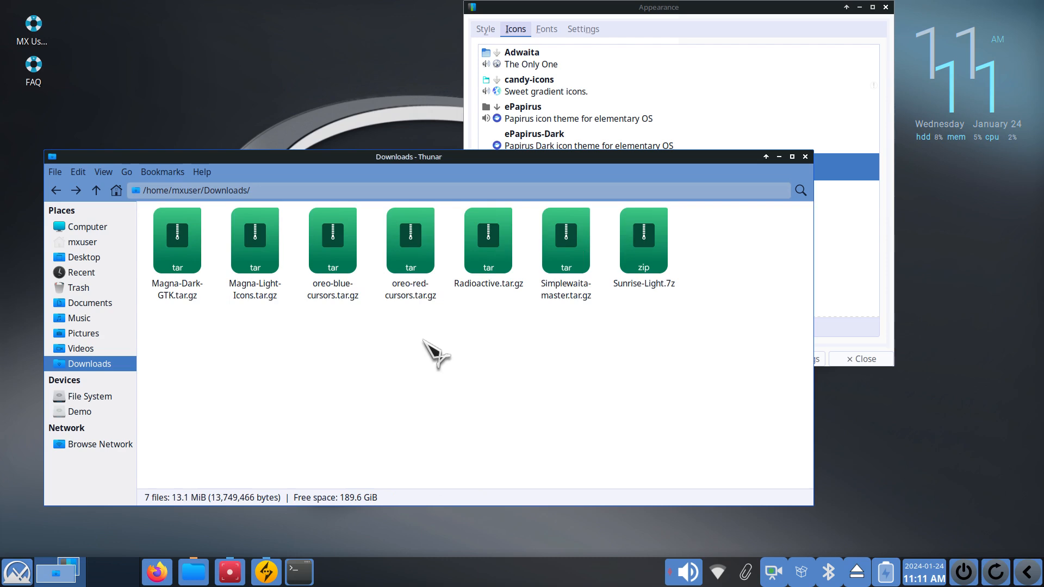
Move the Downloads window lower, look over the installed cursor themes in the Mouse and Touchpad settings, and close the settings
left_click_drag(463, 159, 435, 272)
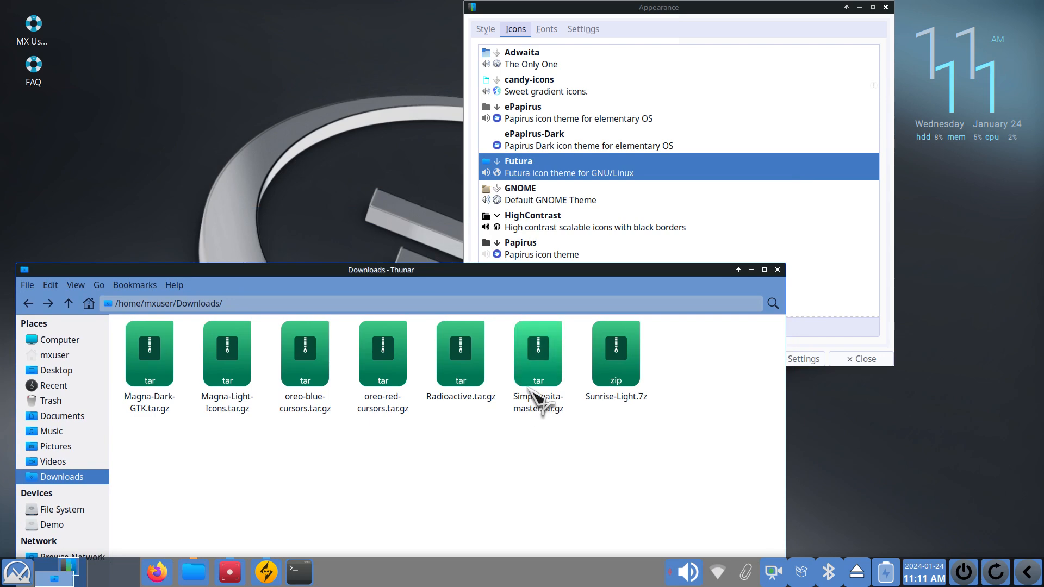
left_click(890, 334)
left_click(795, 360)
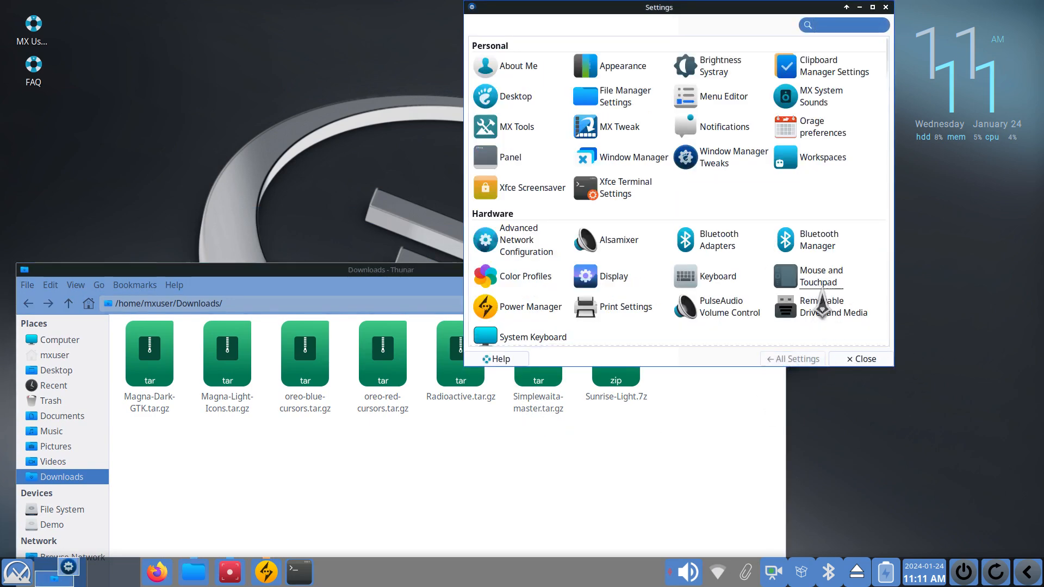
left_click(823, 289)
left_click(574, 30)
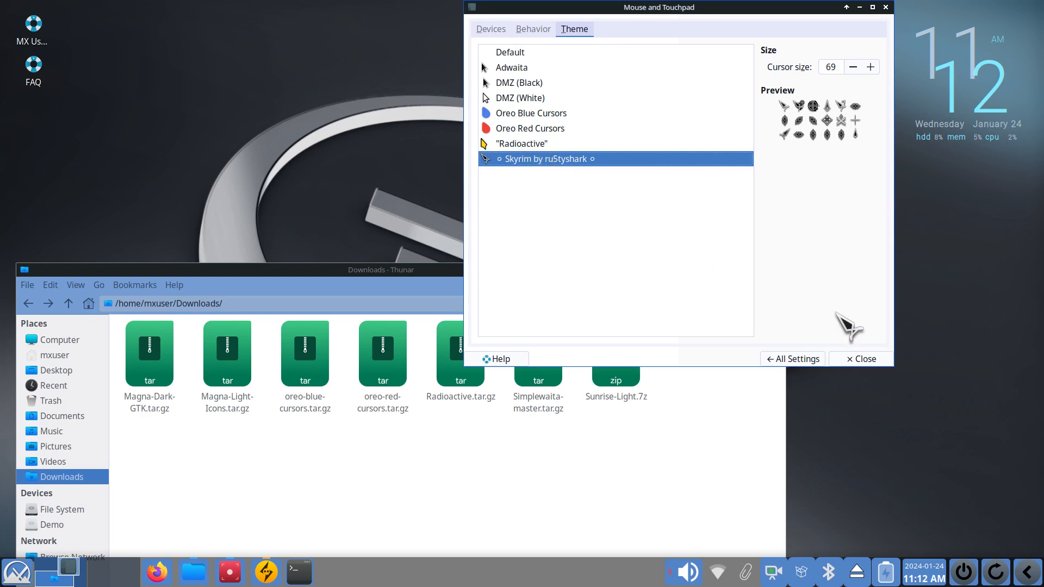
left_click(866, 360)
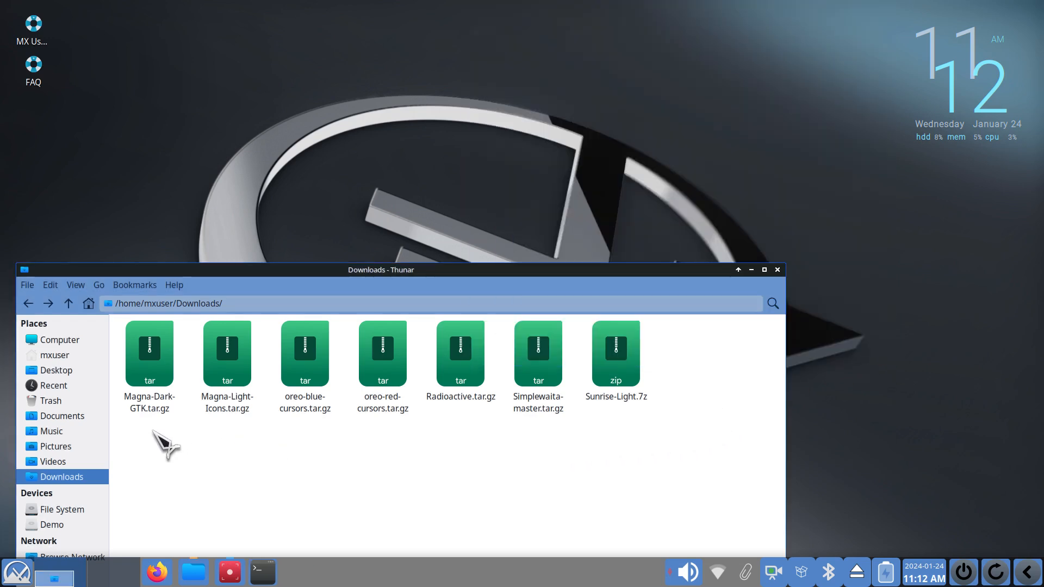
Delete the Radioactive, oreo_red_cursors and oreo_blue_cursors folders from the home .icons folder and move the file manager window higher
left_click(63, 356)
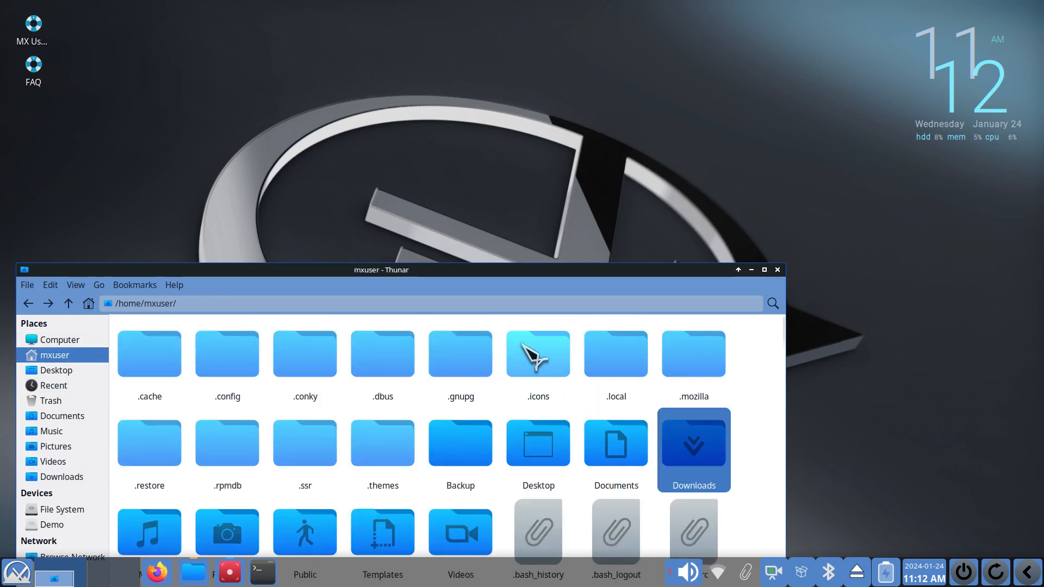
double_click(540, 351)
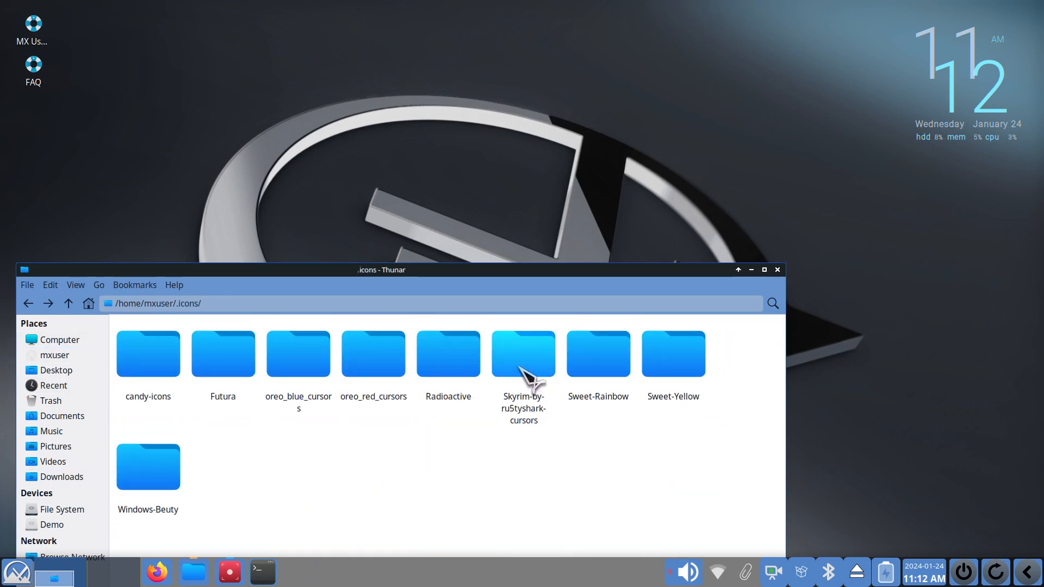
left_click(440, 364)
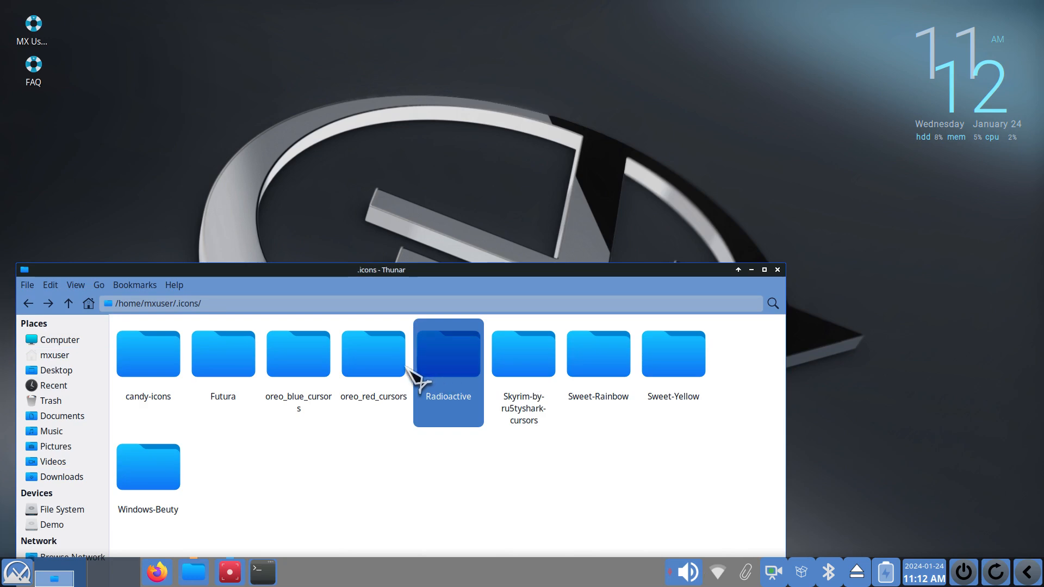
left_click(381, 361, "ctrl")
left_click(307, 373, "ctrl")
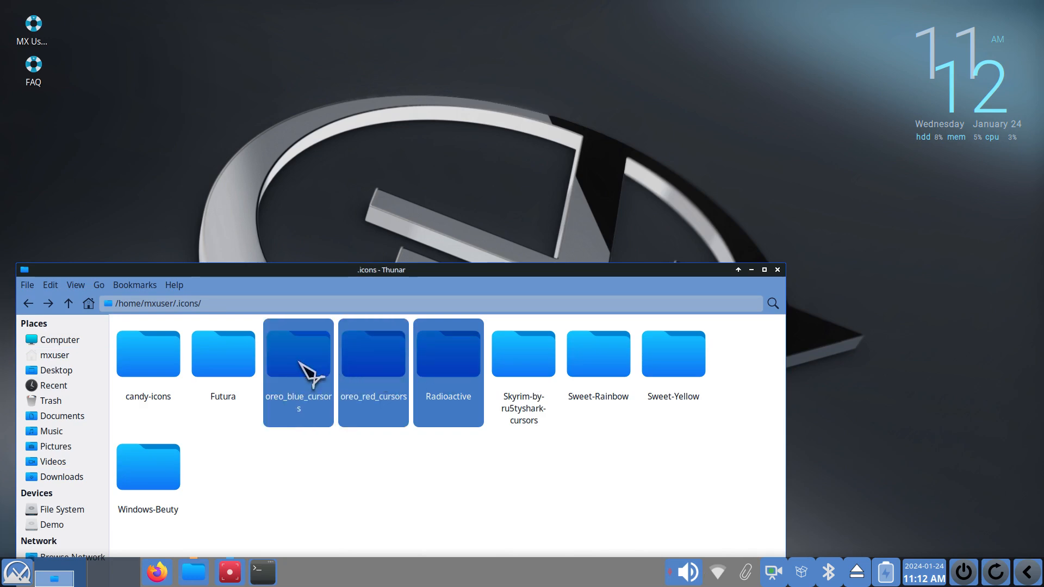
key("Delete")
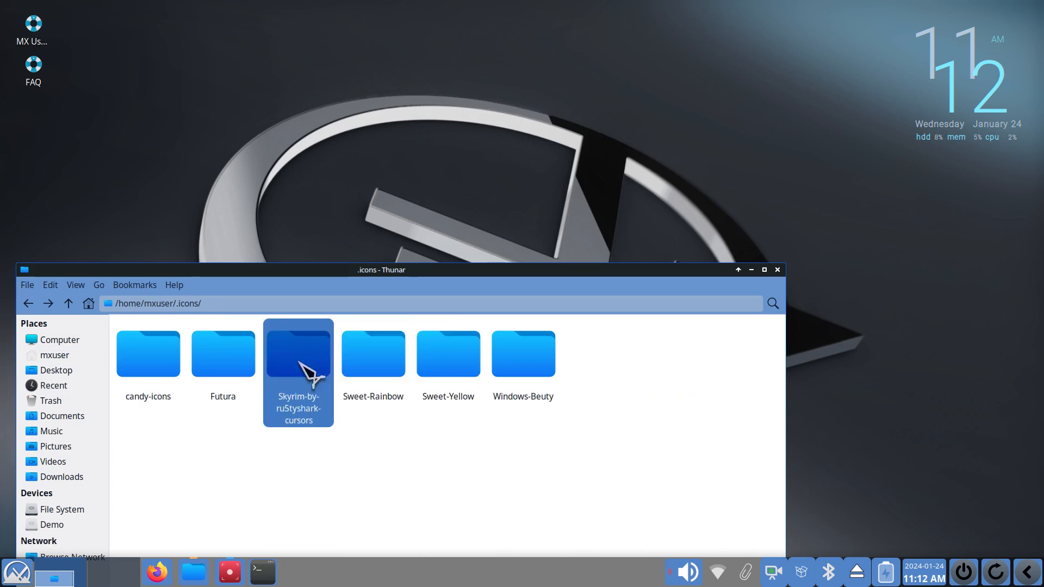
left_click_drag(366, 272, 383, 111)
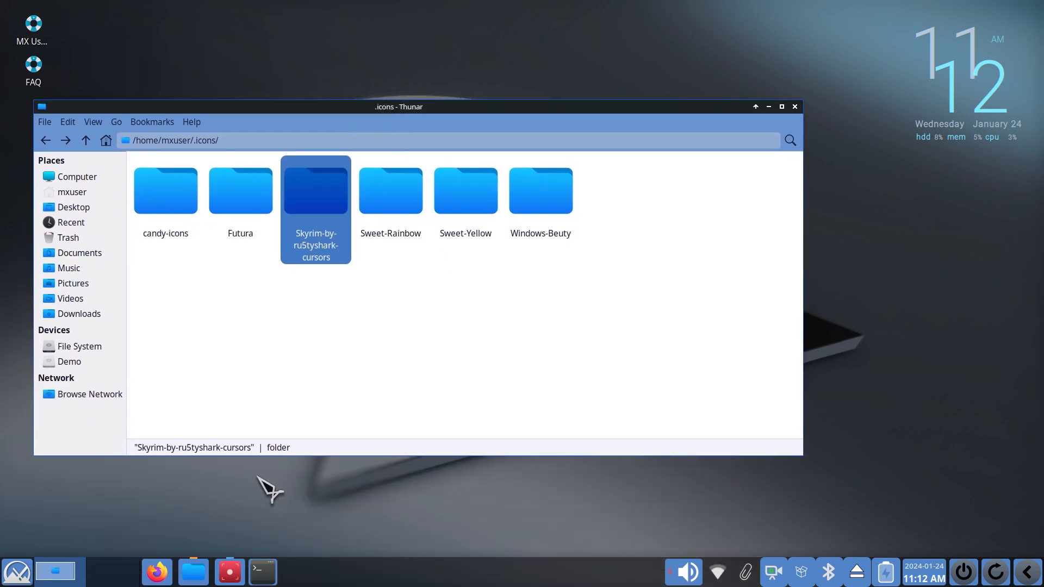
Open the Appearance settings and install oreo-blue-cursors.tar.gz from Downloads through the Style theme installer
left_click(16, 572)
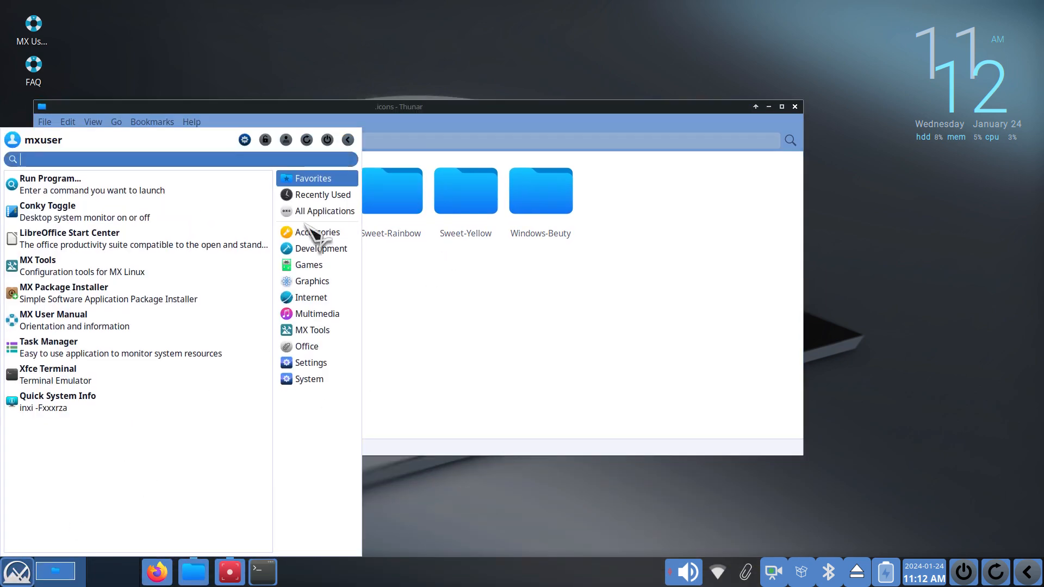
left_click(266, 140)
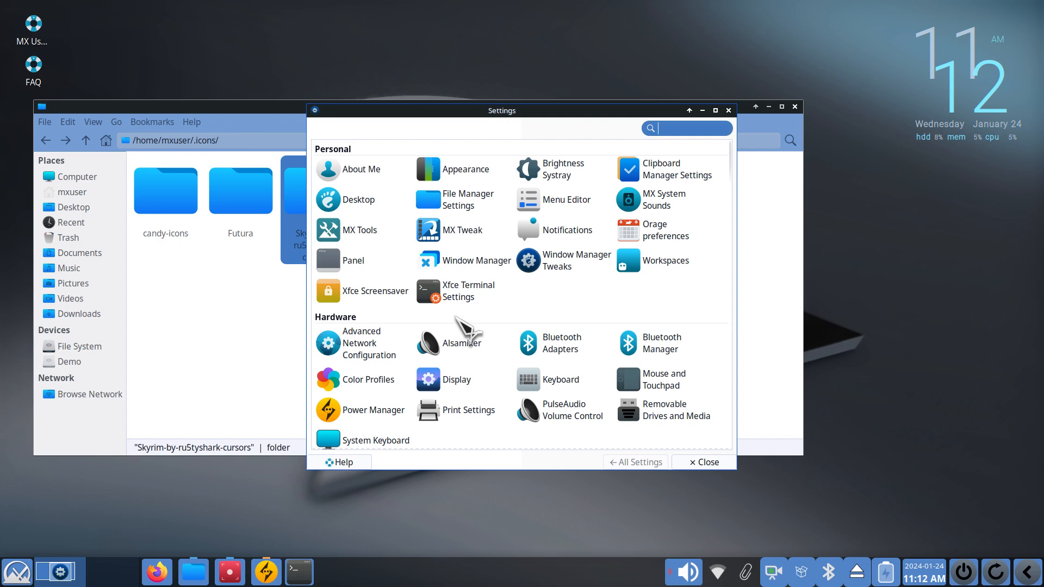
left_click(449, 166)
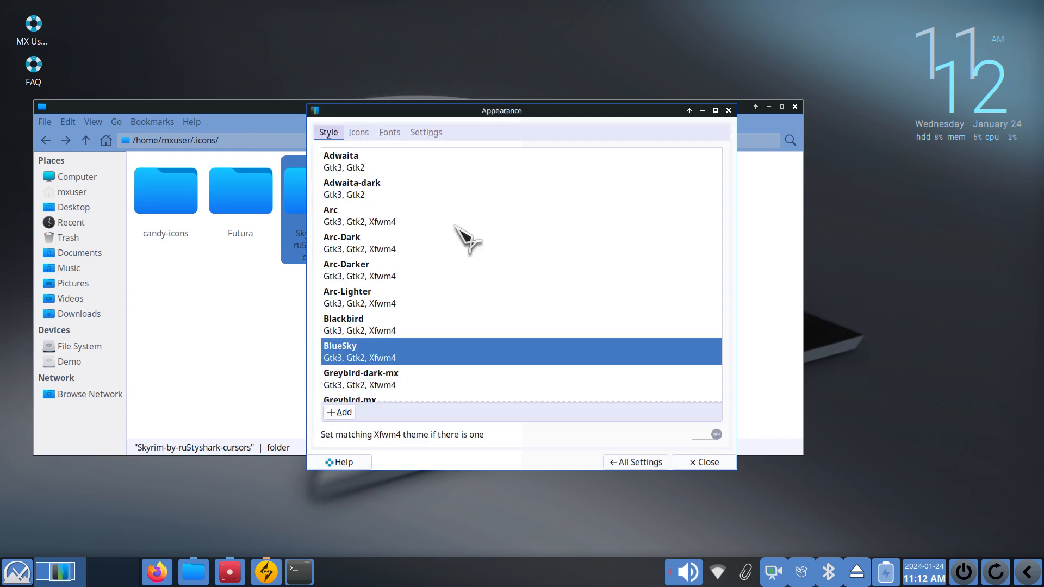
left_click(346, 413)
left_click(228, 123)
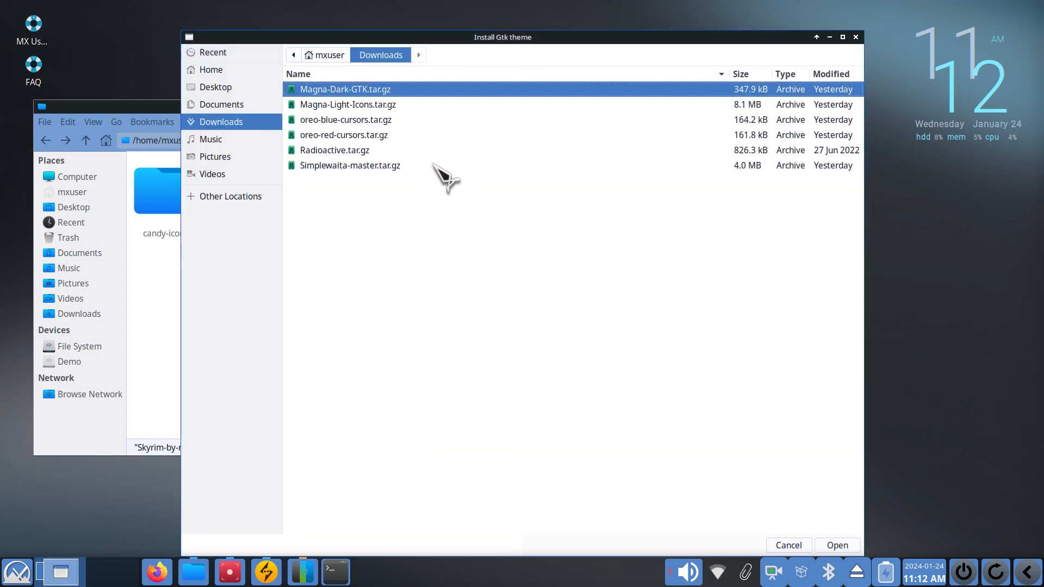
left_click(339, 121)
left_click(837, 545)
Install oreo-red-cursors.tar.gz from Downloads through the same Style theme installer
left_click(346, 413)
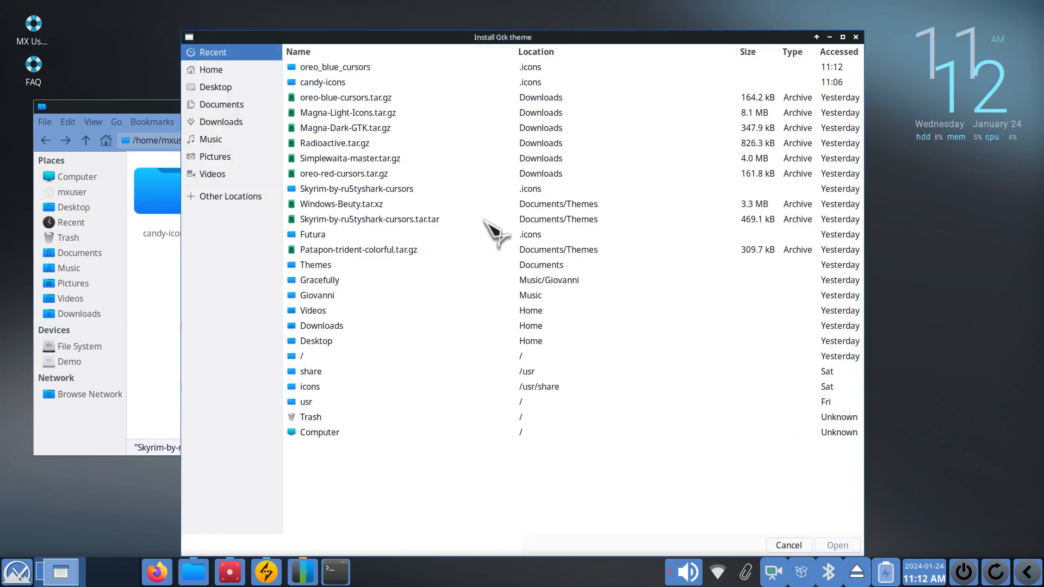
left_click(239, 123)
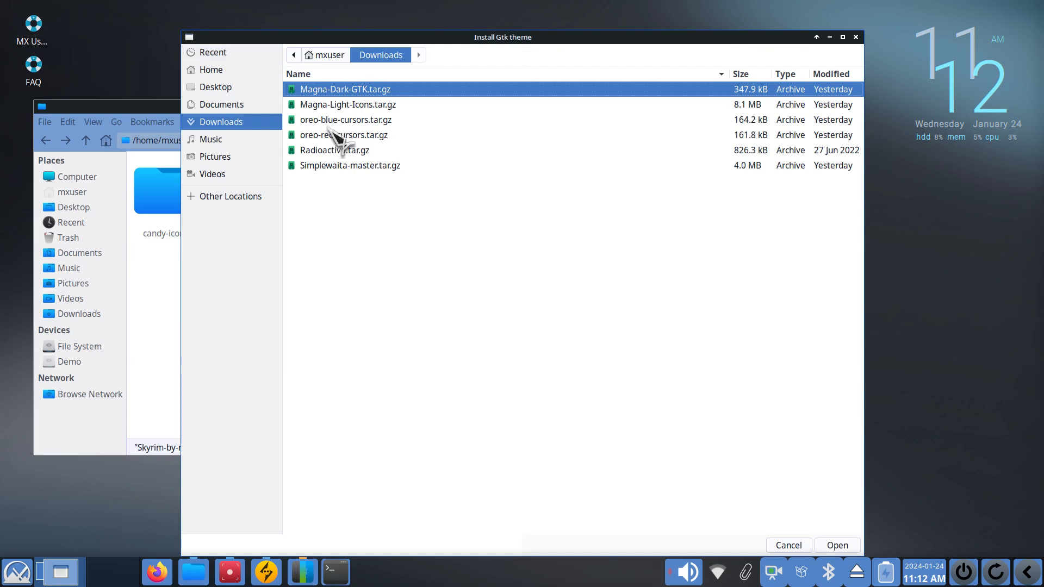
left_click(333, 134)
left_click(837, 545)
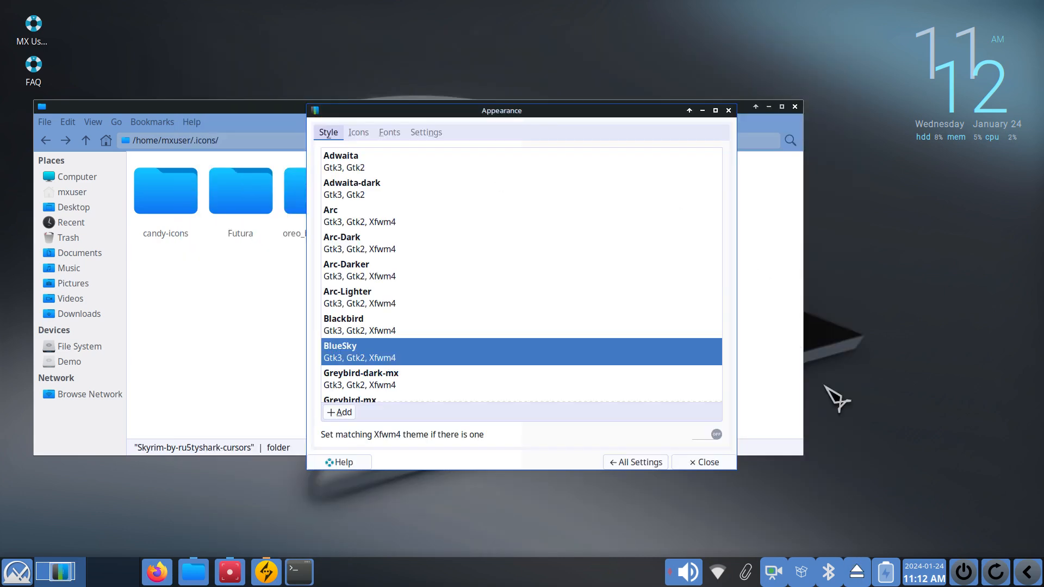
Add the Radioactive.tar.gz cursor archive from Downloads through the Style theme installer
left_click(342, 413)
left_click(253, 123)
left_click(326, 153)
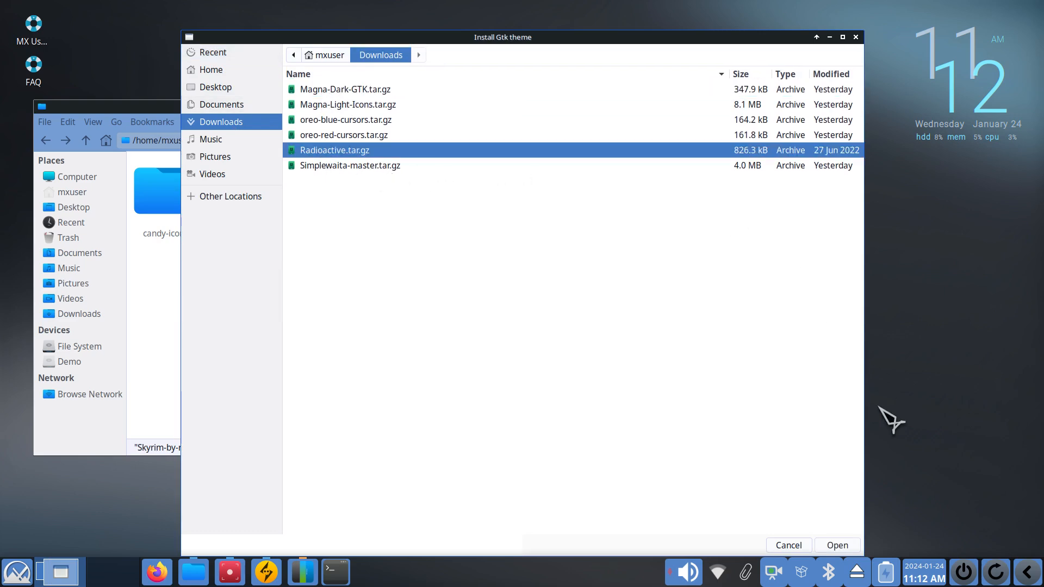
left_click(840, 544)
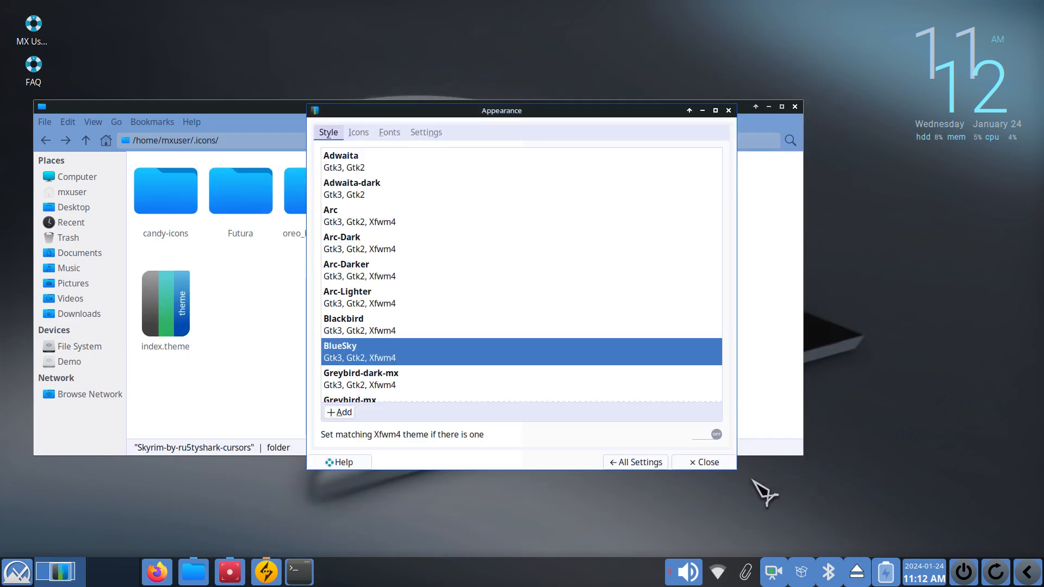
Open the cursor theme list in the Mouse and Touchpad settings and move that window away from the .icons folders
left_click(614, 461)
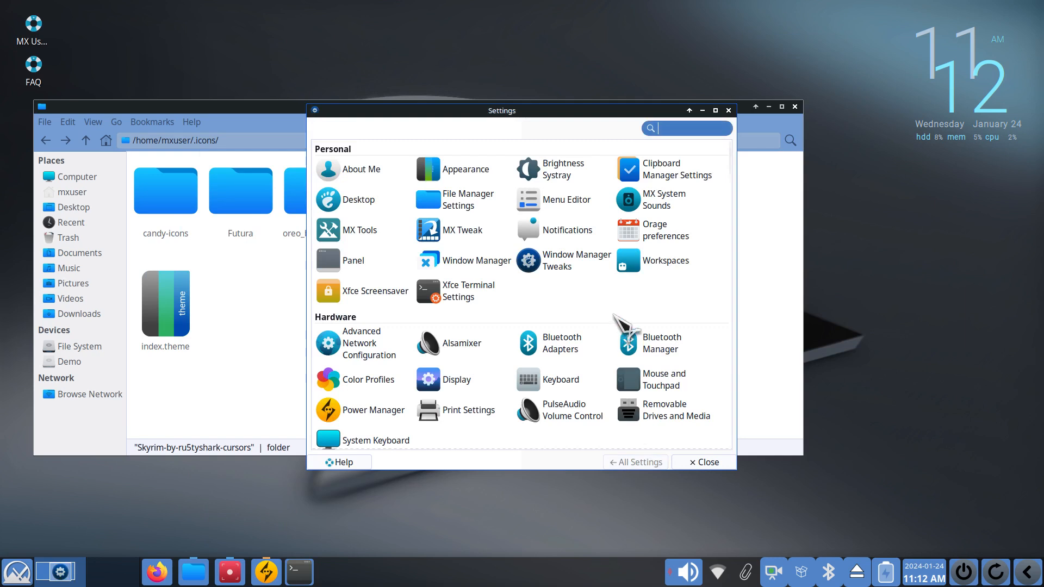
left_click(668, 363)
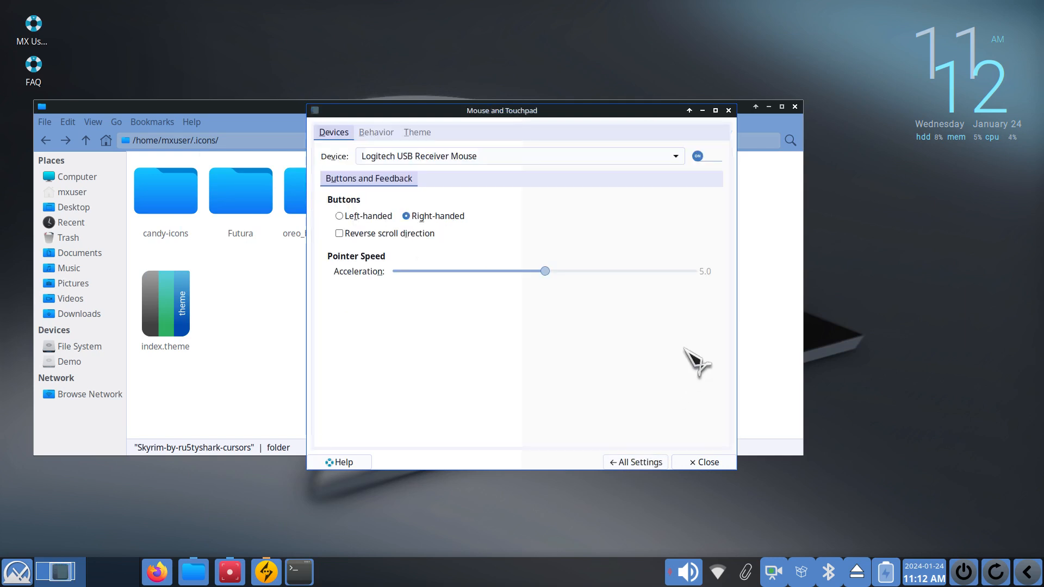
left_click(424, 136)
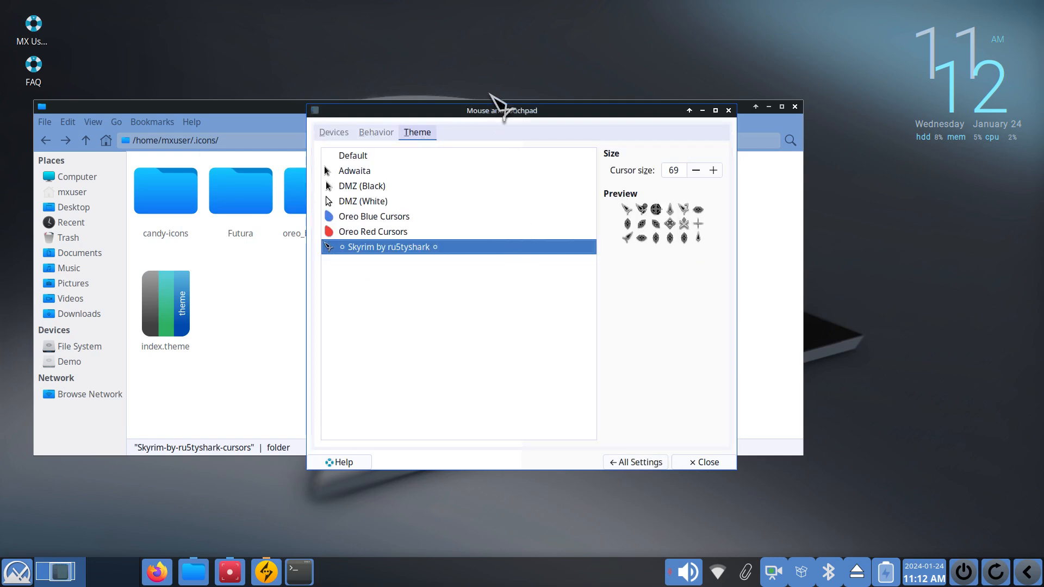
left_click_drag(460, 112, 617, 160)
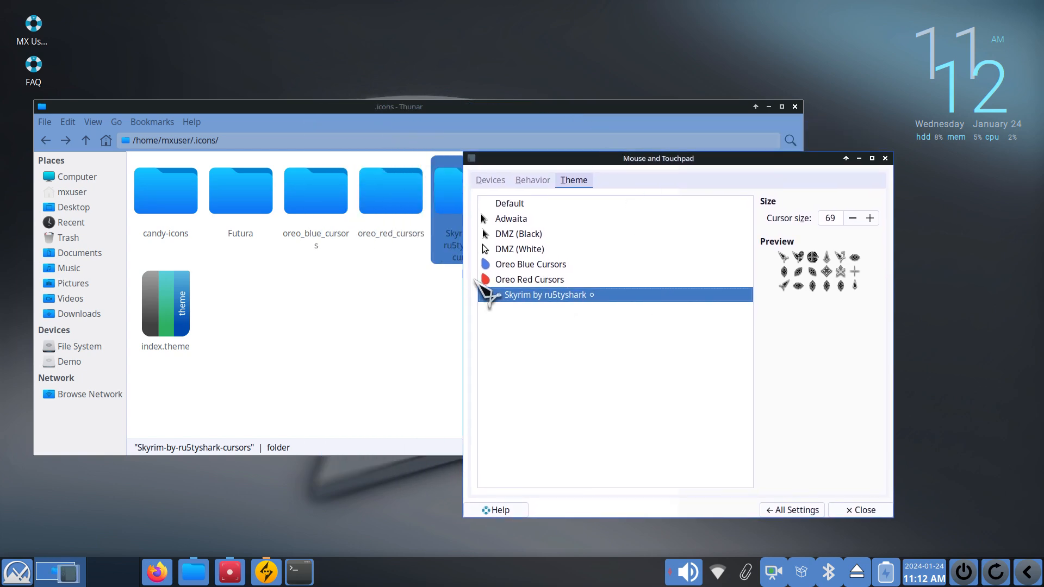
Try the Oreo Blue and Oreo Red cursor themes and switch back to the Skyrim by ru5tyshark cursors
left_click(501, 266)
left_click(505, 279)
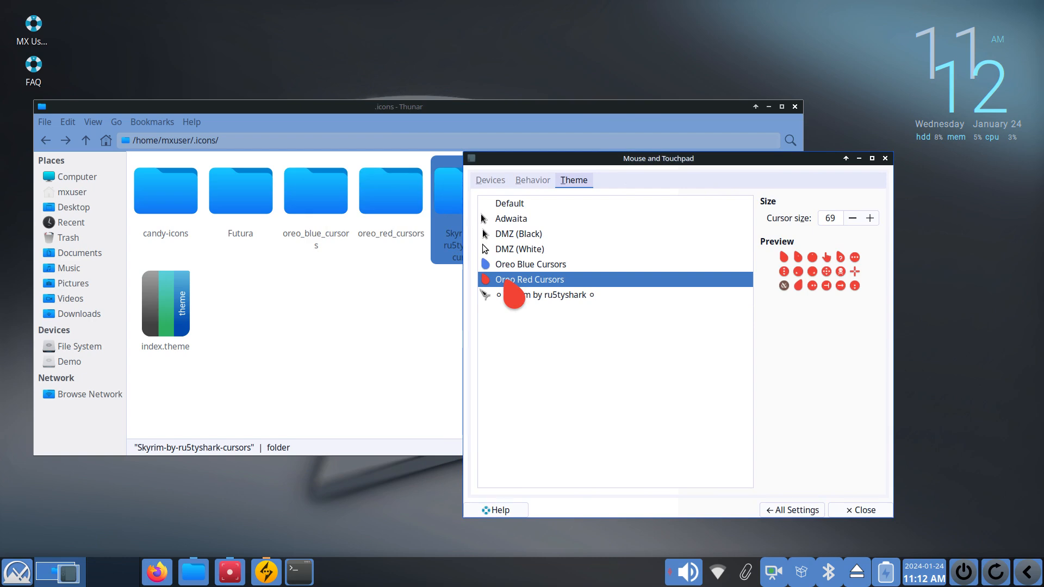
left_click(501, 298)
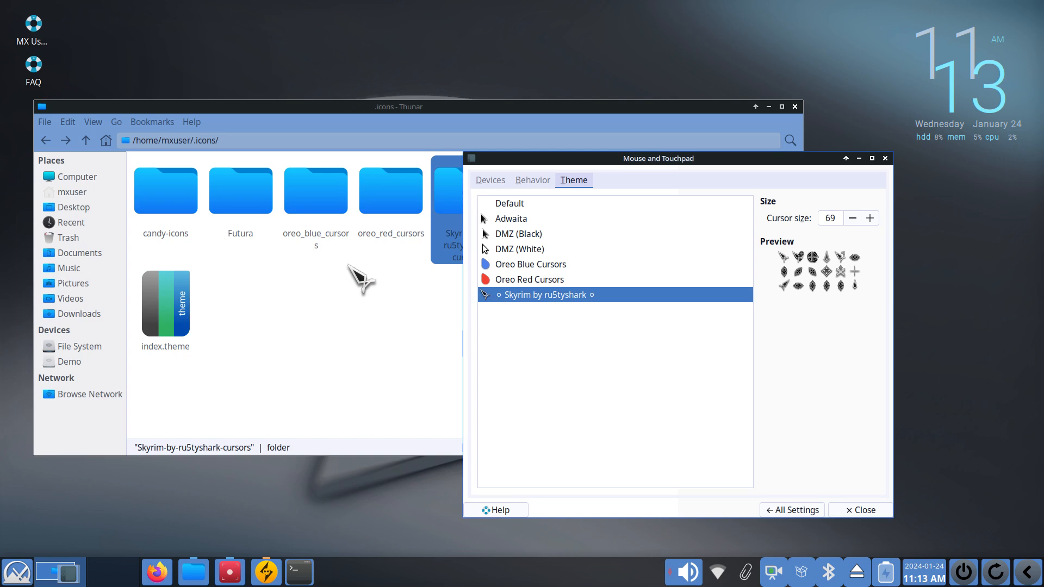
Check the home folder's .themes folder and the .local/share/icons folder for the added cursor themes
left_click(326, 299)
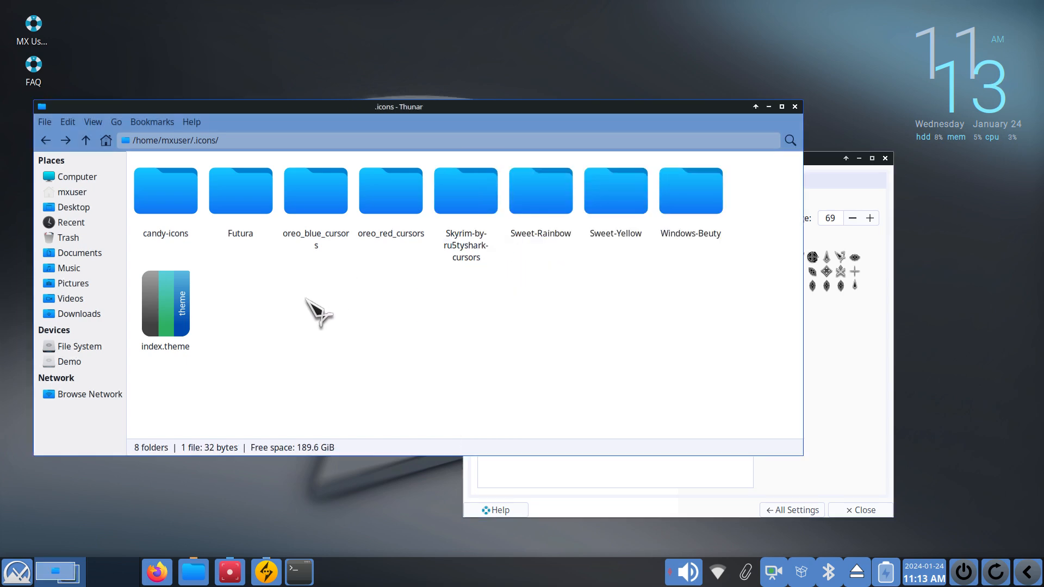
left_click(104, 194)
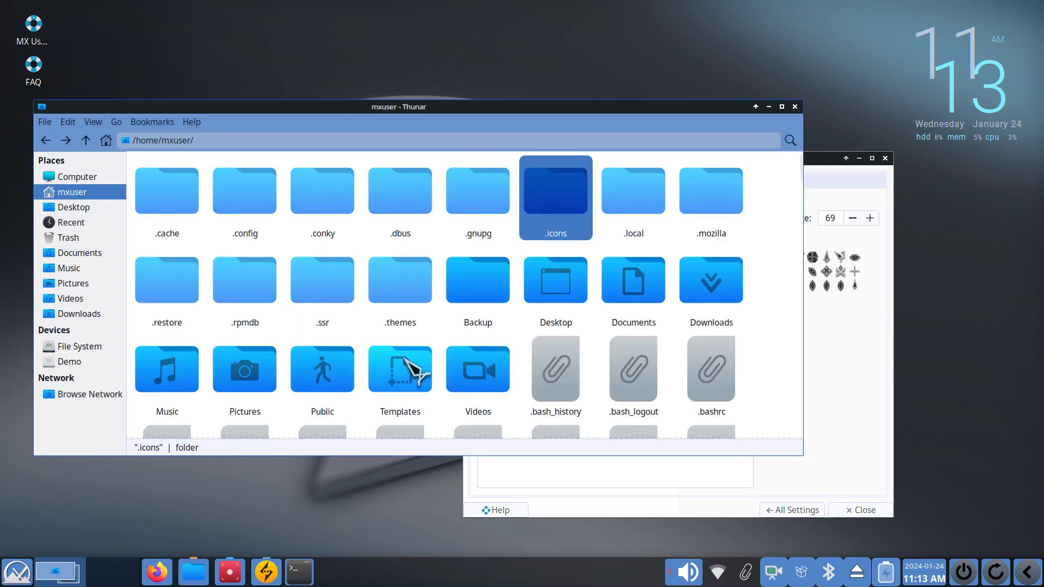
double_click(397, 282)
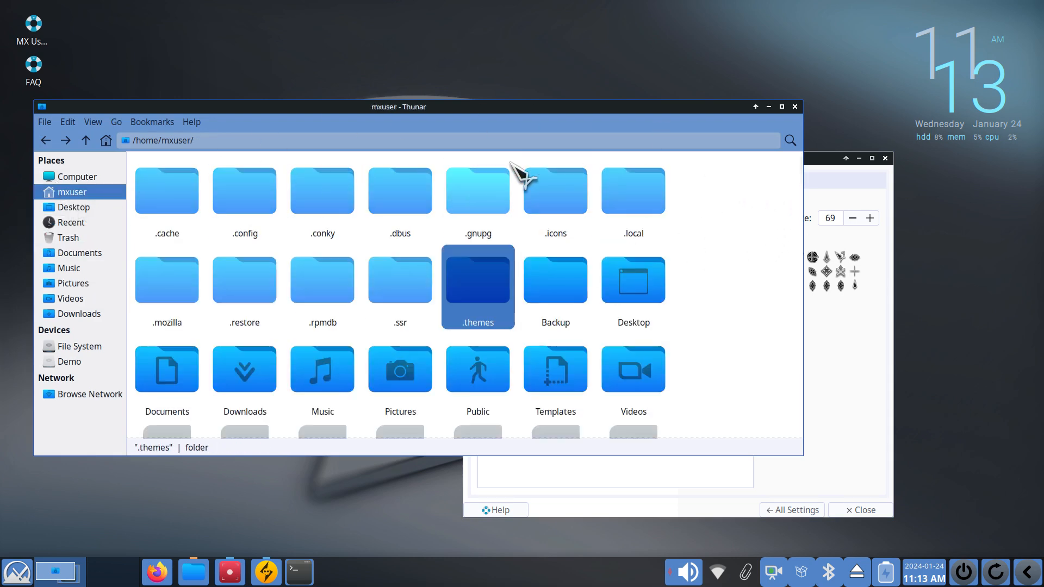
double_click(634, 202)
double_click(162, 194)
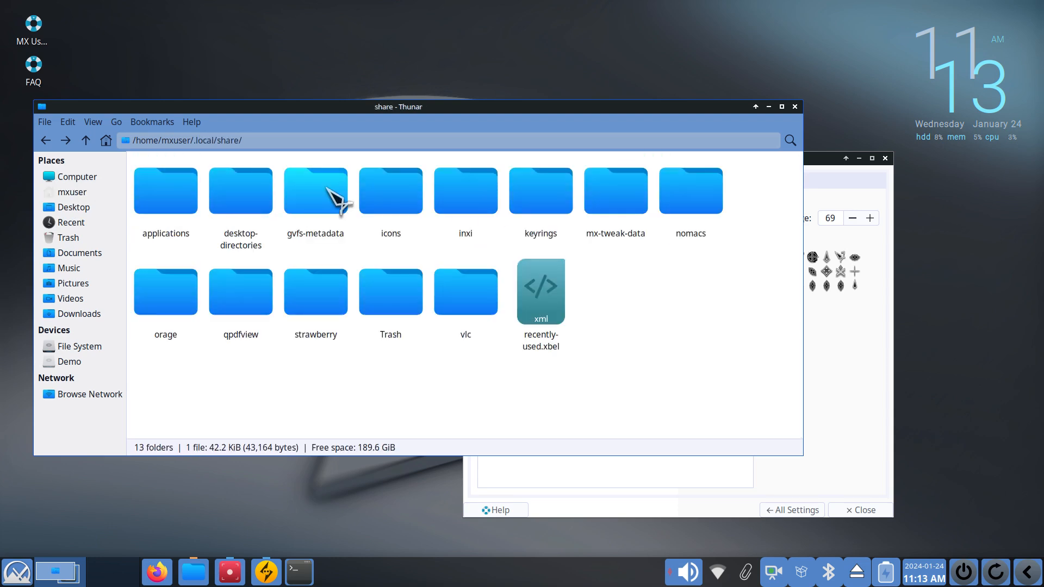
double_click(415, 200)
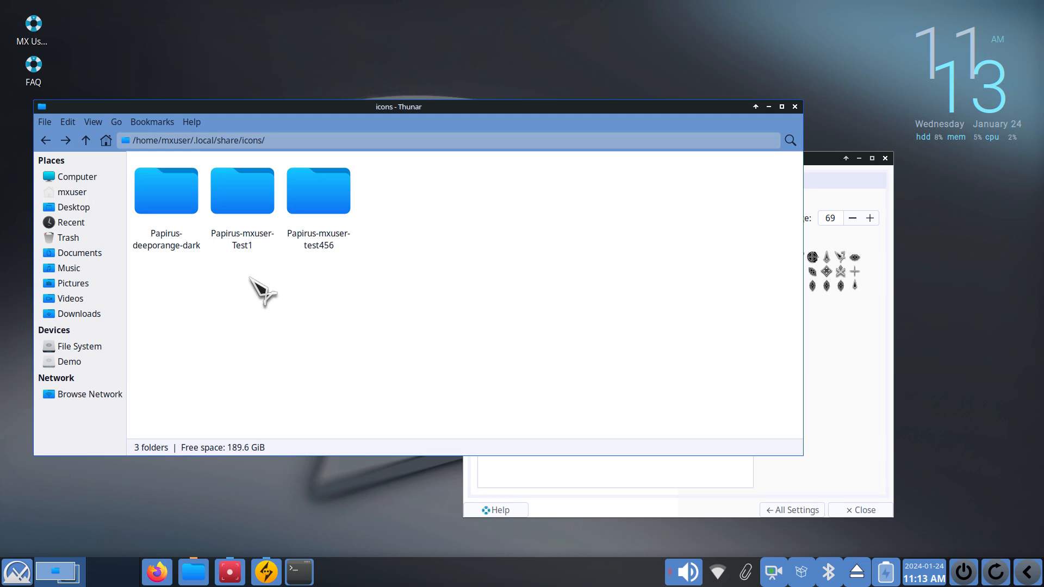
Return to the home .icons folder and compare its loose index.theme file with the index.theme file inside oreo_red_cursors
left_click(86, 140)
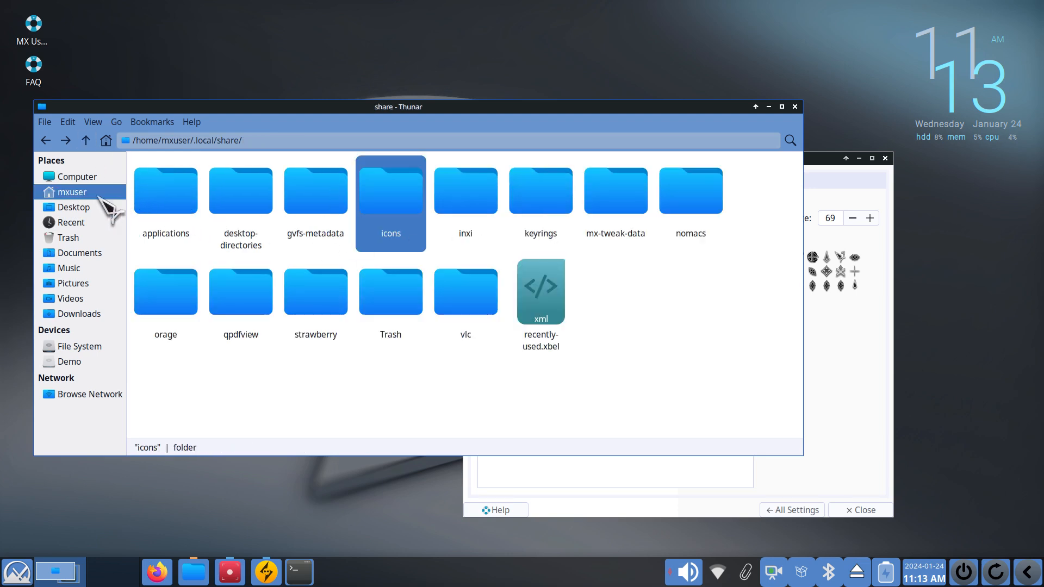
left_click(108, 194)
double_click(550, 208)
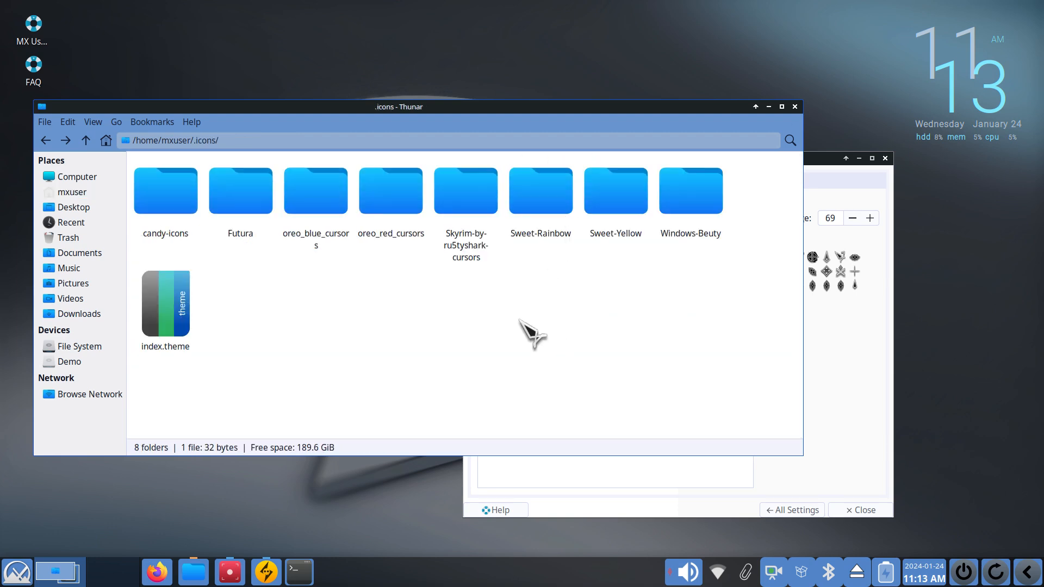
left_click(181, 305)
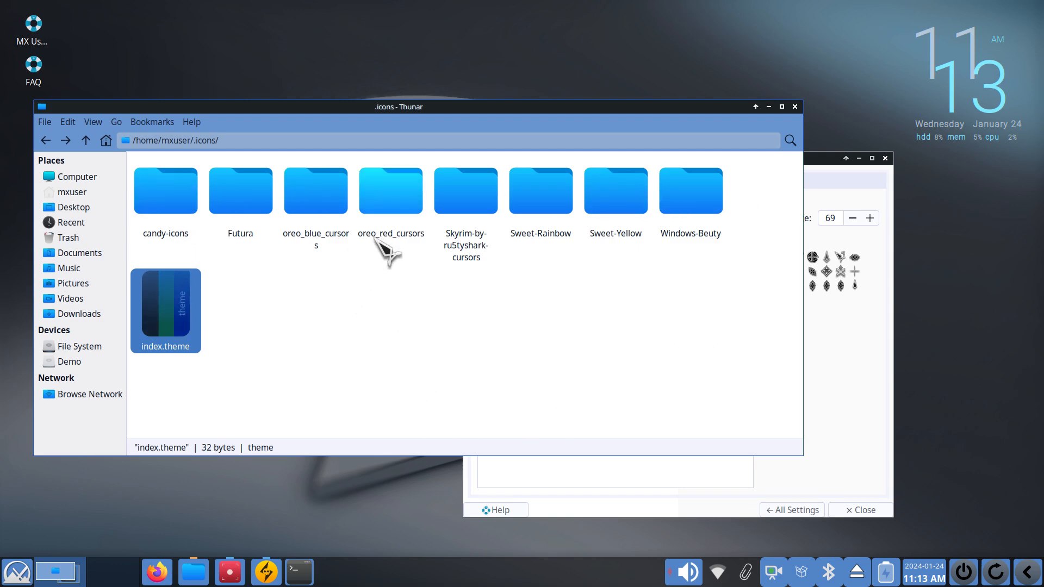
double_click(401, 210)
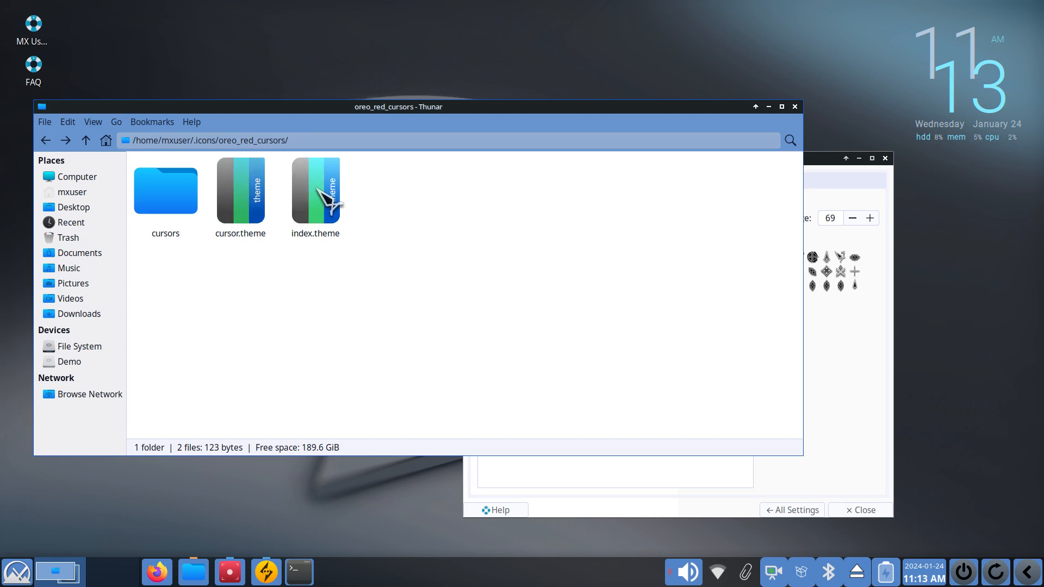
left_click(294, 209)
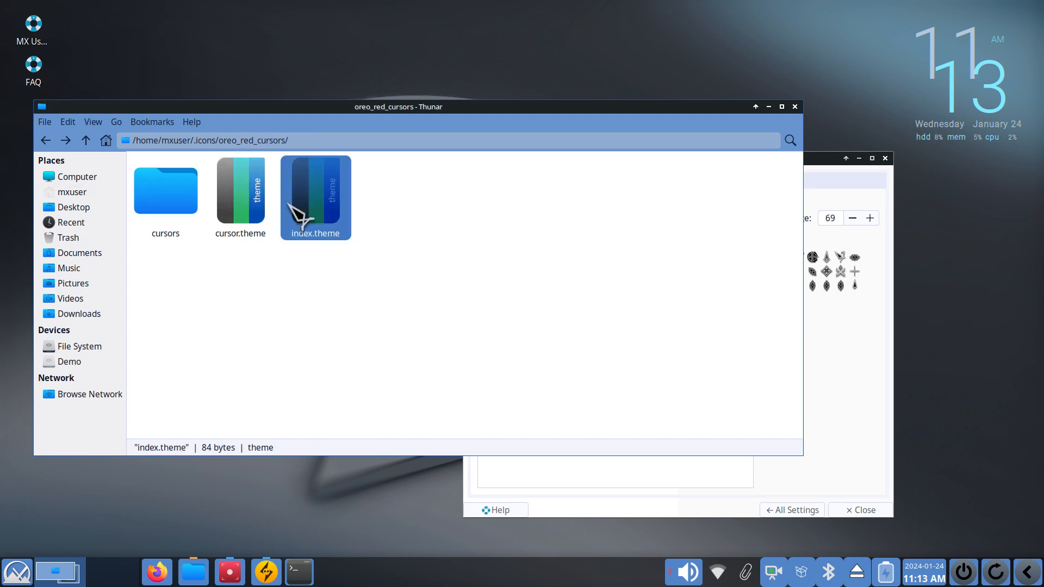
Go back up to the .icons folder, view the contents of its loose index.theme file and close the file
left_click(174, 199)
left_click(86, 140)
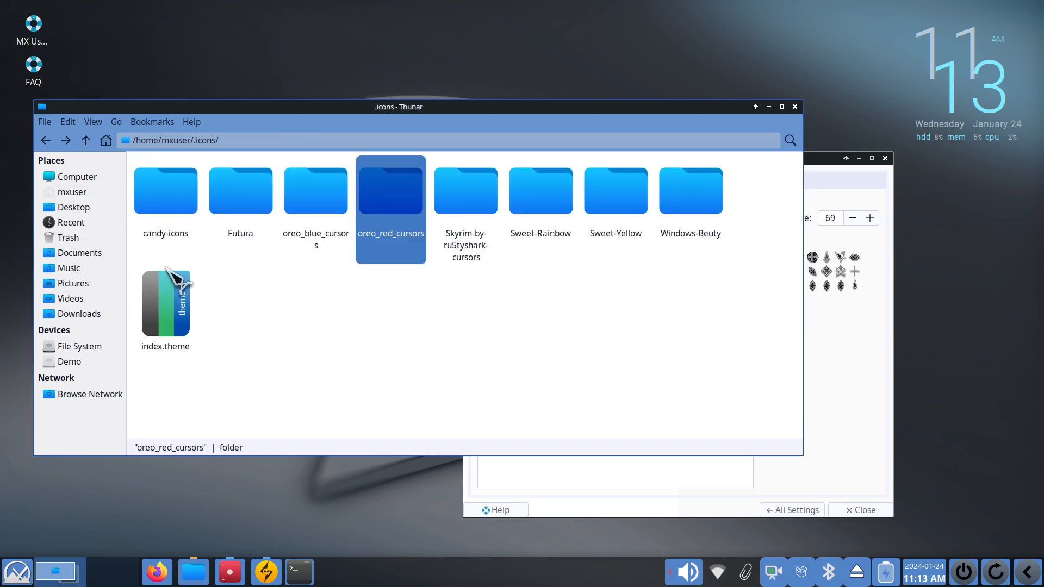
left_click(226, 348)
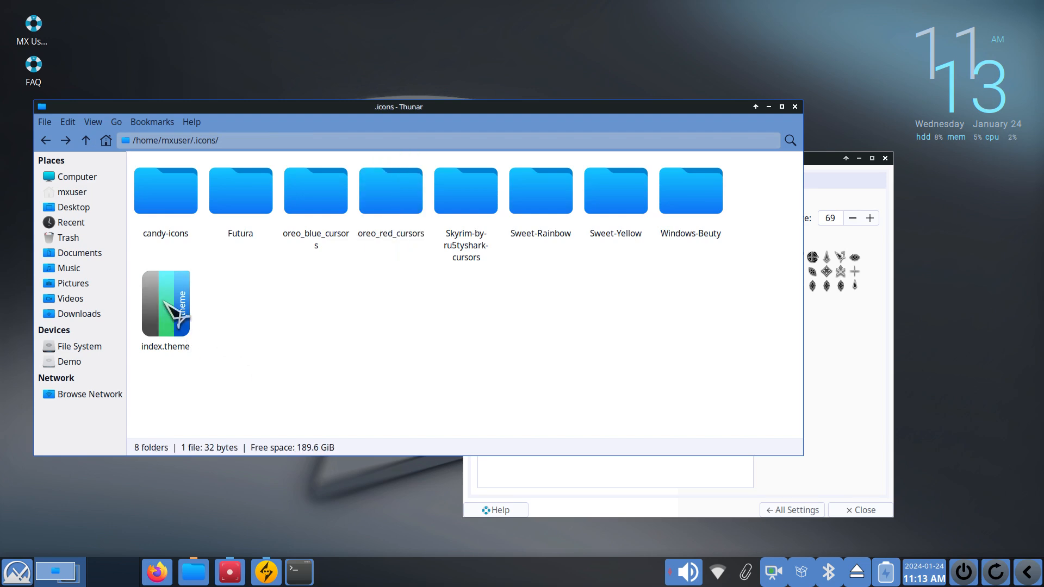
double_click(164, 303)
scroll(292, 333, "up", 5)
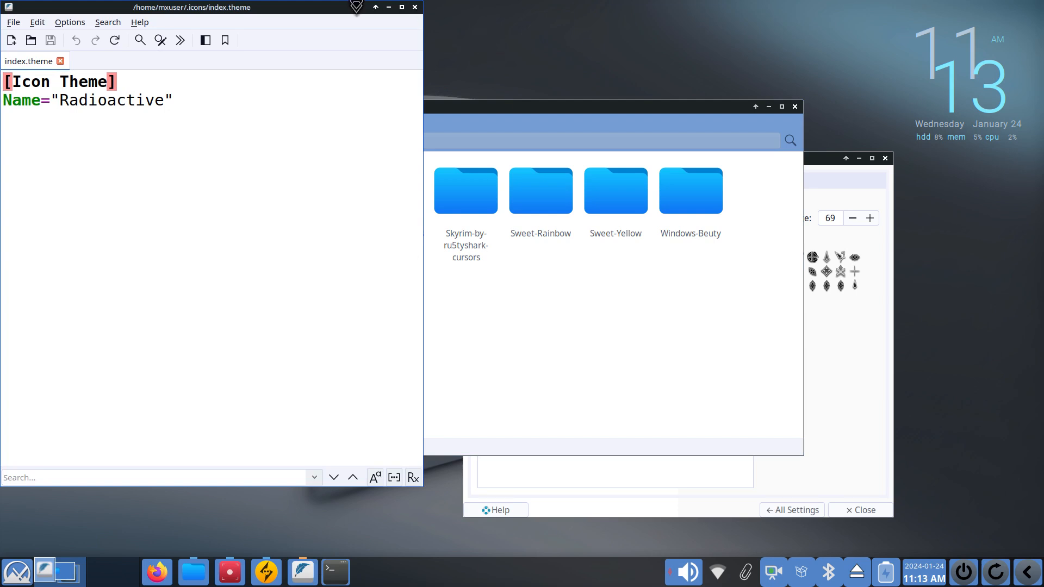
left_click(414, 6)
left_click(426, 361)
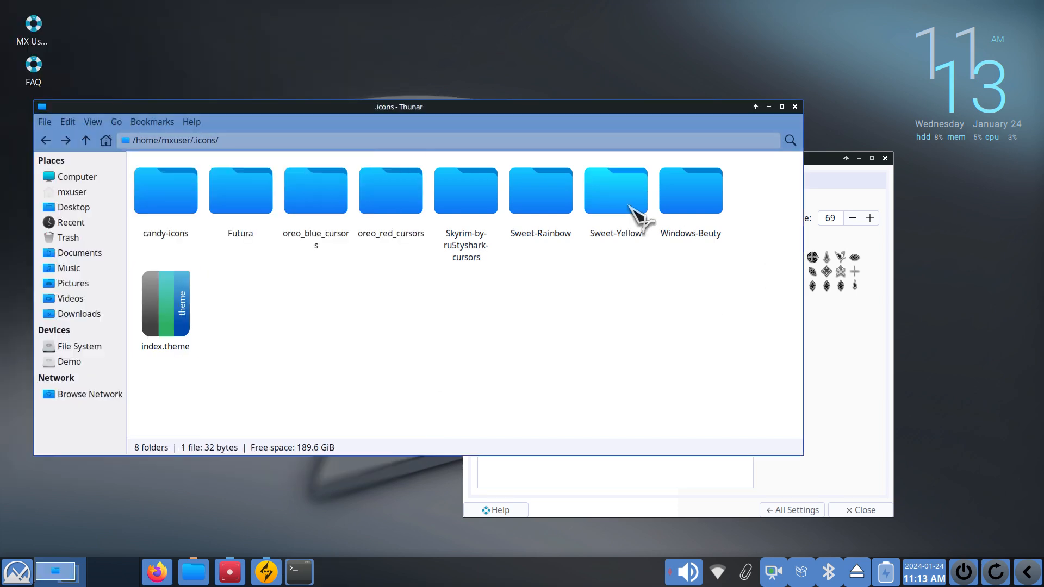
Switch from the mouse cursor theme settings to the style list in the Appearance settings
left_click(575, 491)
left_click(815, 509)
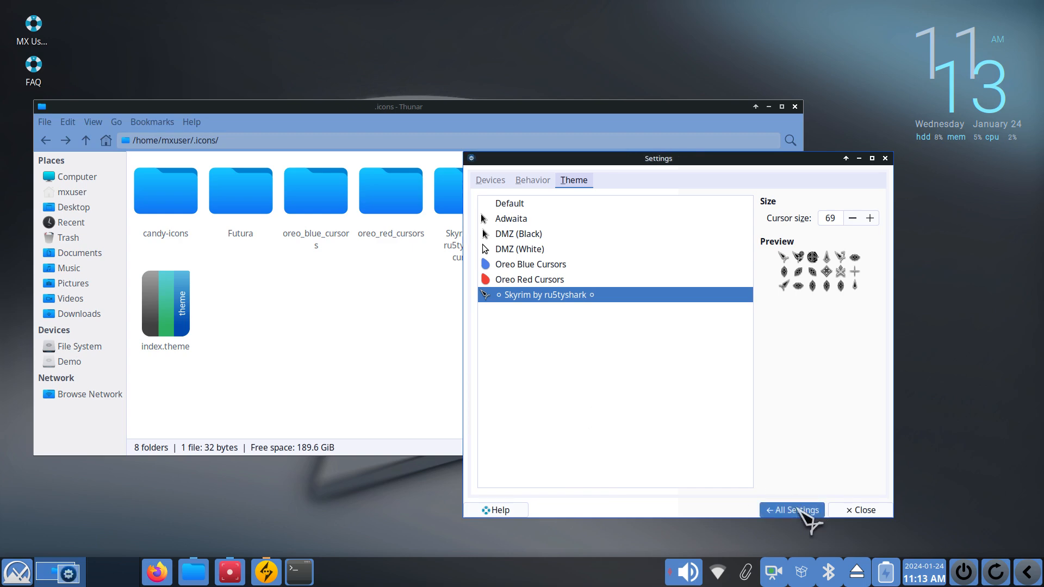
left_click(625, 212)
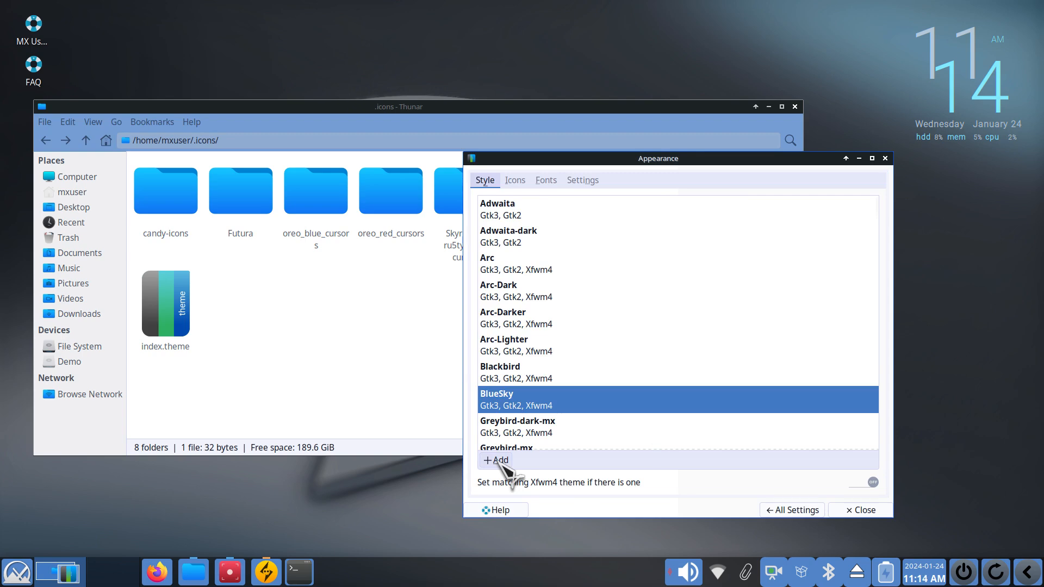
Return to the .icons folder window and select the loose index.theme file
left_click(275, 336)
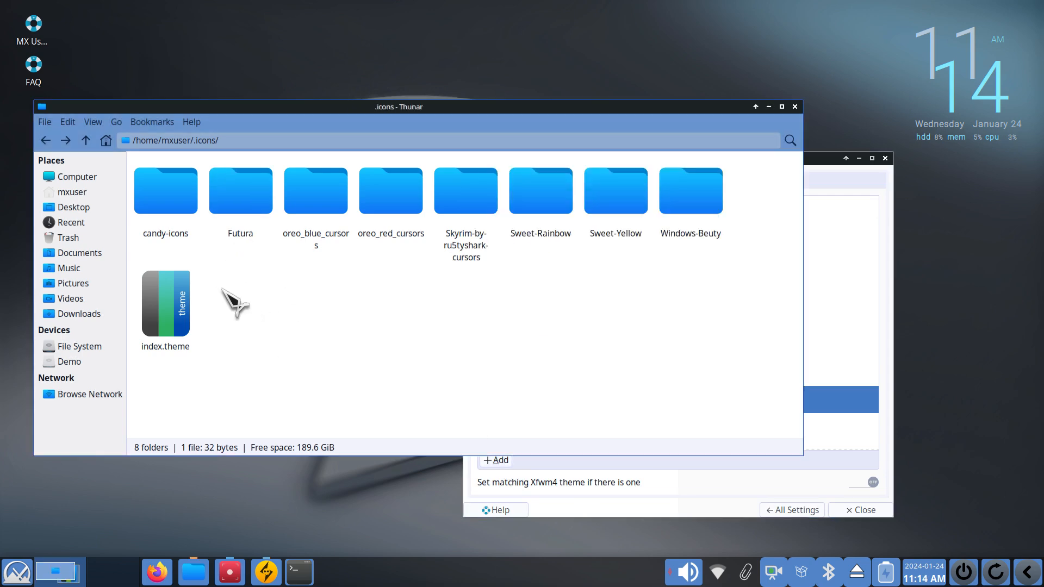
left_click(167, 308)
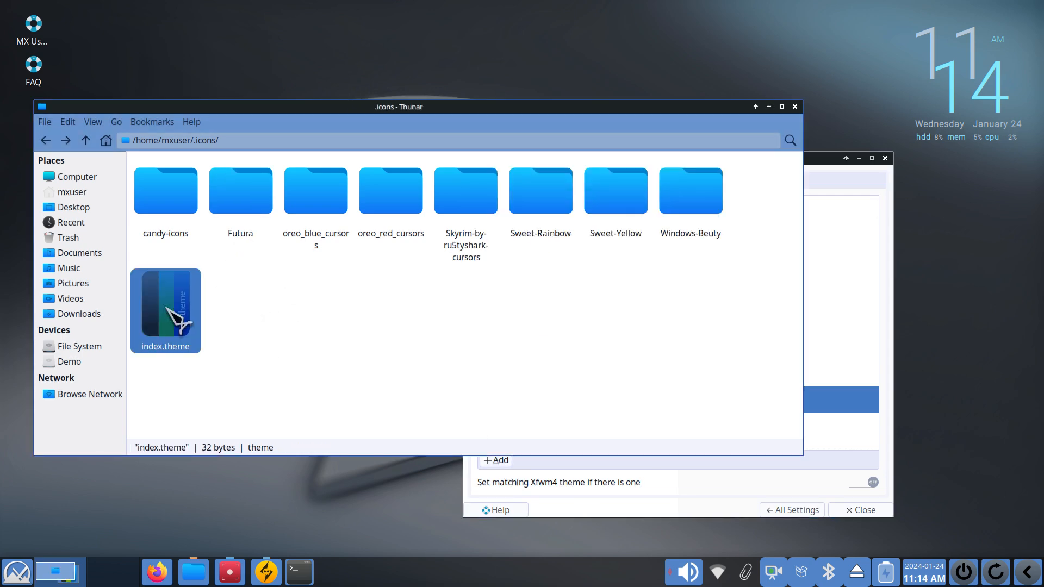
Delete the stray index.theme file from .icons and extract Radioactive.tar.gz inside the Downloads folder
key("Delete")
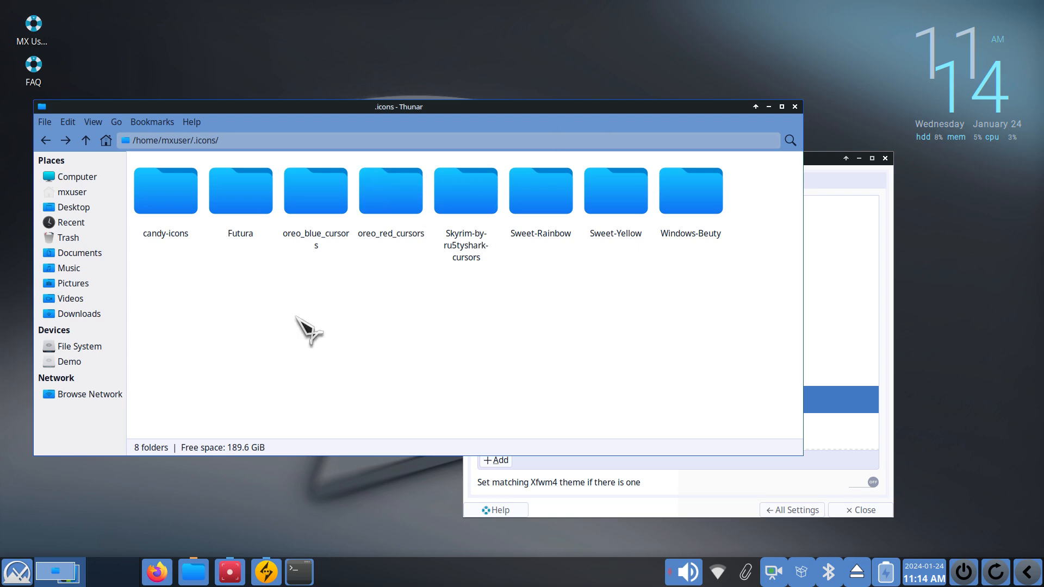
left_click(79, 316)
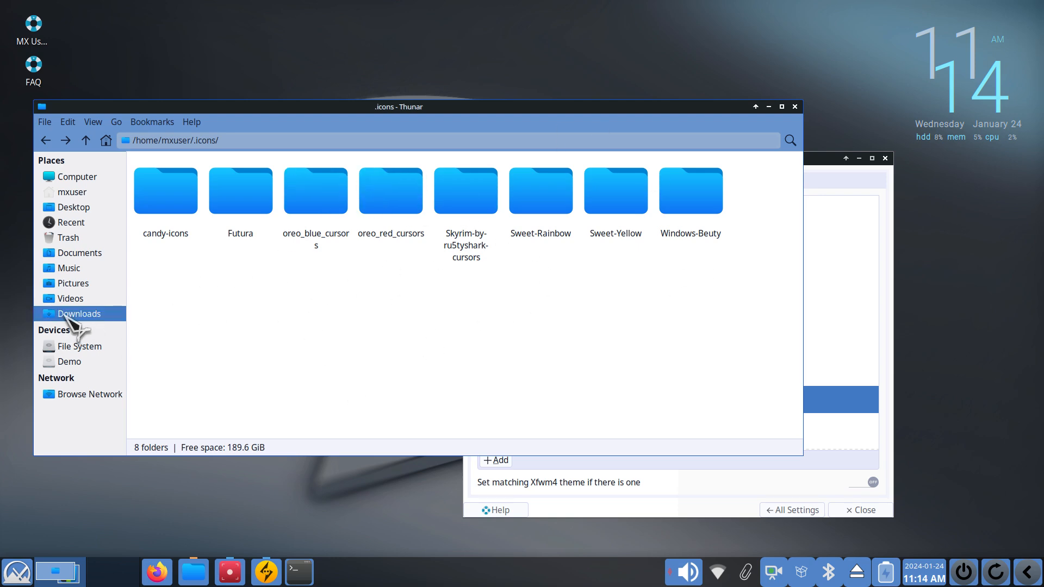
left_click(486, 214)
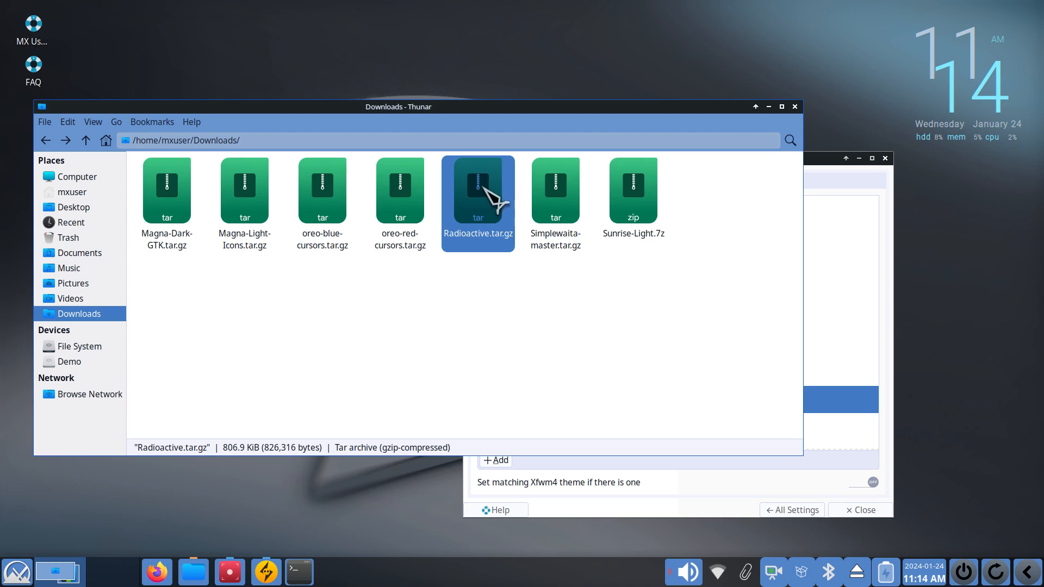
right_click(482, 190)
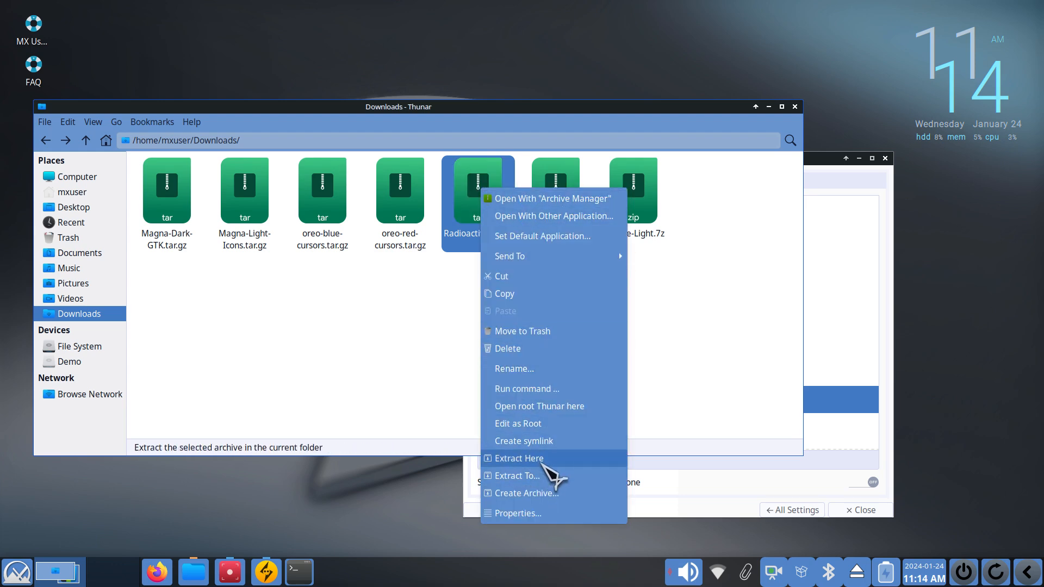
left_click(535, 460)
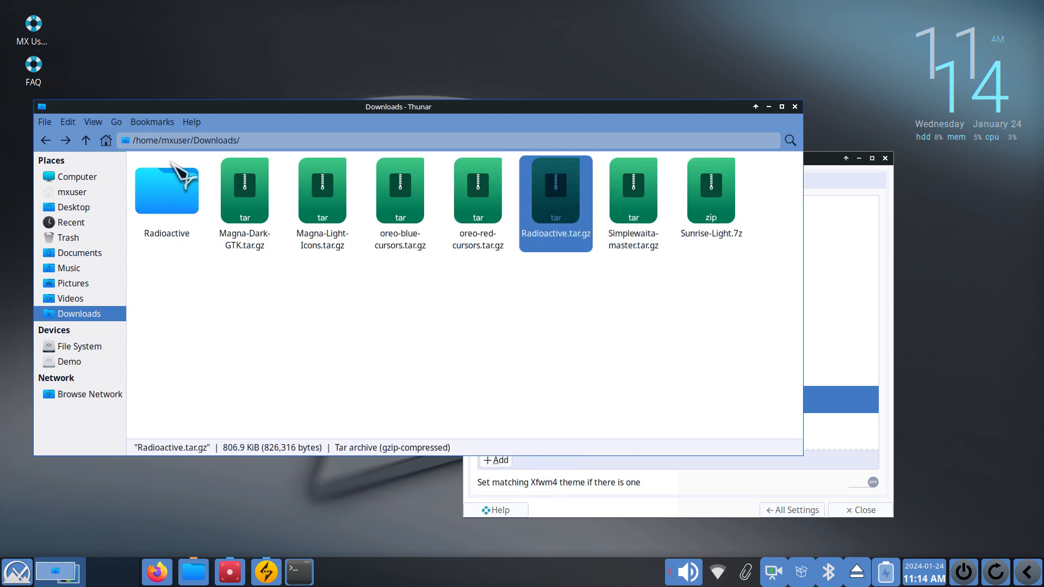
Check the contents of the extracted Radioactive folder and move the folder from Downloads into the home directory's .icons folder
double_click(198, 203)
left_click(156, 191)
left_click(240, 190)
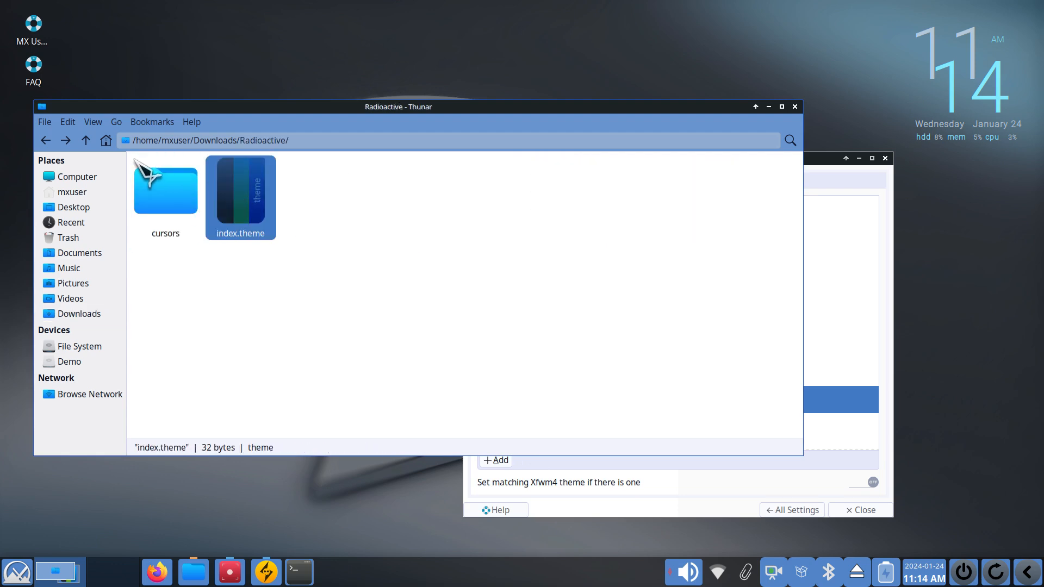
left_click(86, 140)
right_click(135, 168)
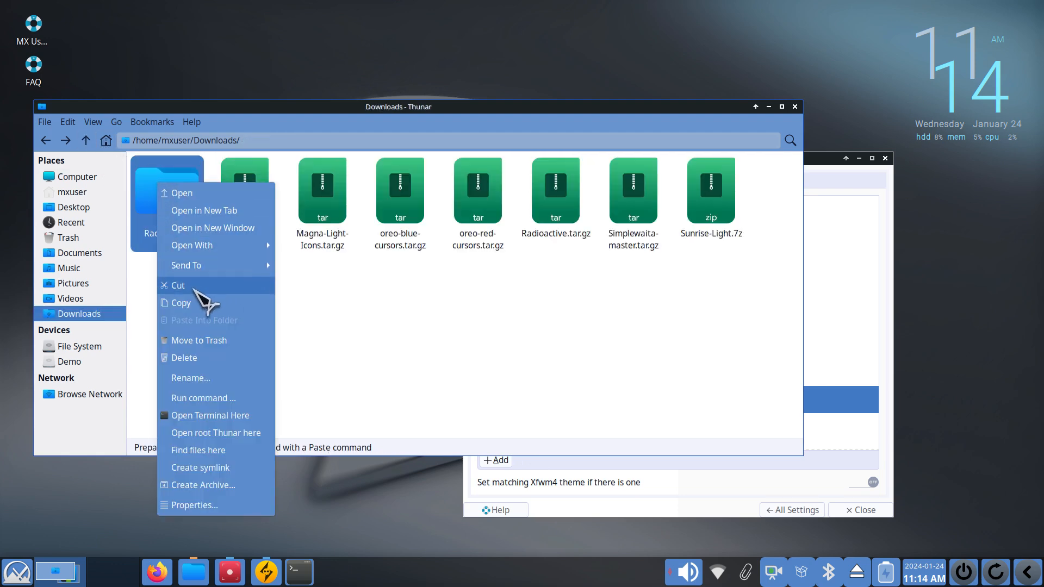
left_click(200, 287)
left_click(70, 193)
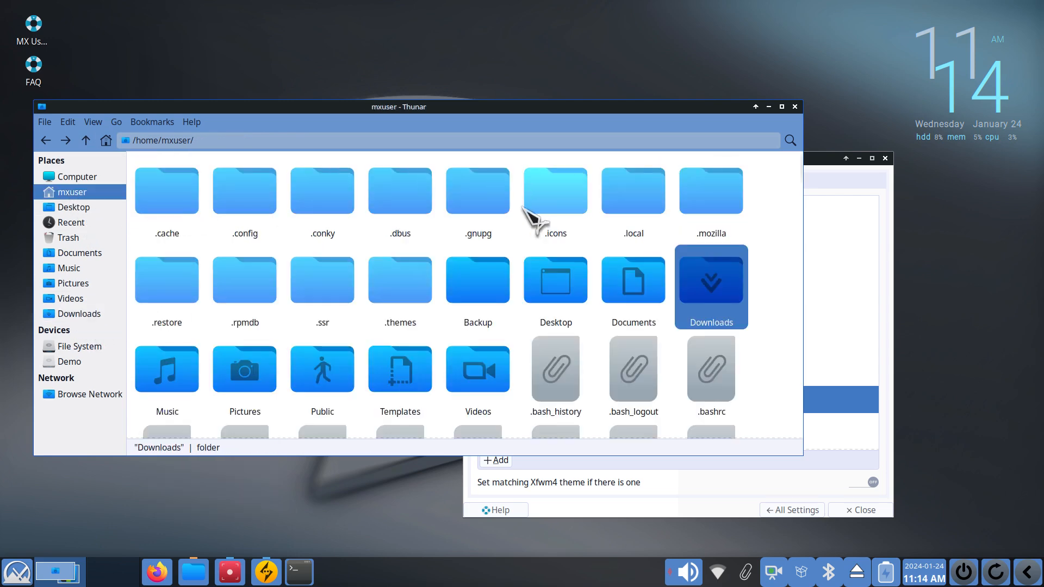
double_click(545, 199)
right_click(223, 293)
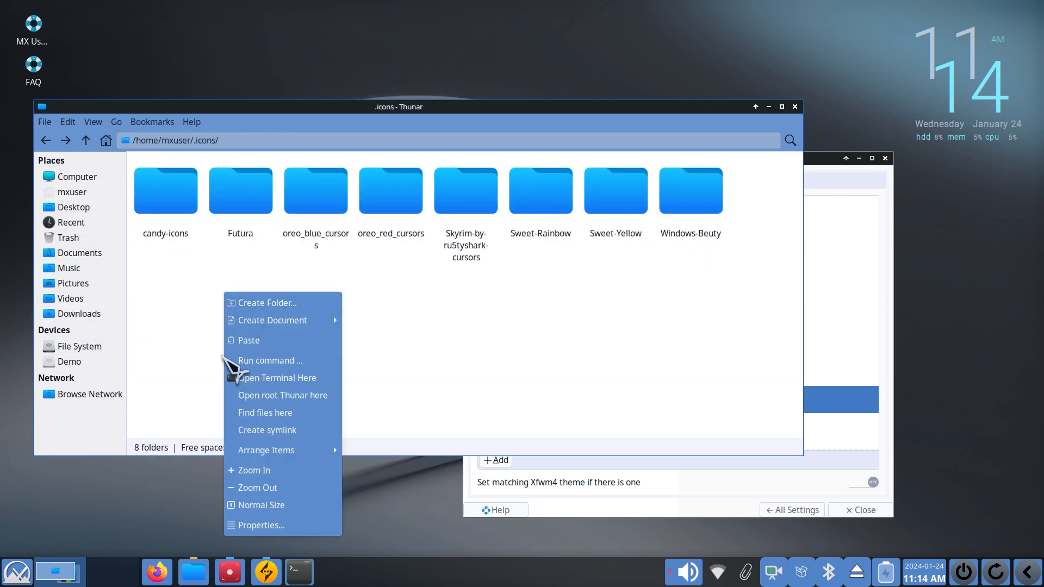
left_click(239, 339)
left_click(457, 332)
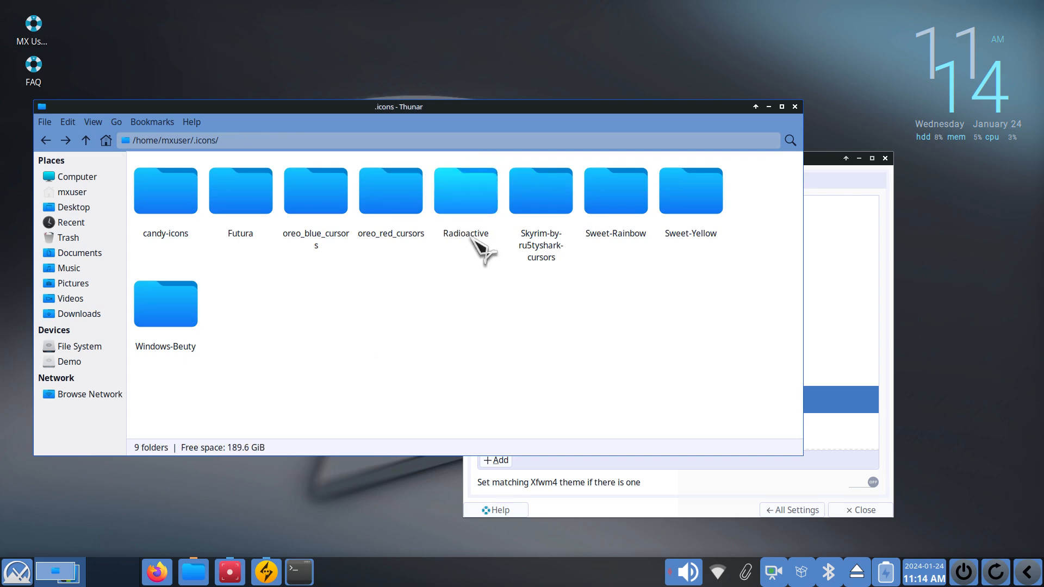
Apply the "Radioactive" cursor theme in the Mouse and Touchpad settings
left_click(841, 294)
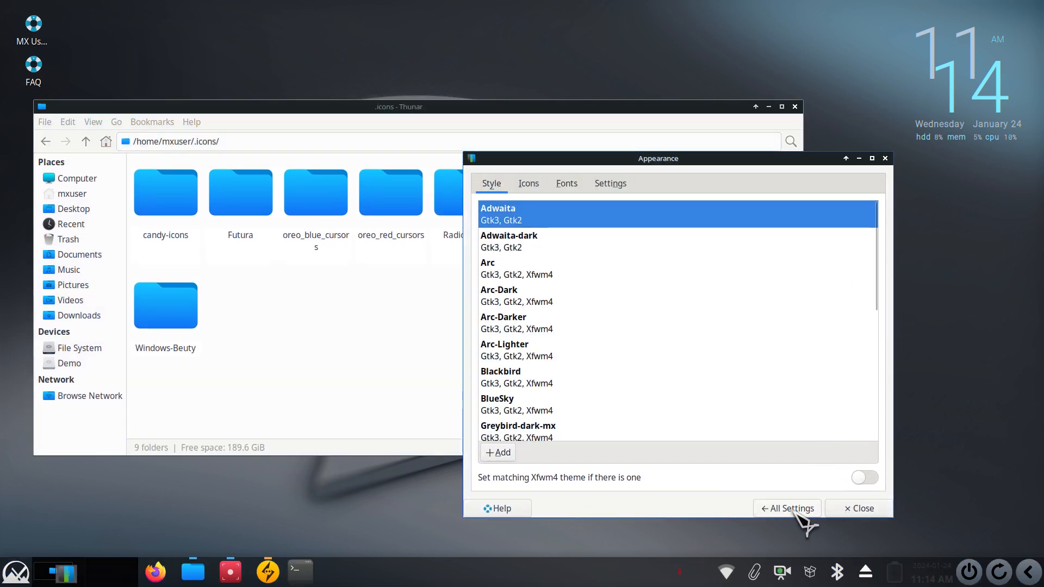
left_click(792, 509)
left_click(804, 438)
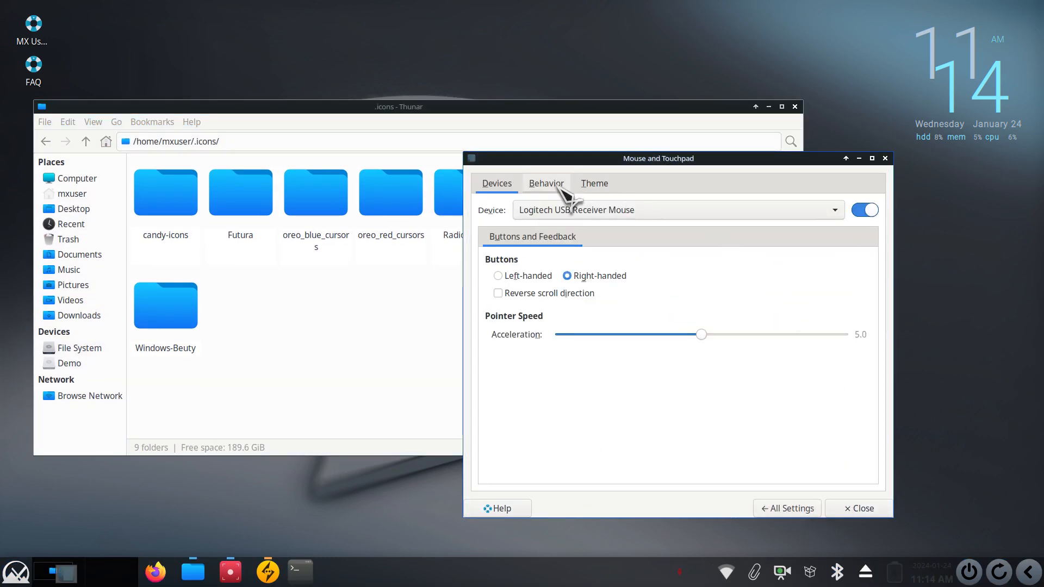
left_click(596, 184)
left_click(515, 302)
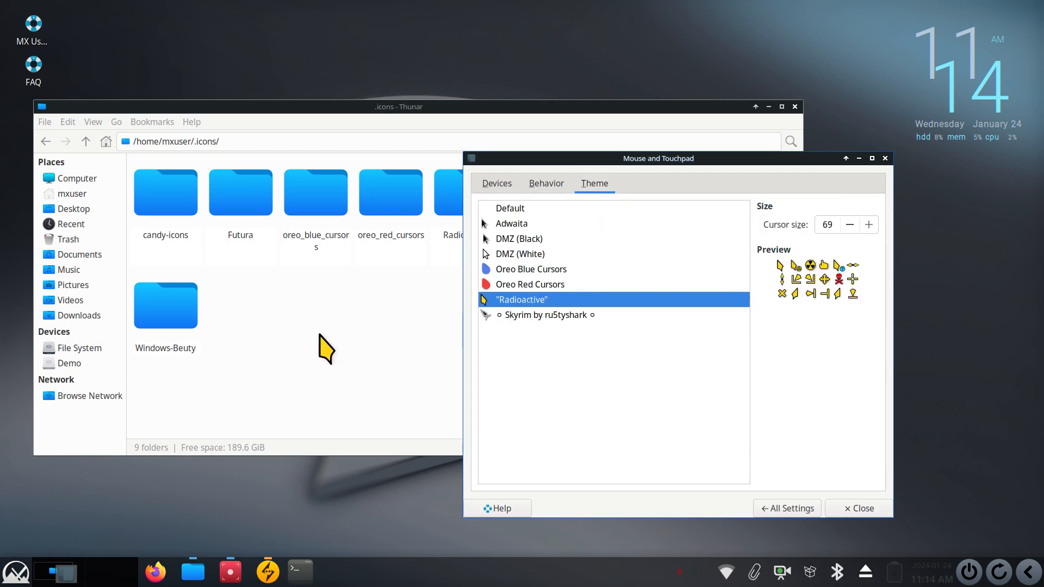
In the Appearance settings, try the BlueSky and Greybird-dark-mx styles and settle on Arc-Lighter
left_click(783, 503)
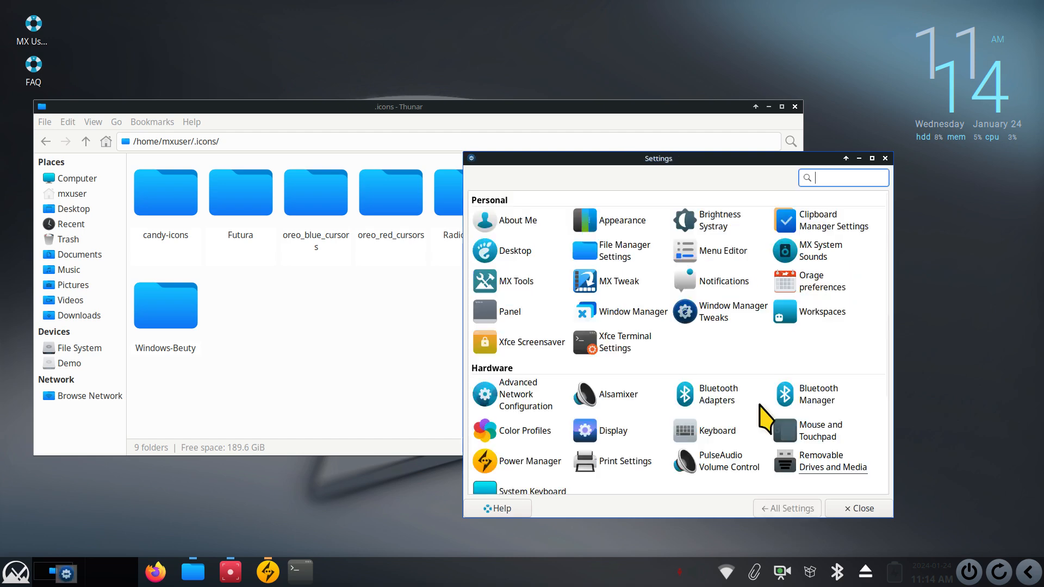
left_click(619, 223)
scroll(558, 370, "down", 3)
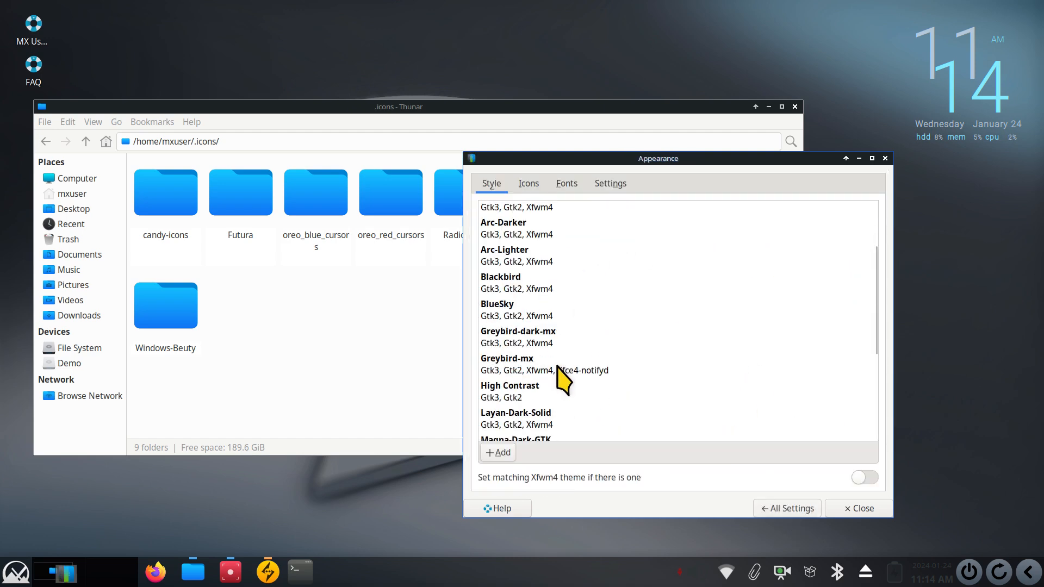
left_click(505, 310)
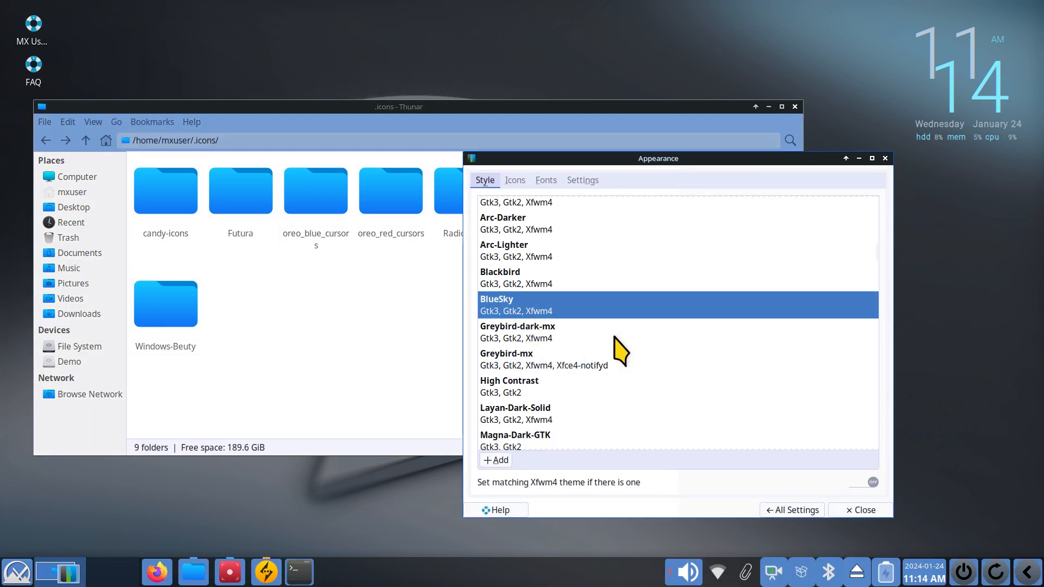
left_click(498, 339)
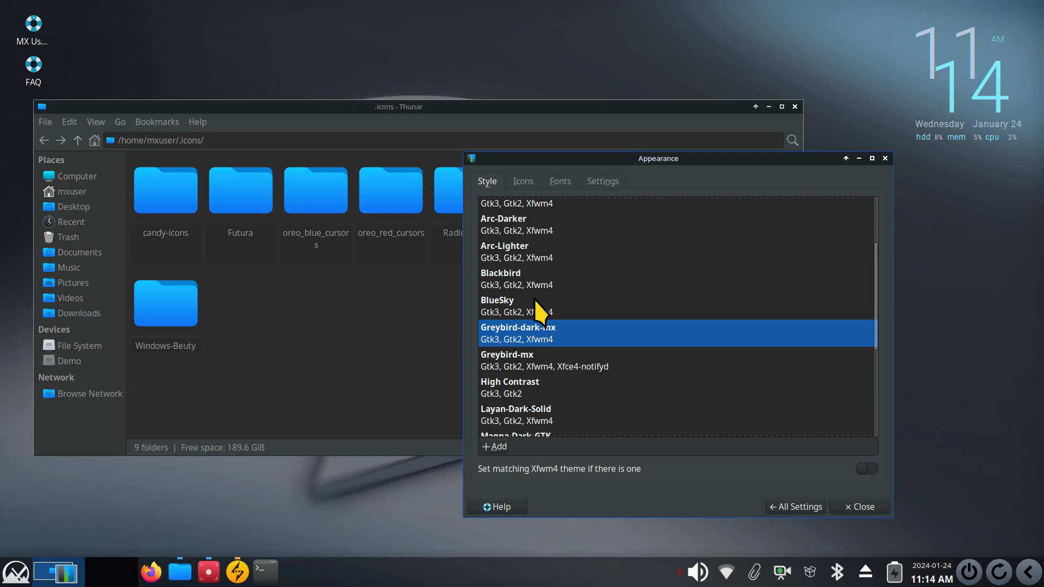
left_click(531, 250)
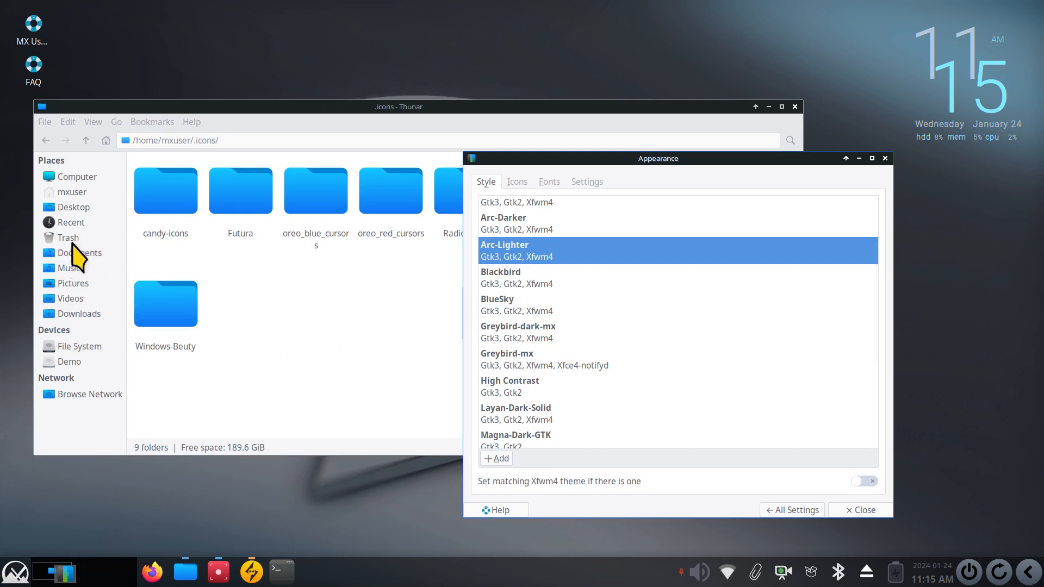
Delete the BlueSky theme folder from the home directory's .themes folder
left_click(70, 196)
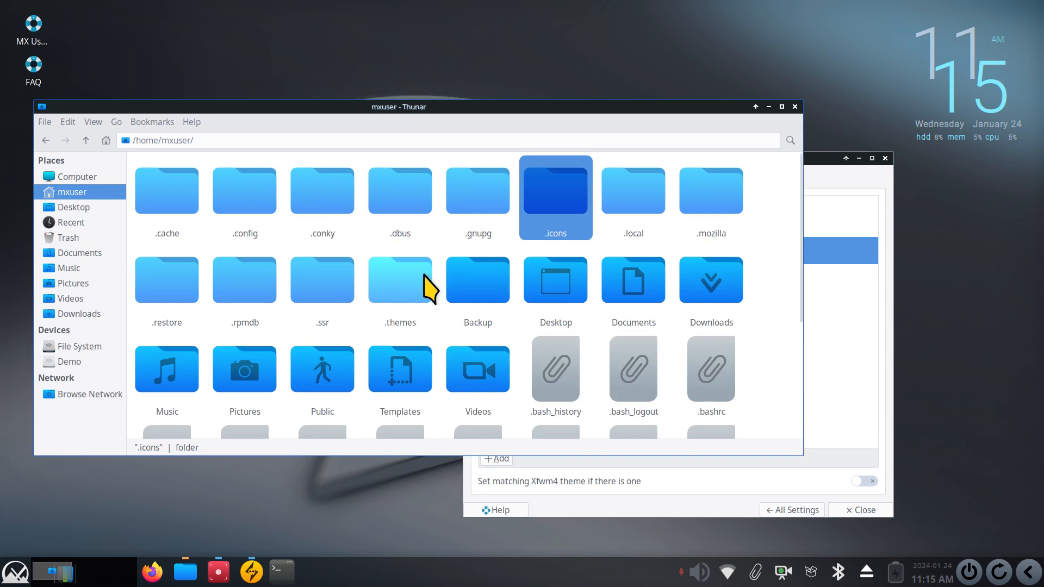
double_click(391, 267)
left_click(163, 201)
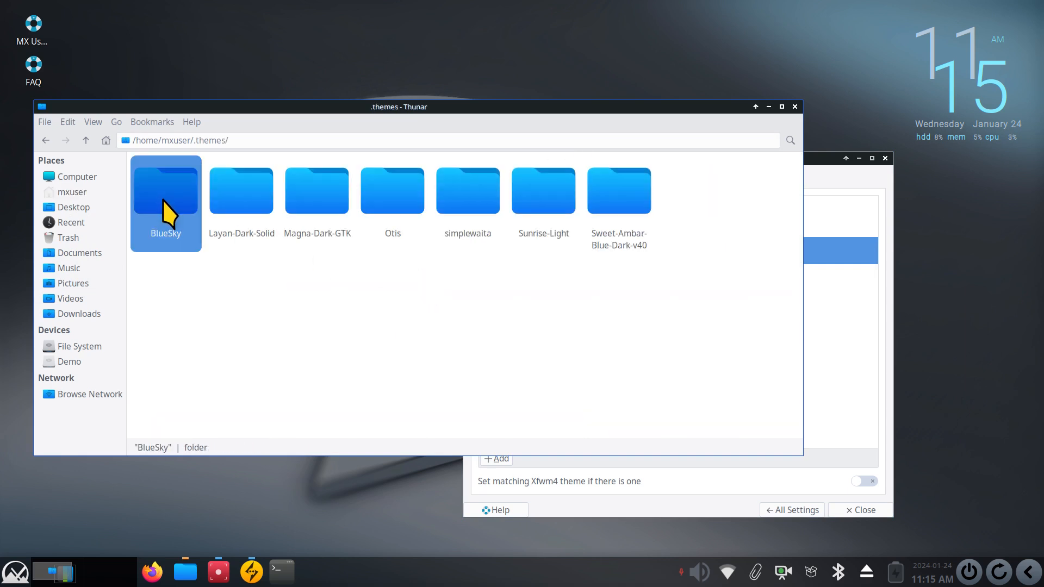
key("Delete")
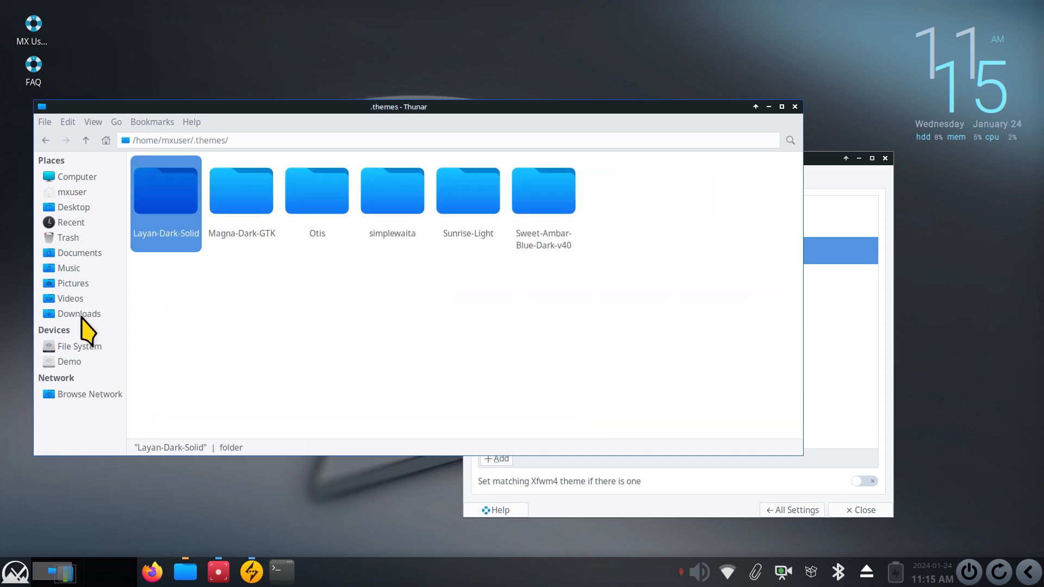
Locate the BlueSky.7z archive in the Themes folder under Documents
left_click(60, 314)
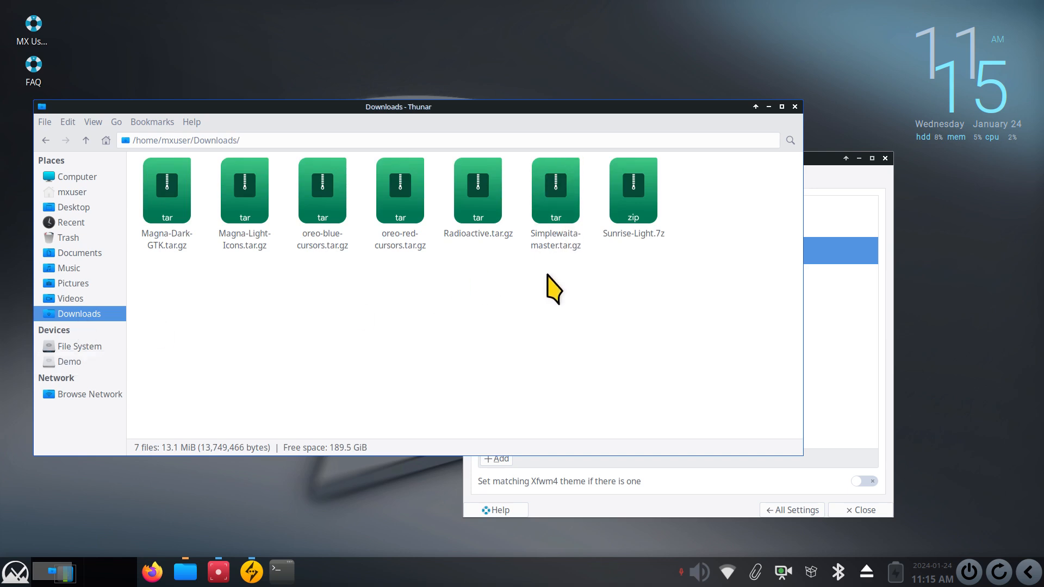
left_click(87, 254)
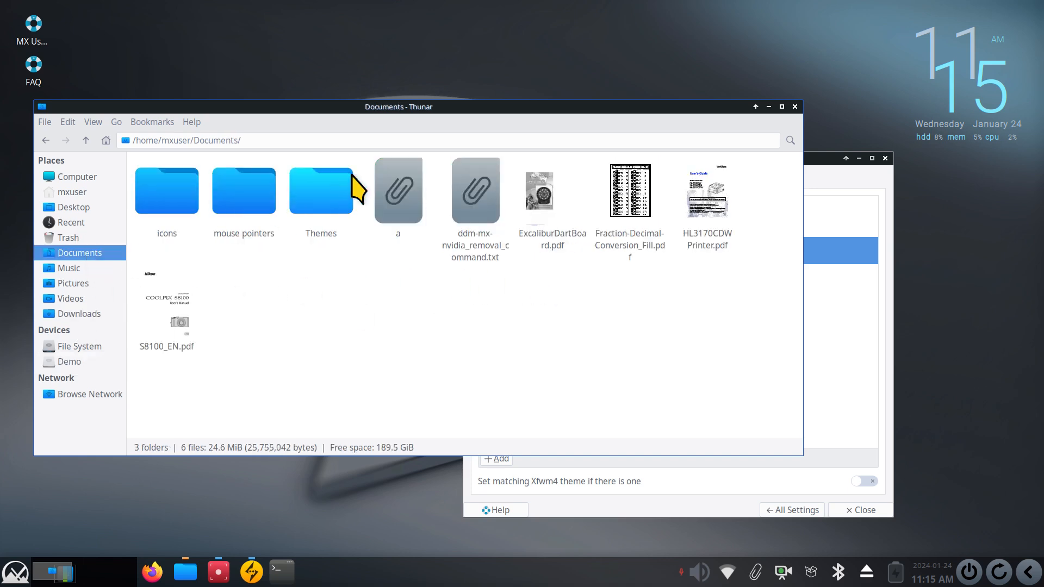
double_click(326, 207)
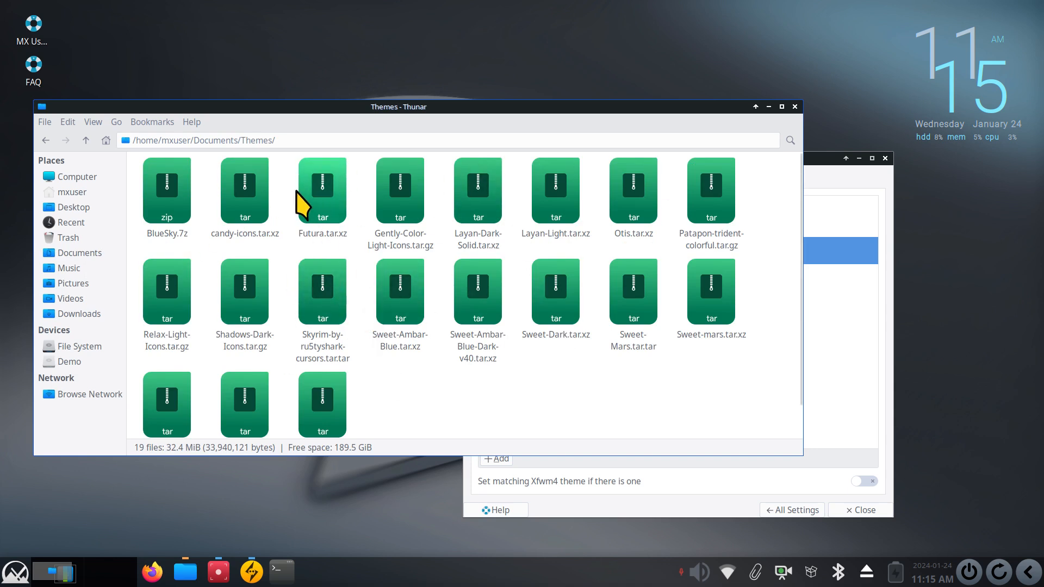
left_click(167, 199)
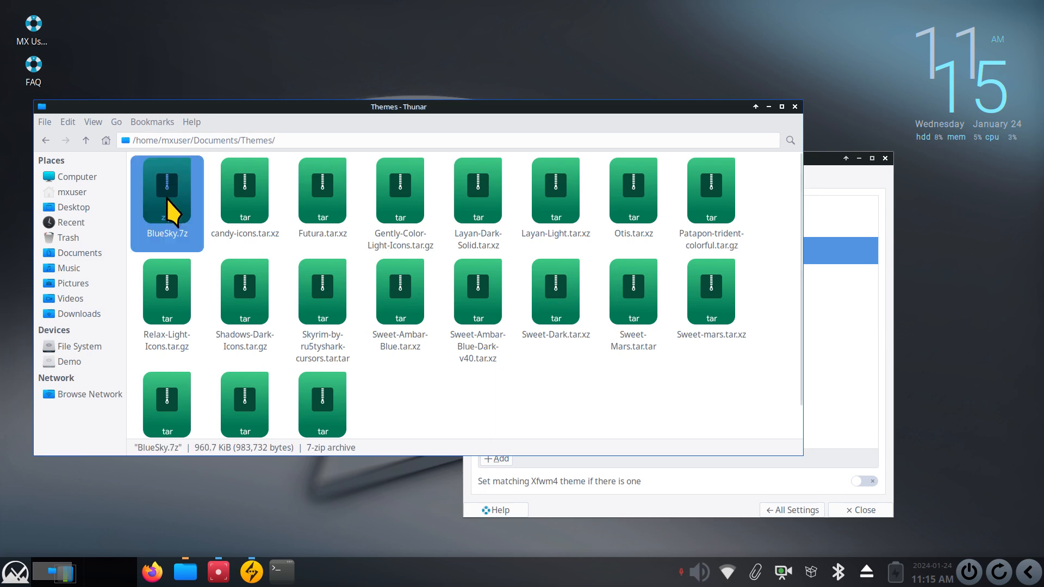
Try to install BlueSky.7z from Documents/Themes as a Gtk theme through the Appearance settings, finding it with the search "blu"
left_click(828, 163)
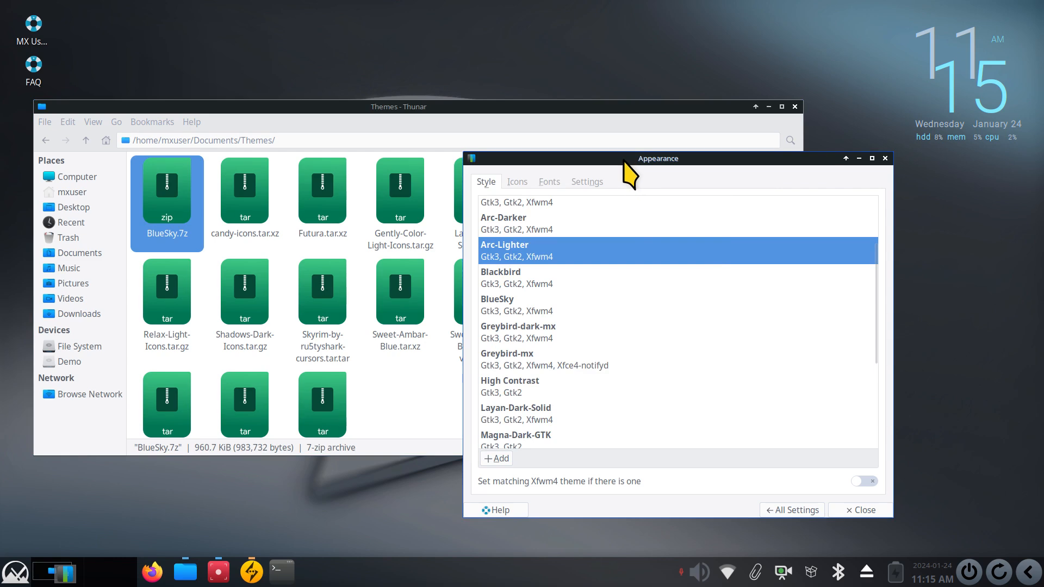
left_click_drag(623, 160, 630, 157)
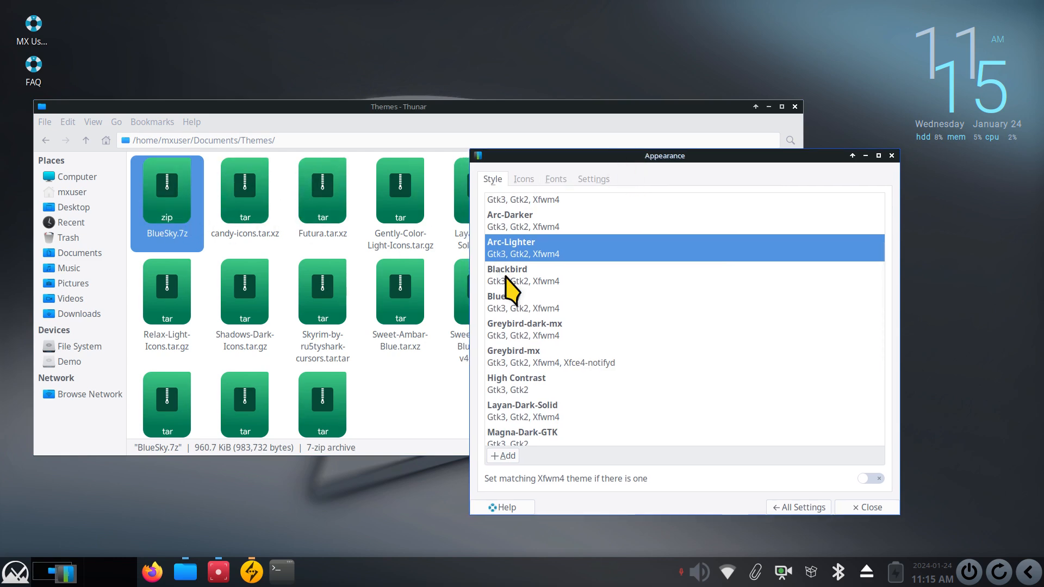
left_click(503, 456)
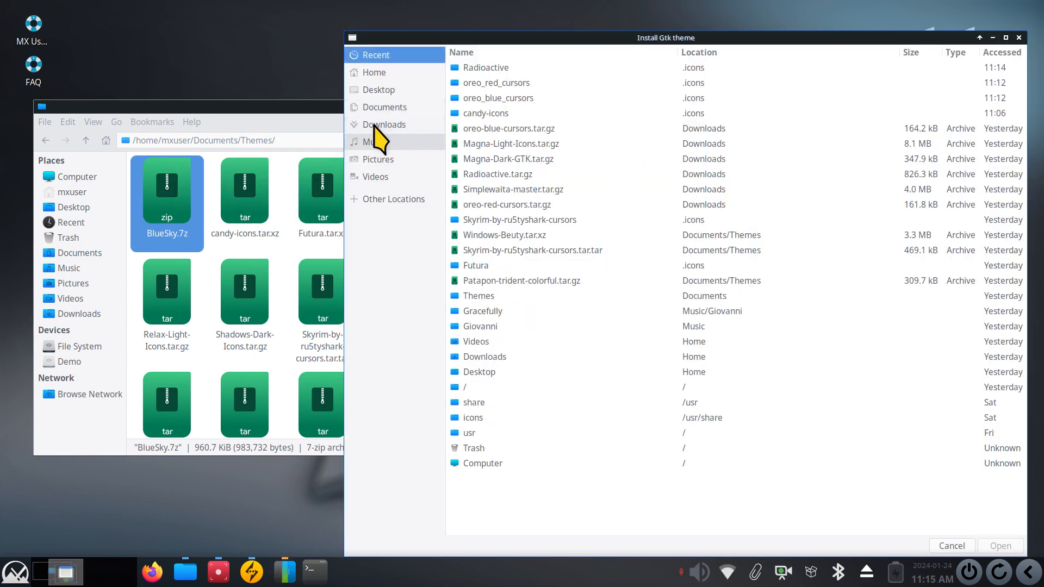
left_click(381, 107)
double_click(467, 122)
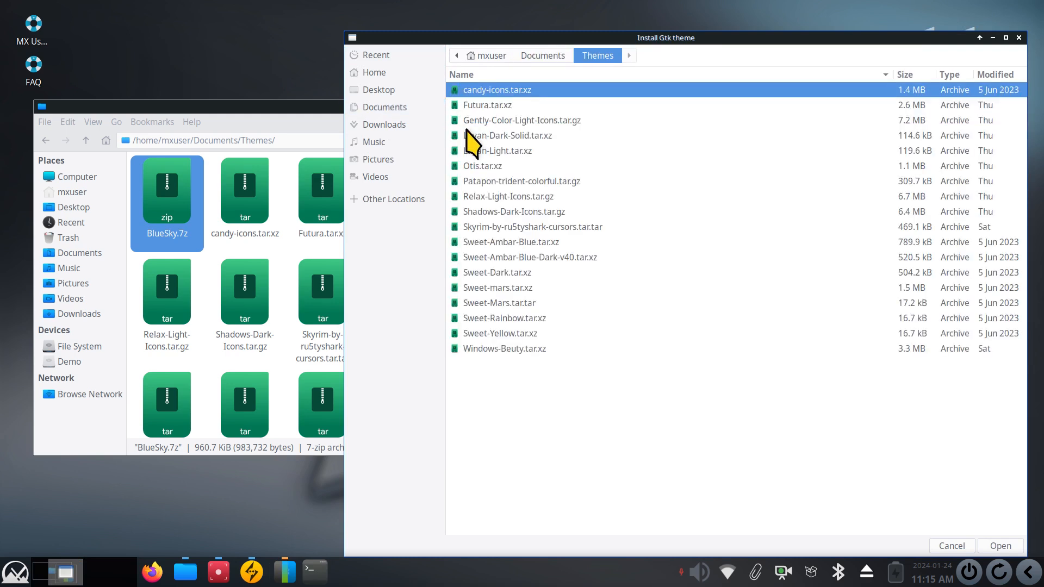
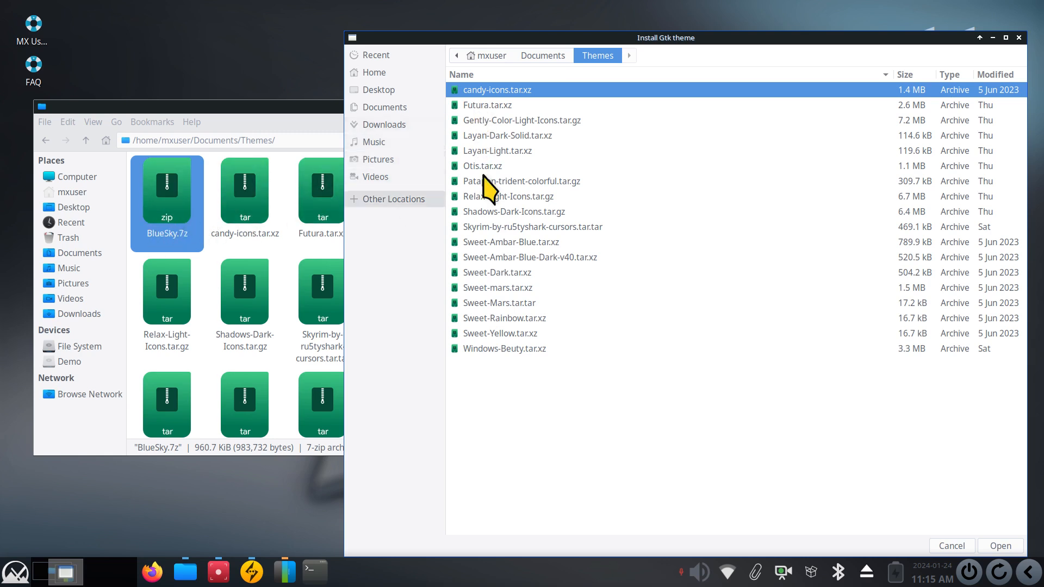
left_click_drag(653, 38, 529, 26)
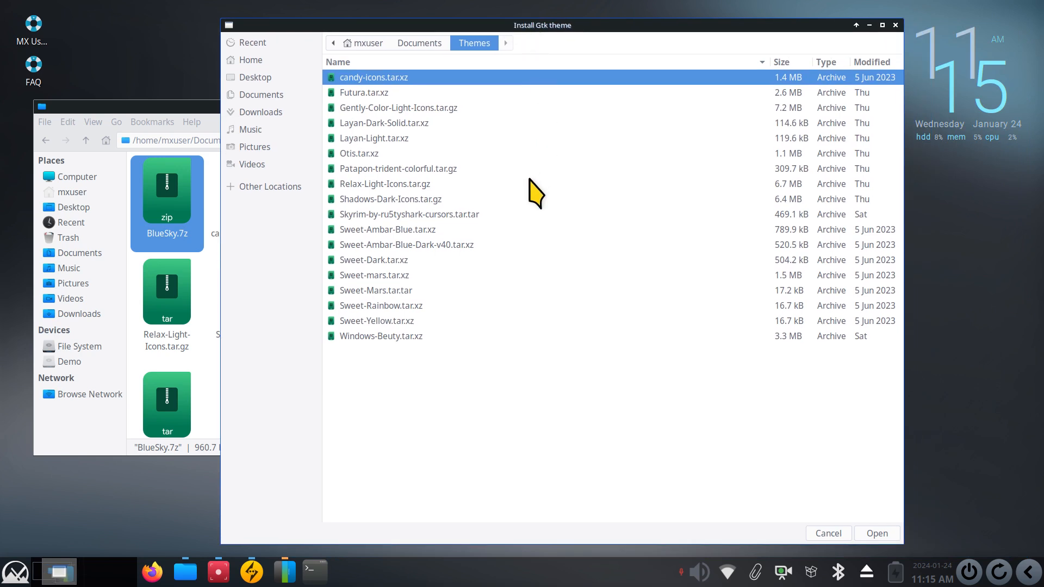
type("blu")
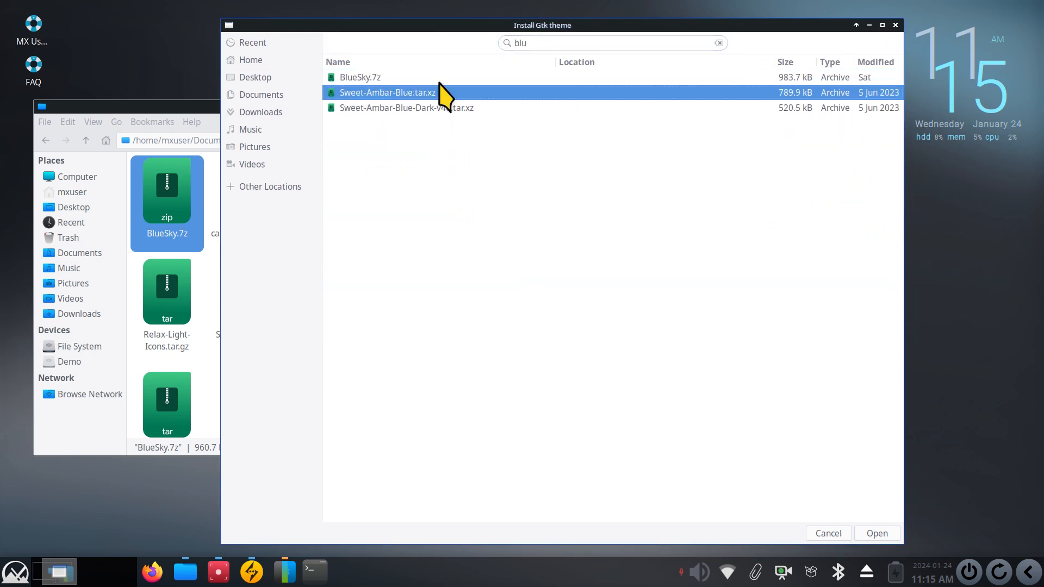
left_click(381, 78)
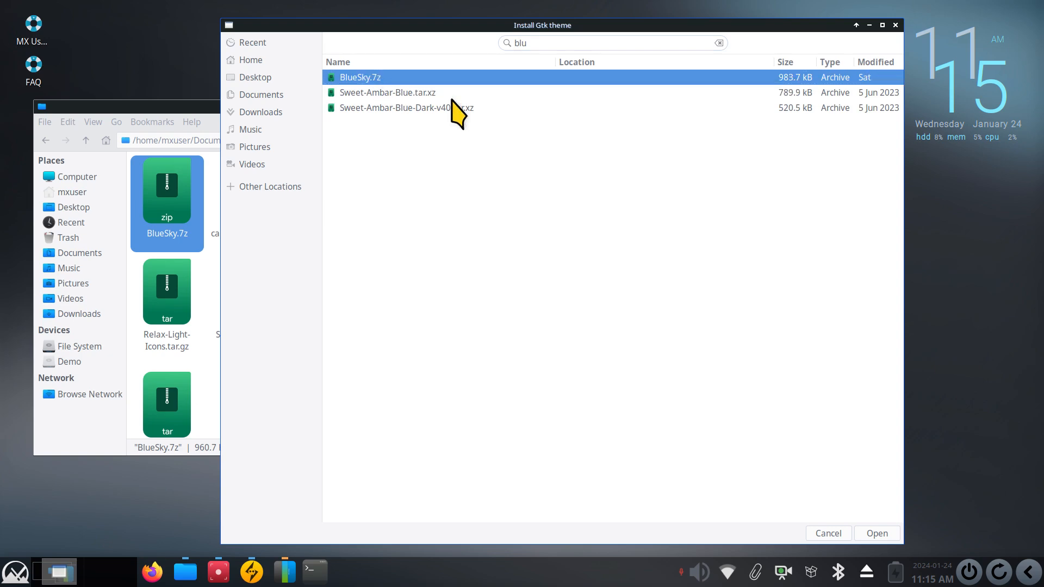
left_click(883, 532)
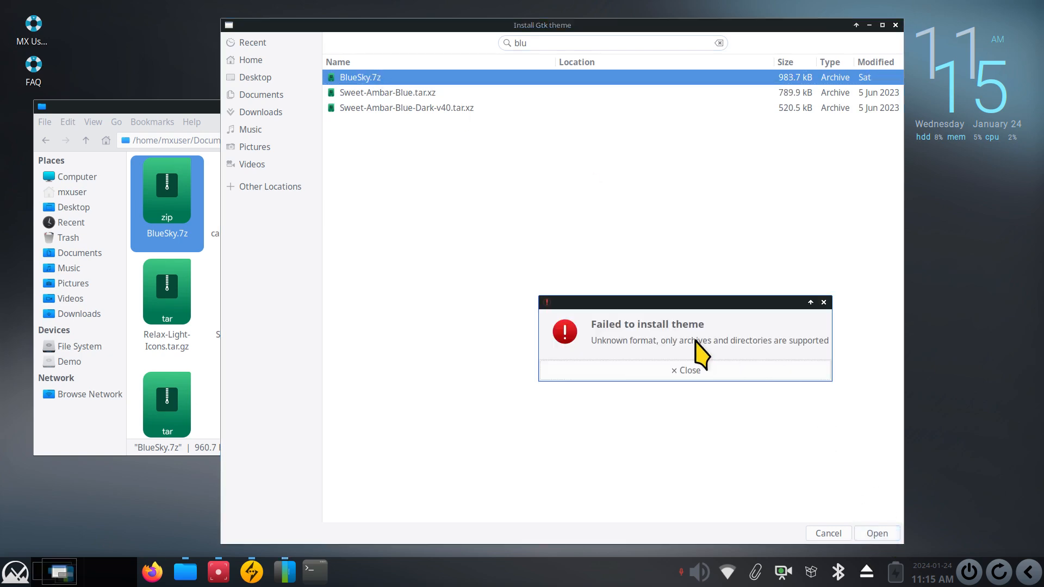
left_click(655, 372)
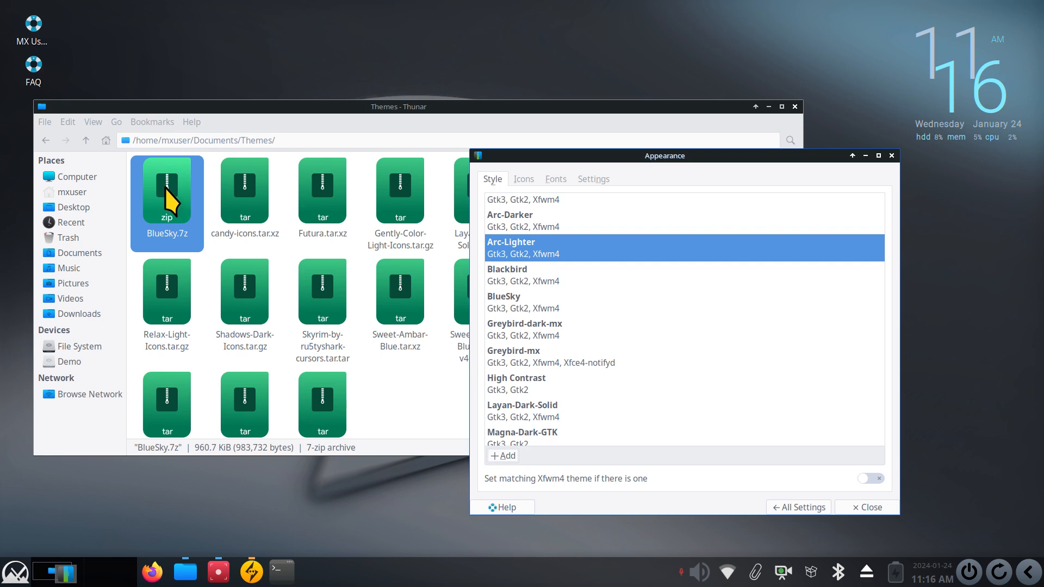
Extract BlueSky.7z inside the Documents/Themes folder and check the contents of the extracted BlueSky folder
right_click(165, 187)
left_click(239, 456)
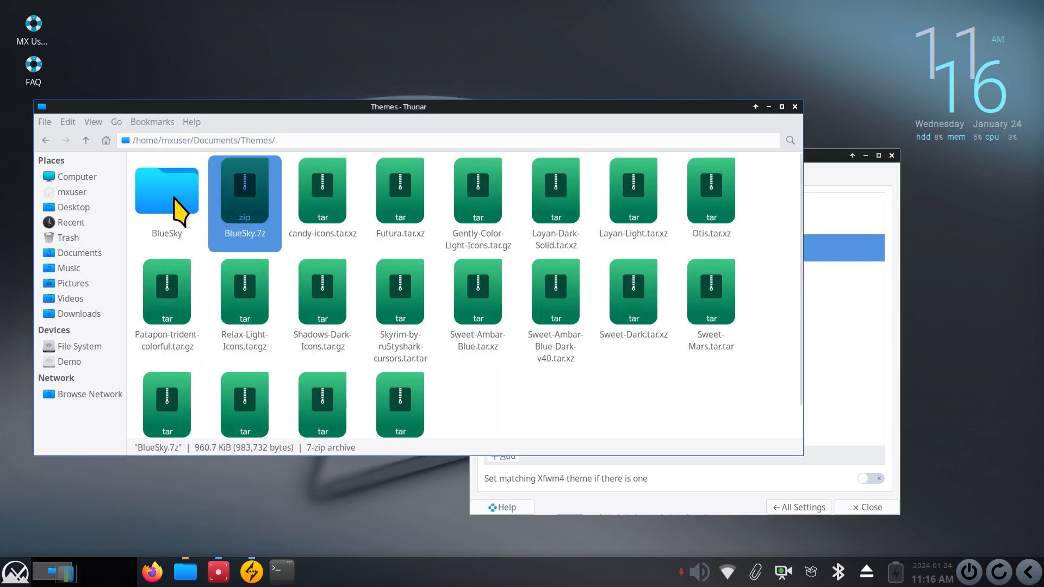
left_click(163, 182)
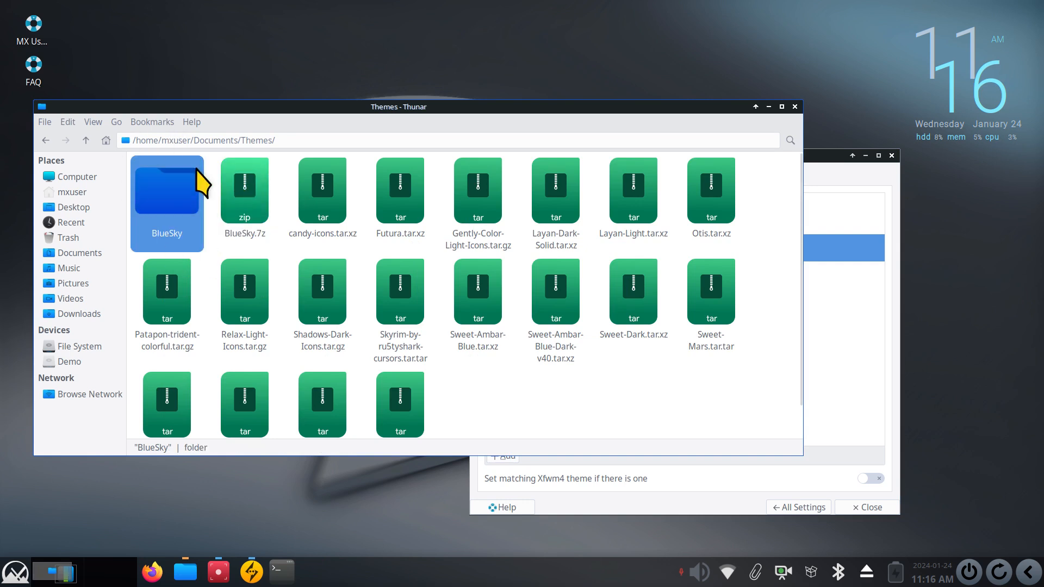
double_click(166, 181)
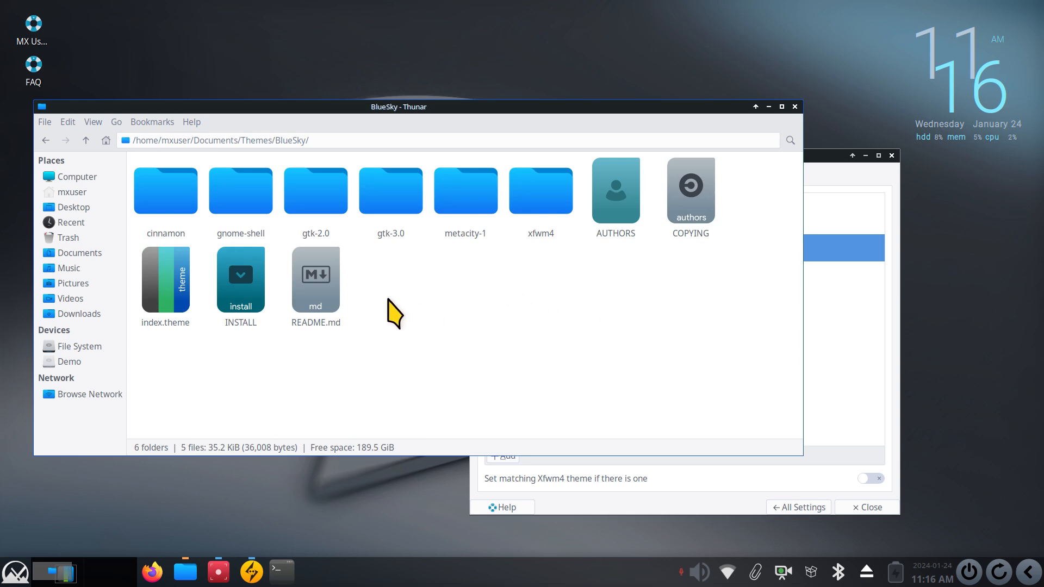
left_click(85, 140)
Move the extracted BlueSky folder from Documents/Themes into the home directory's .themes folder
right_click(155, 180)
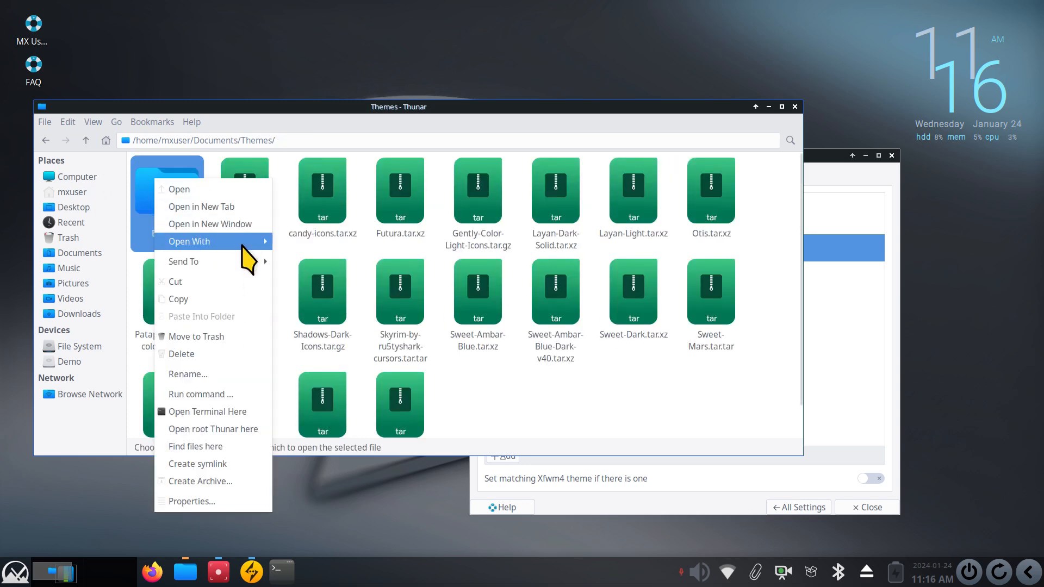
left_click(212, 282)
left_click(75, 192)
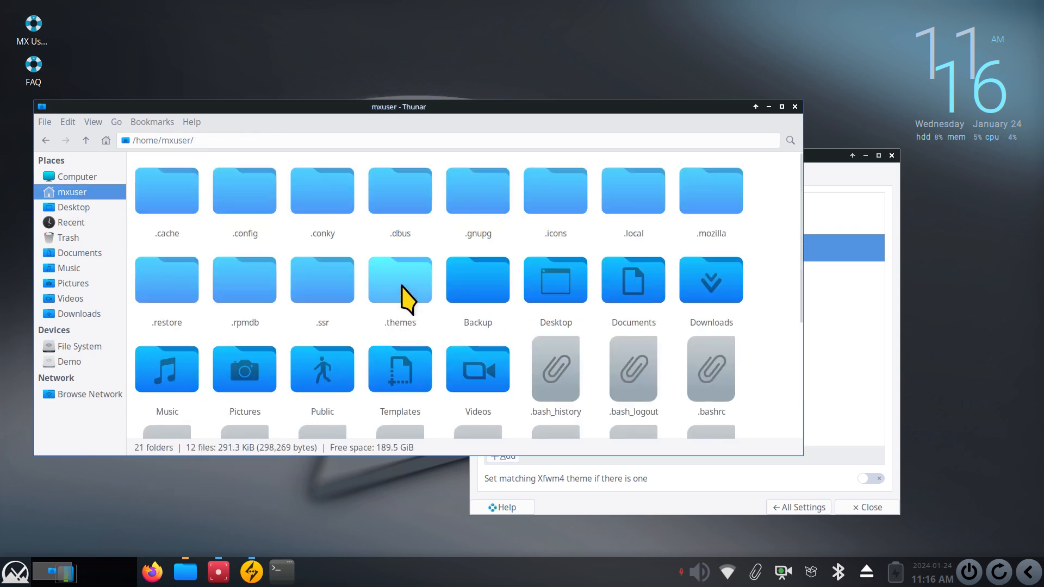
double_click(403, 277)
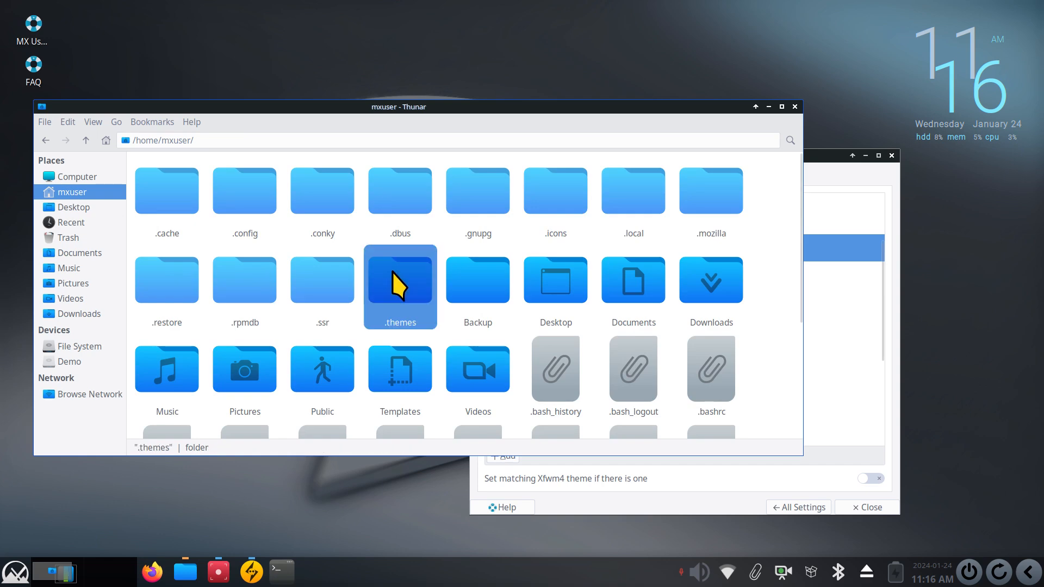
right_click(252, 276)
left_click(251, 320)
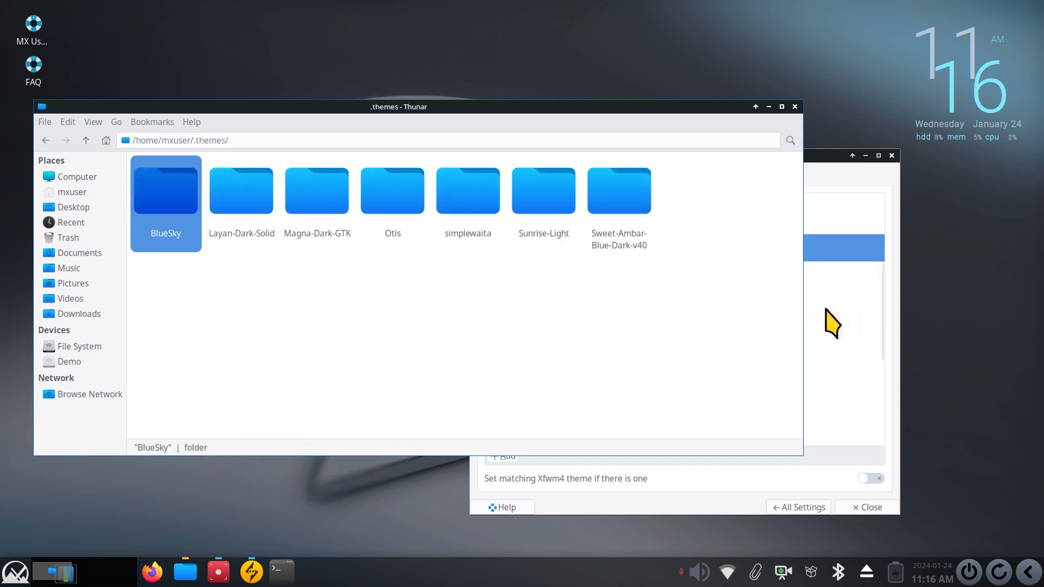
In the Appearance settings, try the BlueSky style, reload the style list and switch to Sunrise-Light
left_click(854, 307)
left_click(800, 507)
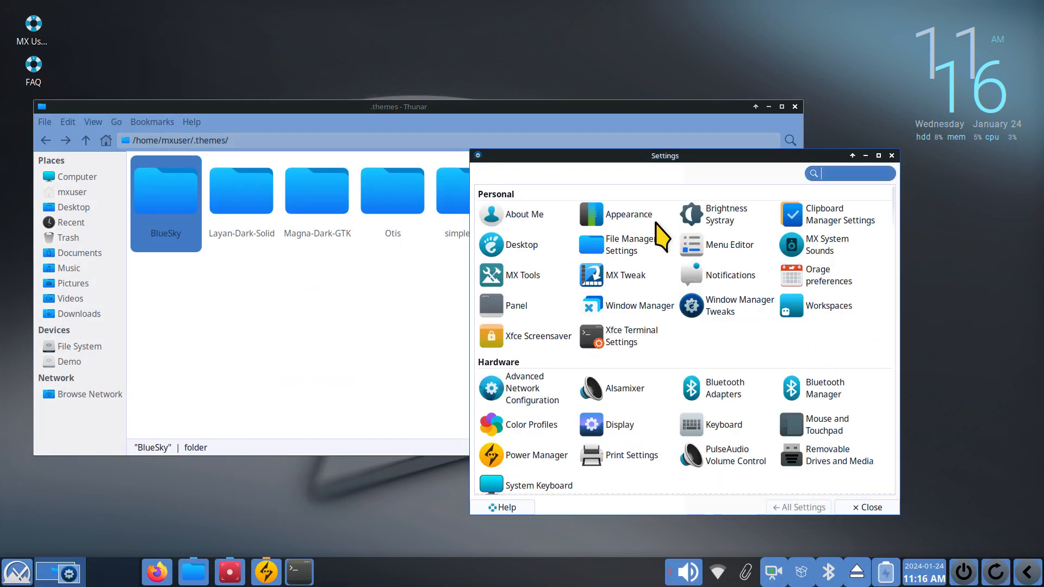
left_click(627, 215)
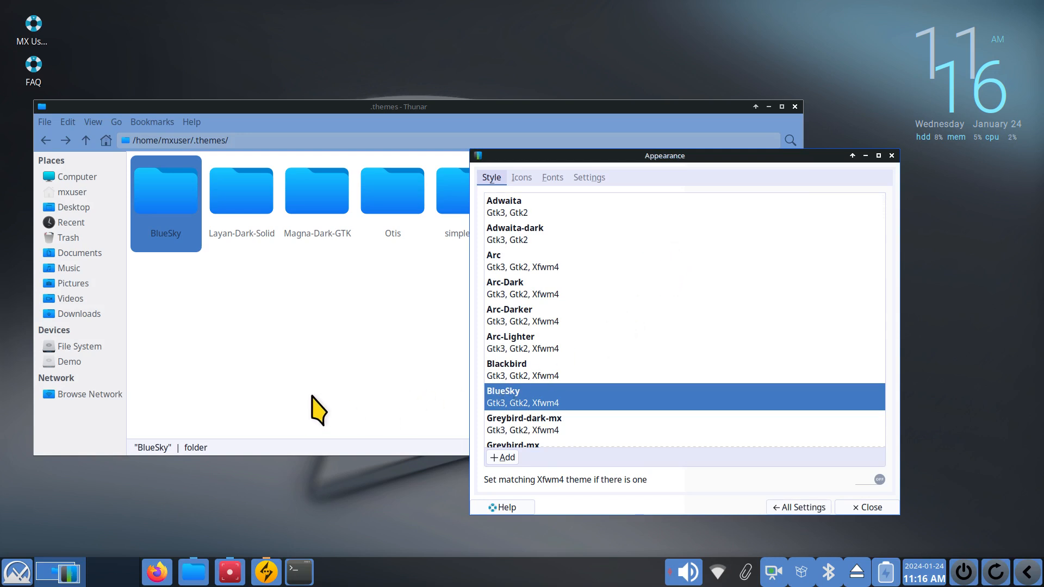
scroll(550, 401, "down", 5)
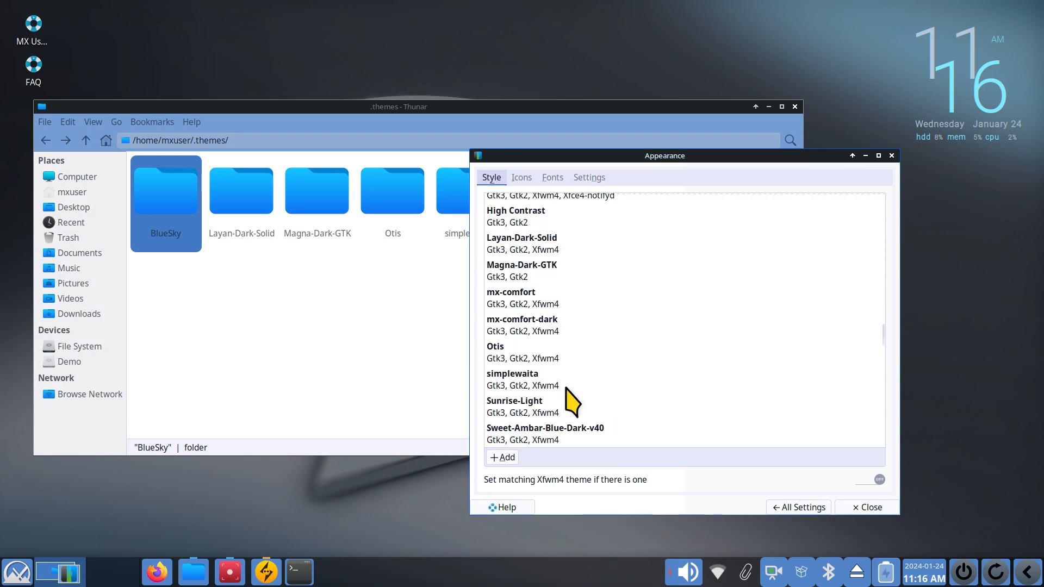
left_click(526, 412)
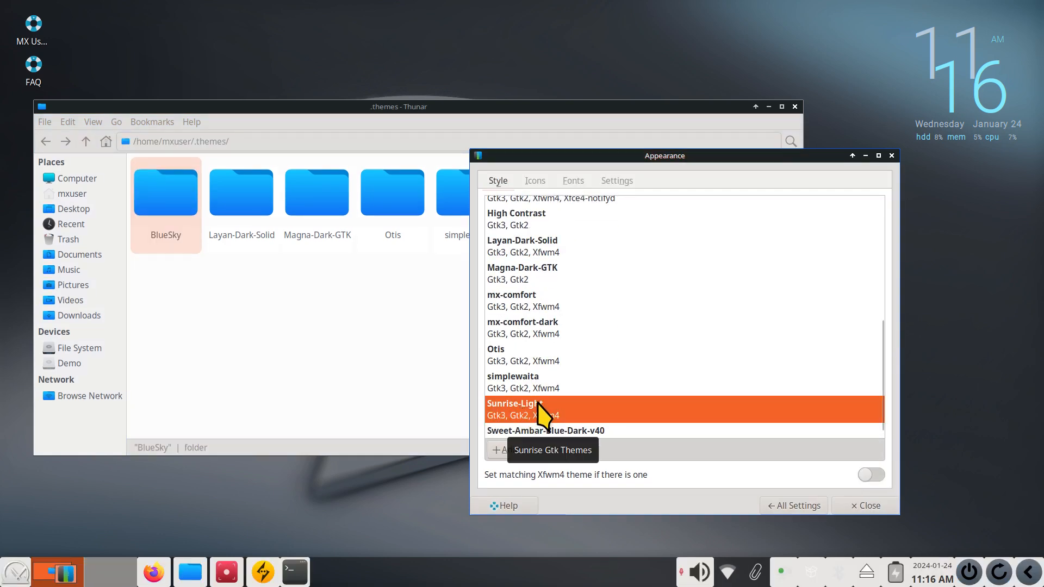
Check that Downloads holds the Sunrise-Light archive, and delete the Sunrise-Light folder from the home directory's .themes folder
left_click(92, 316)
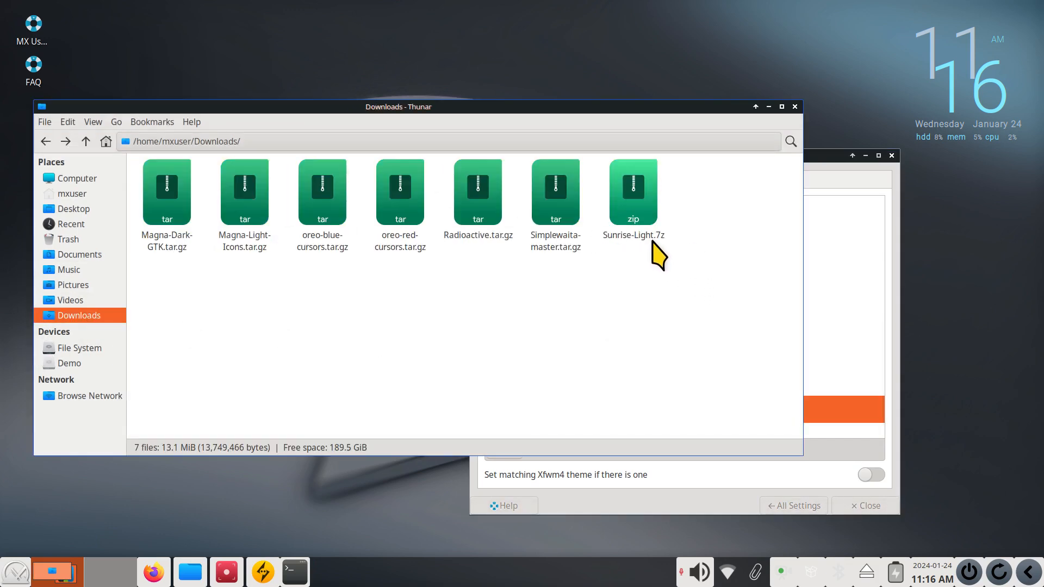
left_click(831, 156)
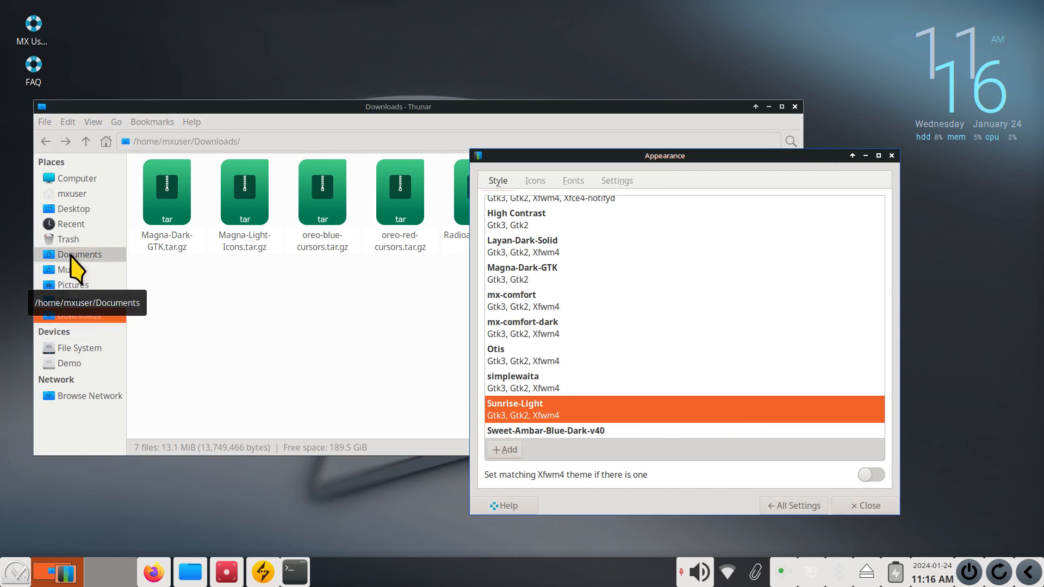
left_click(71, 194)
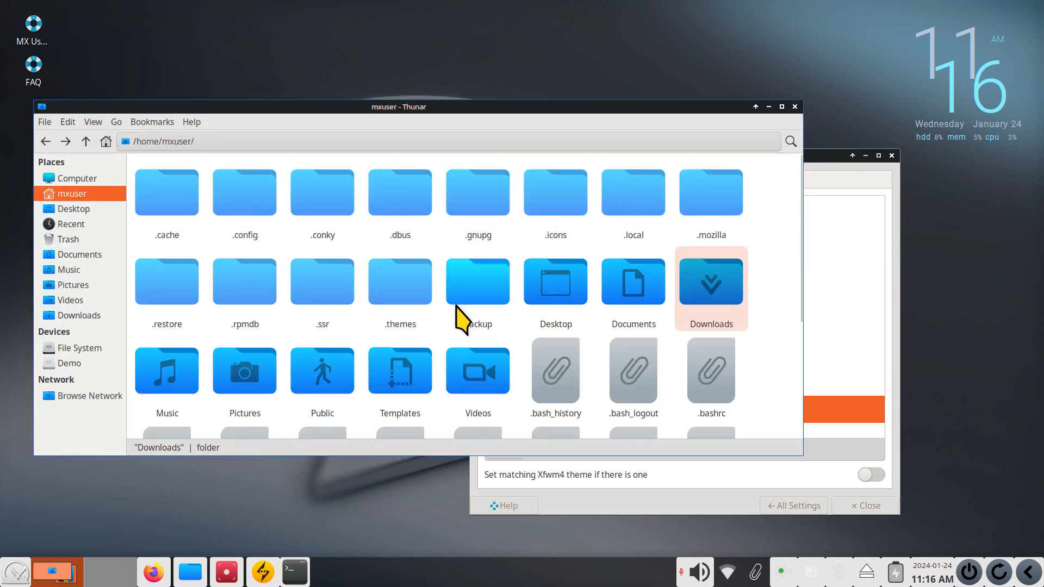
double_click(412, 299)
left_click(550, 210)
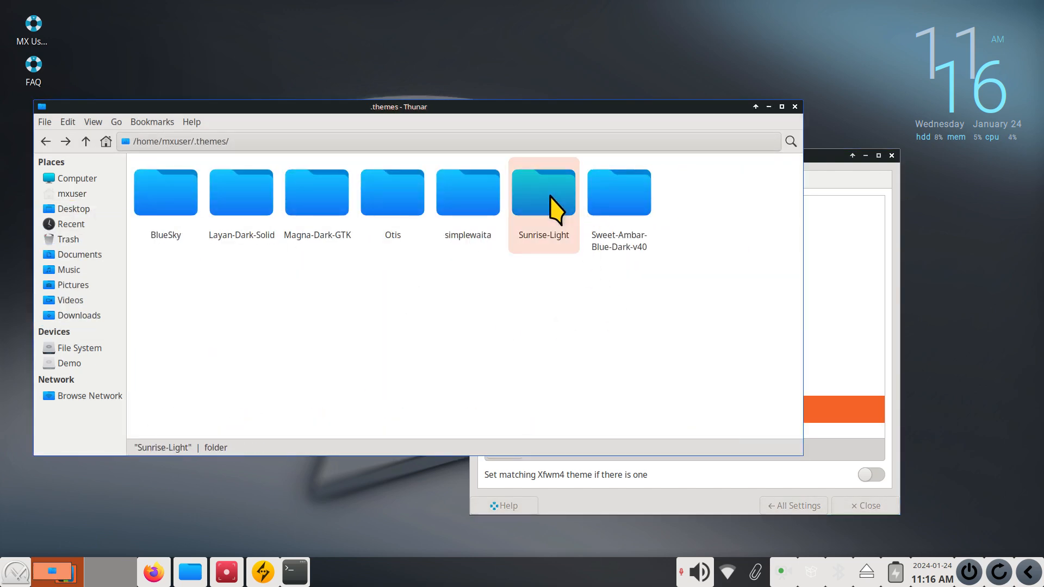
key("Right")
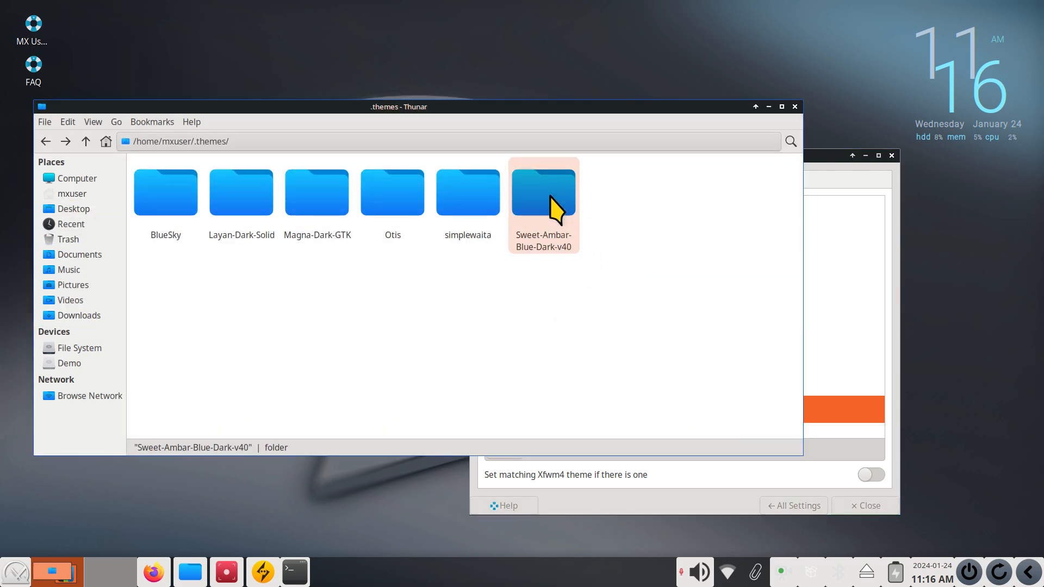
Reload the Appearance settings and apply the simplewaita style
left_click(824, 156)
left_click(794, 506)
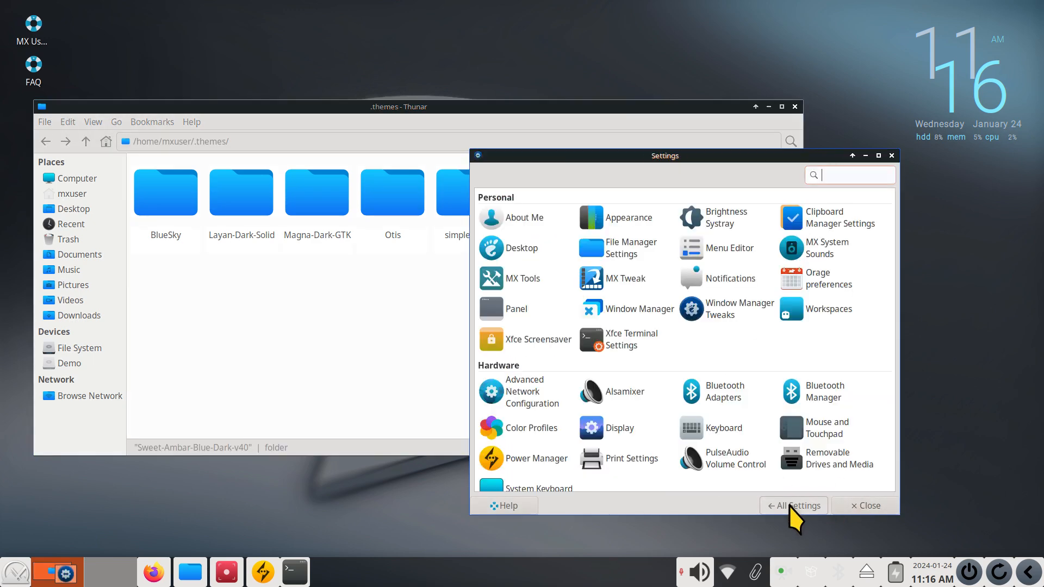
left_click(624, 217)
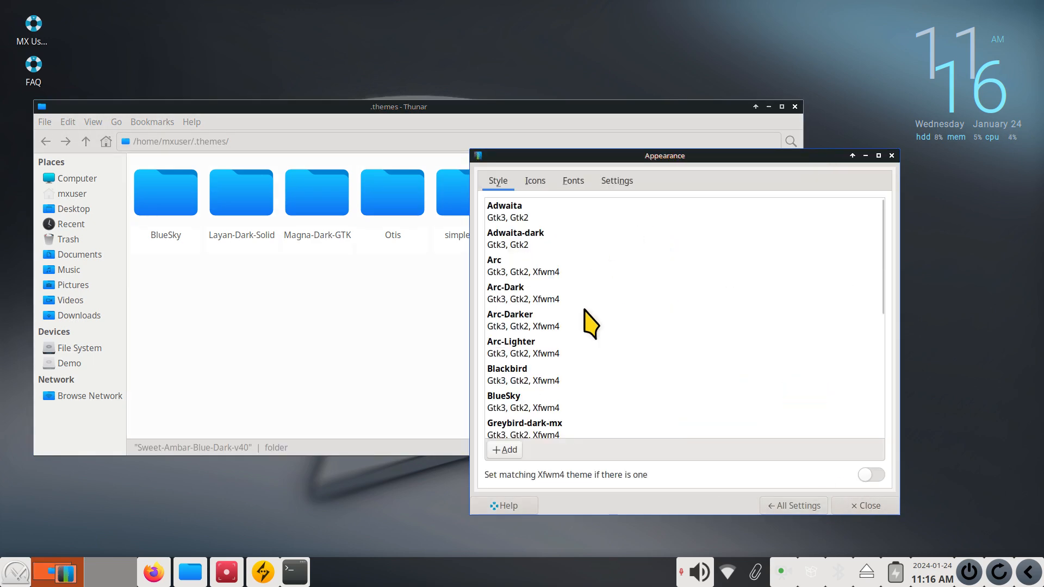
scroll(574, 379, "down", 2)
scroll(569, 367, "down", 6)
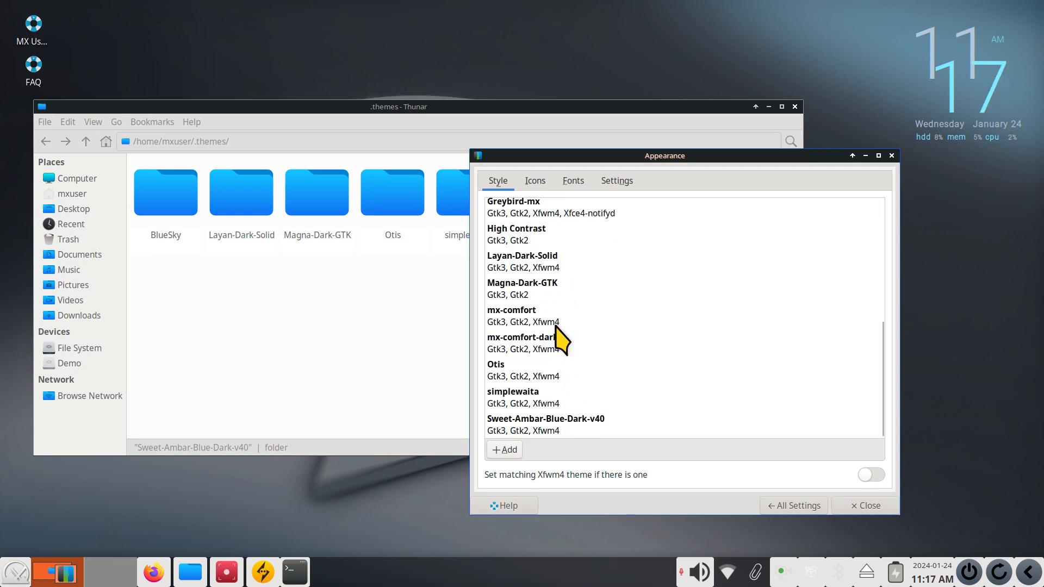
left_click(520, 397)
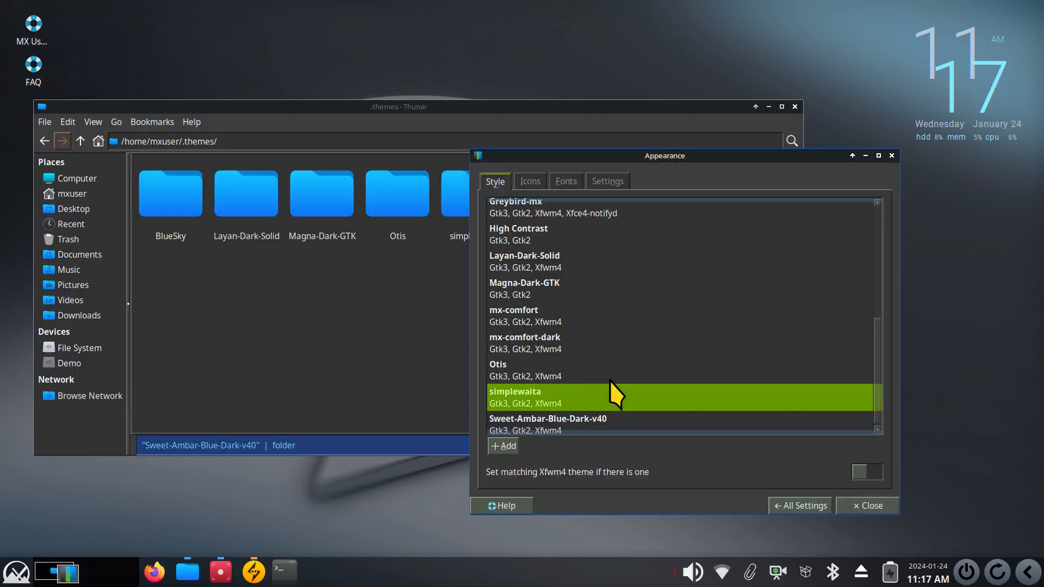
Try to install Sunrise-Light.7z from Downloads as a Gtk theme through the Appearance settings, finding it with the search "sun"
left_click_drag(564, 157, 452, 148)
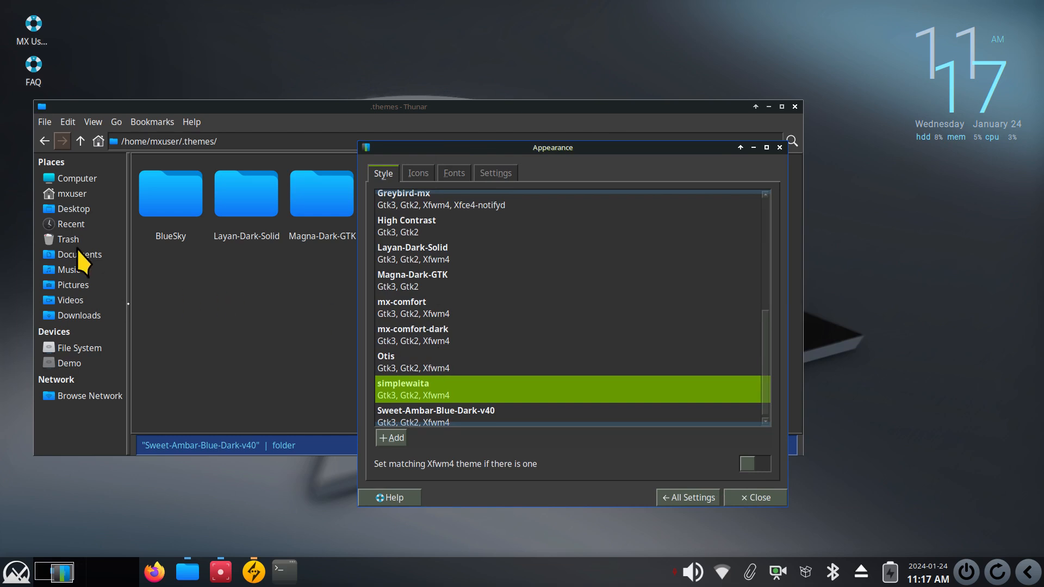
left_click(60, 315)
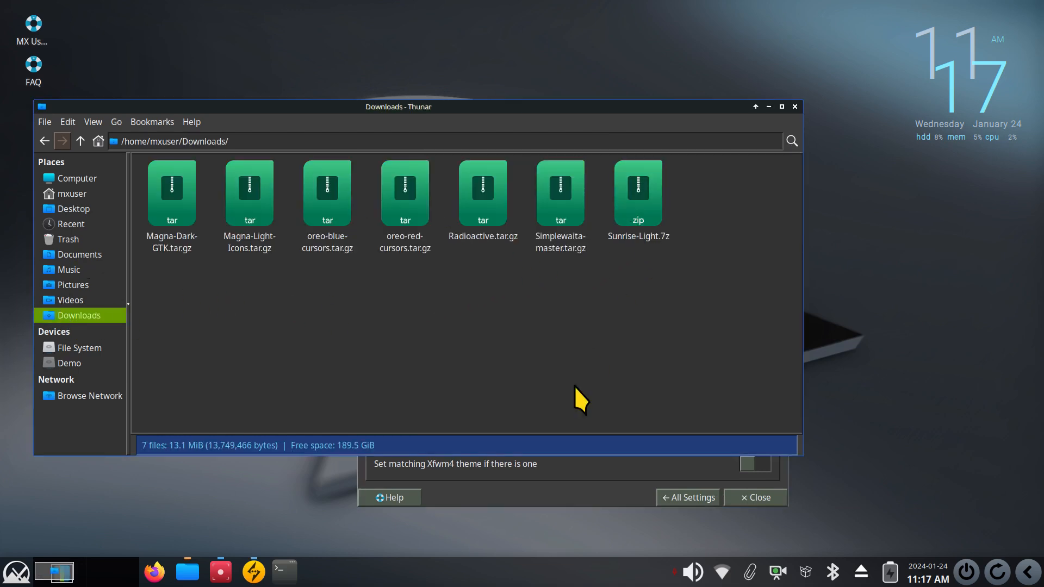
left_click(581, 476)
left_click(385, 432)
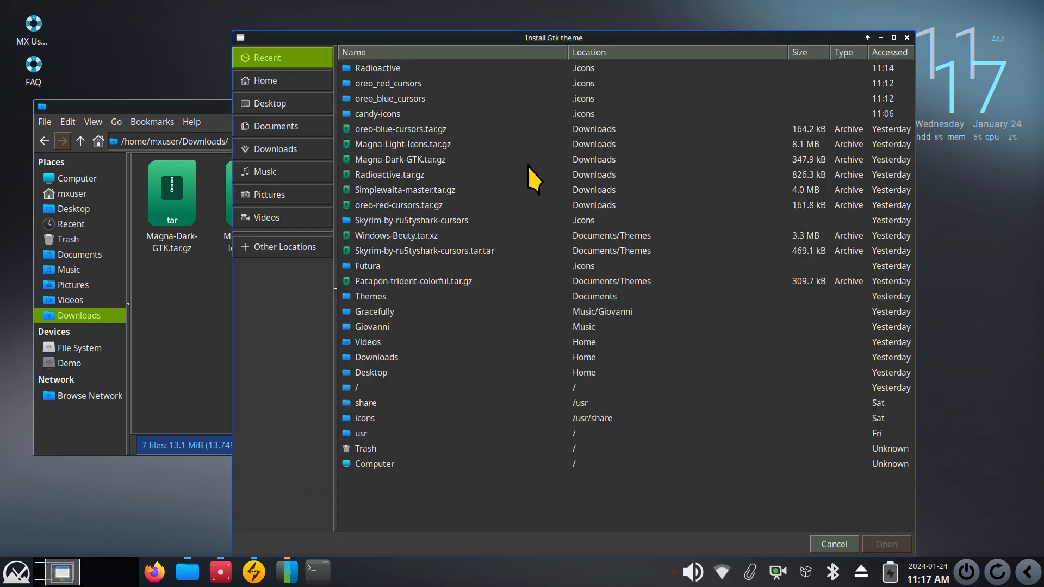
left_click(263, 150)
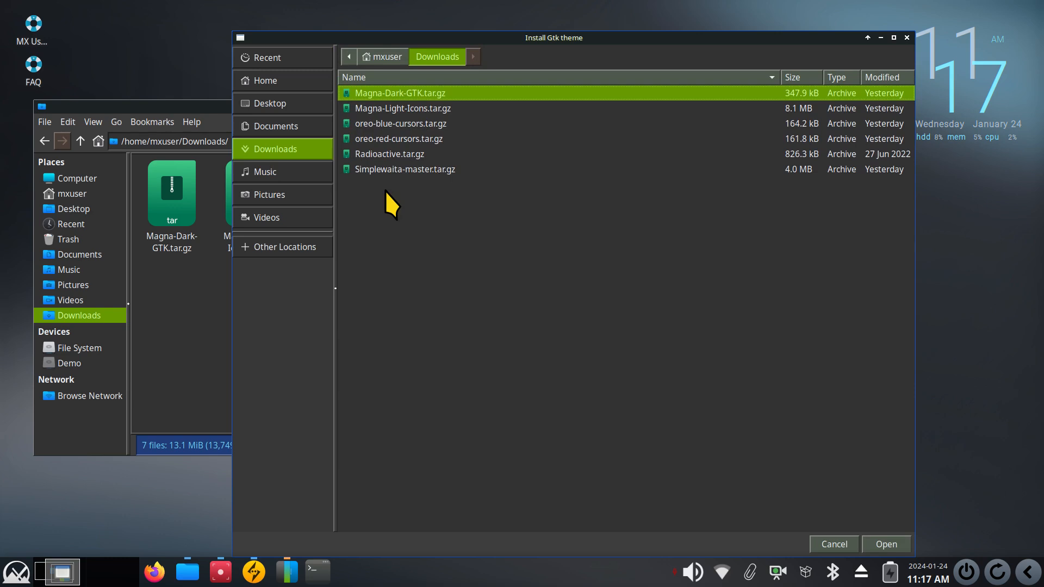
type("sun")
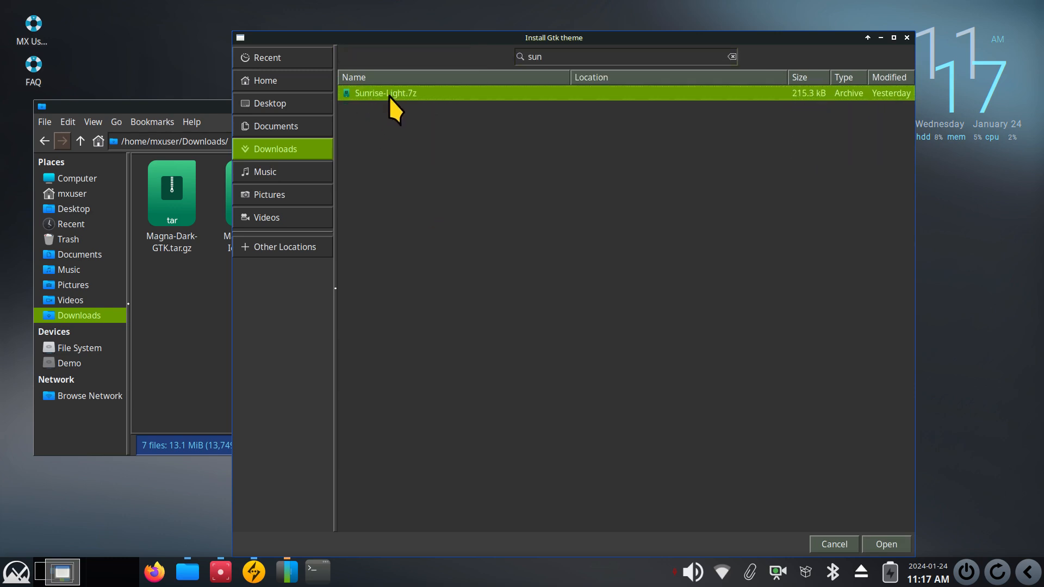
left_click(885, 545)
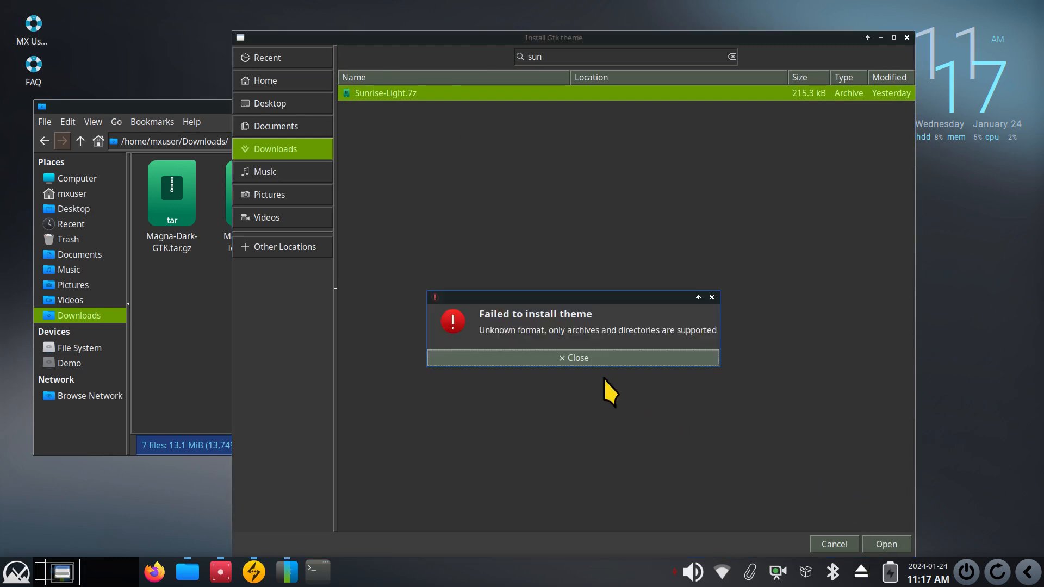
left_click(574, 357)
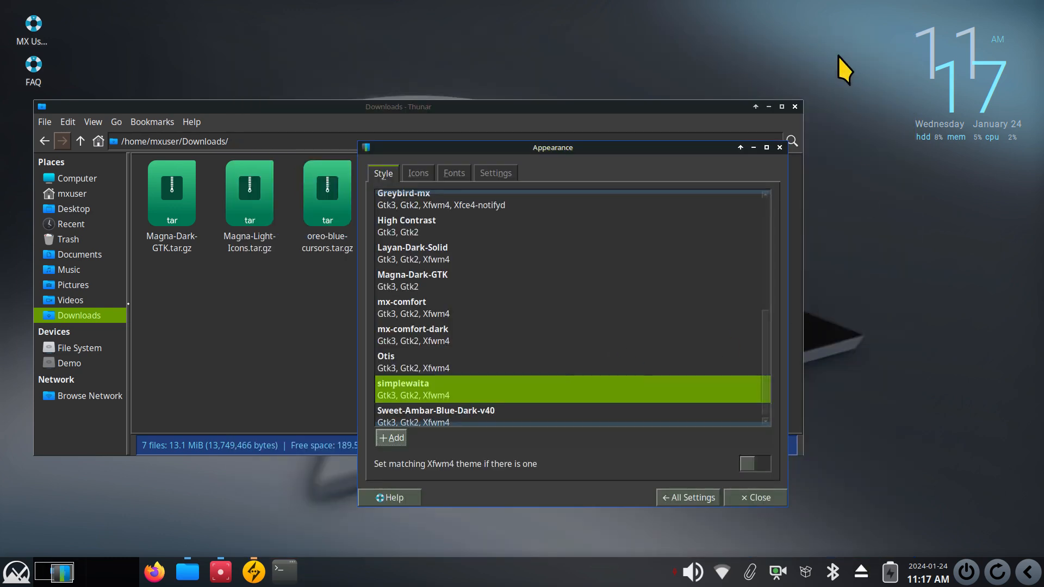
left_click(779, 148)
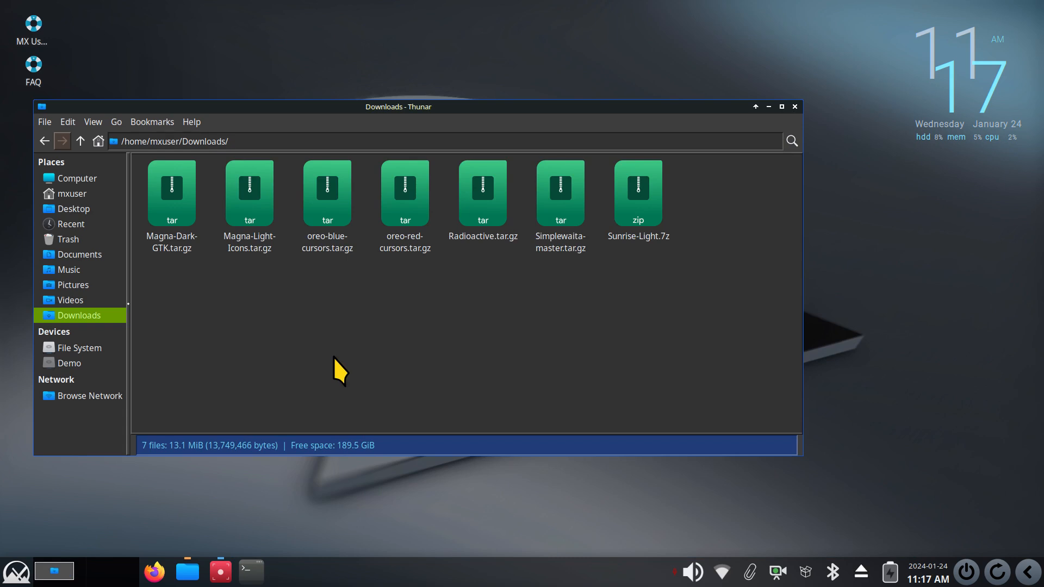
Extract Sunrise-Light.7z inside Downloads and move the extracted Sunrise-Light folder into the home directory's .themes folder
right_click(651, 185)
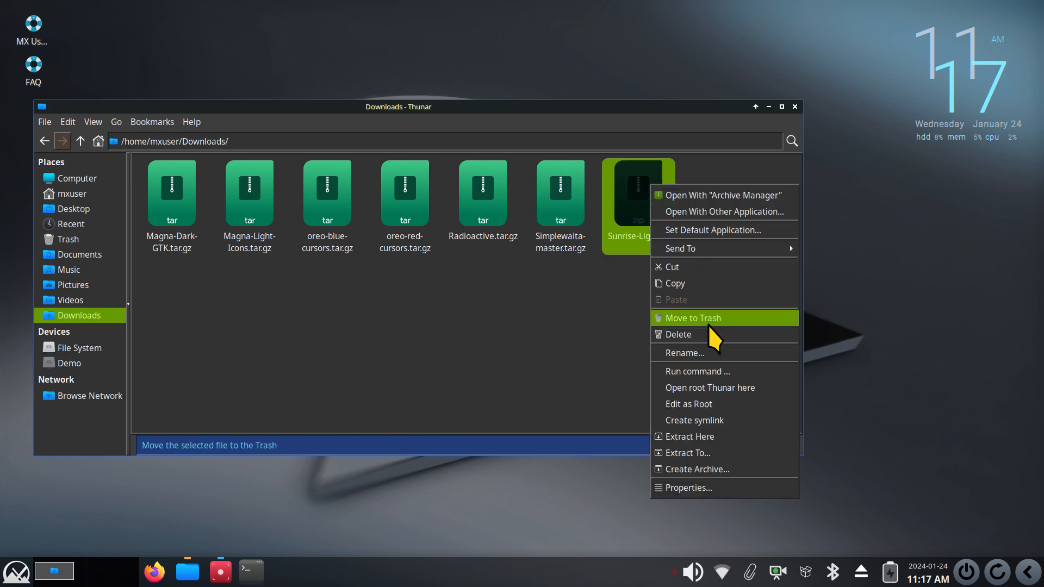
left_click(726, 436)
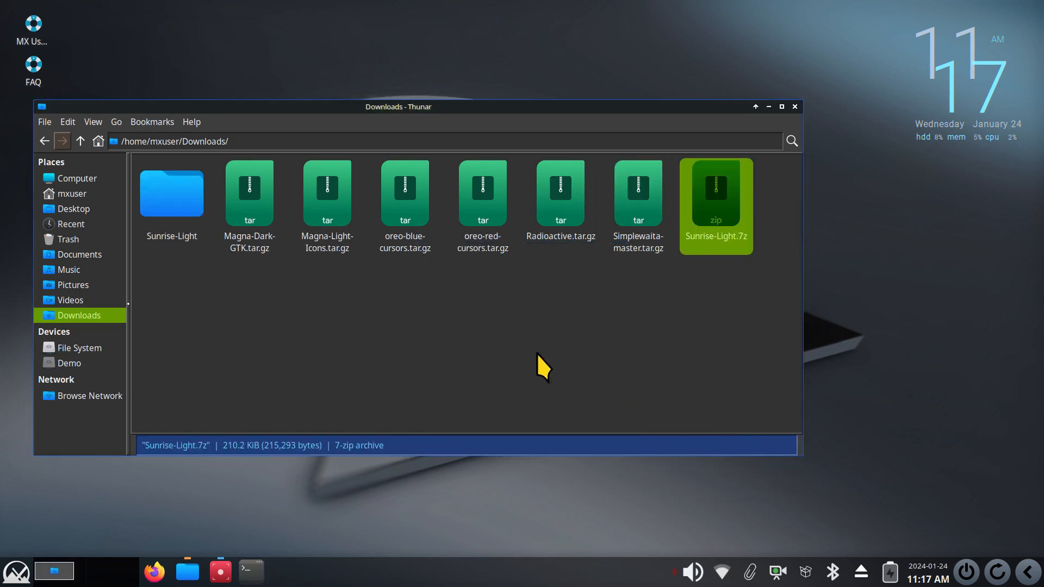
right_click(167, 181)
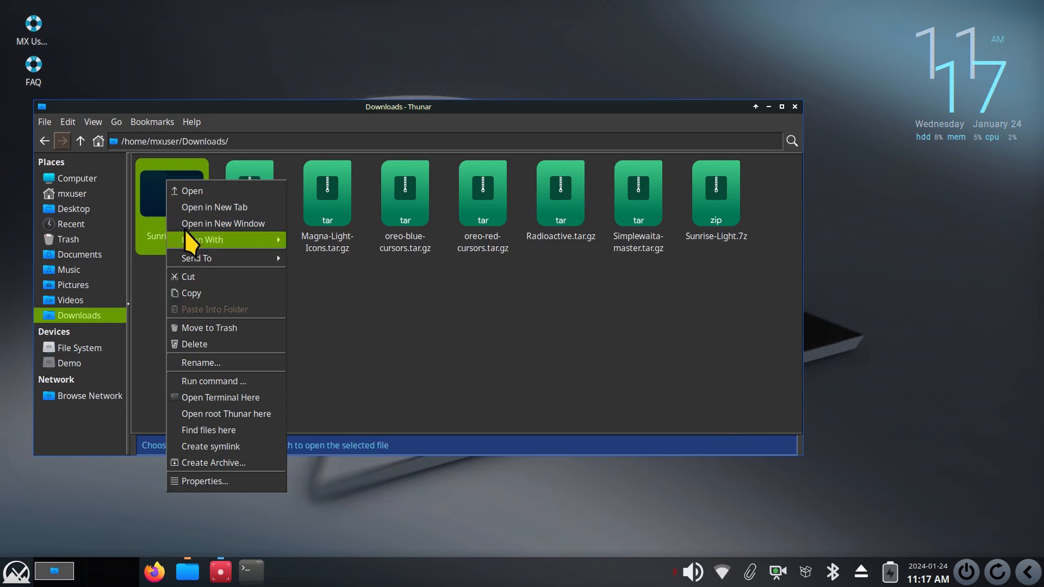
left_click(214, 282)
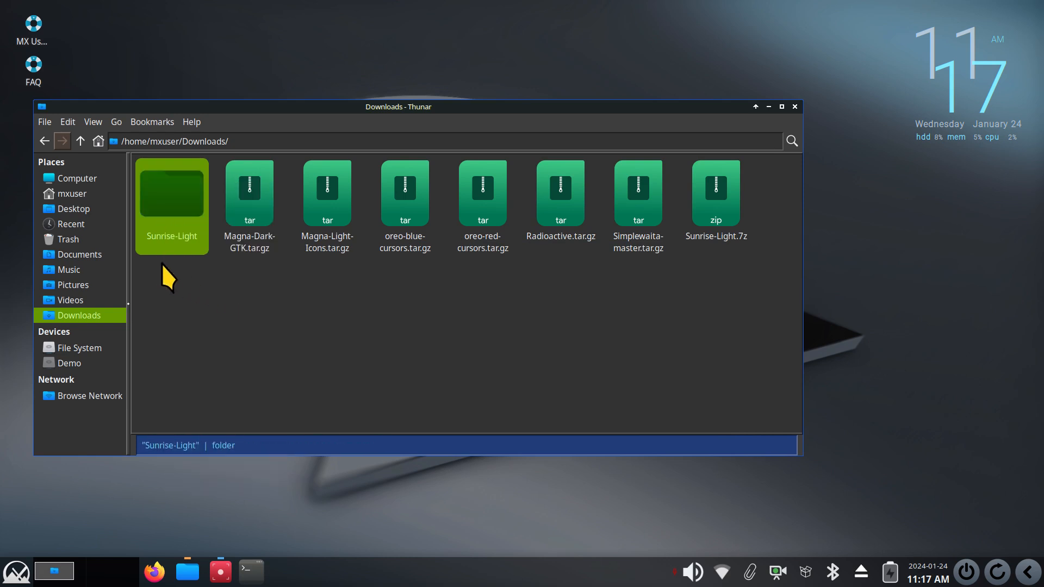
left_click(53, 192)
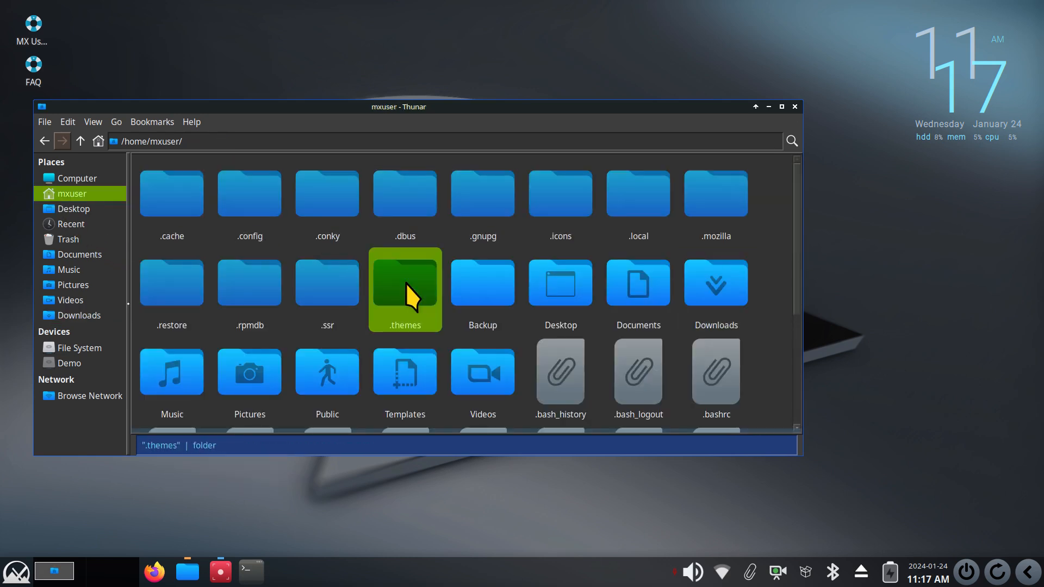
double_click(405, 291)
right_click(264, 270)
left_click(297, 315)
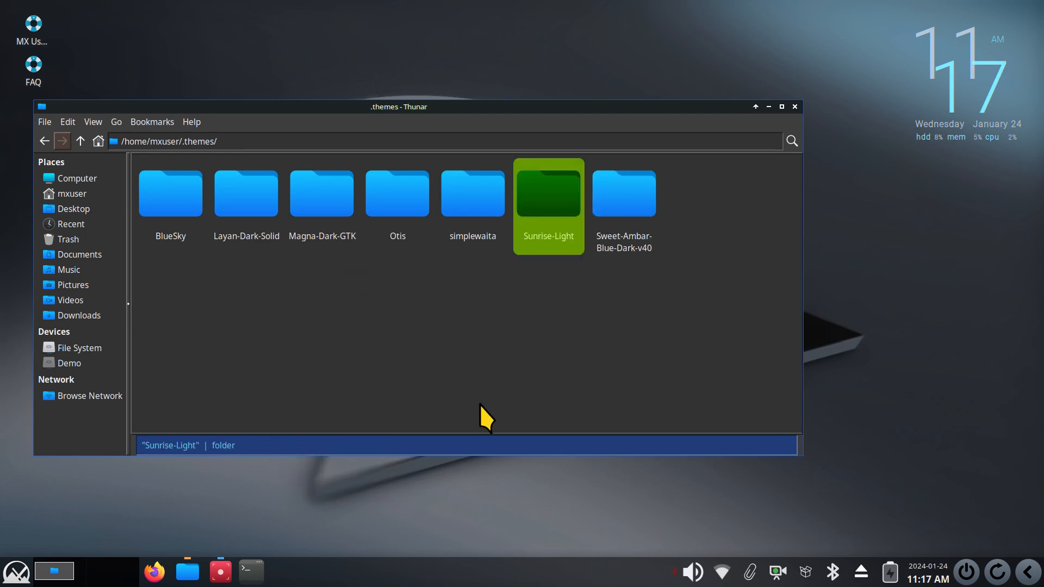
Apply the Sunrise-Light style in the Appearance settings, then close the settings and the file manager
left_click(17, 571)
left_click(247, 140)
left_click(480, 177)
scroll(495, 340, "down", 8)
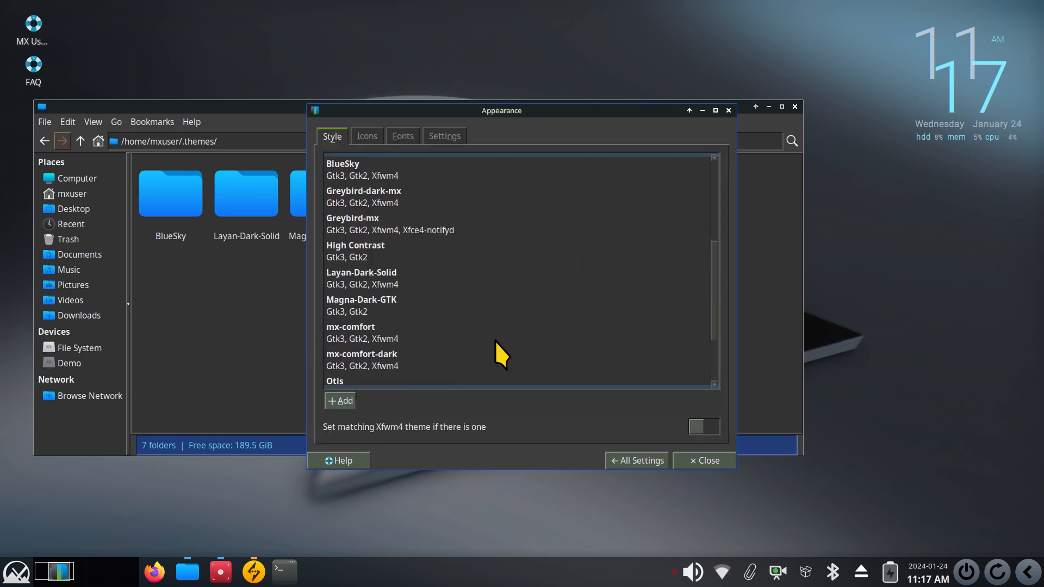
left_click(495, 340)
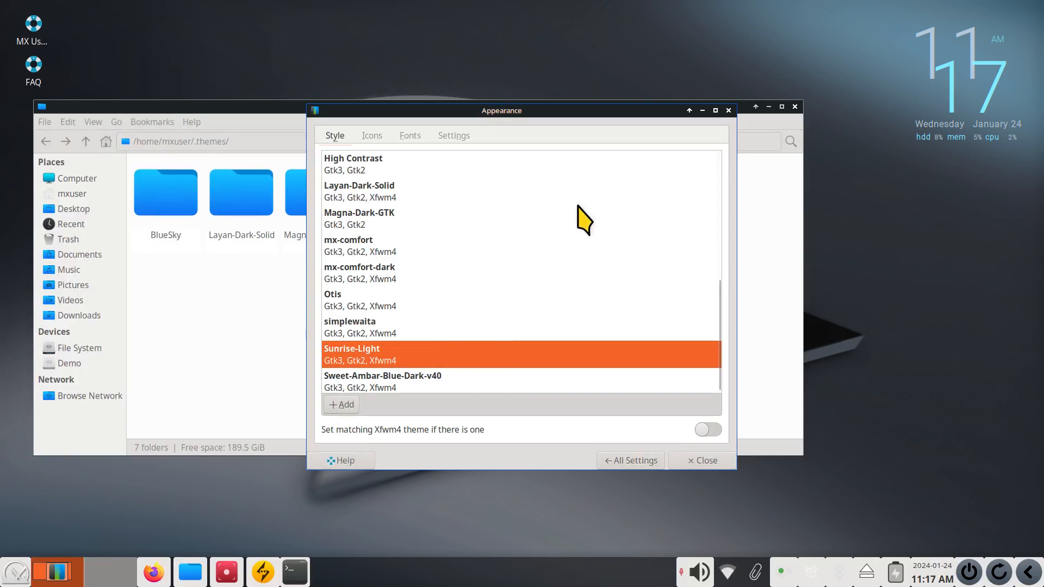
left_click_drag(430, 107, 337, 129)
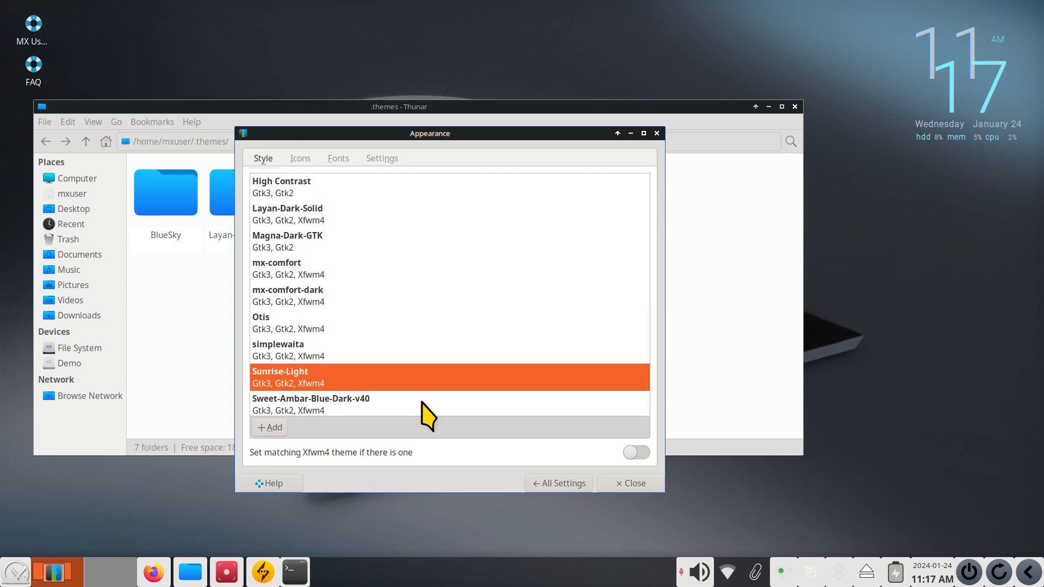
left_click(639, 483)
left_click(794, 107)
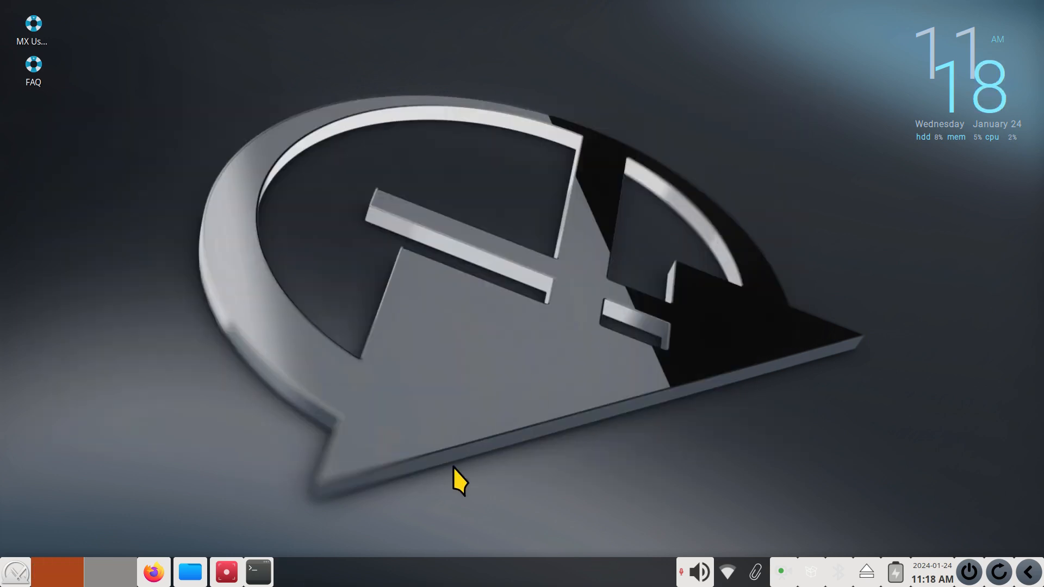
Switch to Firefox, glance through the application menu under the new style, and open the bookmarked Linux for Seniors YouTube channel
left_click(153, 572)
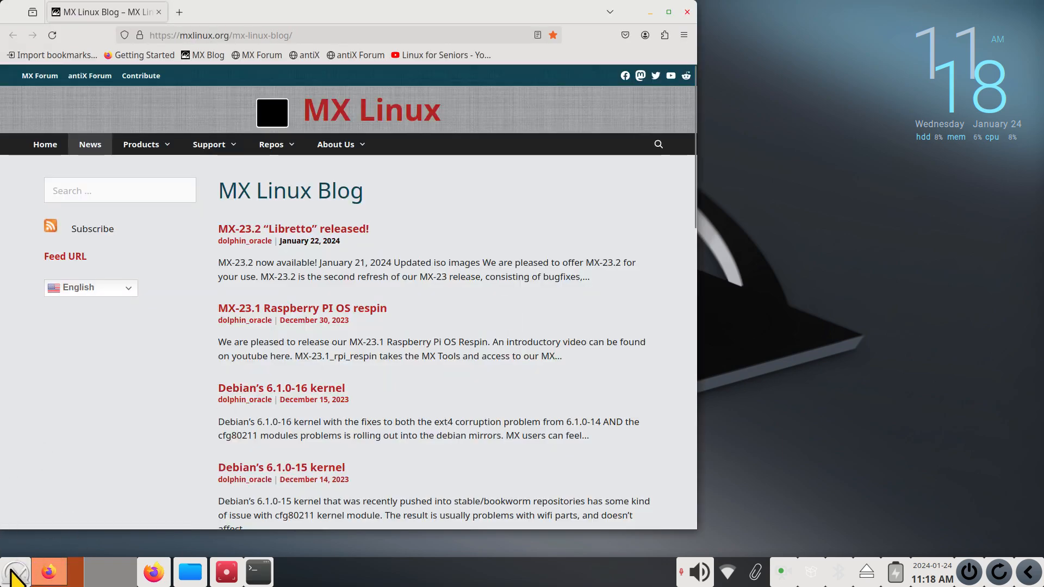
left_click(17, 572)
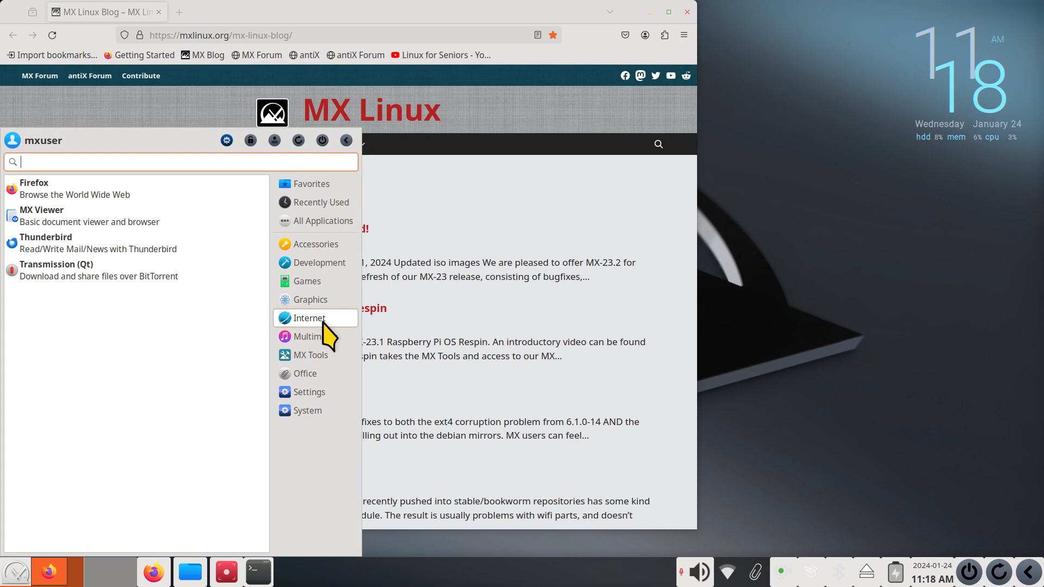
left_click(479, 179)
left_click(435, 55)
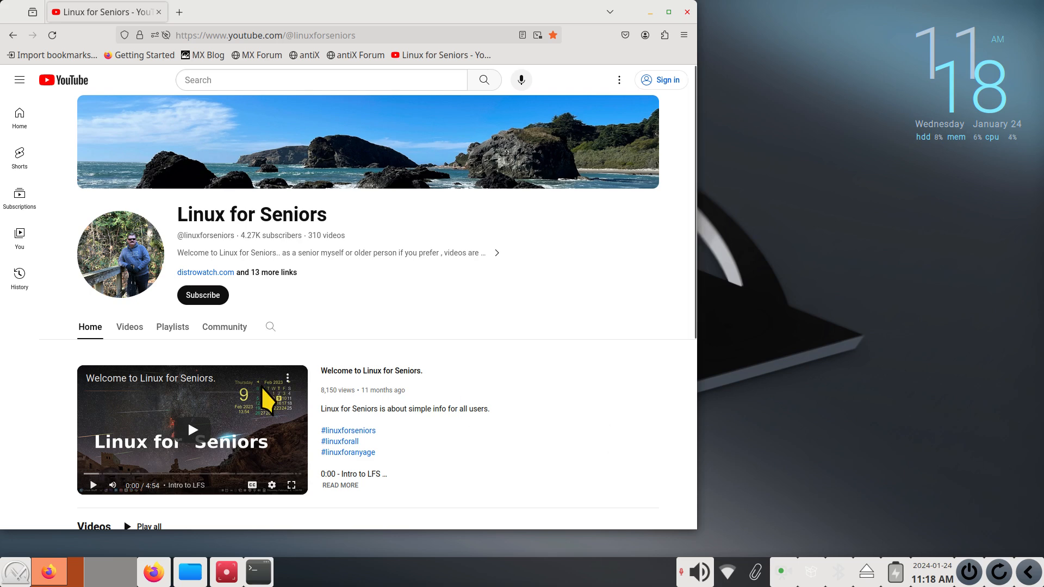
Apply the Adwaita-dark style in the Appearance settings, view the available icon themes, and close the settings
left_click(12, 574)
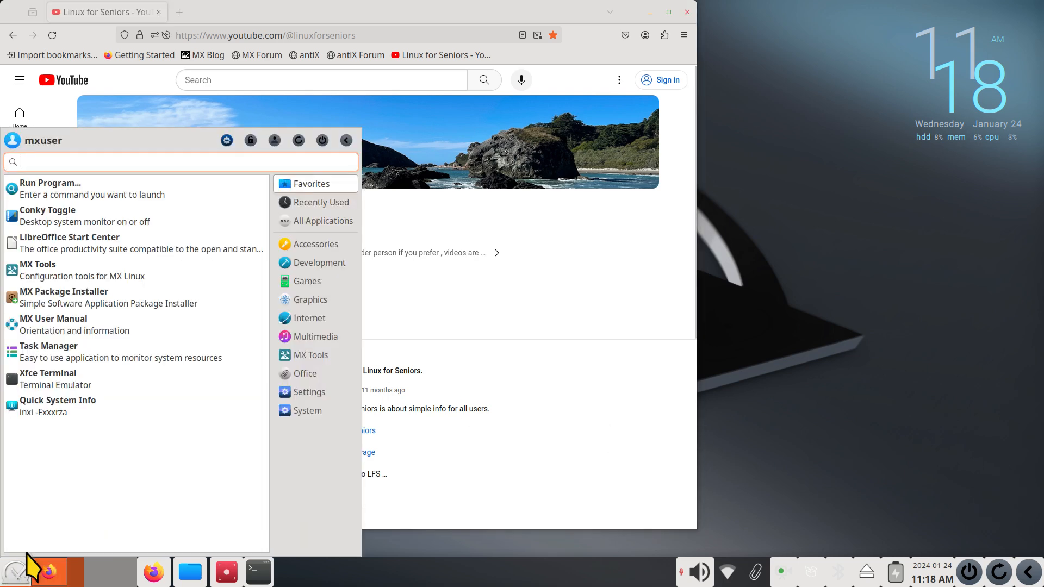
left_click(227, 140)
left_click(458, 177)
left_click(369, 195)
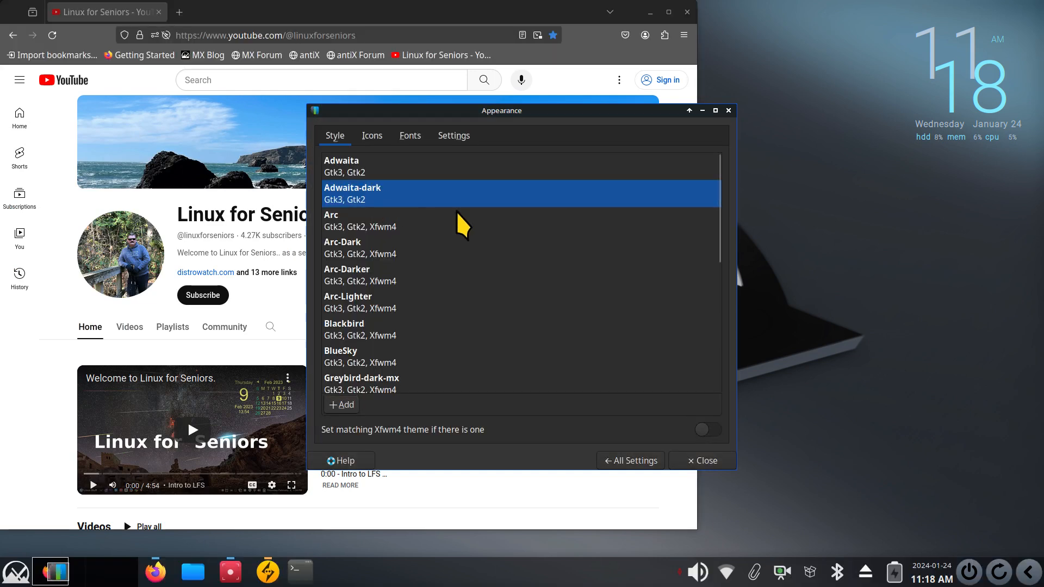
left_click(370, 137)
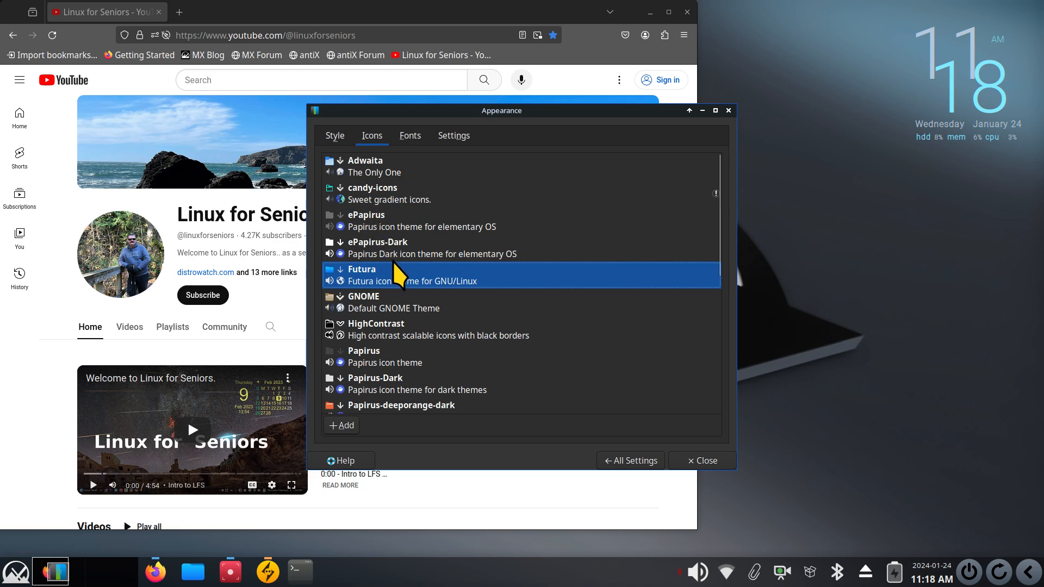
left_click(711, 459)
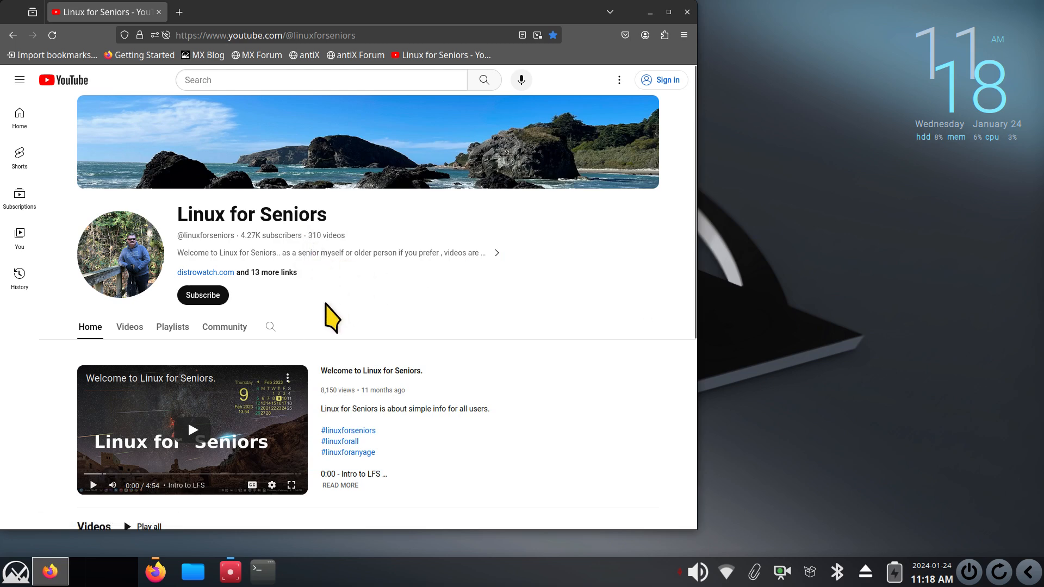
Search the Linux for Seniors channel for "mx" and look through the resulting videos
left_click(270, 326)
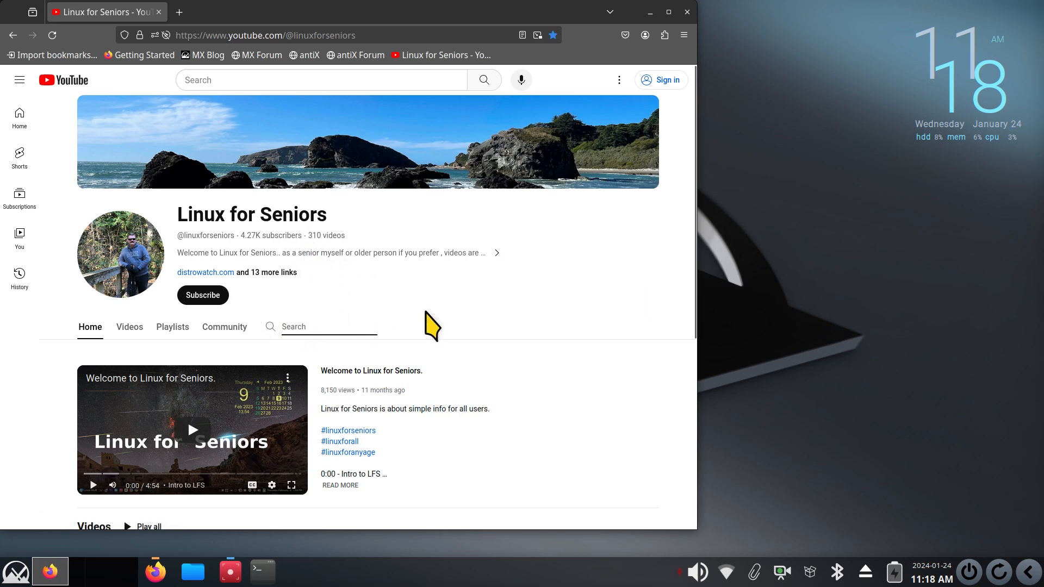
type("mx")
key("Return")
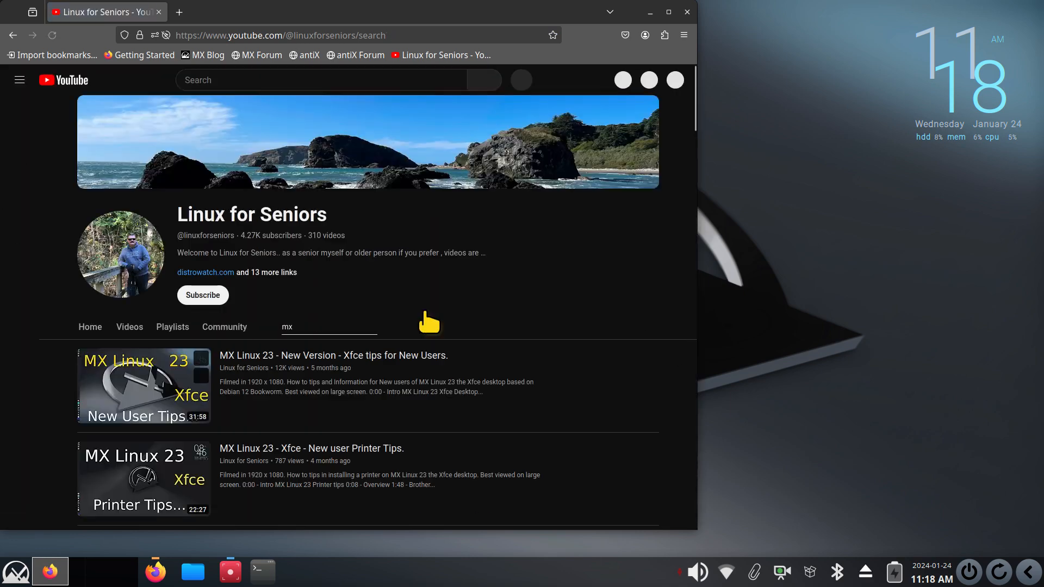
scroll(427, 318, "down", 6)
scroll(427, 315, "down", 5)
scroll(427, 315, "up", 11)
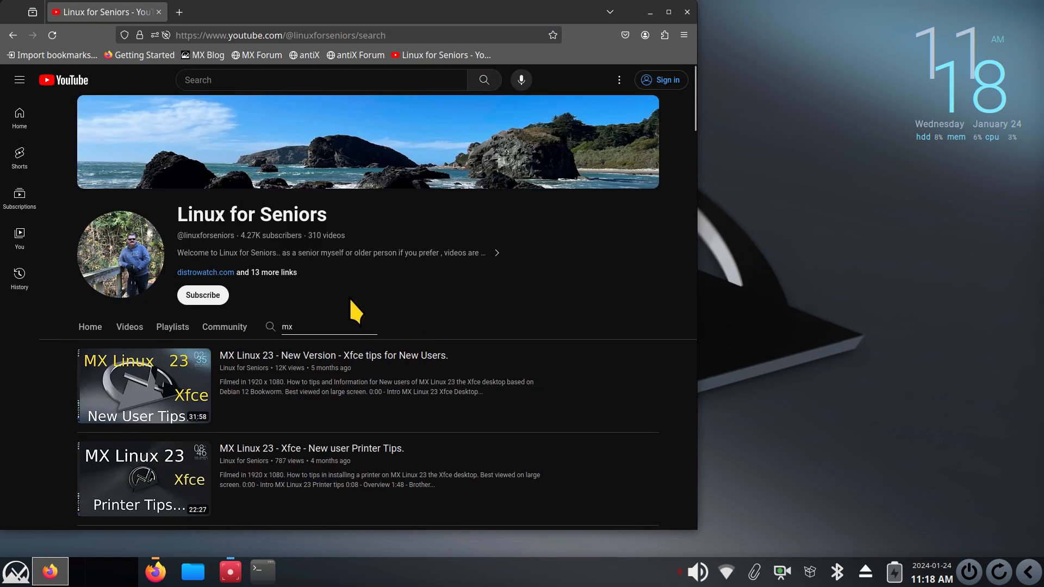
Open the channel's full description, highlight the passage about the official site, and follow its xfce-look.org link
left_click(205, 255)
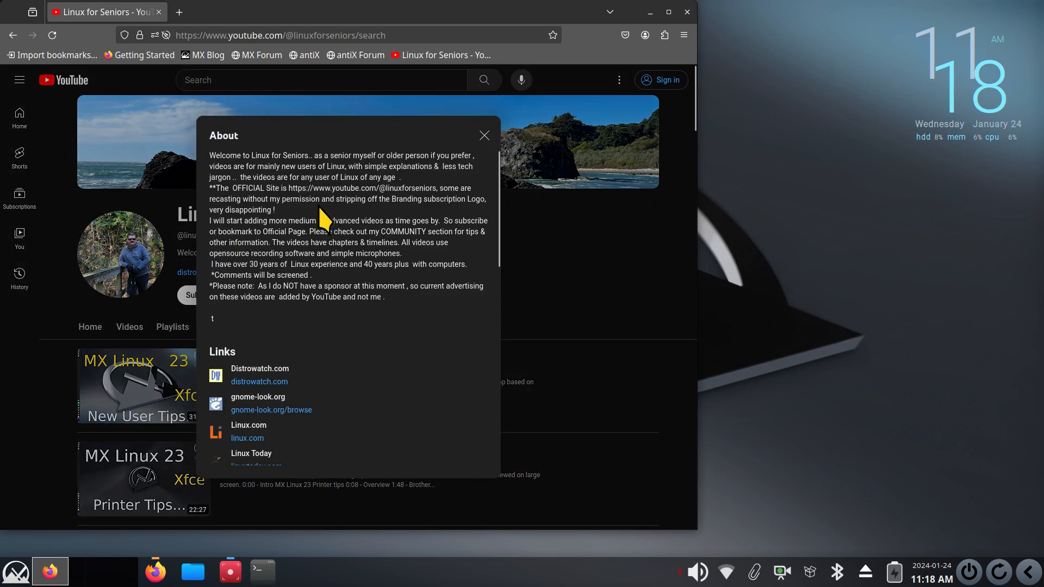
left_click_drag(246, 176, 488, 207)
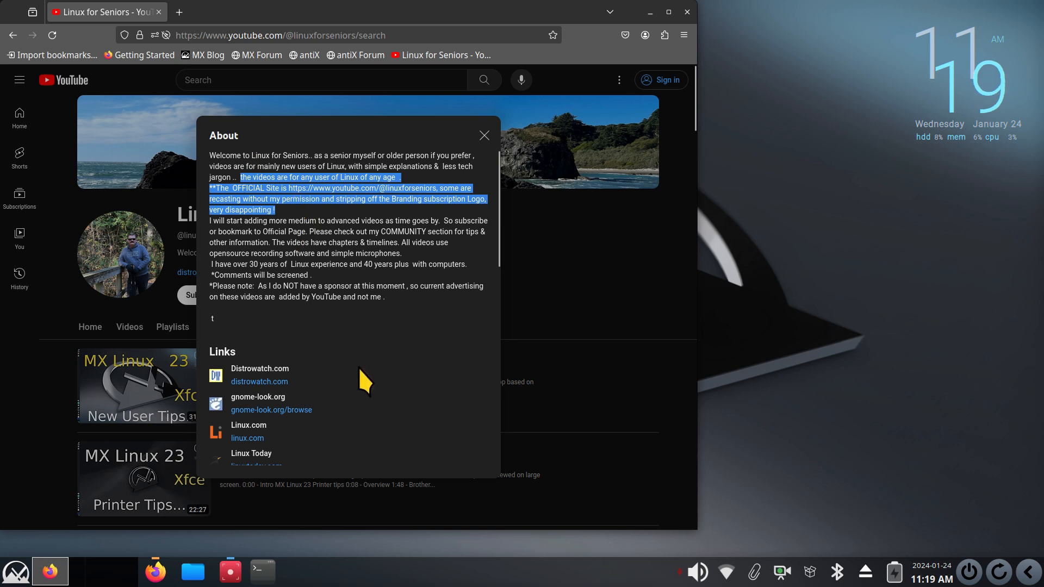
scroll(361, 363, "down", 10)
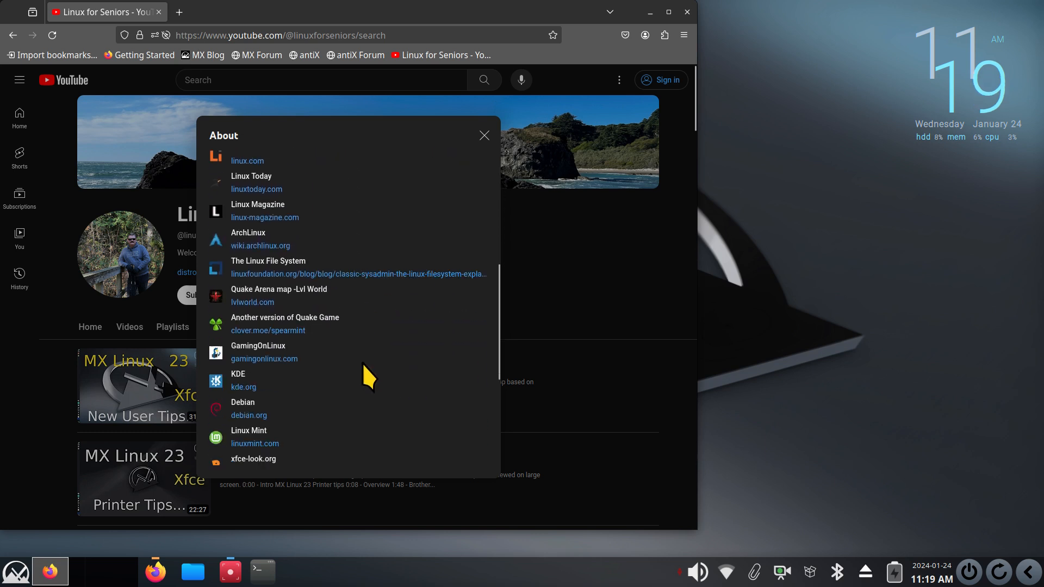
scroll(362, 363, "down", 1)
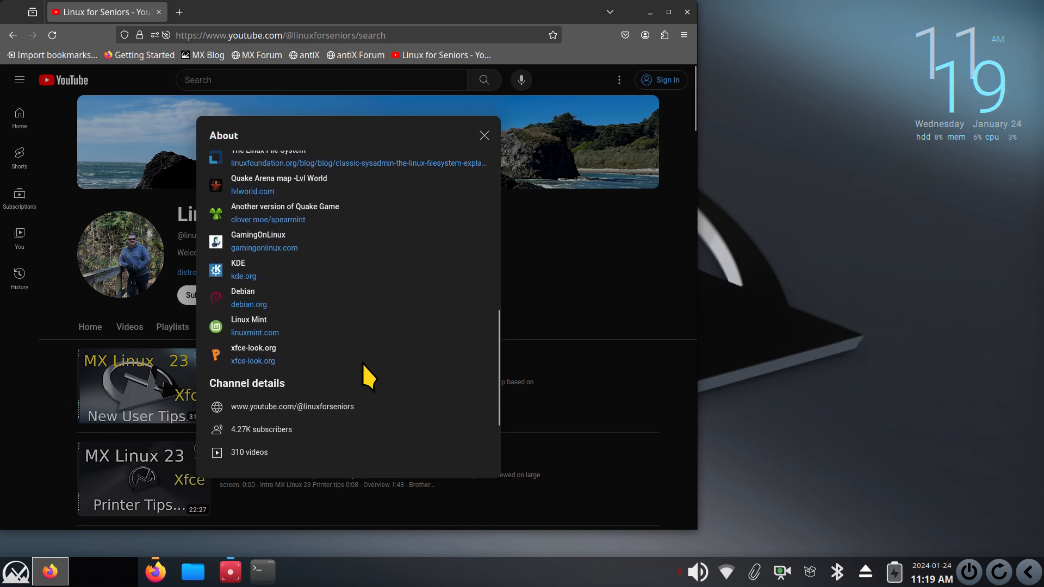
left_click(251, 362)
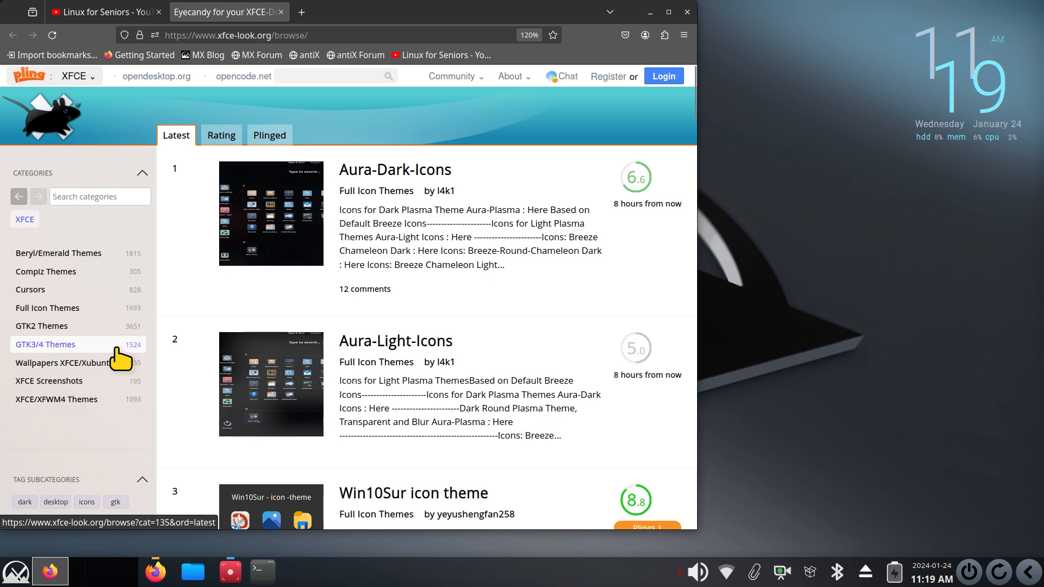
Browse the latest entries in the GTK3/4 Themes category and view the downloadable files for Sunrise Gtk Themes
left_click(84, 346)
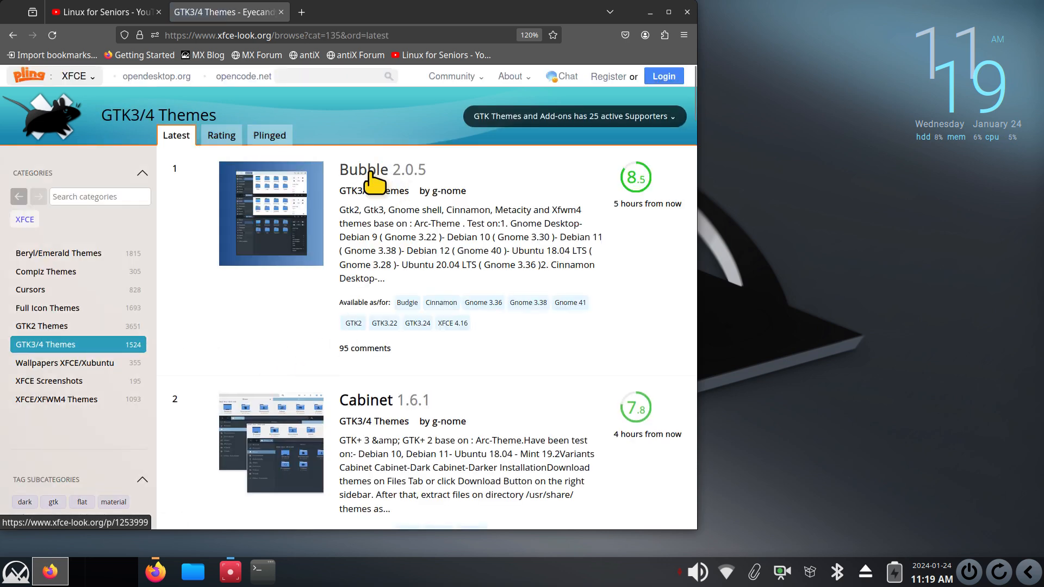
left_click(229, 140)
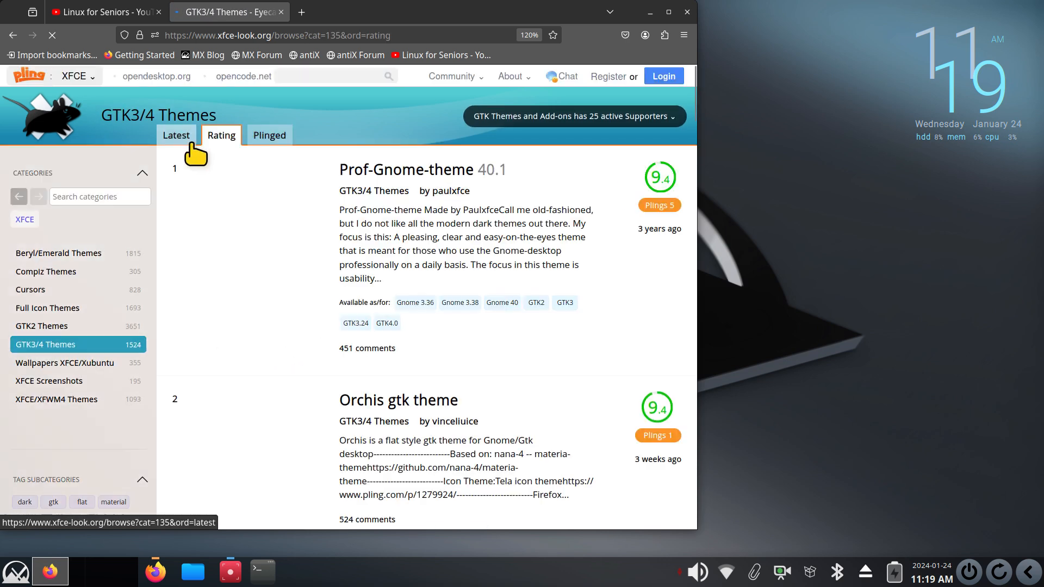
left_click(171, 137)
scroll(375, 310, "down", 10)
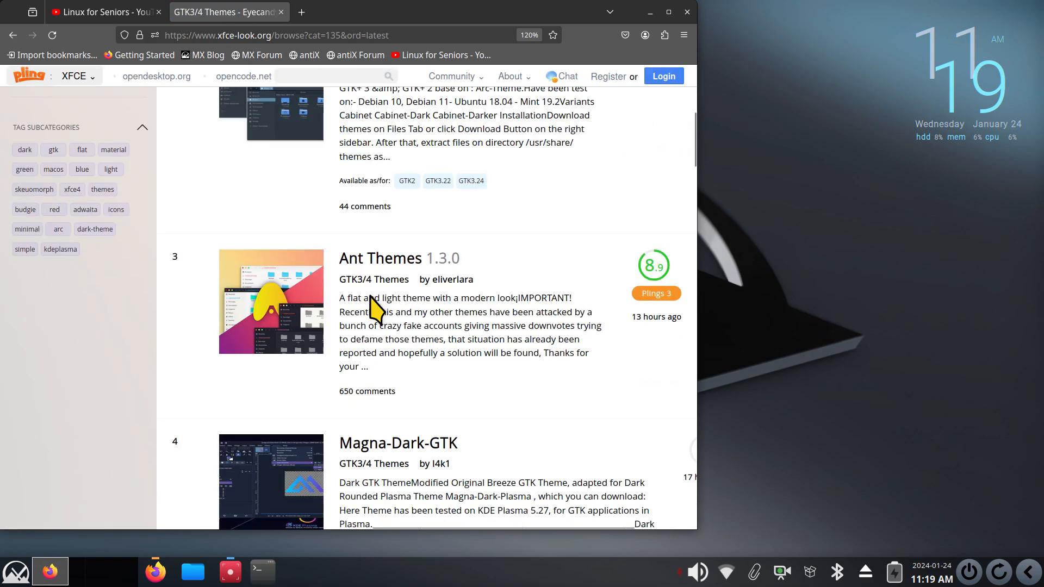
left_click(387, 336)
scroll(389, 338, "down", 5)
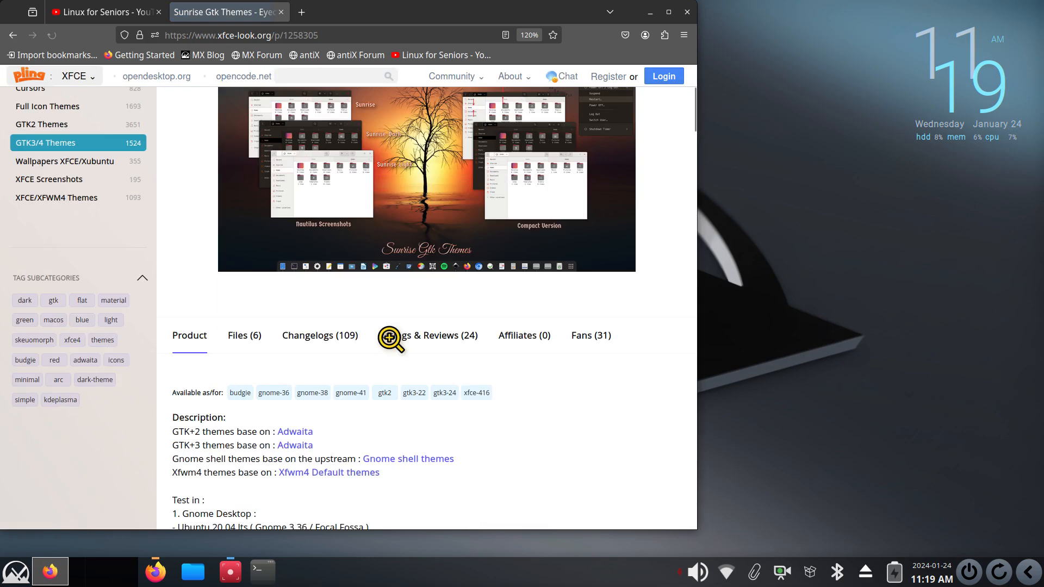
left_click(245, 274)
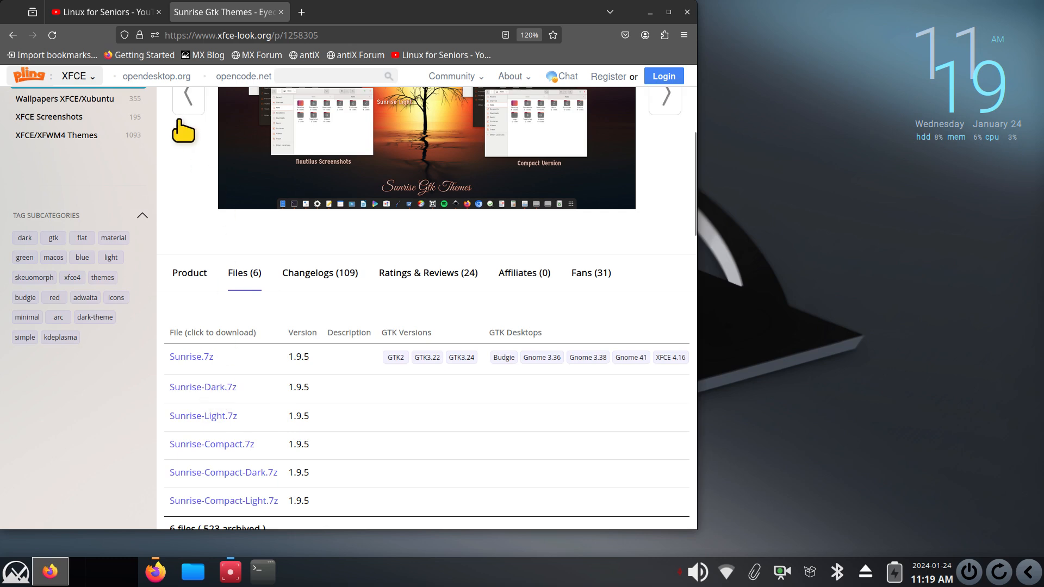
Return to the GTK3/4 theme list and view the downloadable files for Magna-Dark-GTK
left_click(12, 35)
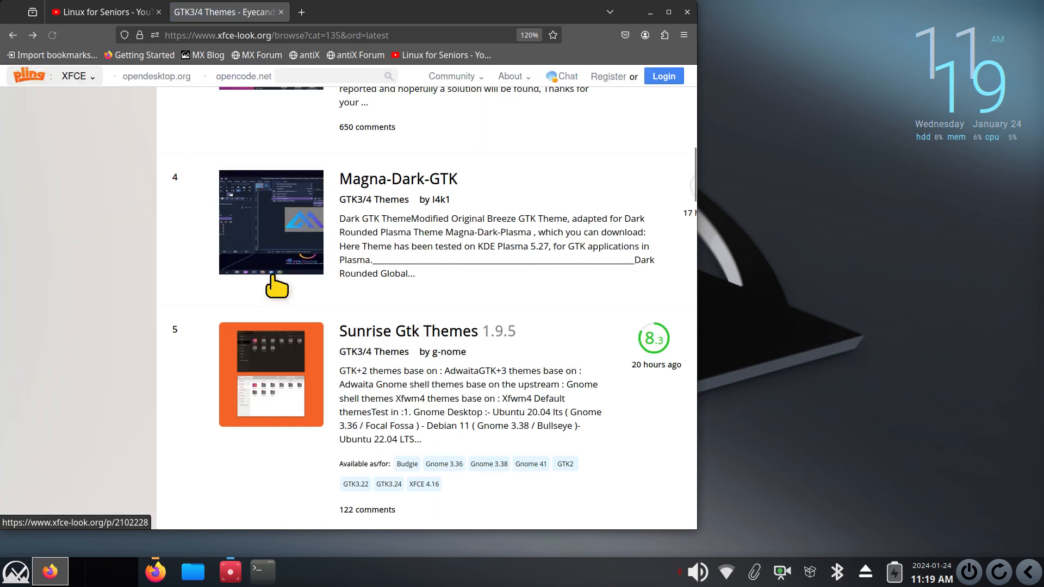
left_click(401, 182)
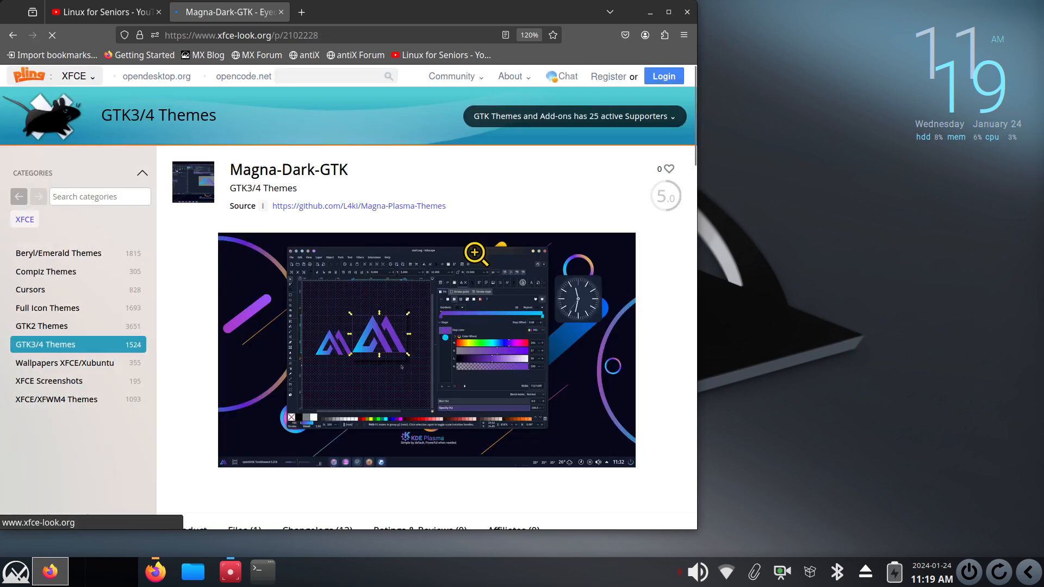
scroll(361, 303, "down", 5)
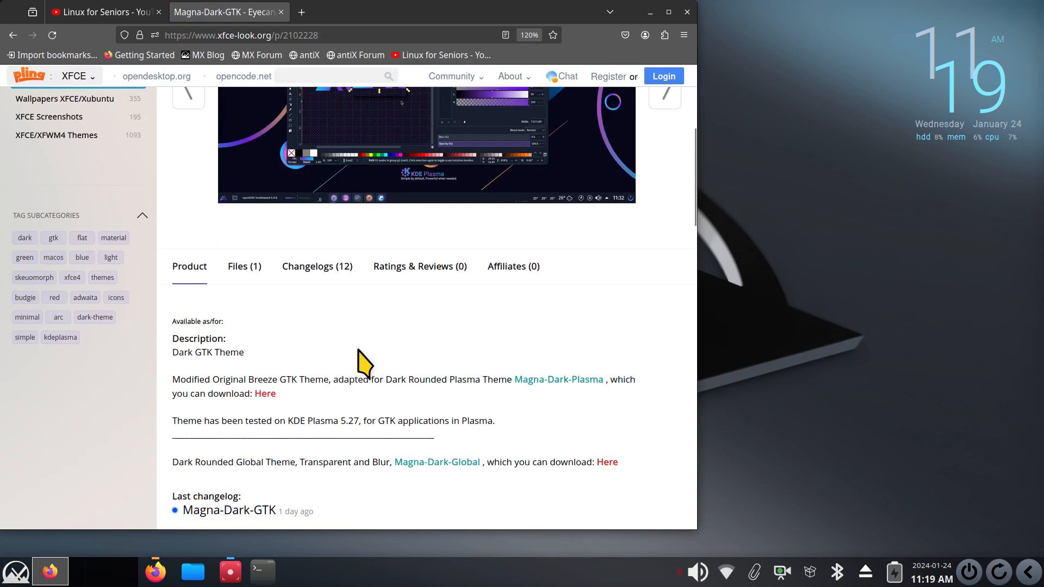
left_click(243, 267)
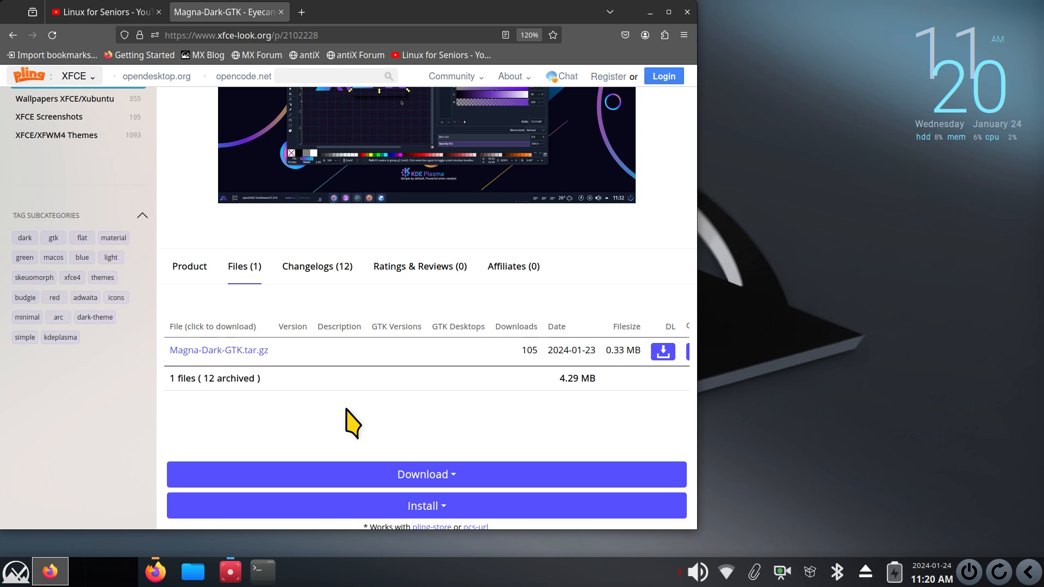
Review the Magna-Dark-GTK page, bring up the download prompt for Magna-Dark-GTK.tar.gz, and dismiss it without downloading
scroll(346, 409, "up", 5)
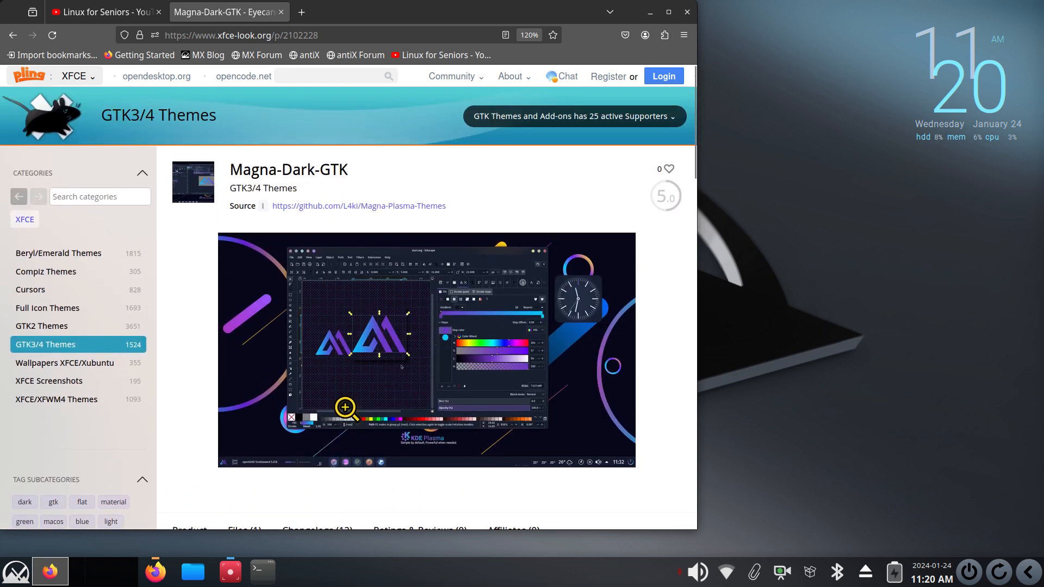
scroll(306, 408, "down", 1)
scroll(306, 409, "down", 4)
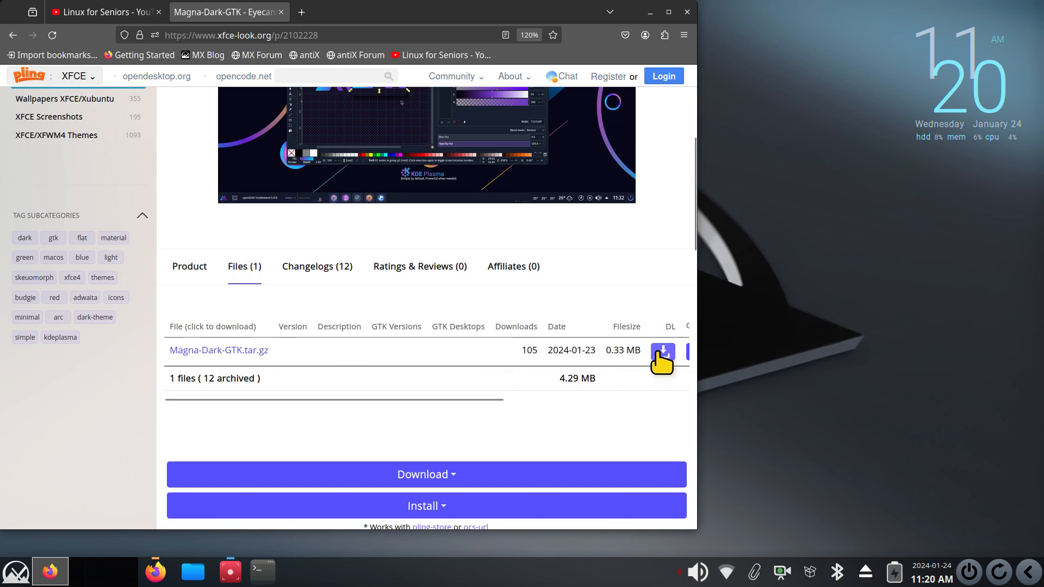
left_click(224, 352)
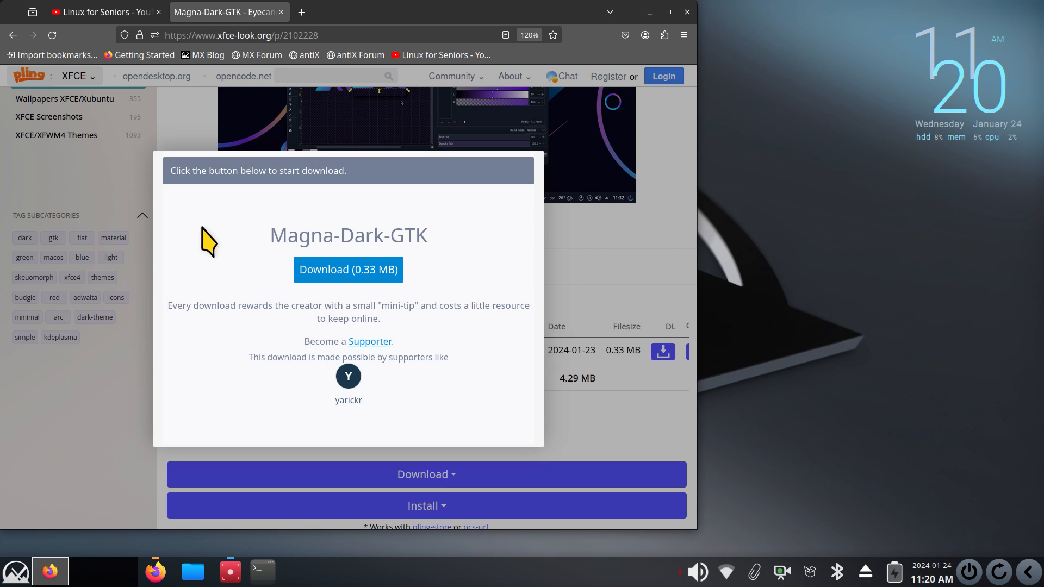
left_click(183, 121)
Switch to the Full Icon Themes category and open the Dexy-Color-Light-Icons page
scroll(236, 238, "up", 3)
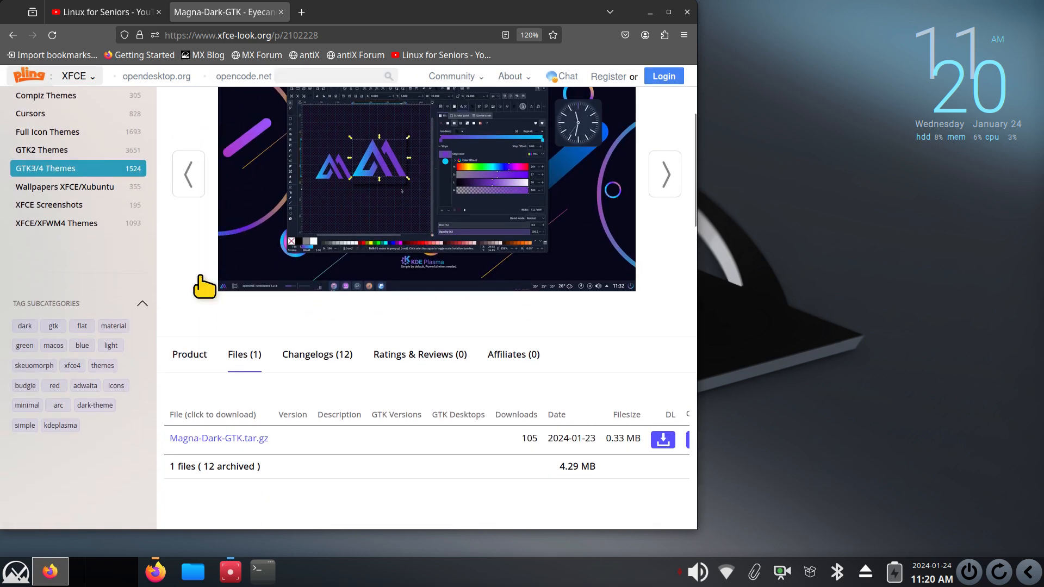
scroll(205, 287, "up", 5)
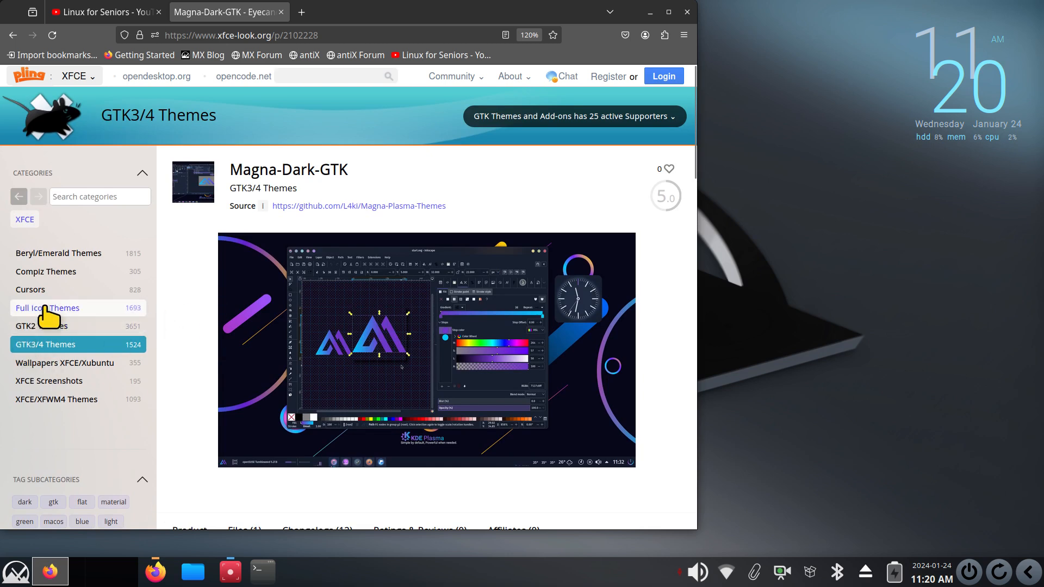
left_click(70, 309)
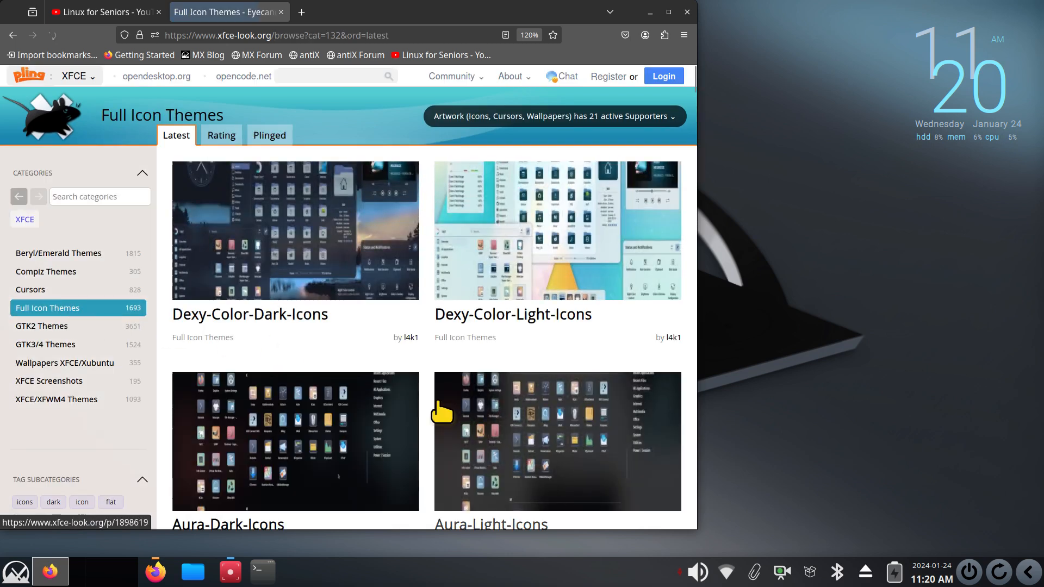
left_click(511, 268)
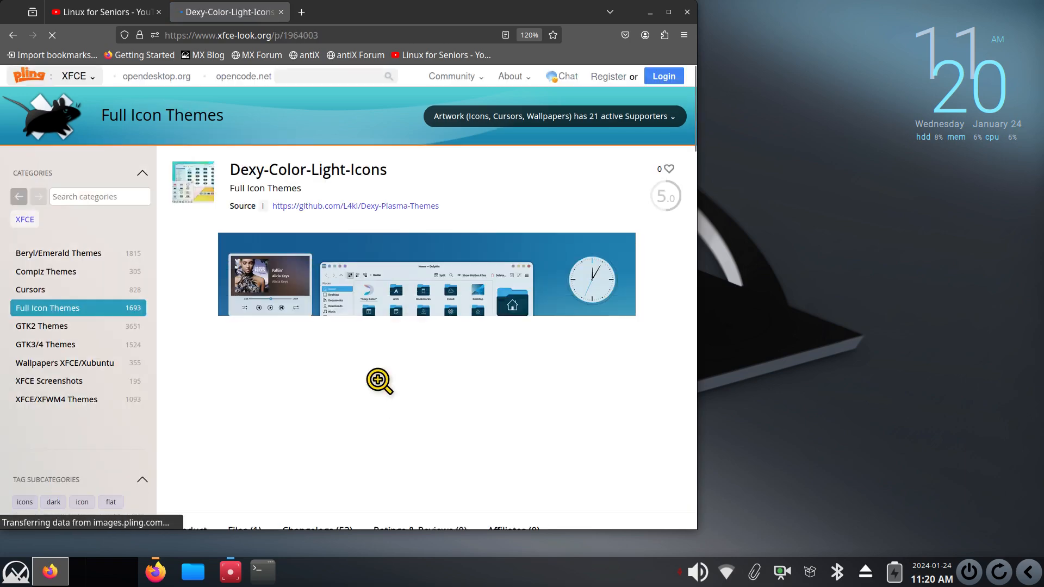
View the downloadable files for Dexy-Color-Light-Icons and return to its preview image
scroll(379, 413, "down", 5)
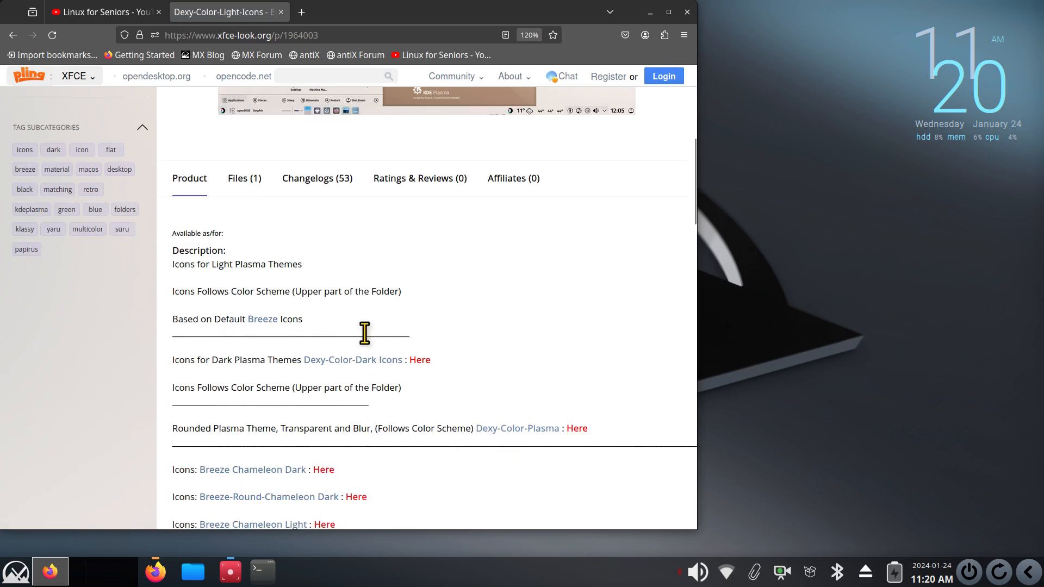
left_click(237, 180)
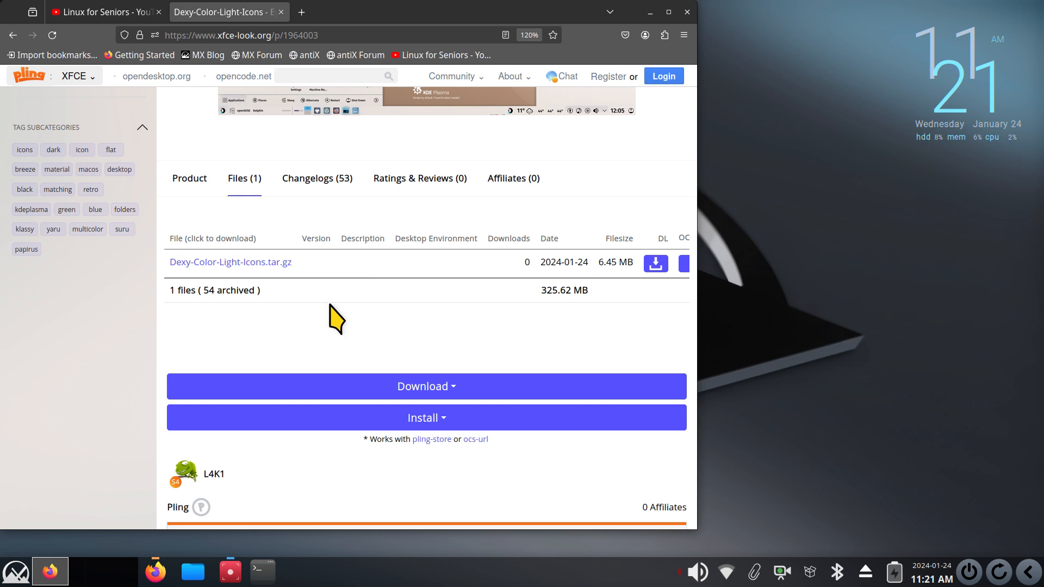
scroll(333, 326, "up", 5)
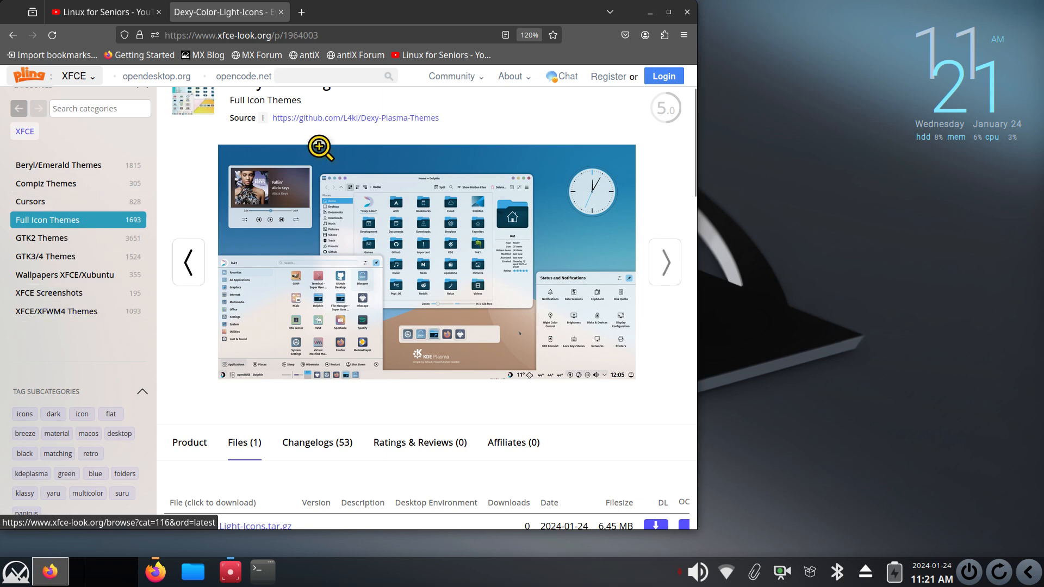
Search the site for "radio", open the Radioactive cursor theme, and enlarge its installation instructions to 150%
left_click(309, 76)
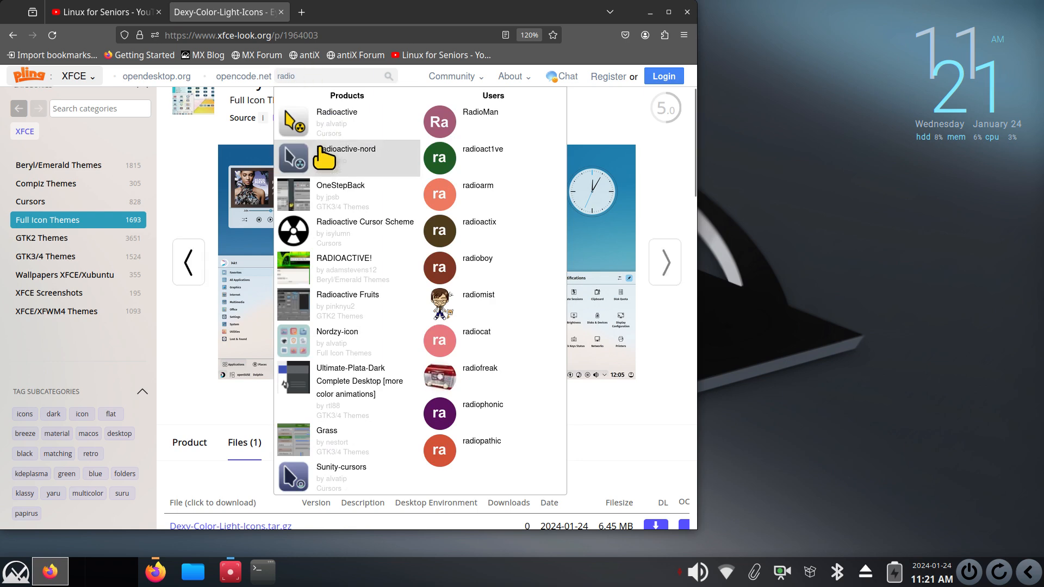
left_click(329, 113)
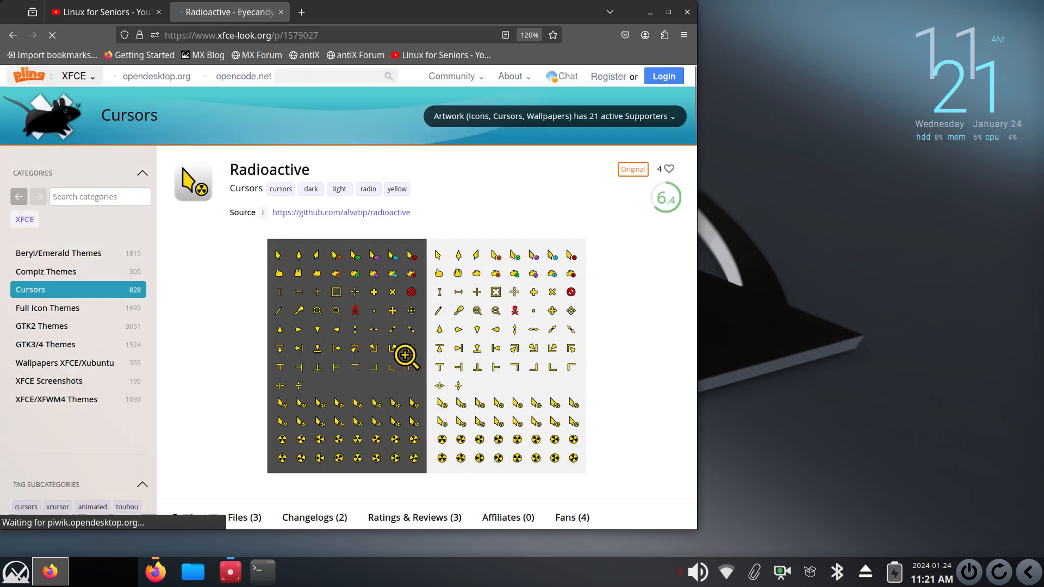
scroll(408, 370, "down", 8)
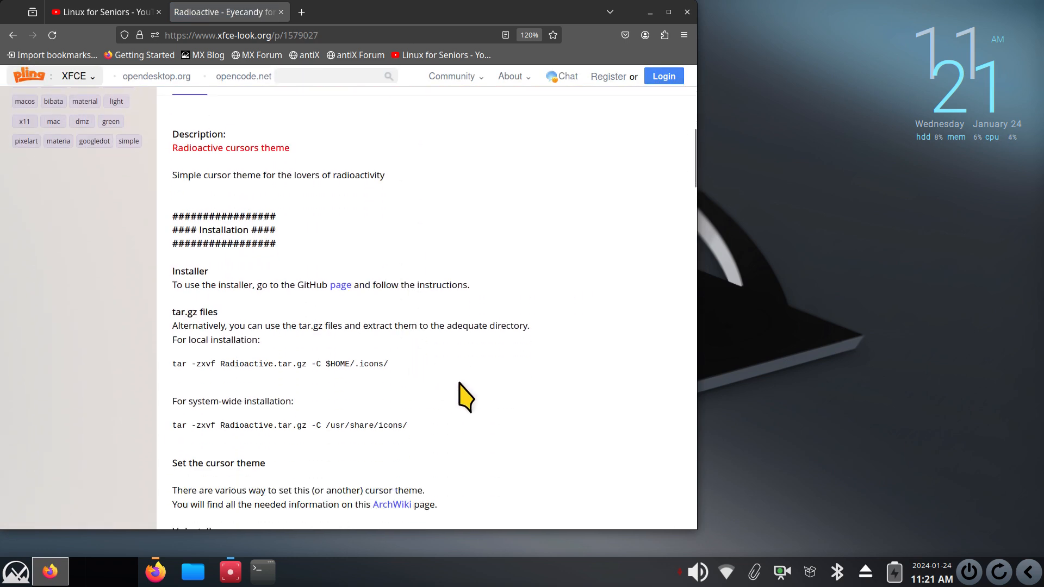
key("ctrl+plus")
key("ctrl+plus")
scroll(468, 388, "down", 3)
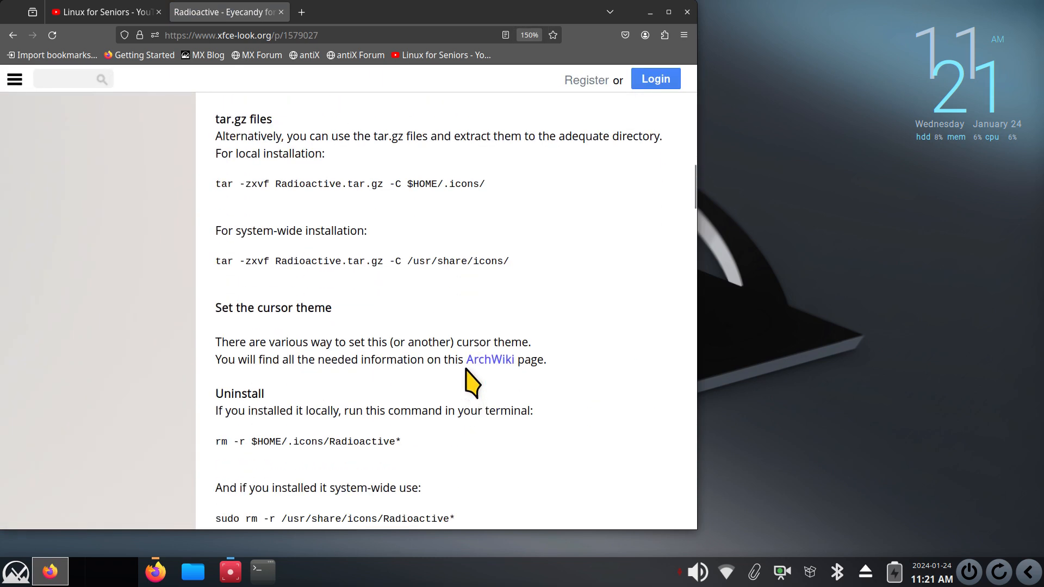
Highlight the local .icons/ and system-wide /usr/share/icons/ target folders in the Radioactive installation commands
left_click_drag(444, 183, 519, 183)
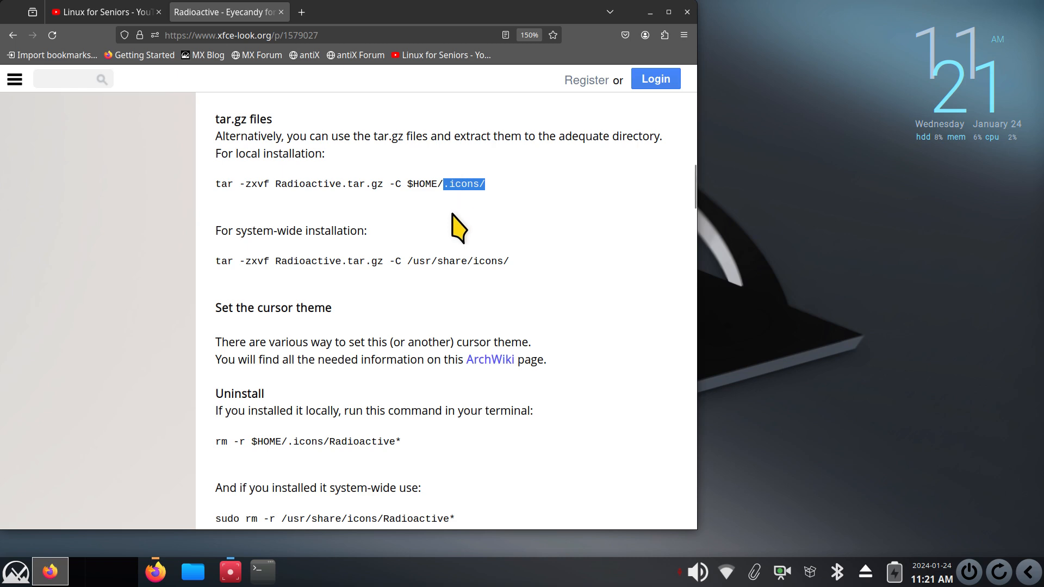
left_click(405, 261)
left_click_drag(405, 262, 511, 264)
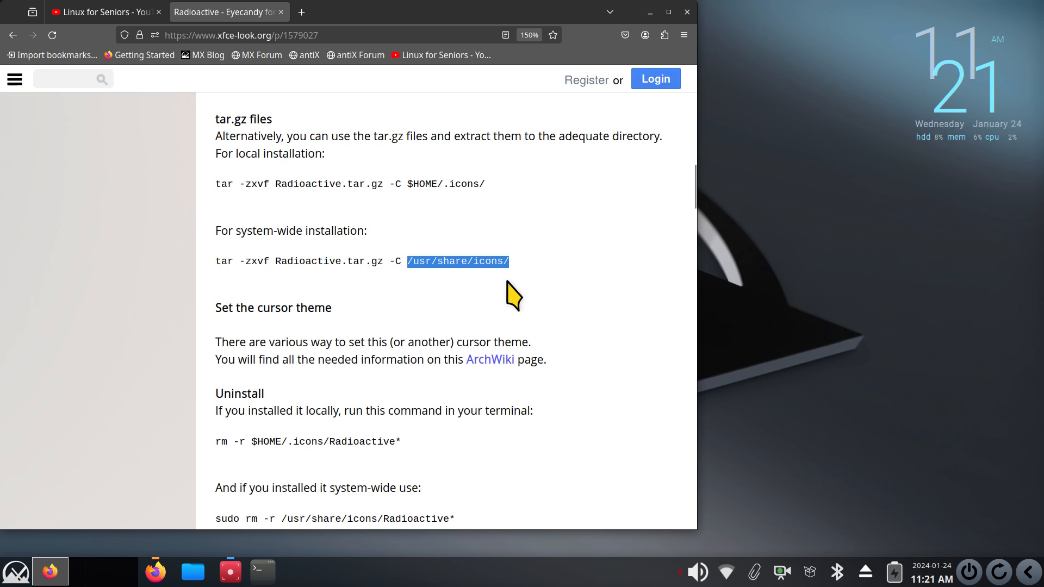
left_click(483, 283)
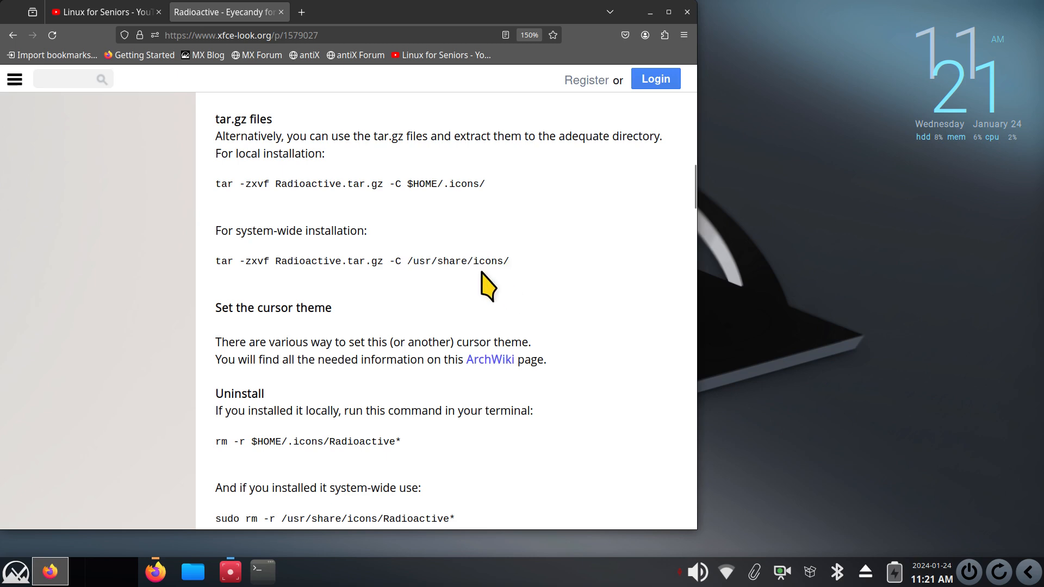
left_click_drag(473, 261, 503, 261)
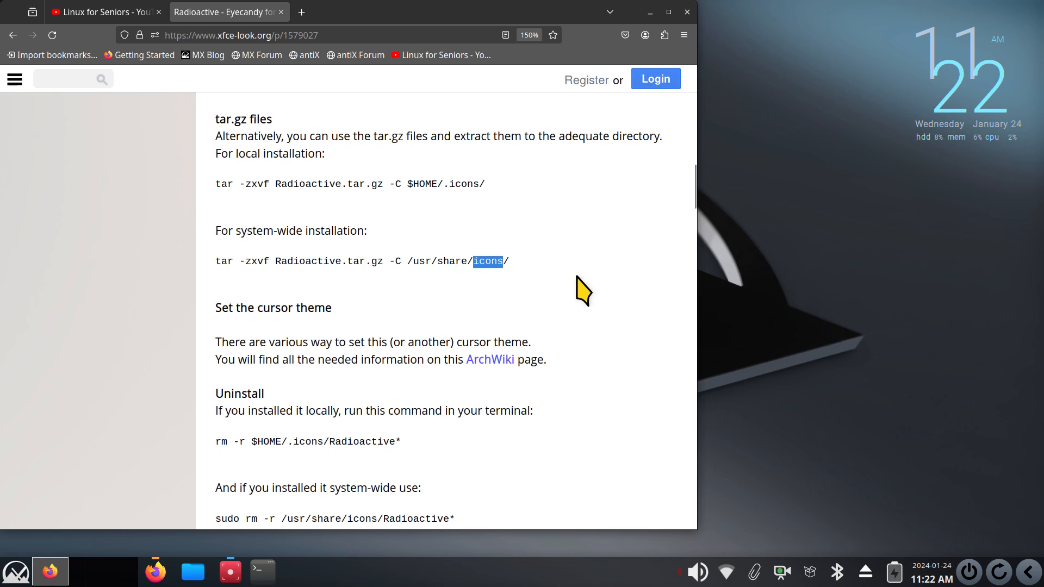
left_click_drag(444, 183, 485, 190)
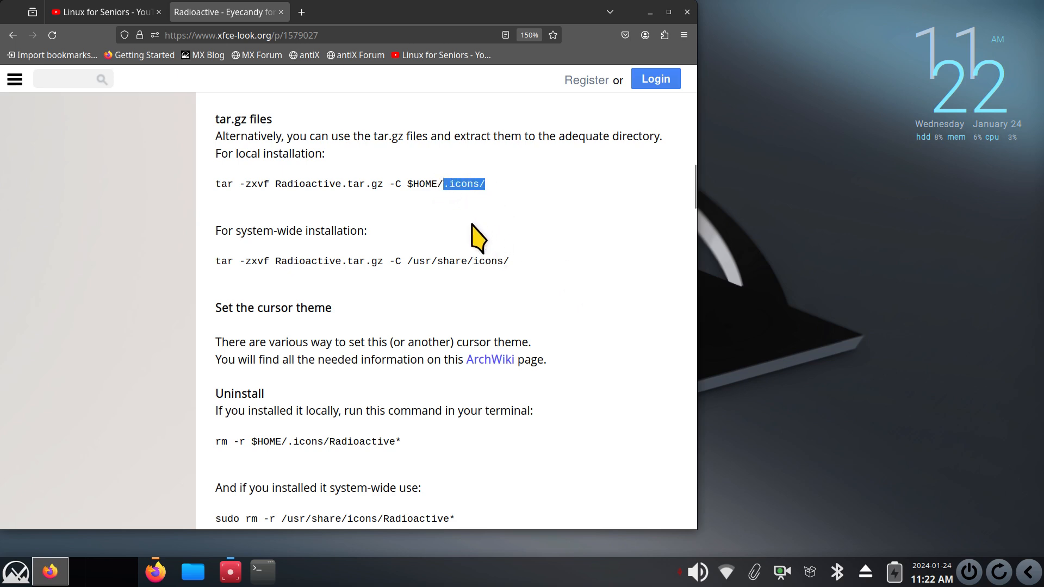
View the downloadable files for the Radioactive cursor theme and return to the start of its page
scroll(473, 234, "up", 5)
left_click(288, 164)
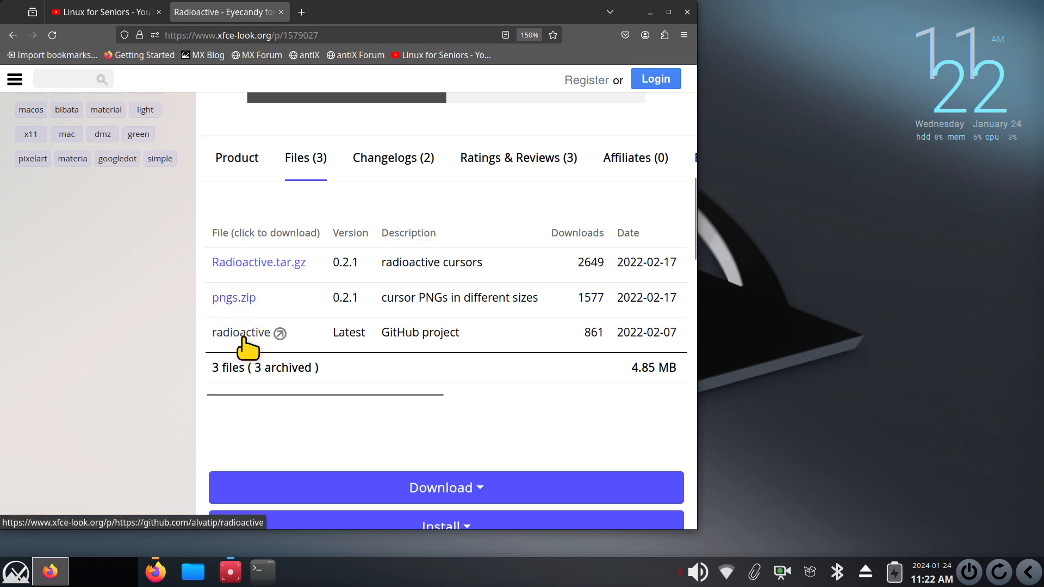
scroll(127, 294, "up", 10)
scroll(127, 293, "up", 3)
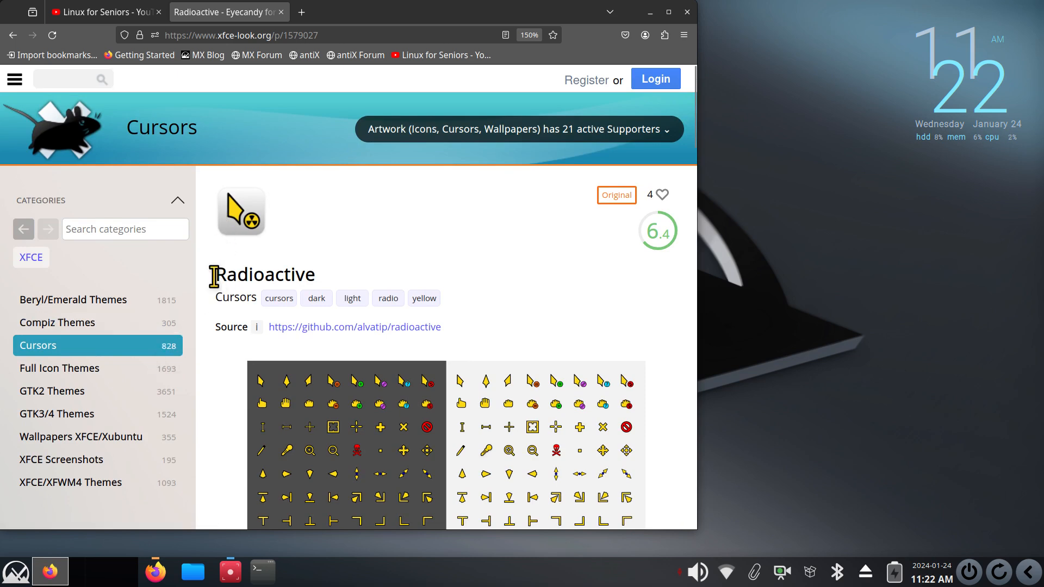
Browse the latest entries in the Cursors and Full Icon Themes categories
left_click(152, 351)
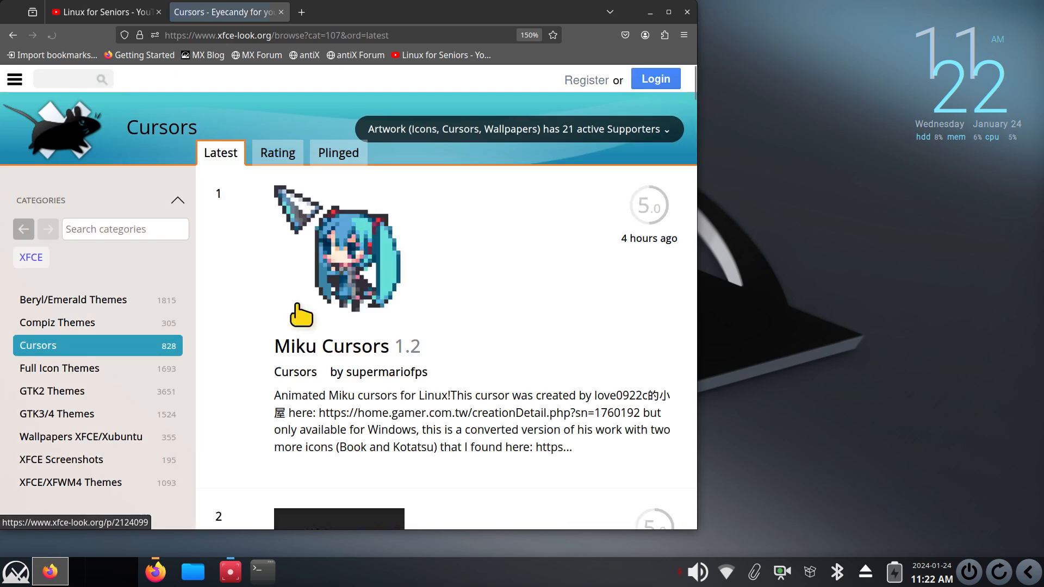
scroll(298, 313, "down", 5)
scroll(298, 313, "up", 5)
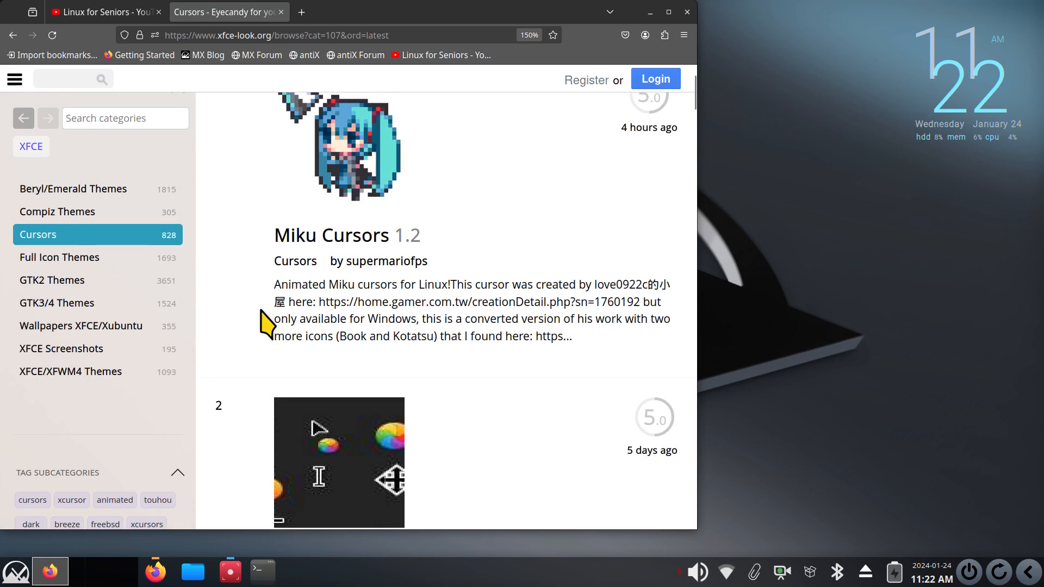
left_click(104, 258)
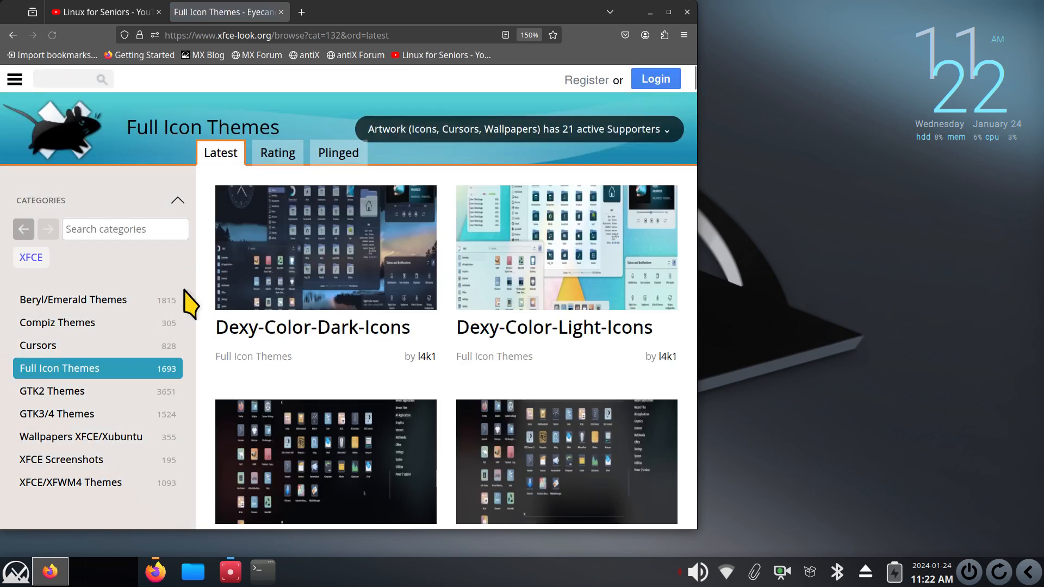
scroll(489, 357, "down", 4)
scroll(491, 359, "up", 4)
Switch to the GTK3/4 Themes category, look through its latest entries, and return to the start of the list
left_click(56, 415)
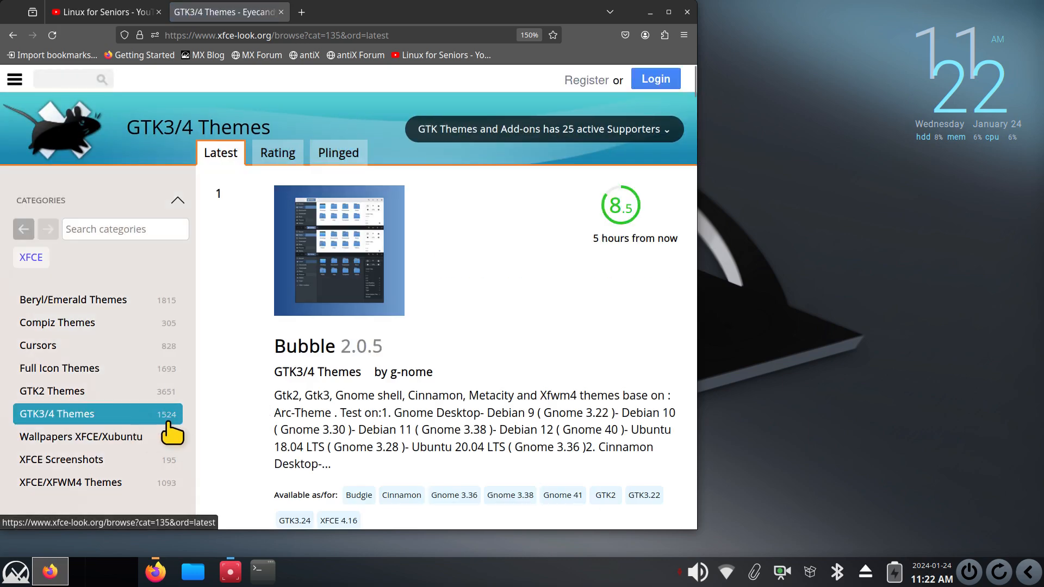
scroll(543, 383, "down", 10)
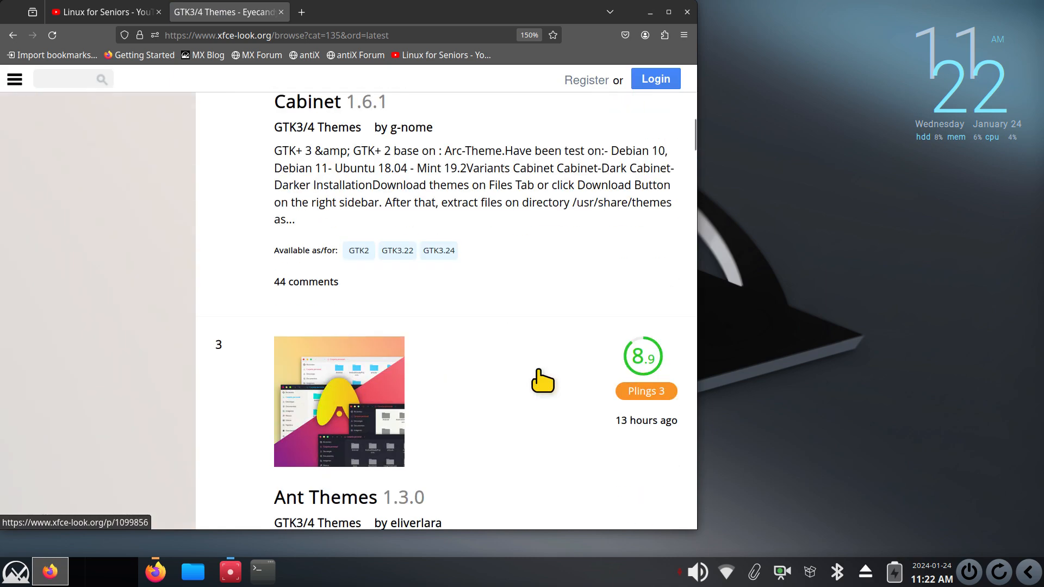
scroll(543, 383, "down", 9)
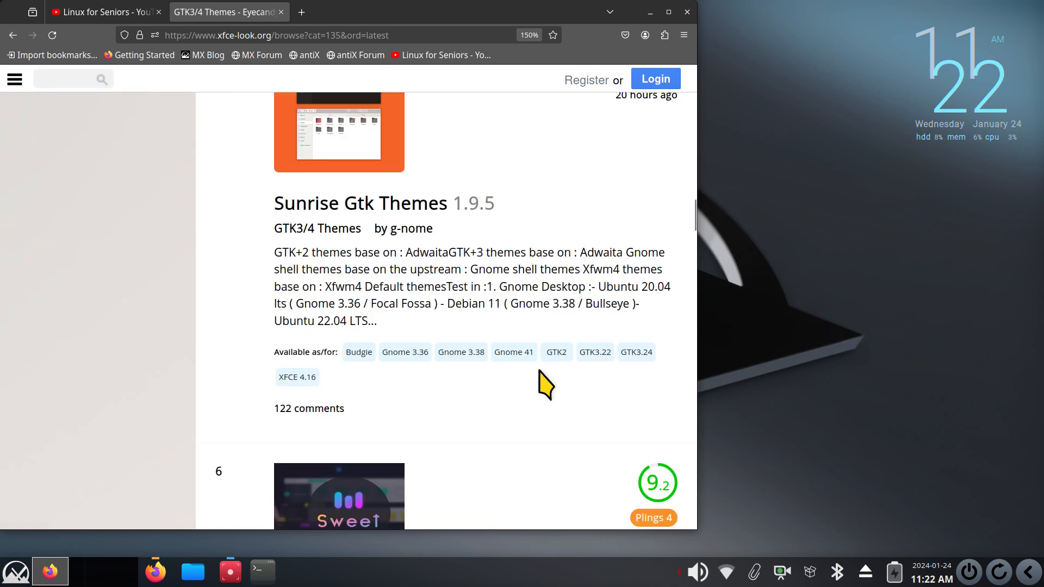
scroll(541, 380, "up", 4)
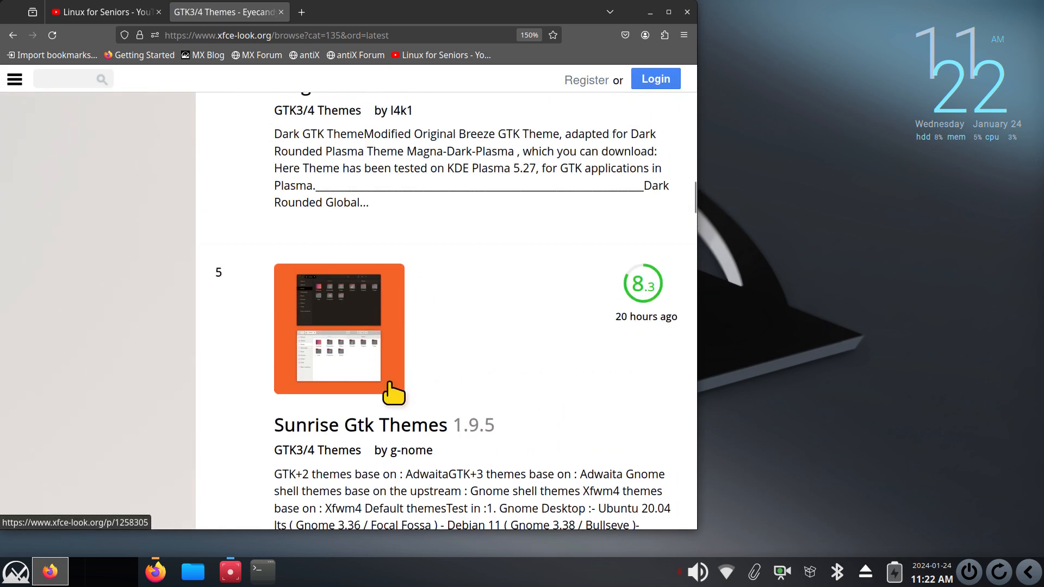
scroll(497, 355, "up", 4)
scroll(496, 355, "up", 20)
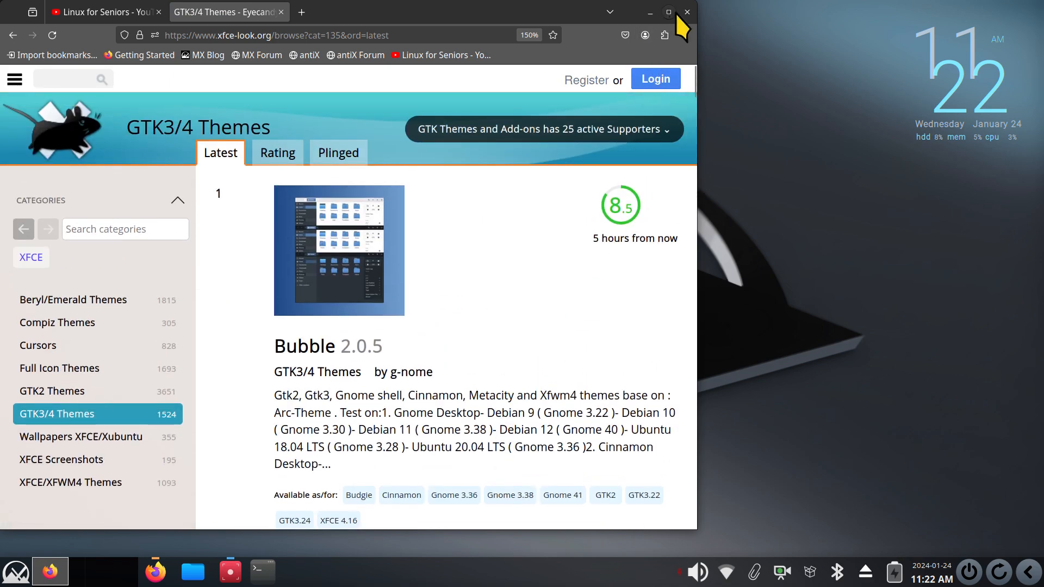
Close the browser and open the Appearance settings from the Xfce settings manager
left_click(687, 12)
key("super")
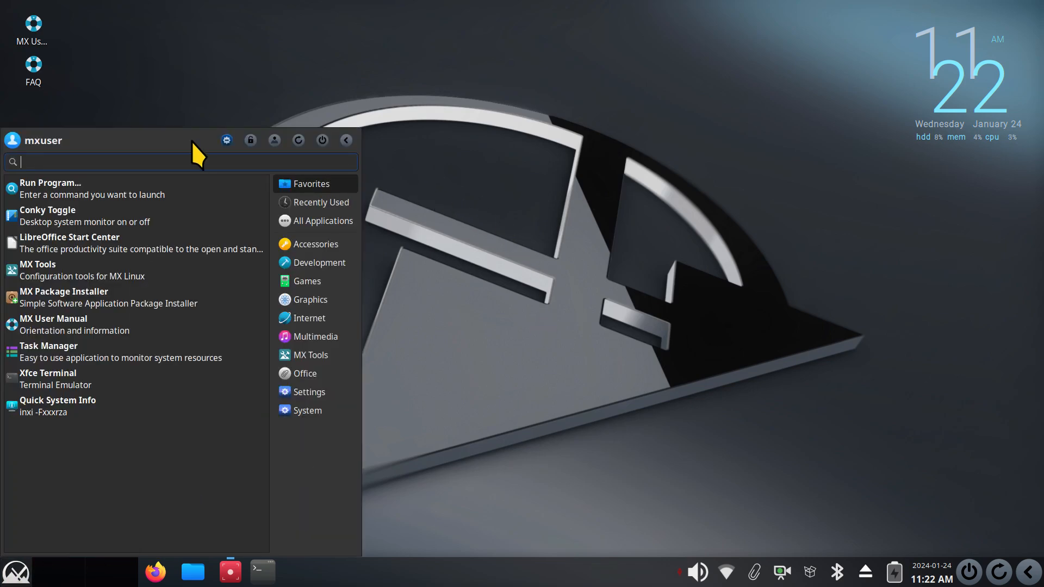
left_click(220, 141)
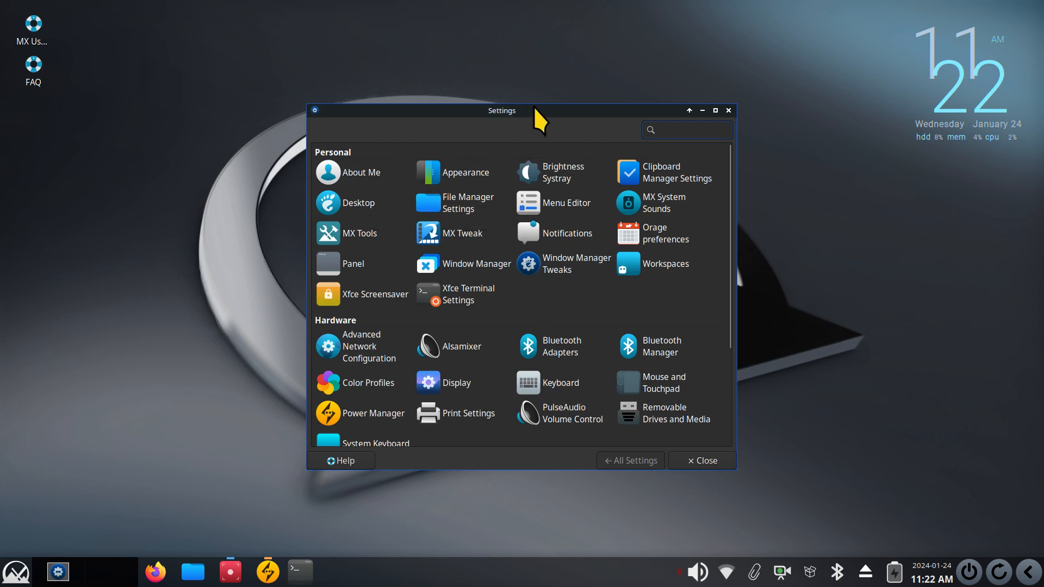
left_click_drag(531, 108, 337, 110)
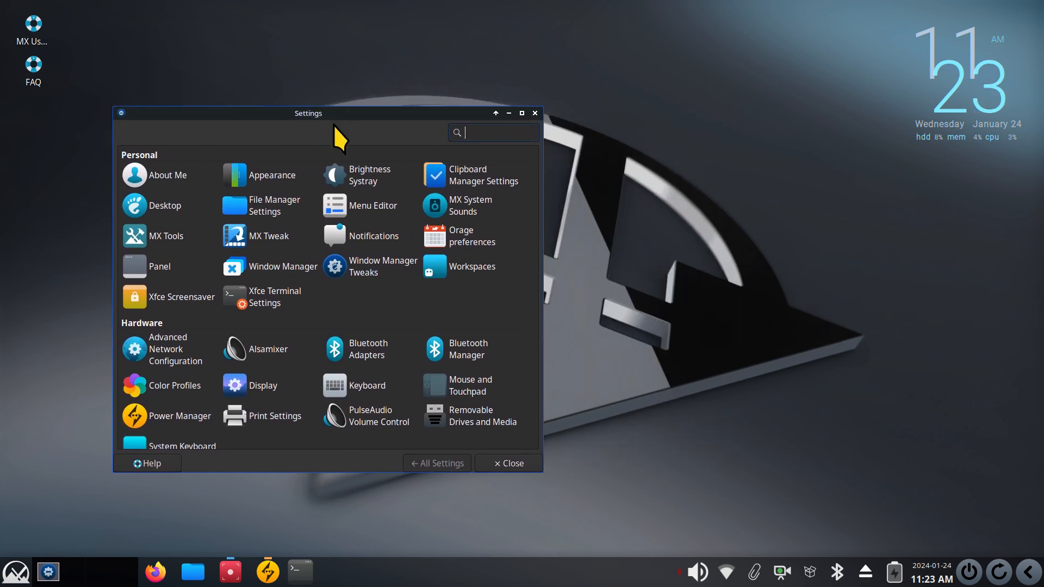
left_click(265, 179)
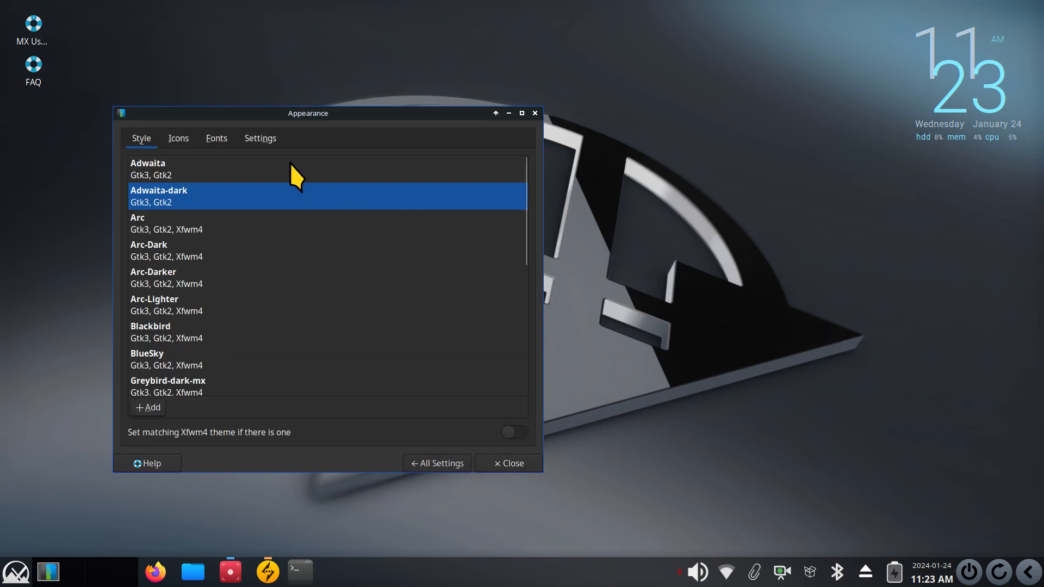
Apply the Windows-Beuty icon theme
left_click(188, 138)
scroll(276, 335, "down", 10)
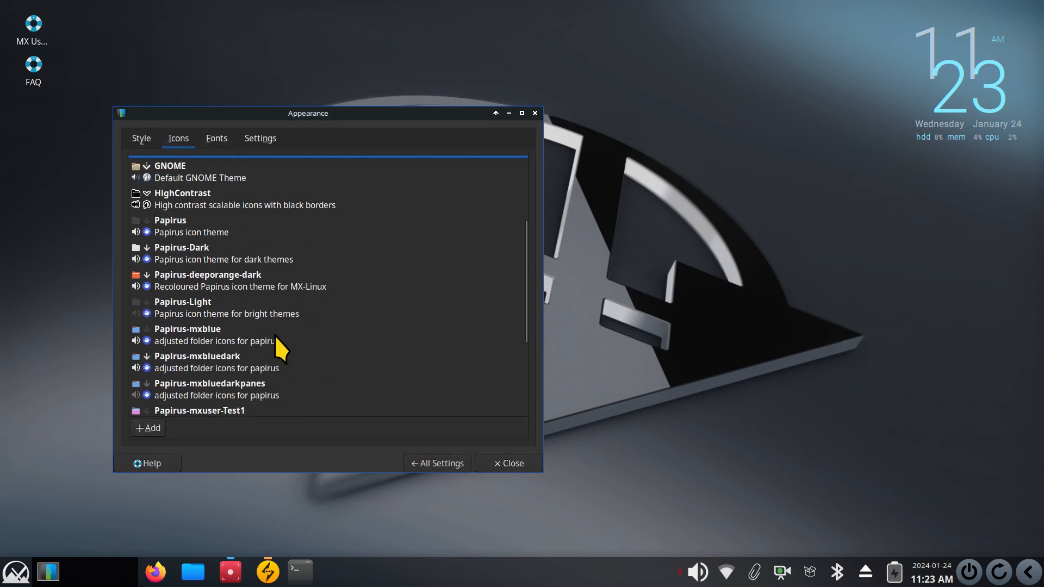
left_click(158, 401)
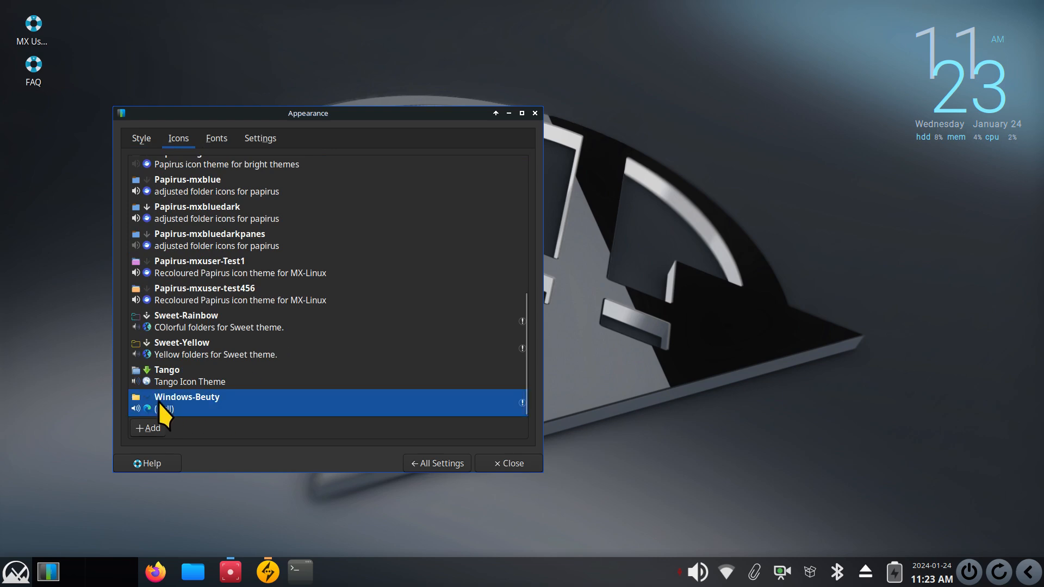
Inspect the applied icons in the settings overview and application menu, then open Firefox briefly and close it
left_click(439, 463)
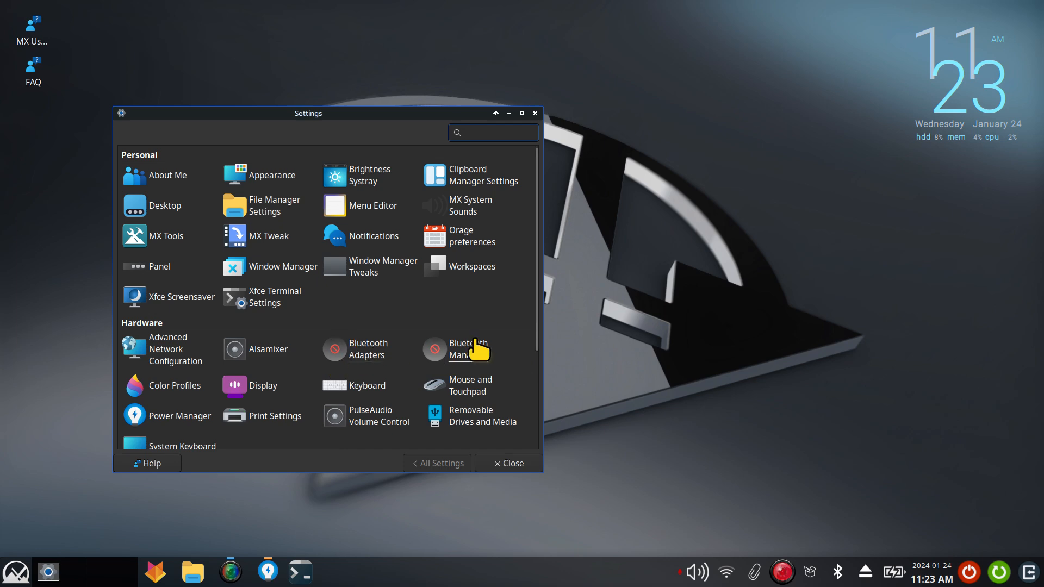
left_click(12, 577)
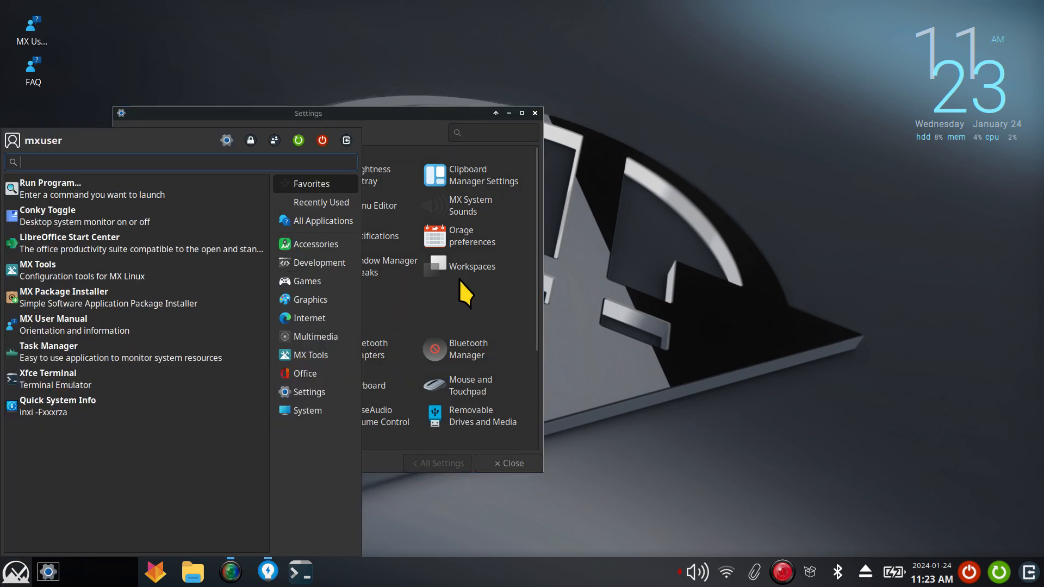
left_click(494, 316)
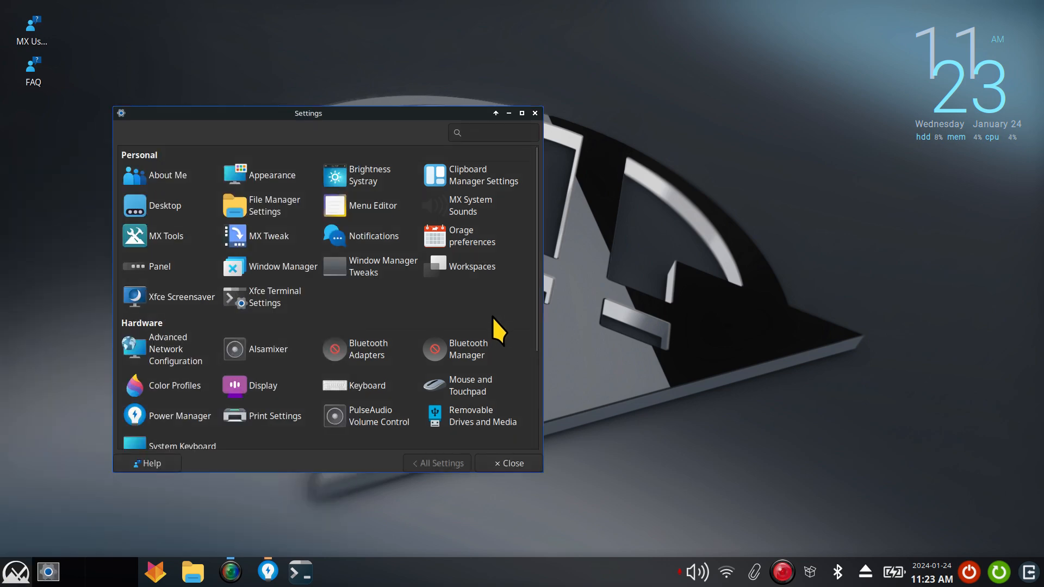
left_click(155, 571)
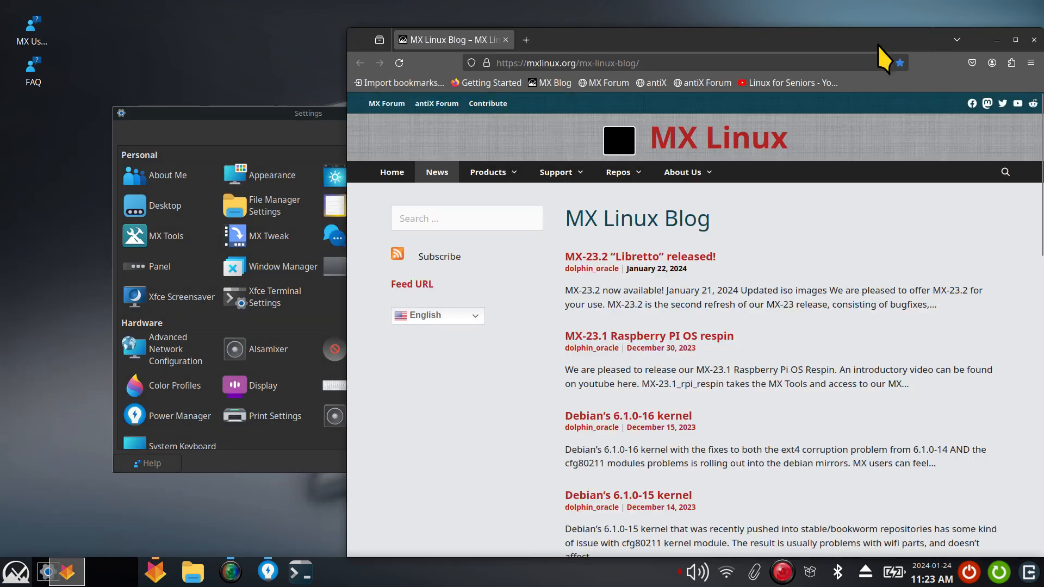
left_click_drag(878, 45, 707, 41)
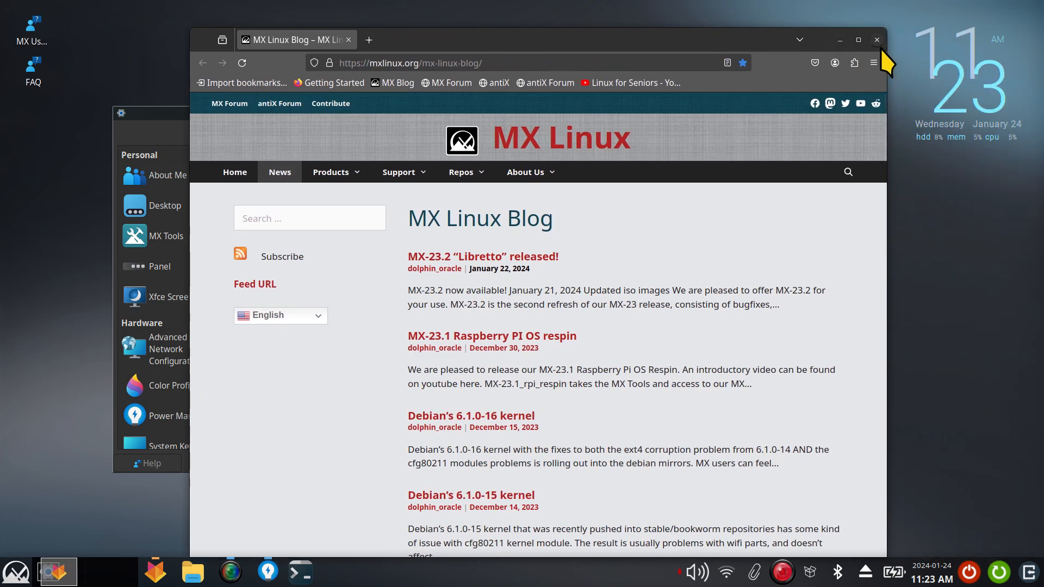
left_click(873, 40)
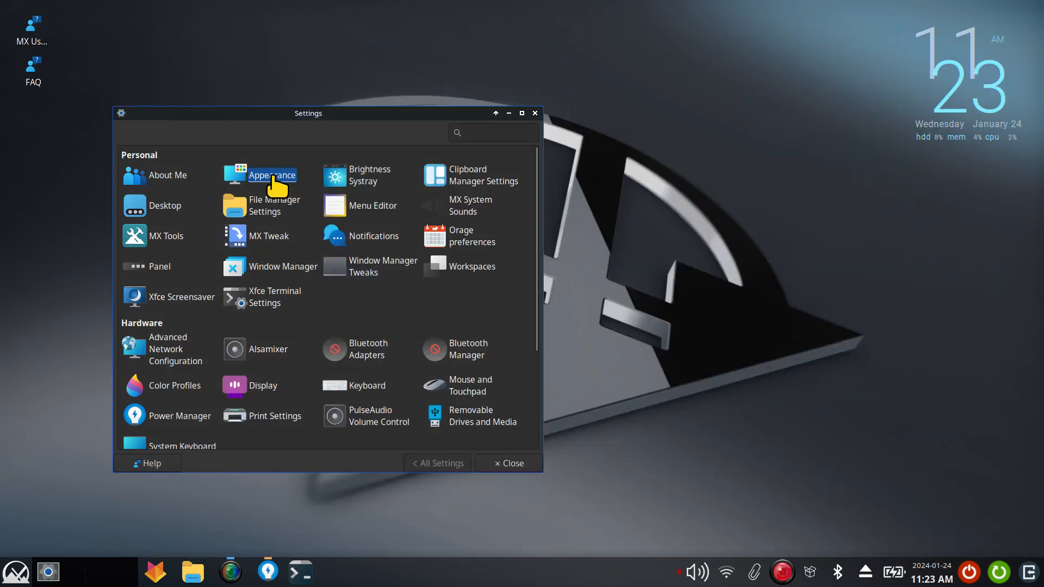
Open the Appearance settings and apply the candy-icons icon theme
left_click(252, 173)
left_click(178, 138)
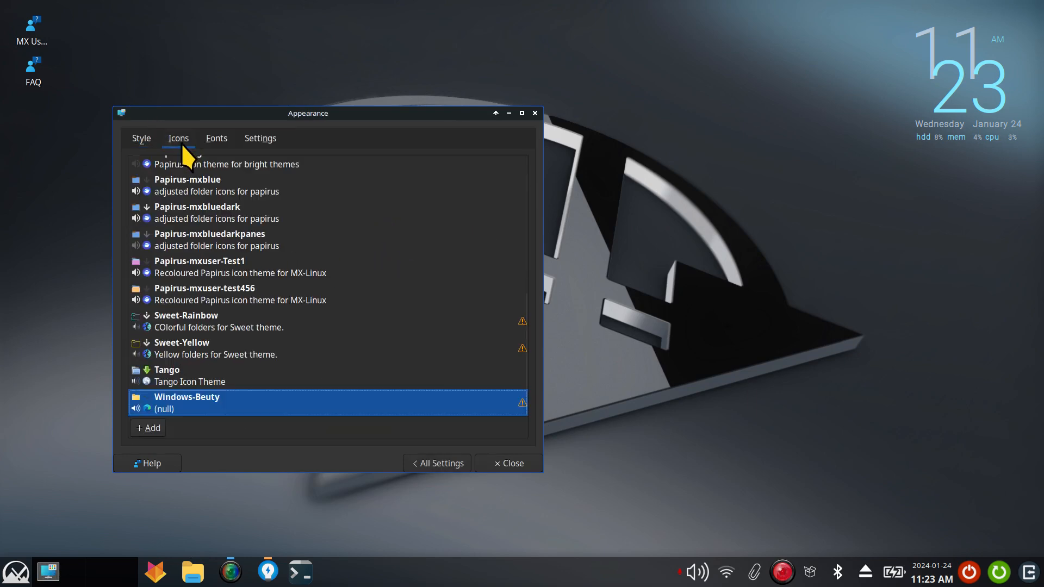
scroll(187, 218, "up", 6)
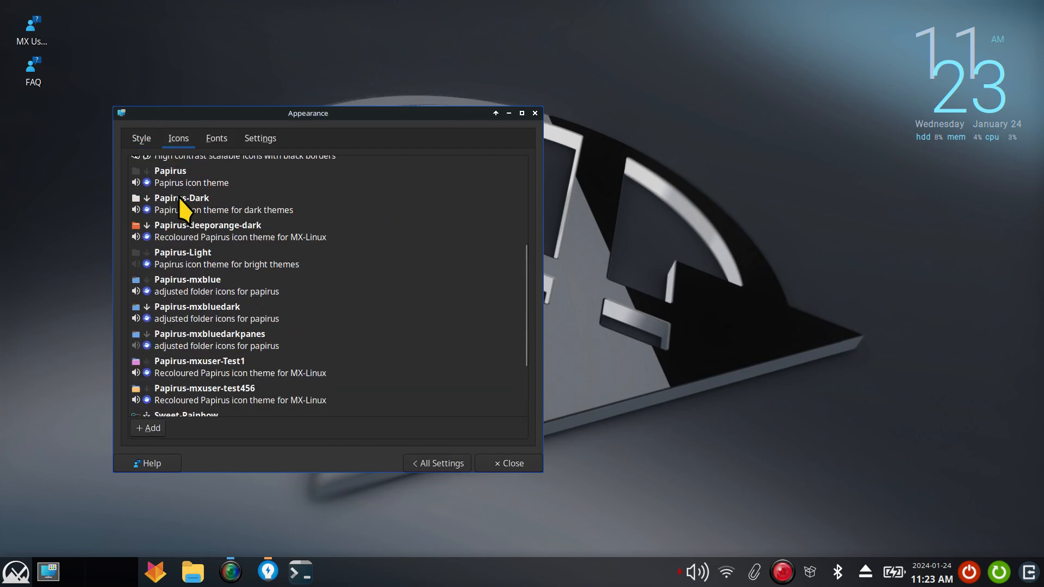
scroll(185, 240, "up", 1)
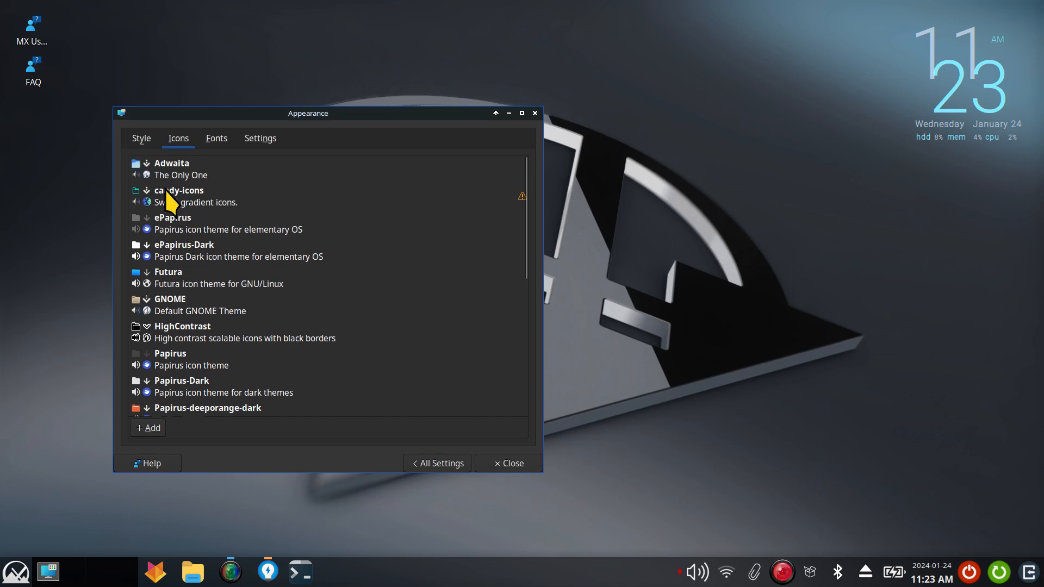
left_click(172, 202)
Inspect the applied icons in the settings overview, the application menu and the log-out dialog, then cancel the dialog
left_click(435, 463)
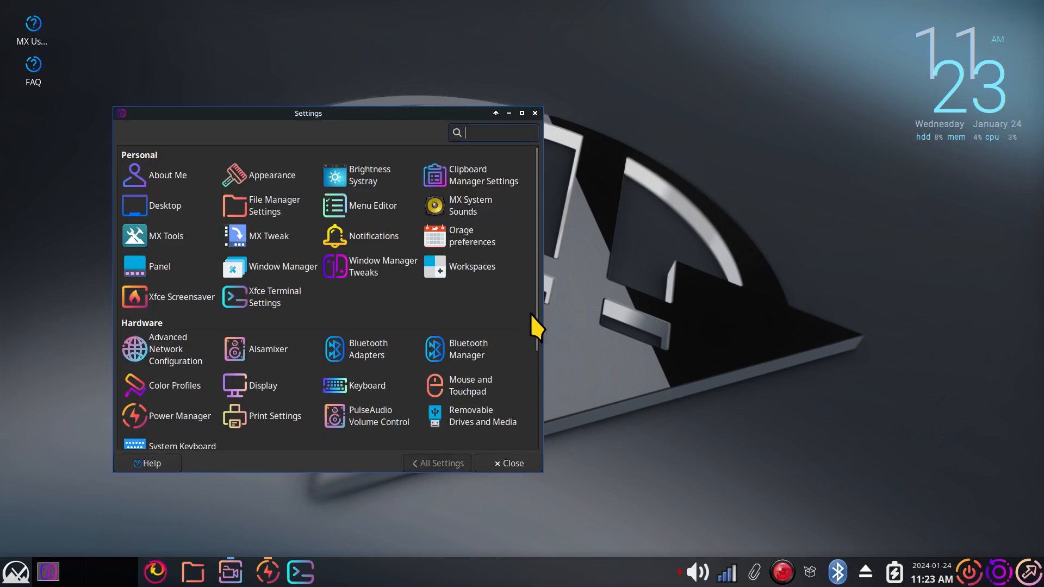
left_click_drag(534, 250, 553, 240)
left_click(11, 576)
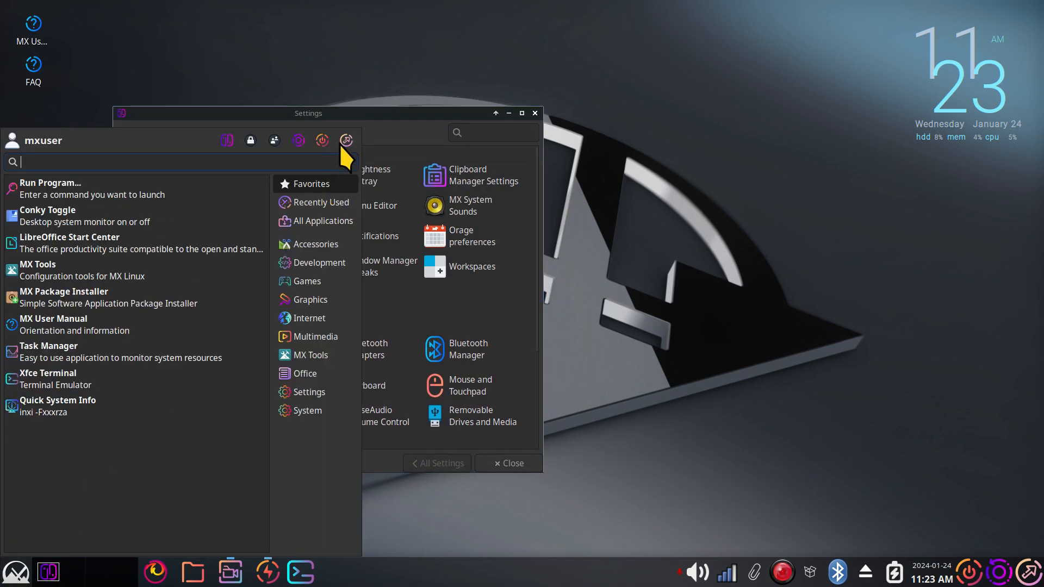
left_click(345, 141)
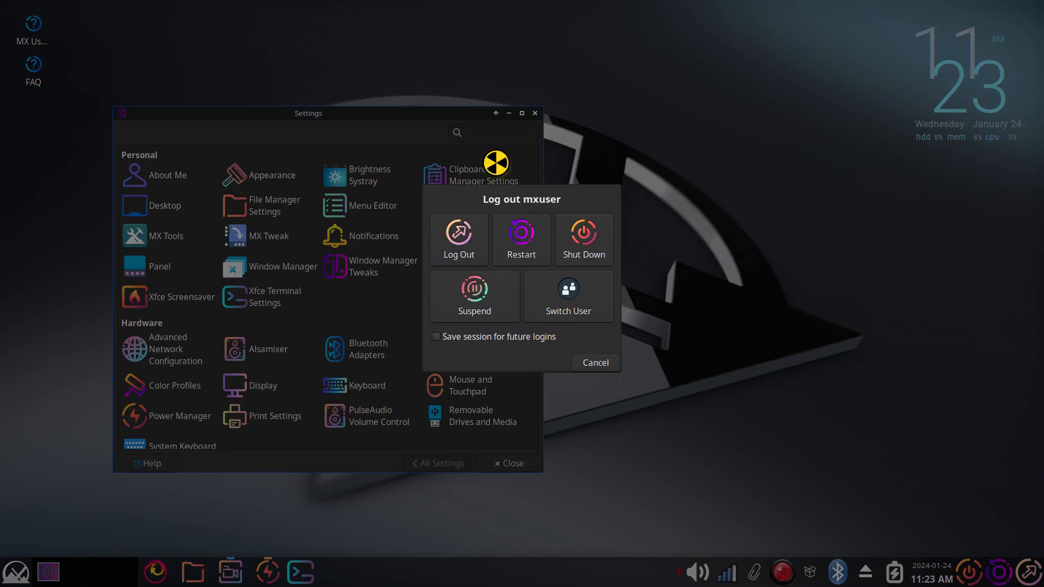
left_click(595, 363)
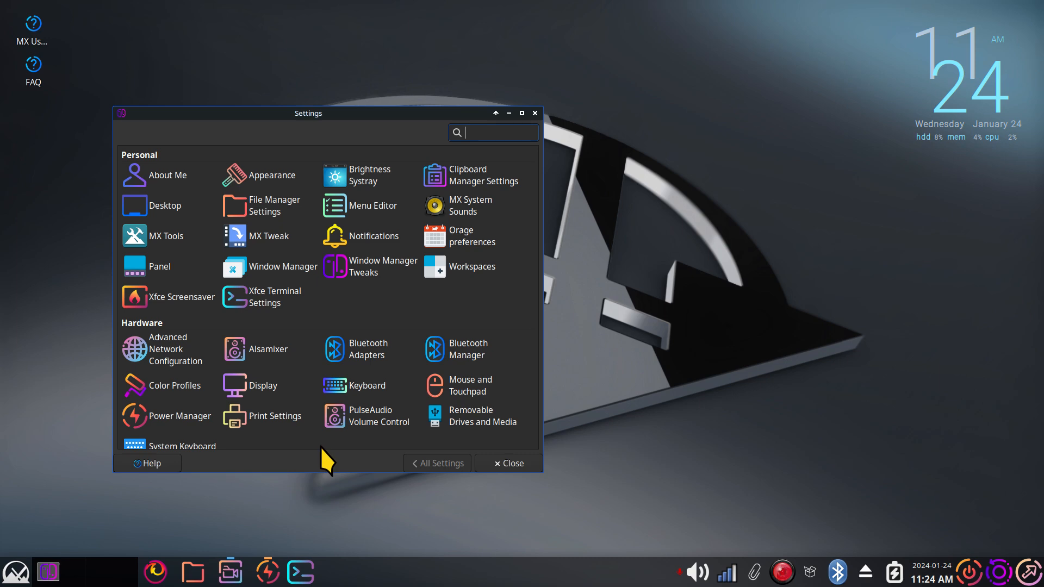
scroll(324, 437, "down", 5)
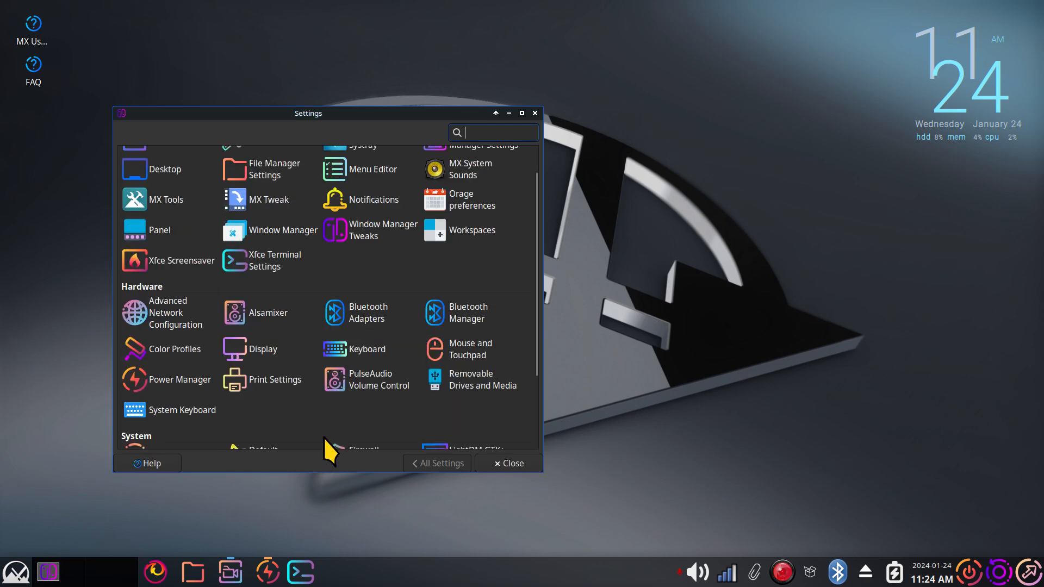
scroll(324, 437, "down", 2)
scroll(324, 435, "up", 7)
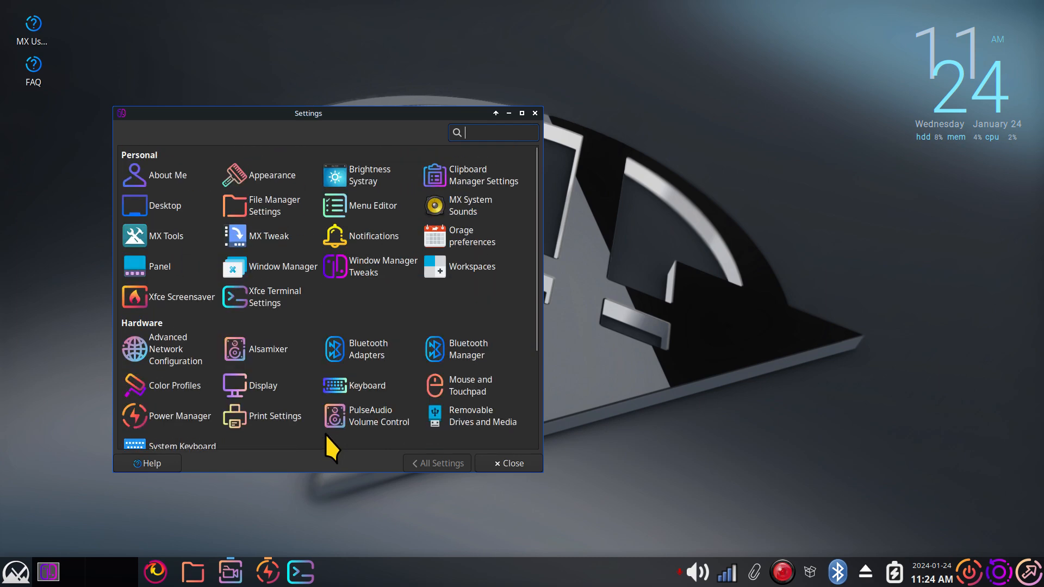
Reopen the Appearance settings and apply the BlueSky style
left_click(271, 177)
scroll(224, 283, "down", 3)
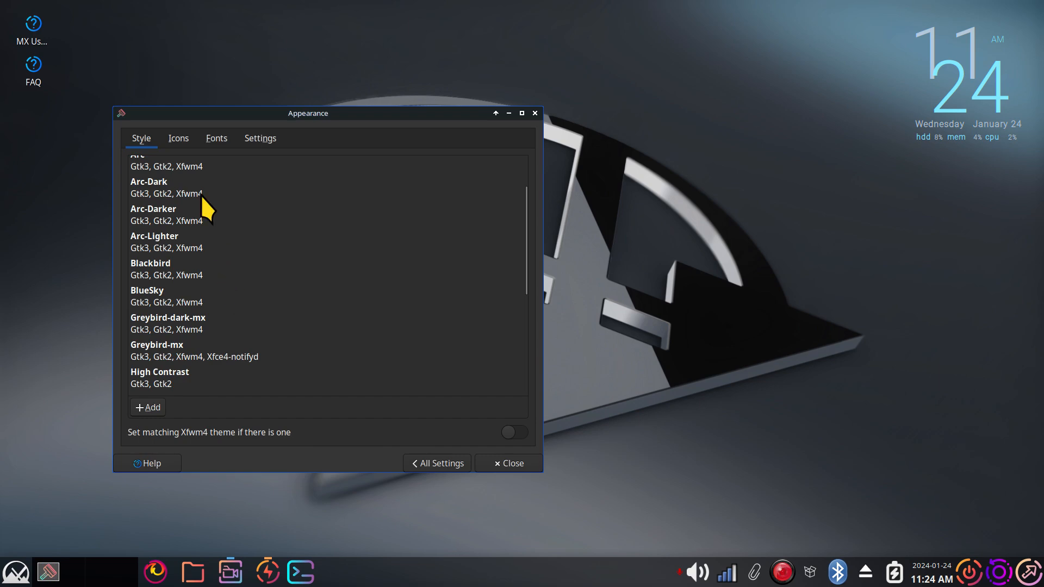
left_click(178, 139)
scroll(207, 228, "down", 2)
scroll(207, 229, "up", 2)
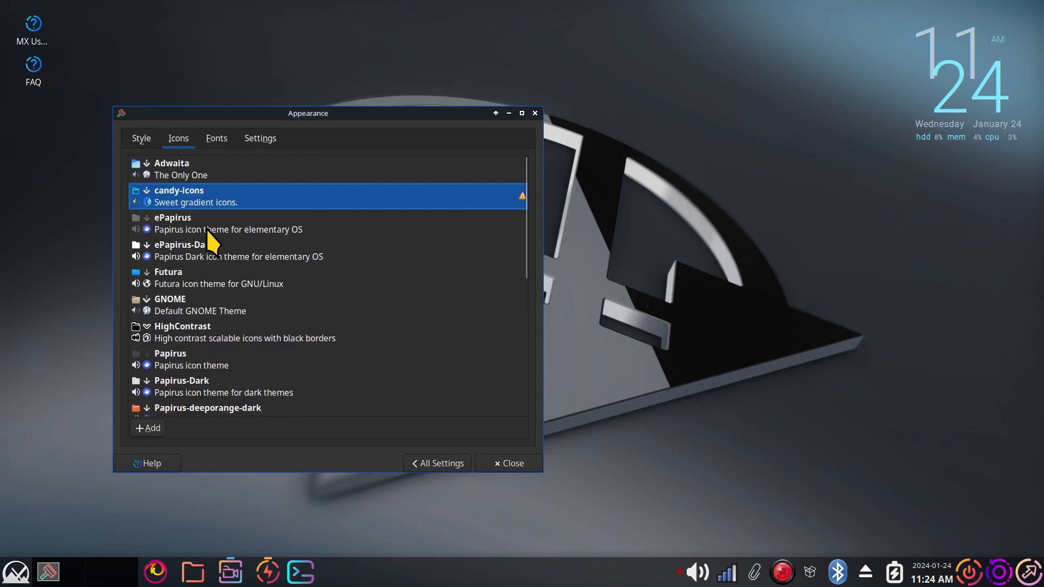
left_click(140, 138)
scroll(217, 333, "down", 1)
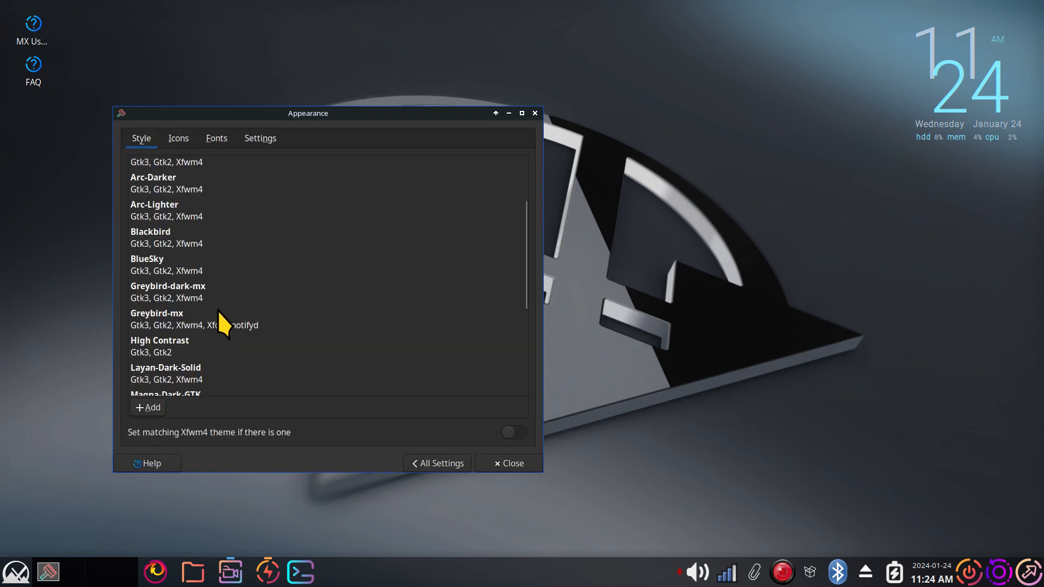
left_click(162, 261)
Apply the Futura icon theme, then open the settings manager from the application menu and place it beside the Appearance window
left_click(166, 136)
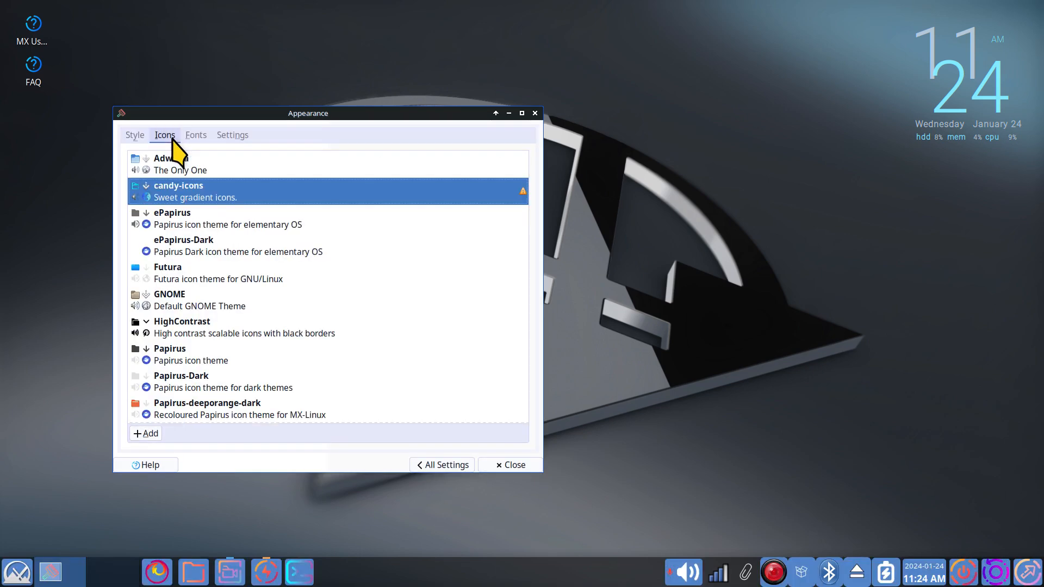
left_click(250, 281)
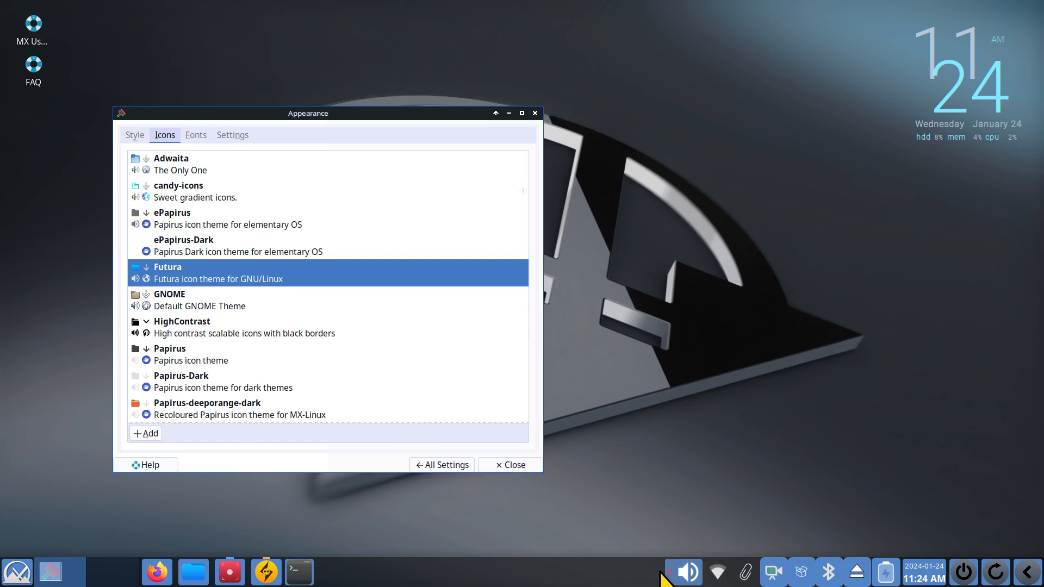
left_click(10, 575)
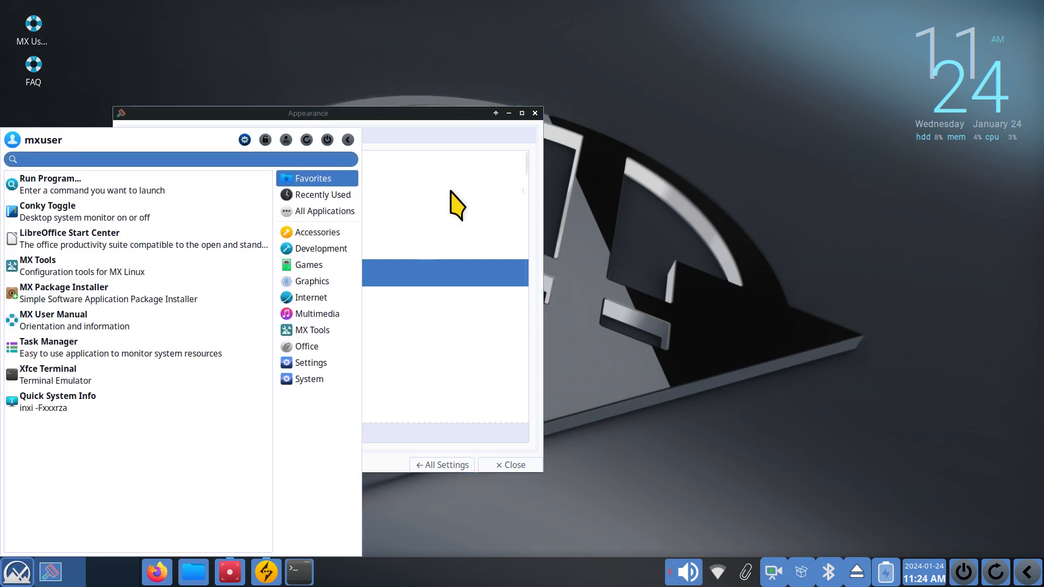
left_click(245, 139)
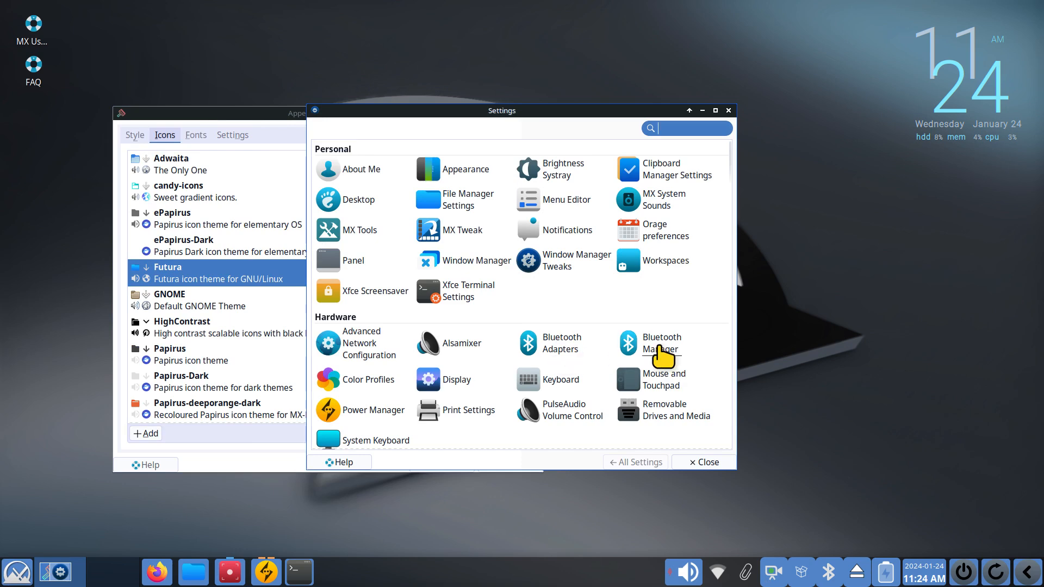
scroll(658, 351, "down", 5)
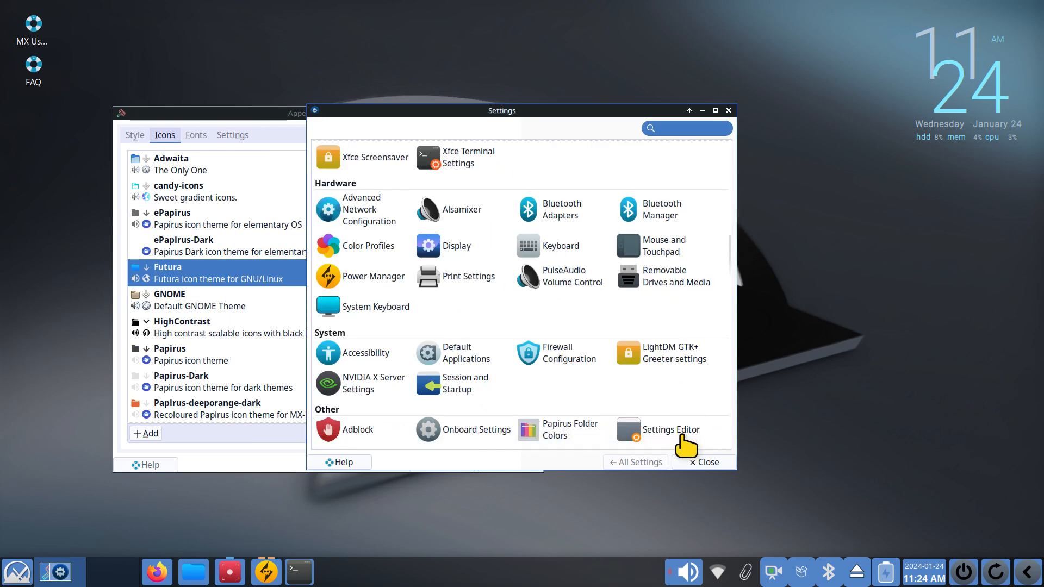
scroll(687, 448, "up", 5)
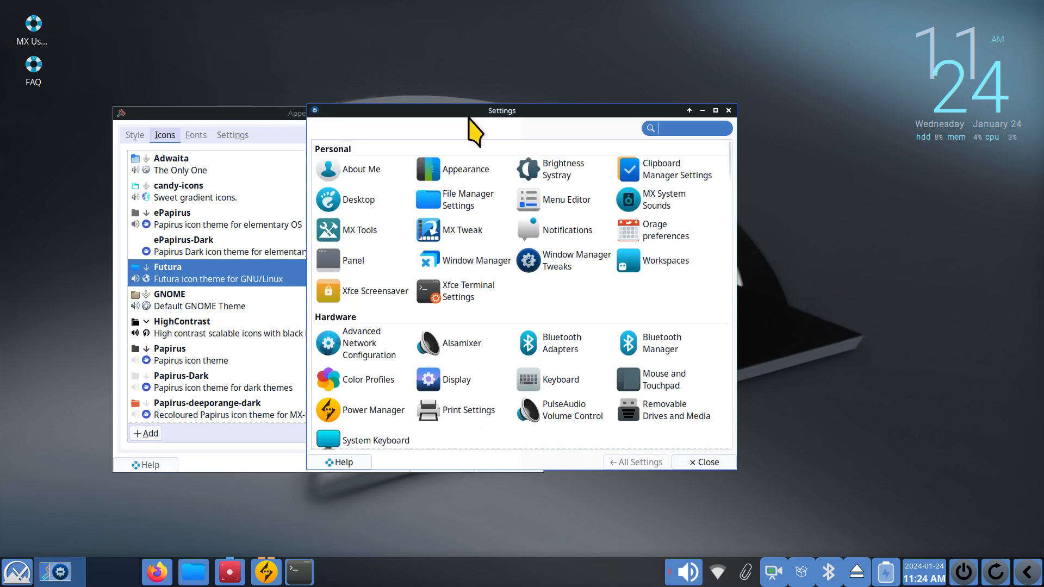
left_click_drag(442, 110, 705, 102)
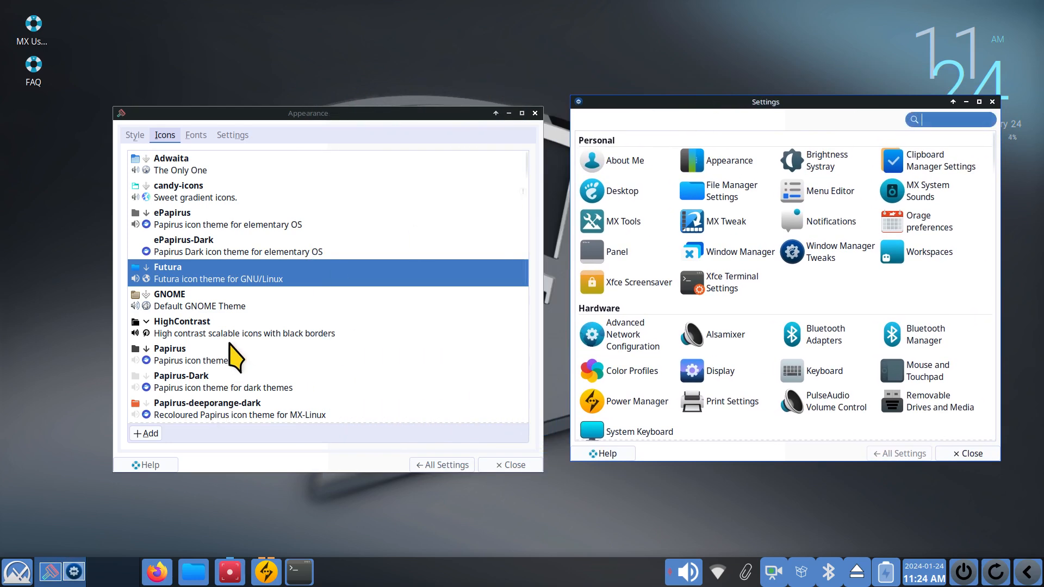
Apply the Sweet-Rainbow icon theme and check its icons in the application menu
scroll(218, 353, "down", 3)
scroll(220, 365, "down", 7)
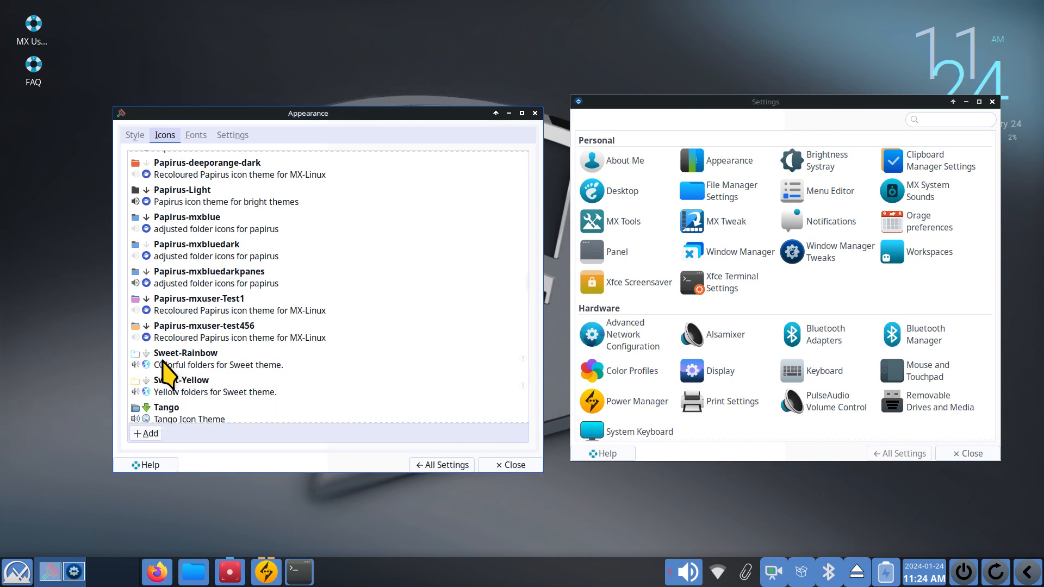
left_click(164, 361)
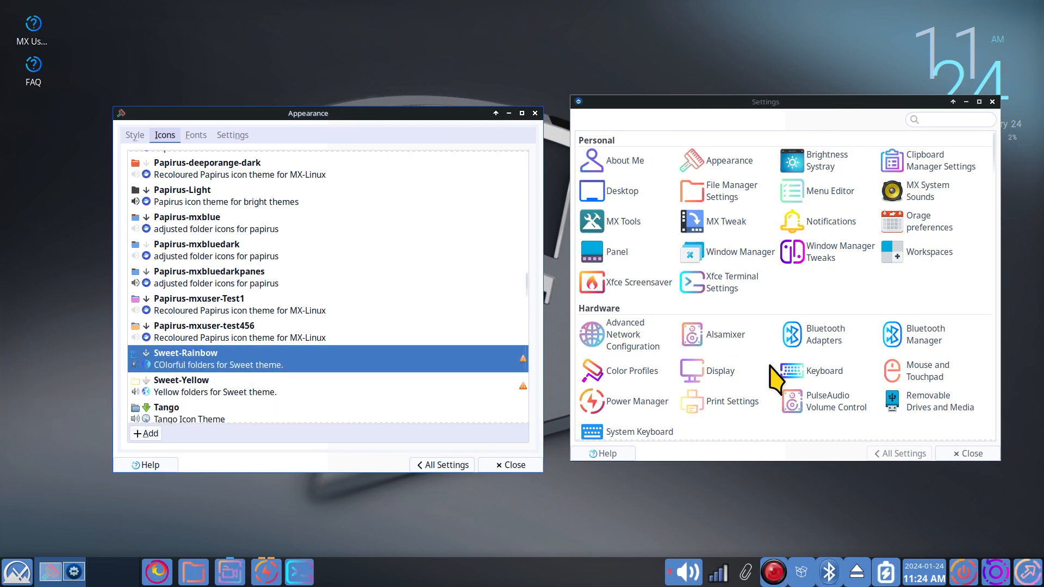
mouse_move(197, 560)
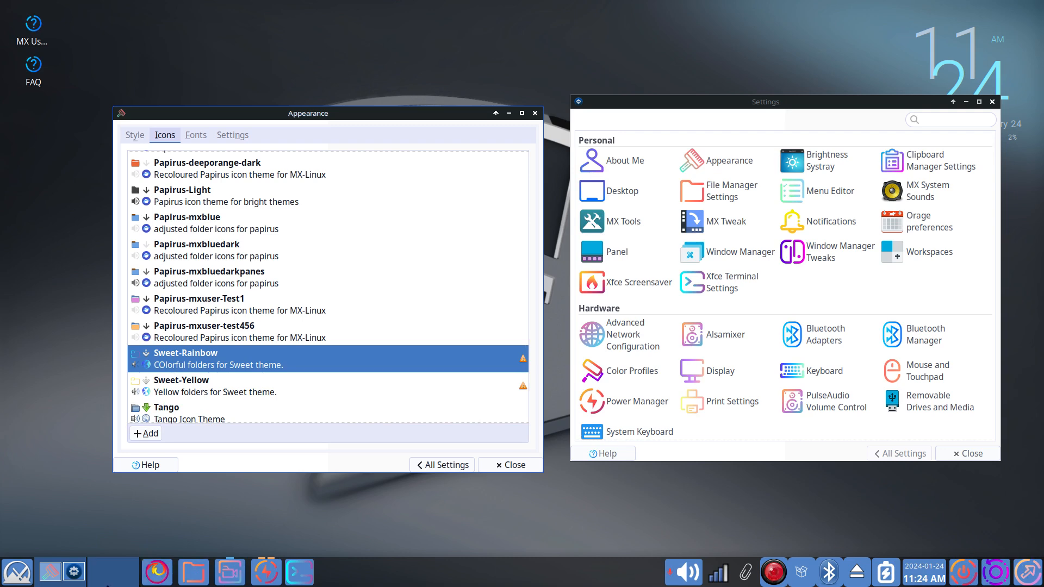
left_click(13, 570)
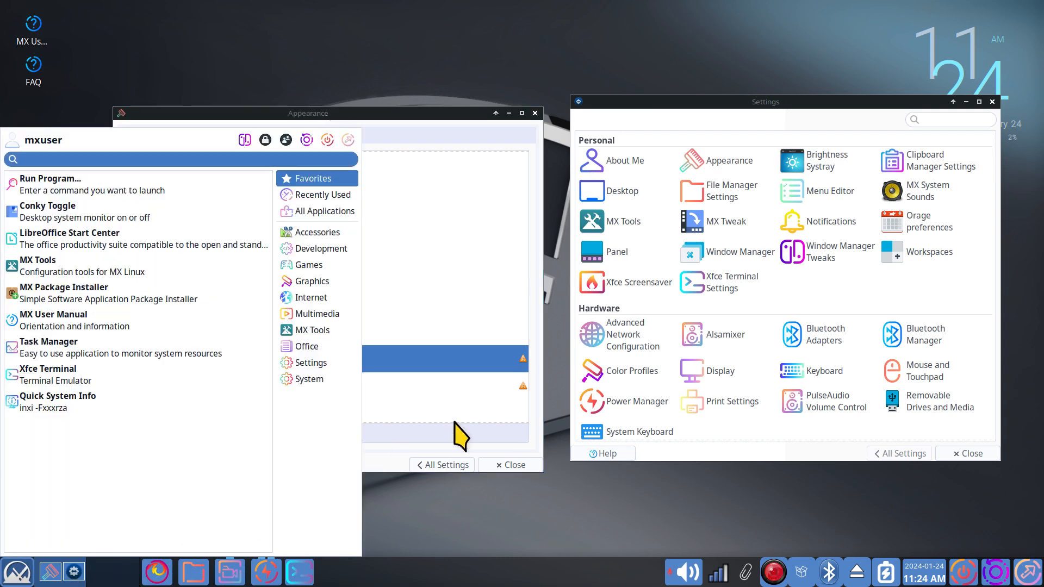
left_click(394, 533)
Open the home folder in the file manager with hidden files switched off, and inspect the folder icons at smaller and larger sizes
left_click(191, 572)
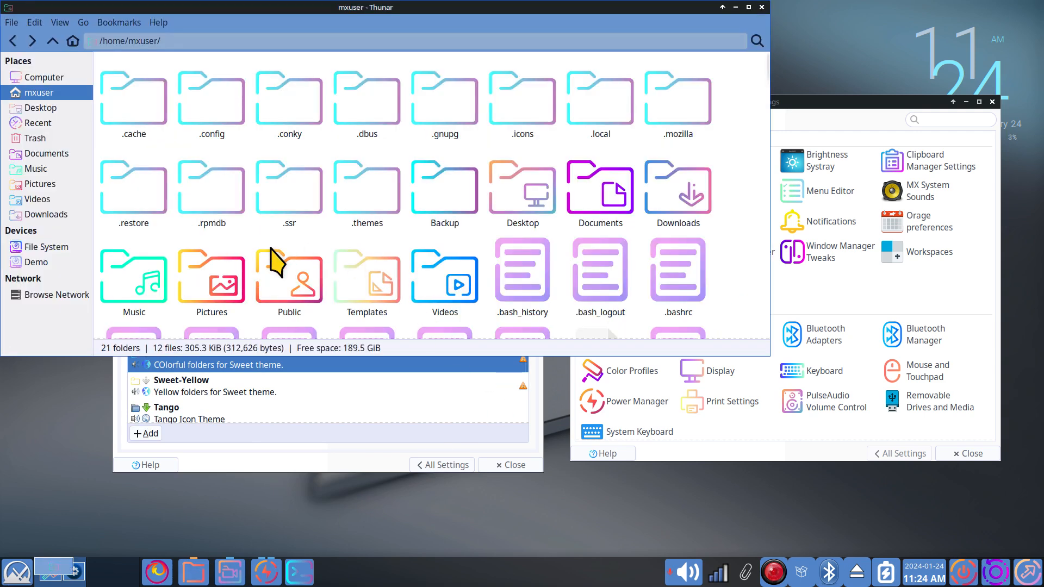
key("ctrl+h")
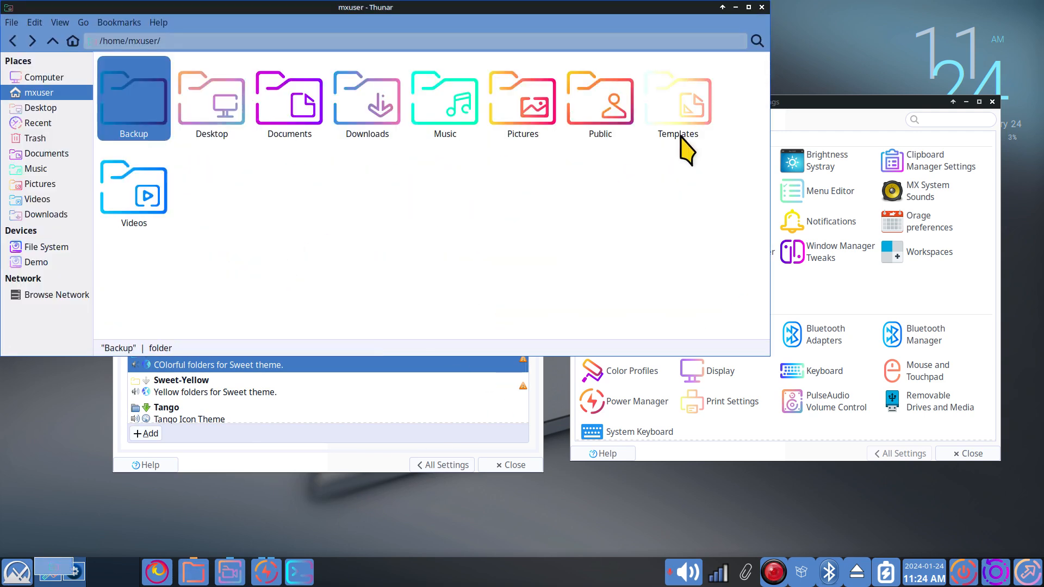
scroll(379, 246, "down", 2)
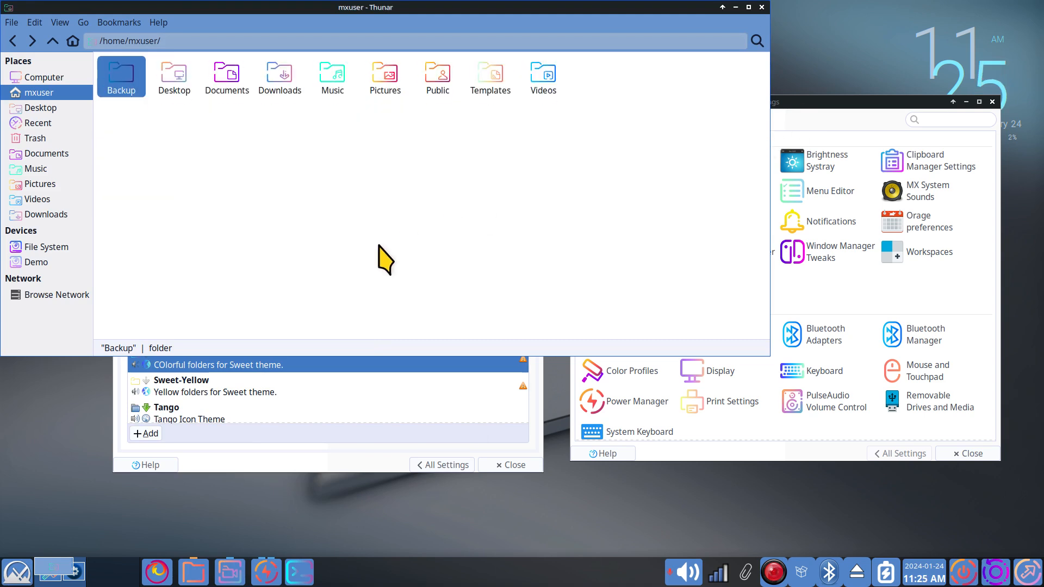
scroll(379, 245, "up", 2)
left_click(825, 123)
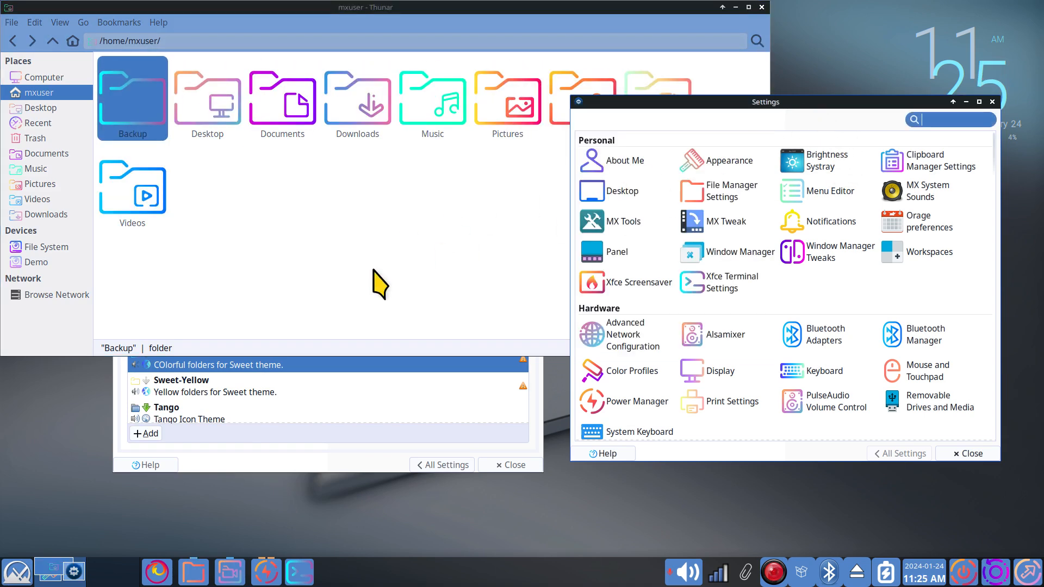
Apply the Sweet-Yellow icon theme together with the Sweet-Ambar-Blue-Dark-v40 style
left_click(207, 387)
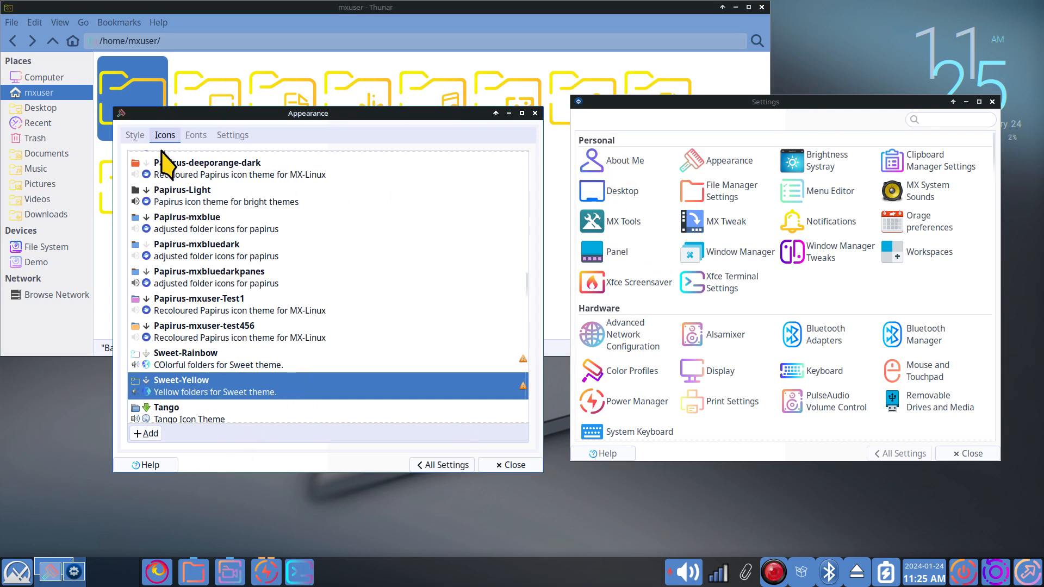
left_click(135, 136)
scroll(189, 363, "down", 3)
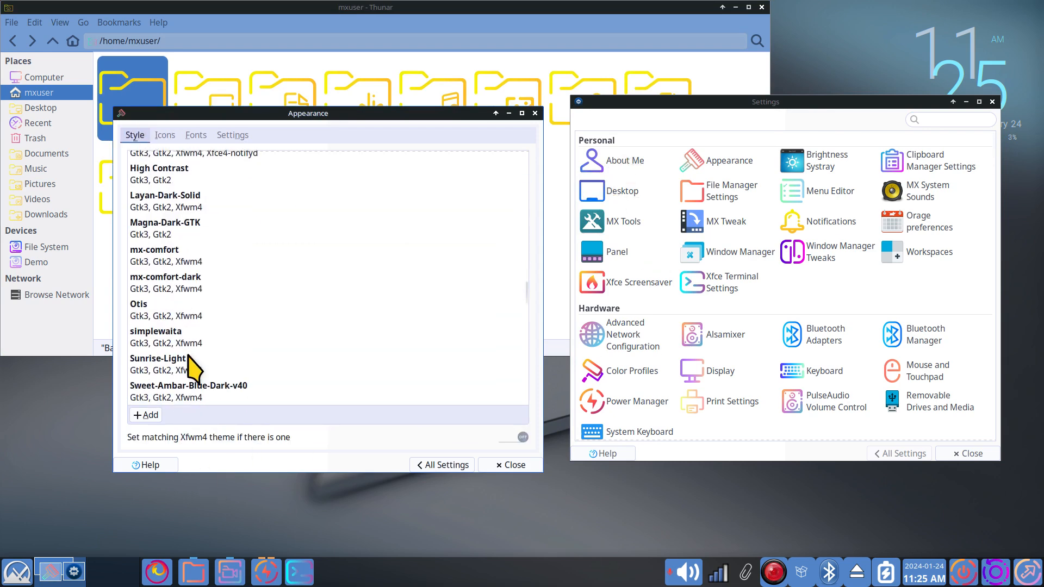
left_click(239, 392)
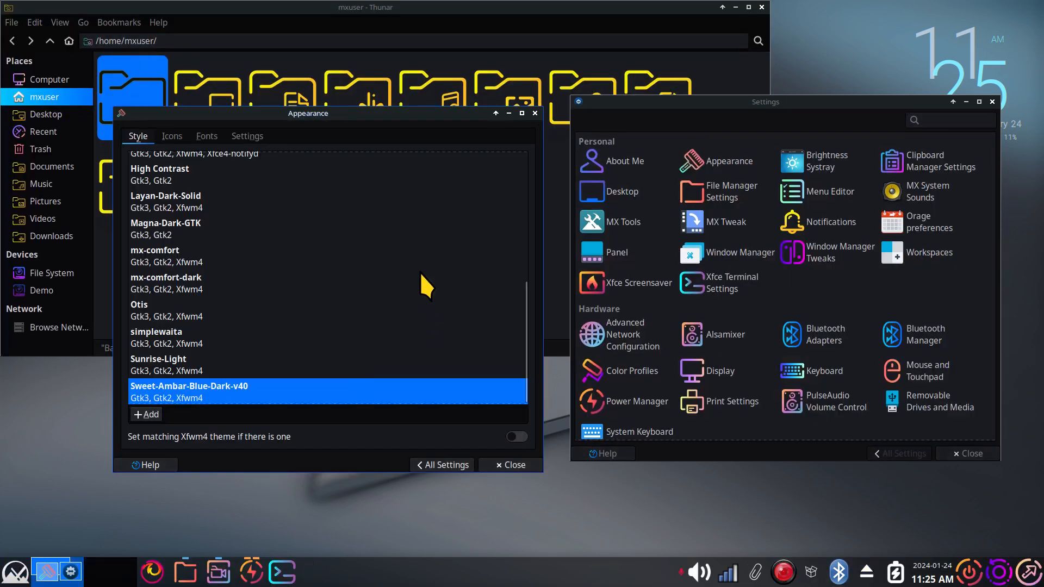
Try the High Contrast style, then apply the Layan-Dark-Solid style instead
mouse_move(273, 111)
left_mouse_down()
mouse_move(360, 243)
mouse_move(275, 103)
left_mouse_up()
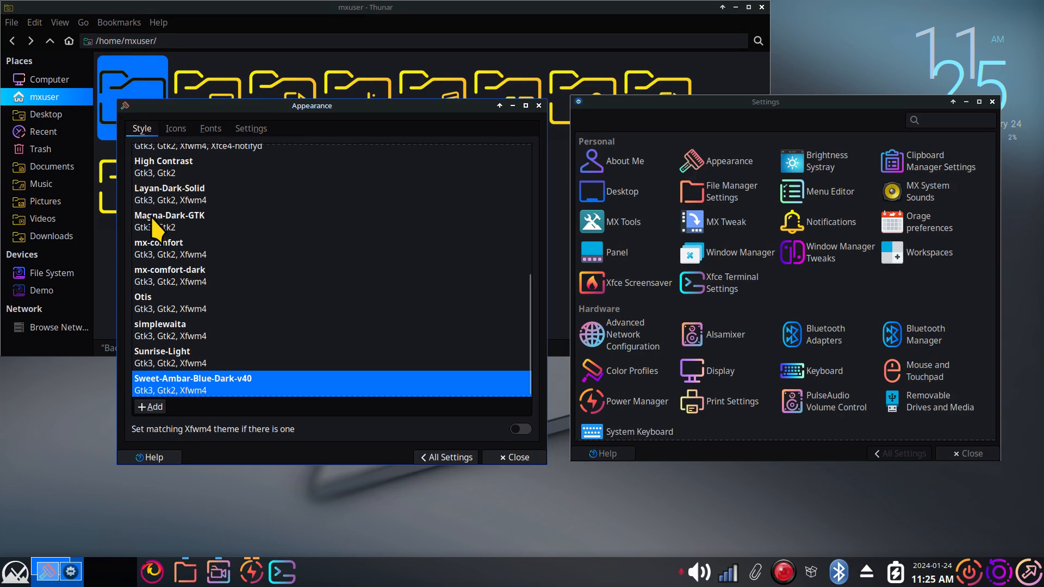
left_click(173, 172)
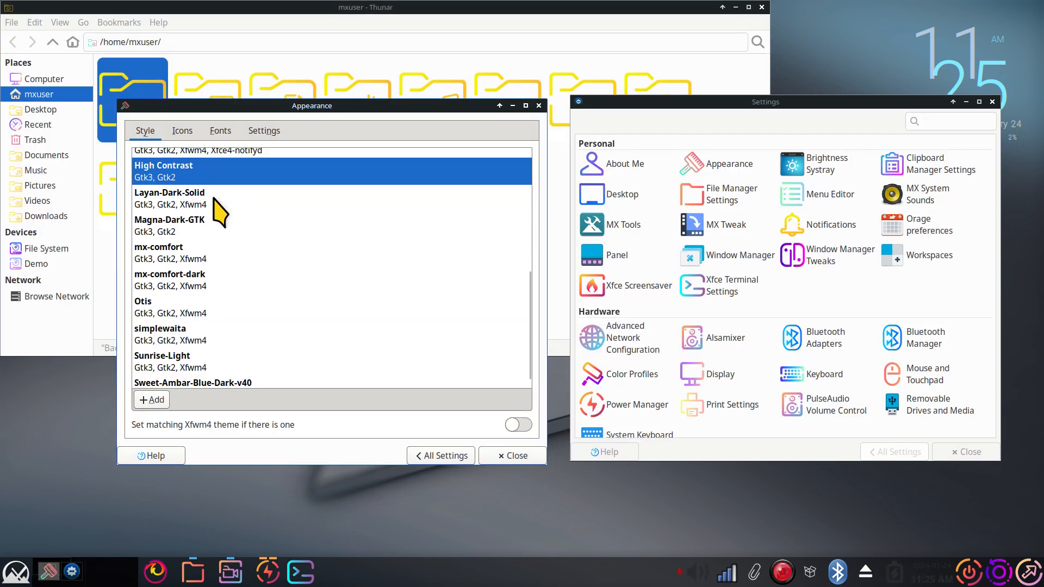
left_click(229, 203)
Apply the Windows-Beuty icon theme, move the Appearance window aside and bring the home folder window to the front
left_click(178, 129)
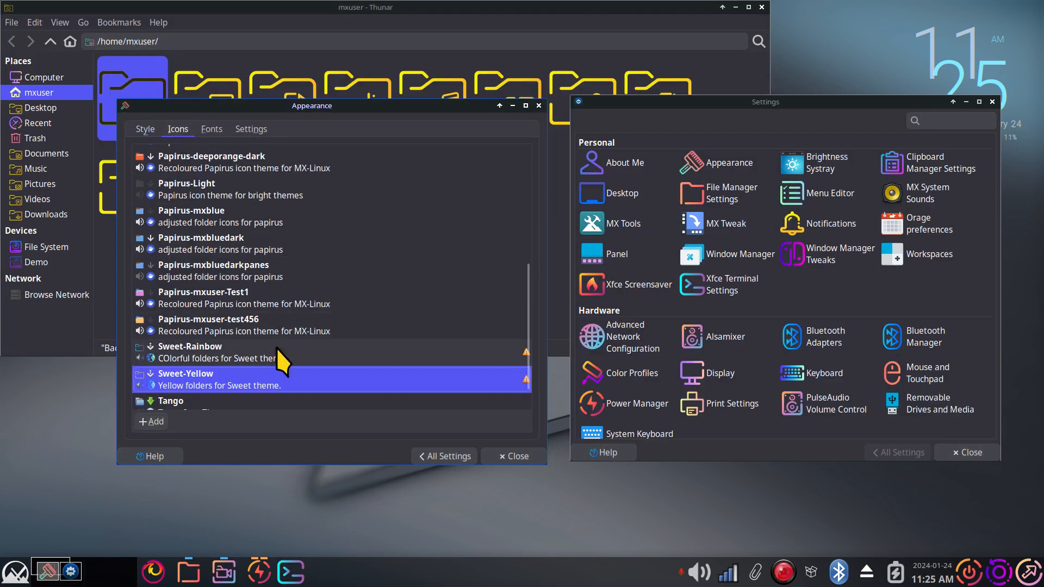
scroll(276, 345, "down", 1)
left_click(200, 386)
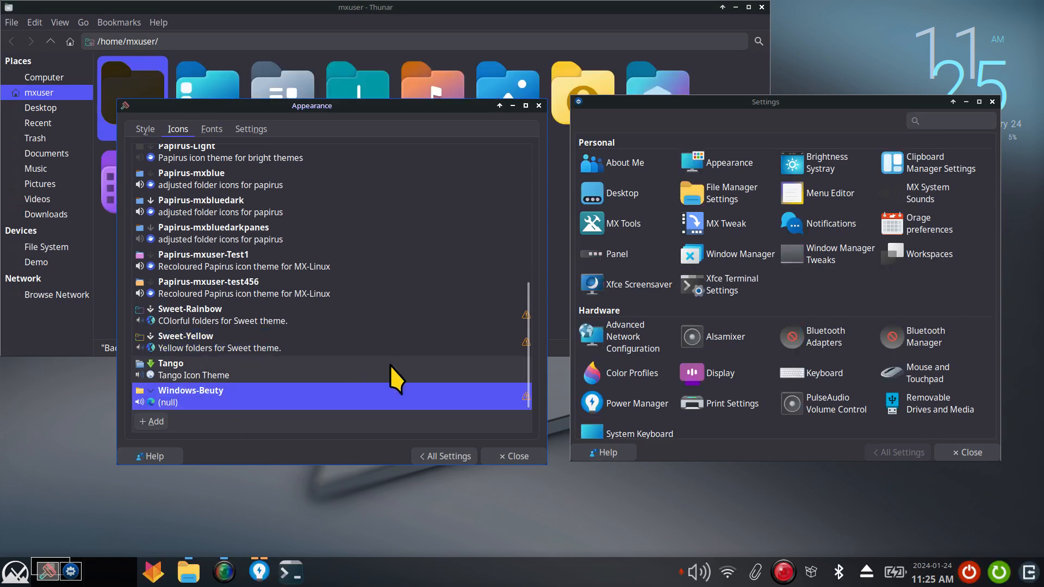
left_click_drag(332, 126, 302, 237)
left_click(335, 188)
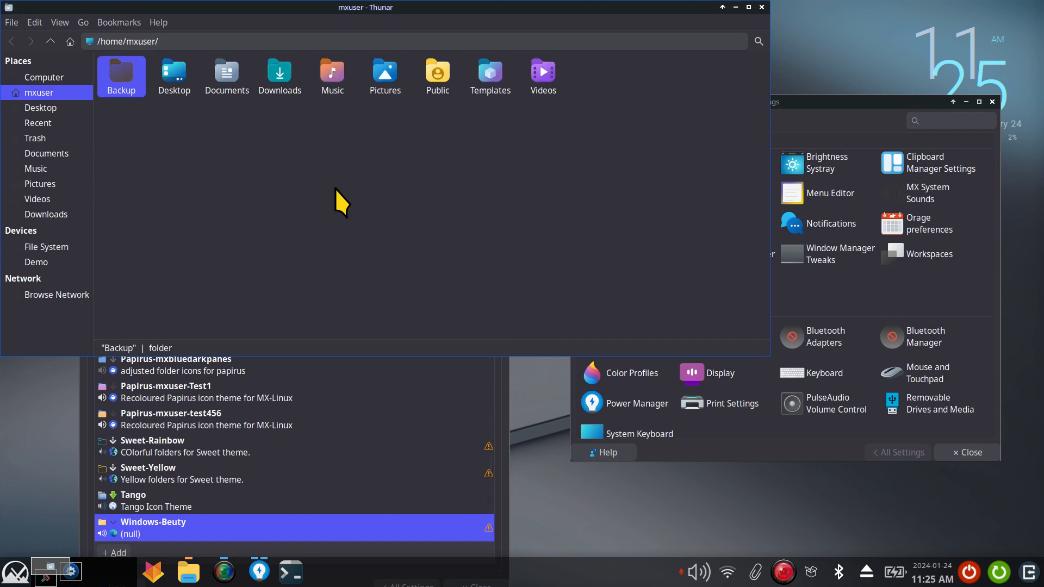
Enlarge the home folder icons, try the Papirus-mxuser-Test1 icon theme, then apply the Papirus-mxuser-test456 theme
left_click(815, 288)
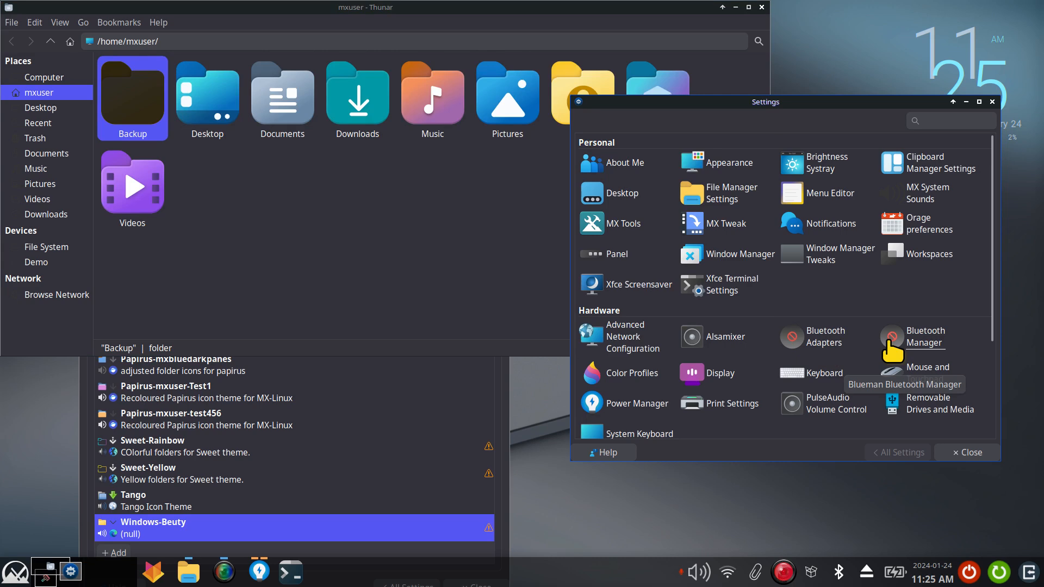
left_click(465, 393)
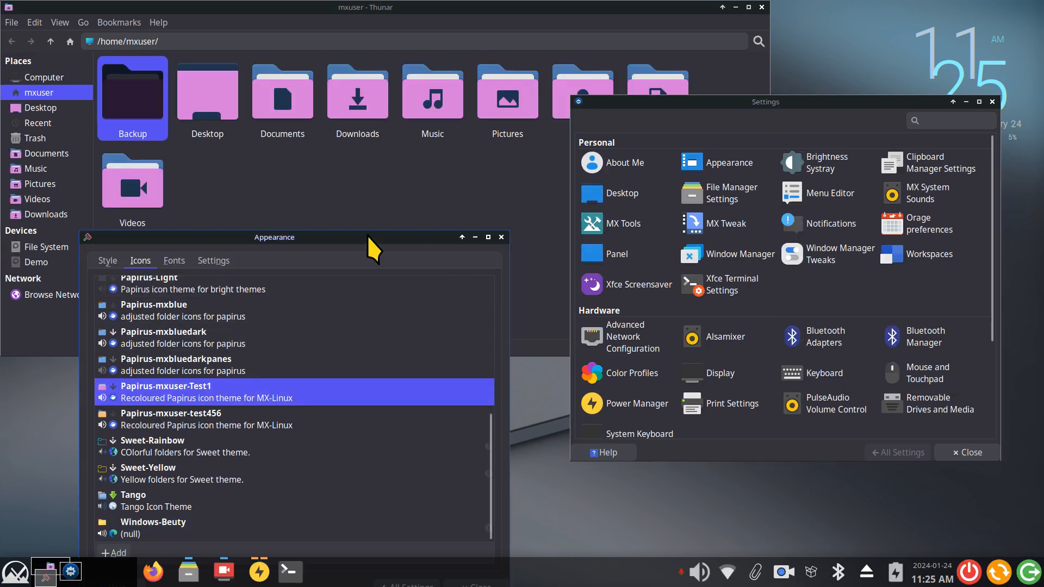
left_click_drag(354, 238, 361, 157)
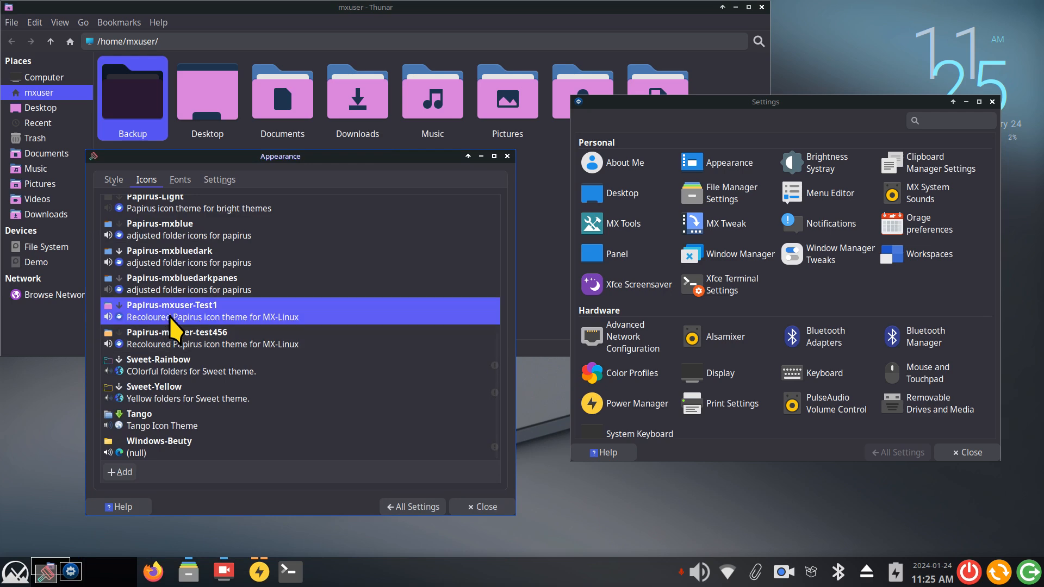
left_click(166, 346)
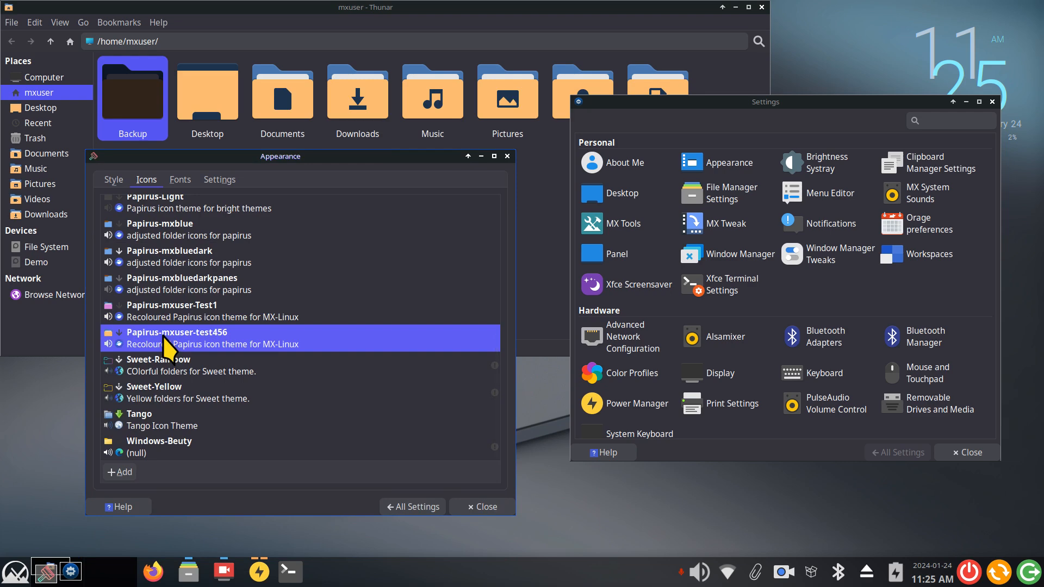
Close the Appearance, Settings and file manager windows to clear the desktop
left_click(507, 156)
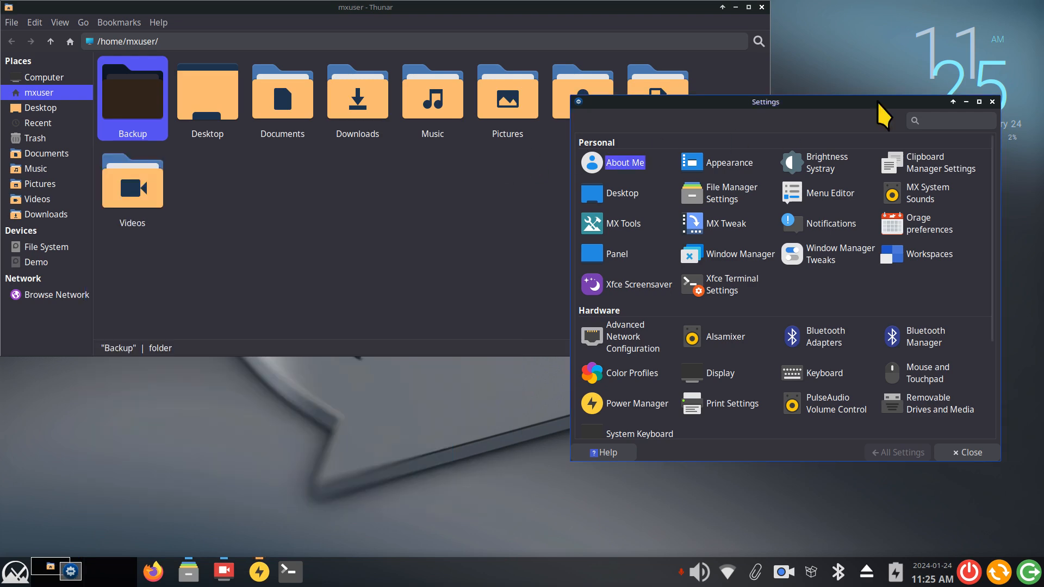
left_click(993, 101)
left_click(762, 7)
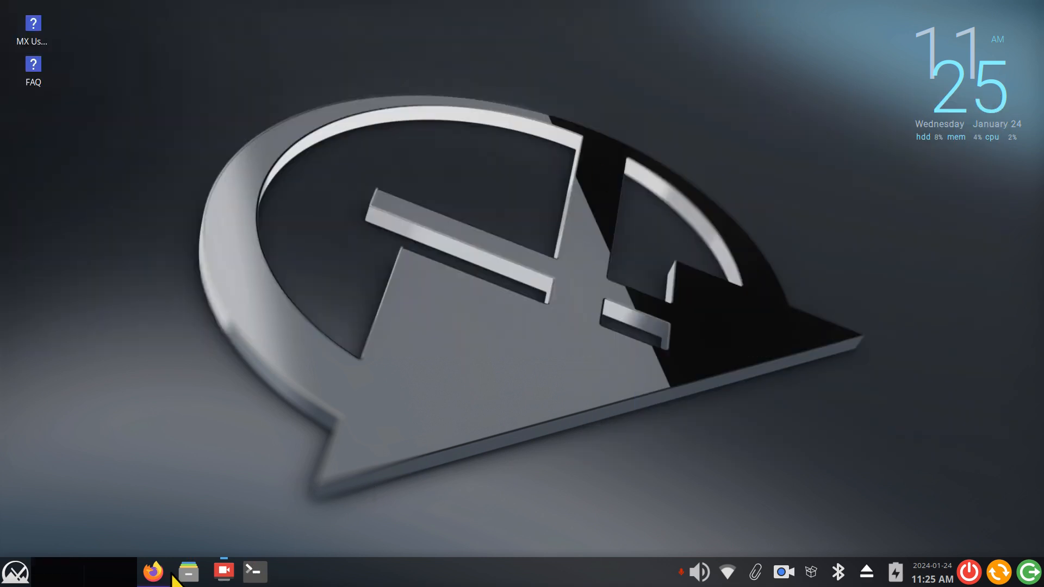
Open the Downloads folder in the file manager, centre its window and select the Sunrise-Light.7z archive
left_click(189, 572)
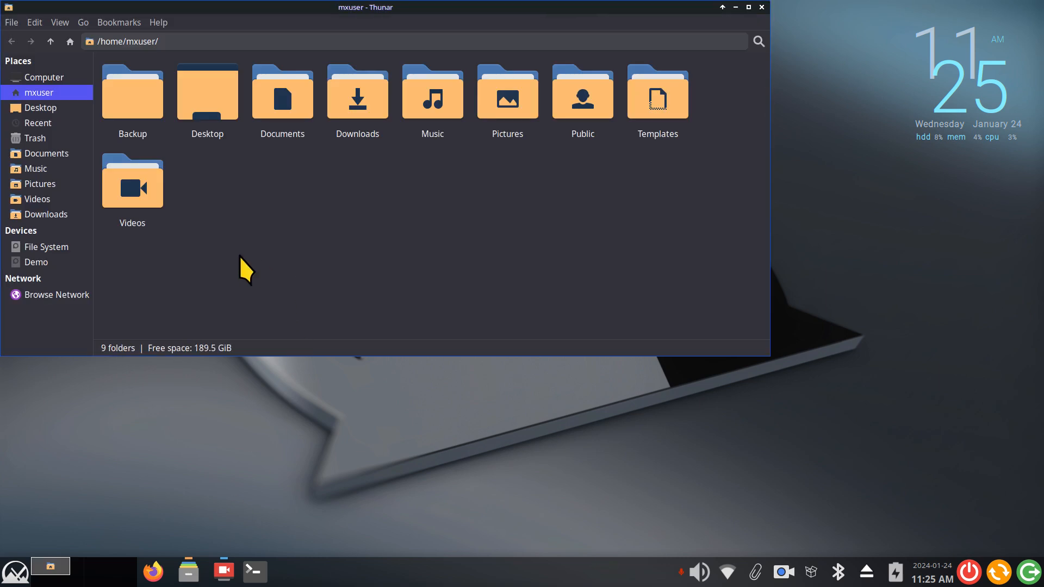
left_click(43, 214)
left_click_drag(365, 8, 549, 104)
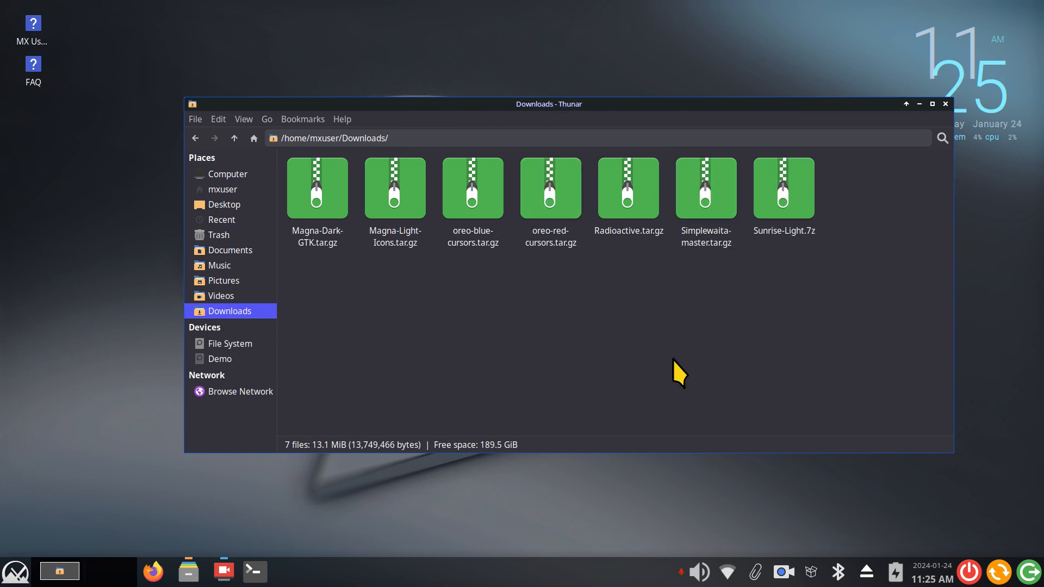
left_click(768, 198)
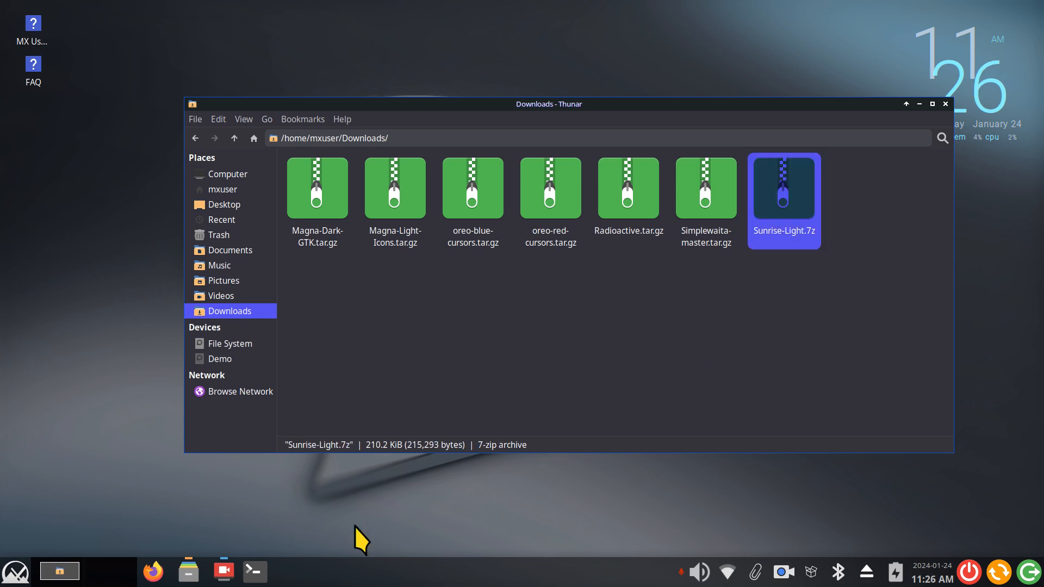
Open the Appearance settings from the Settings manager and move the window lower over the Downloads folder
left_click(16, 572)
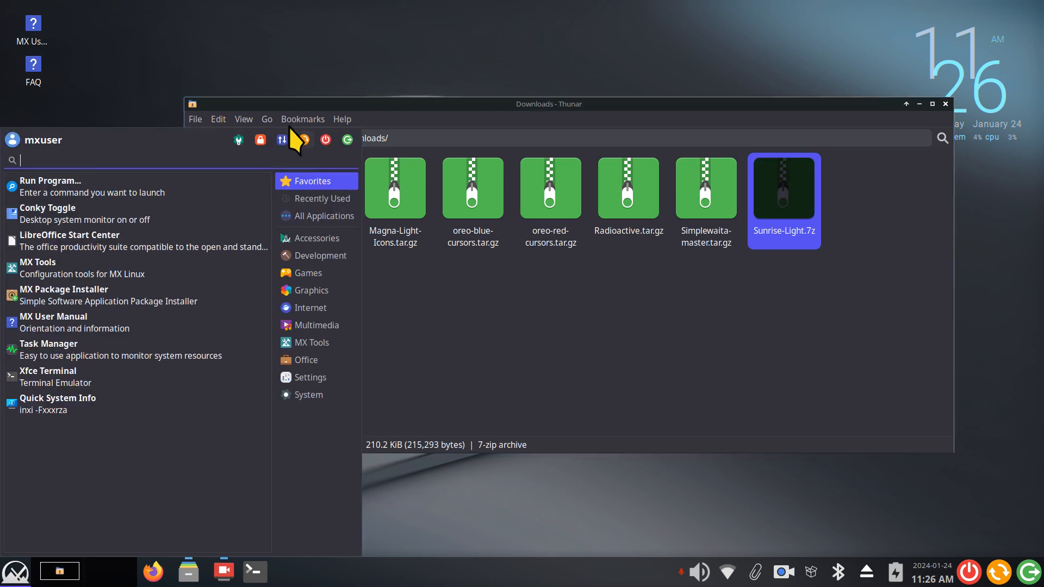
left_click(246, 144)
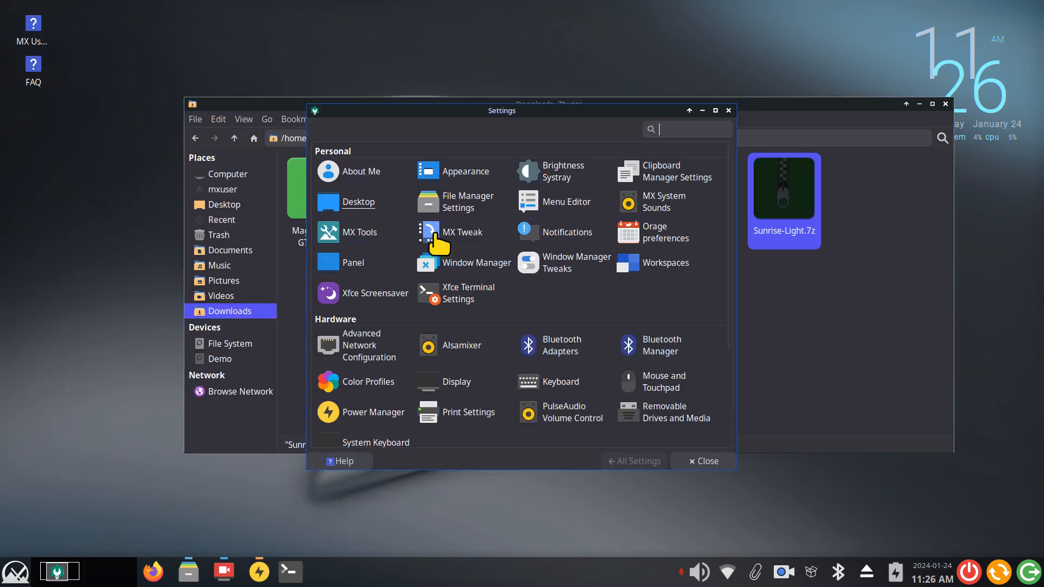
left_click(430, 171)
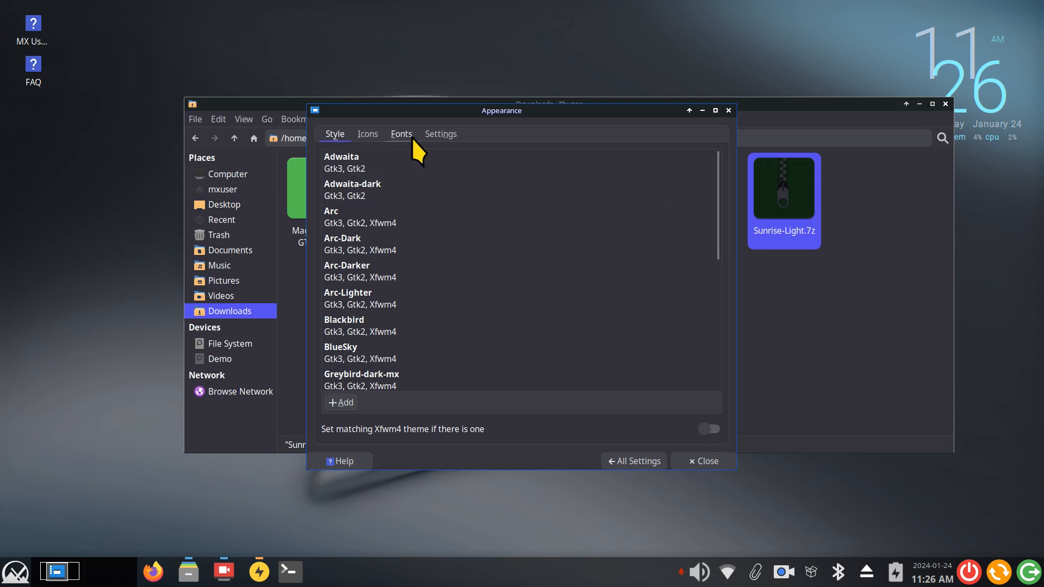
left_click_drag(635, 112, 588, 169)
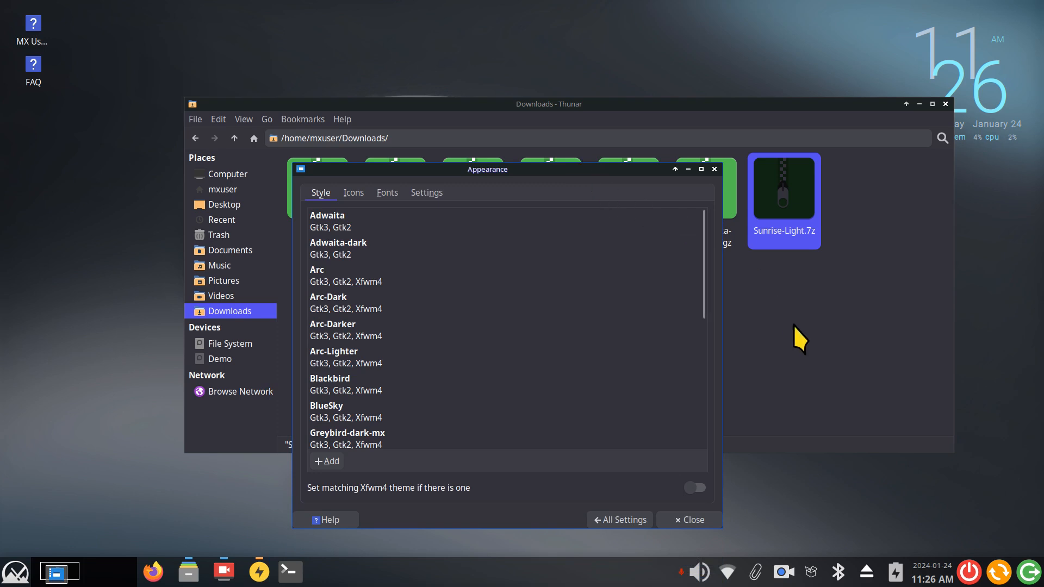
Show hidden files in the home folder and open the .icons folder to view the installed icon and cursor themes
left_click(189, 573)
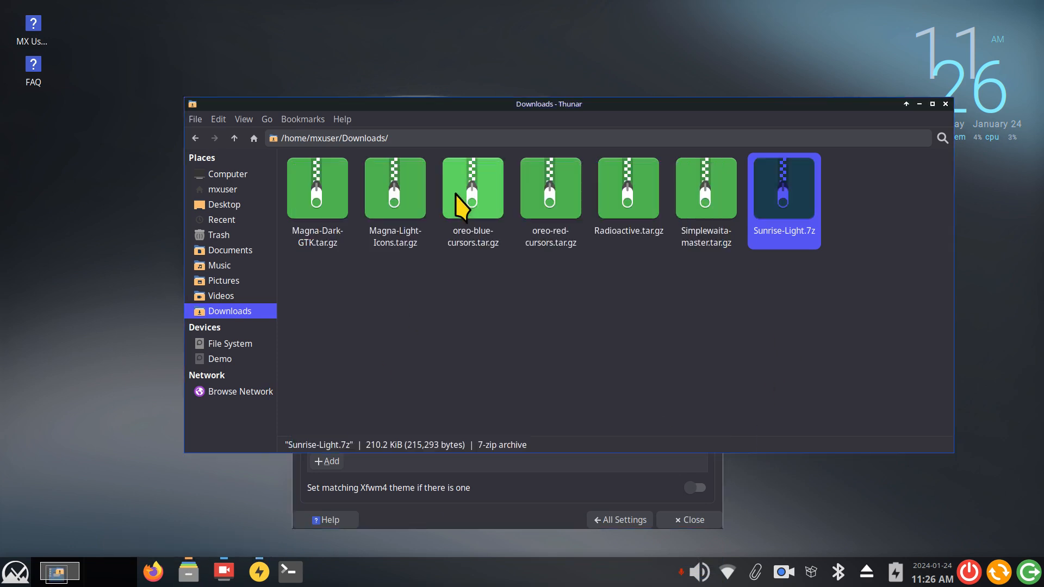
left_click(218, 205)
left_click(220, 190)
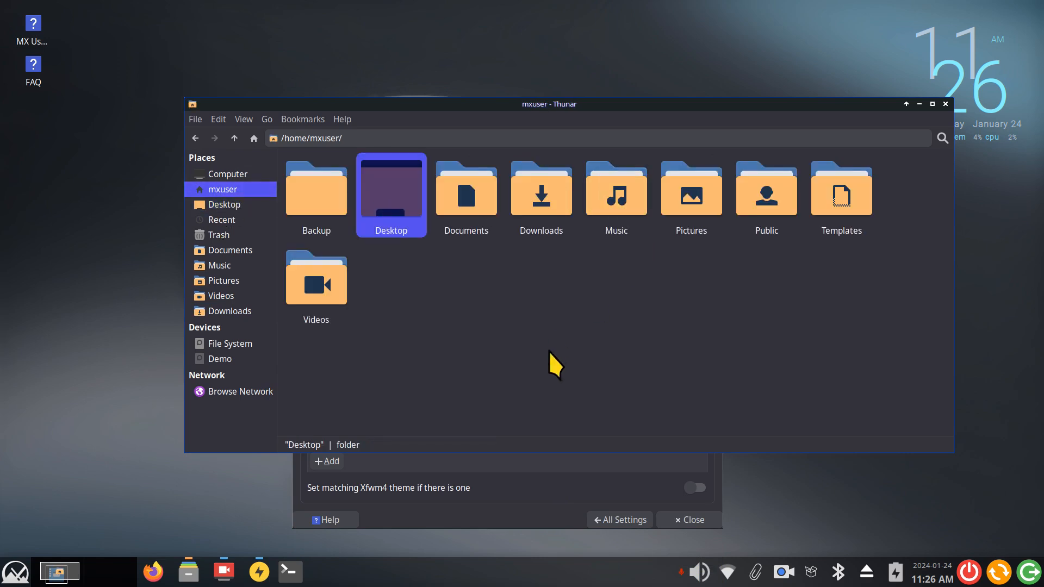
key("ctrl+h")
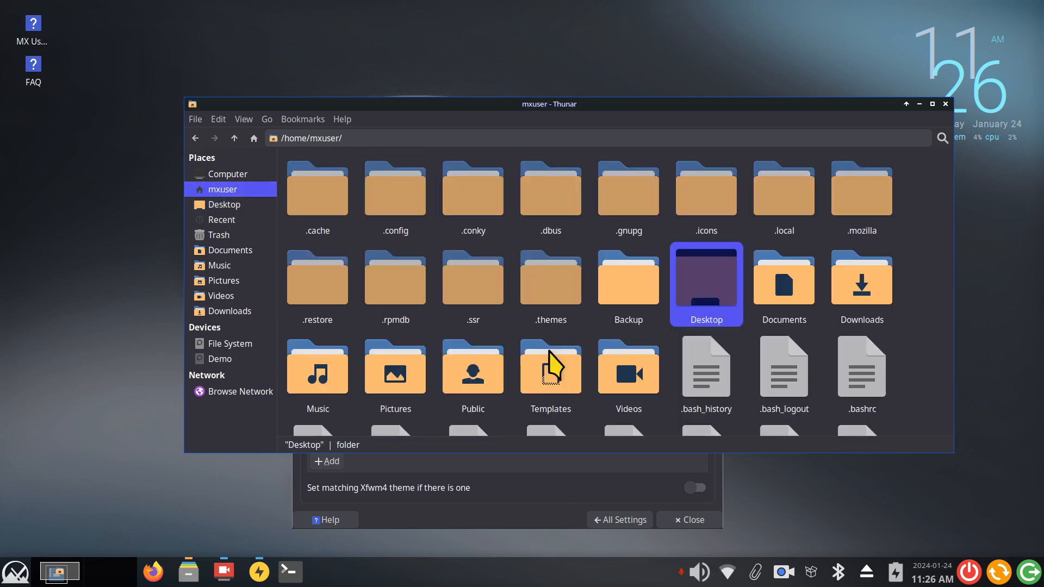
double_click(721, 197)
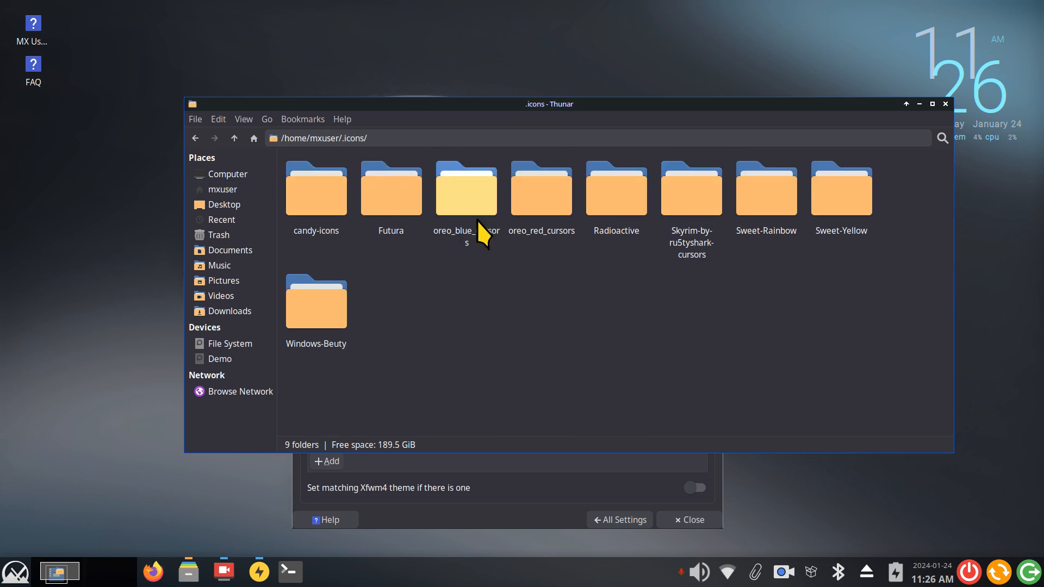
Open the .local/share/icons folder in the home directory and examine the custom Papirus icon theme folders there
left_click(234, 138)
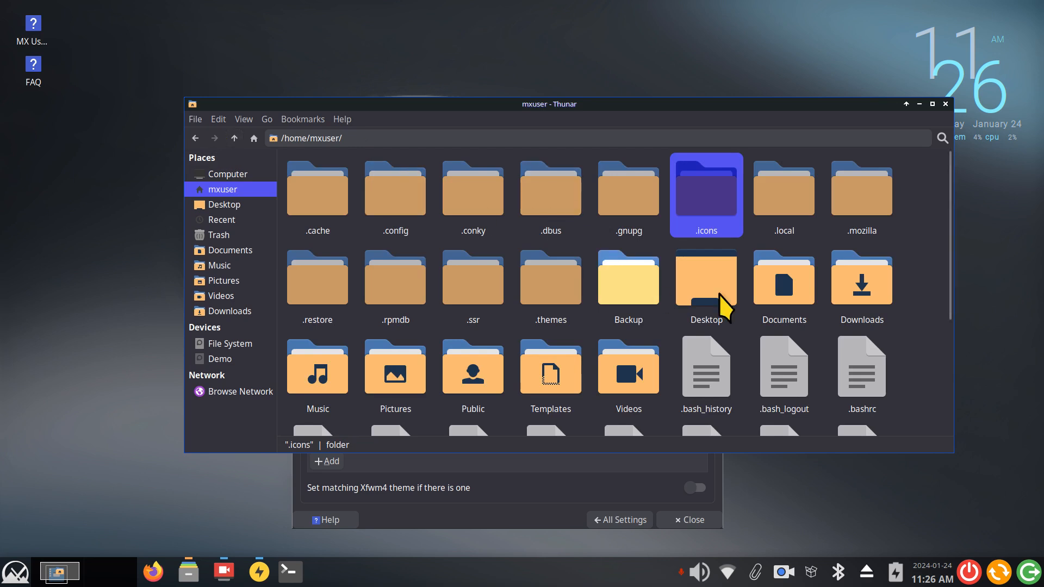
double_click(790, 190)
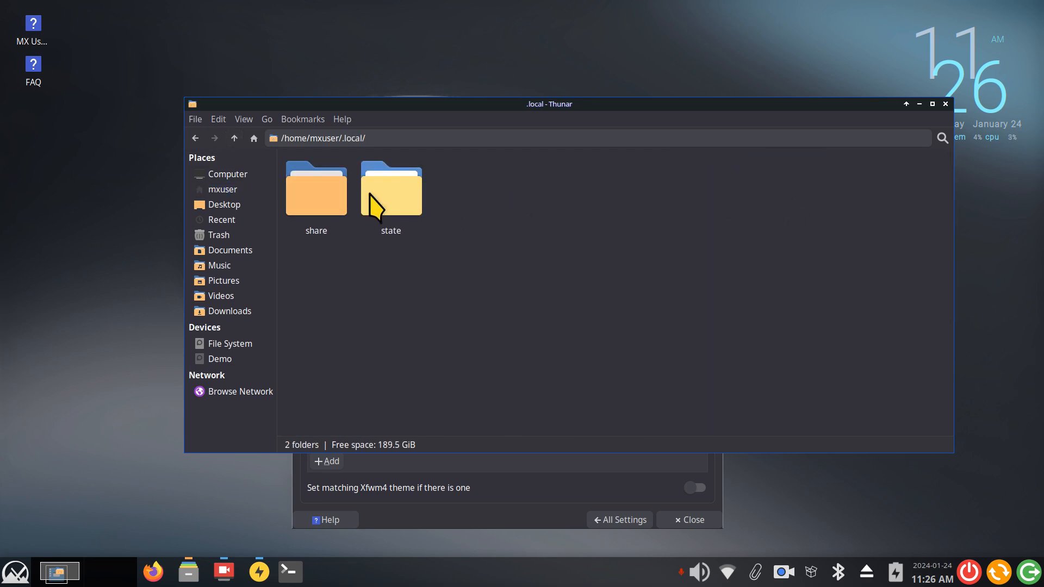
double_click(315, 198)
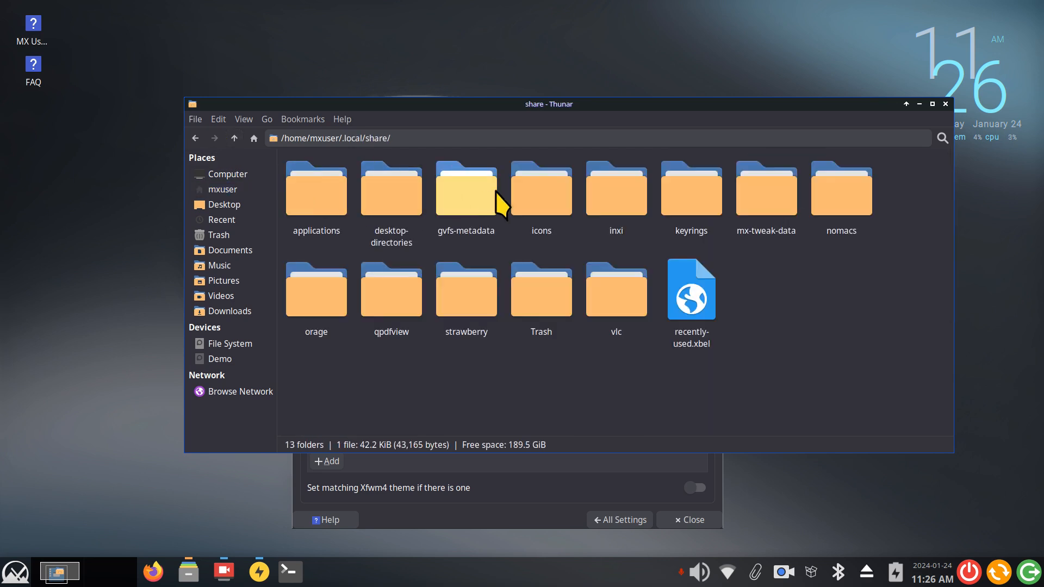
double_click(529, 189)
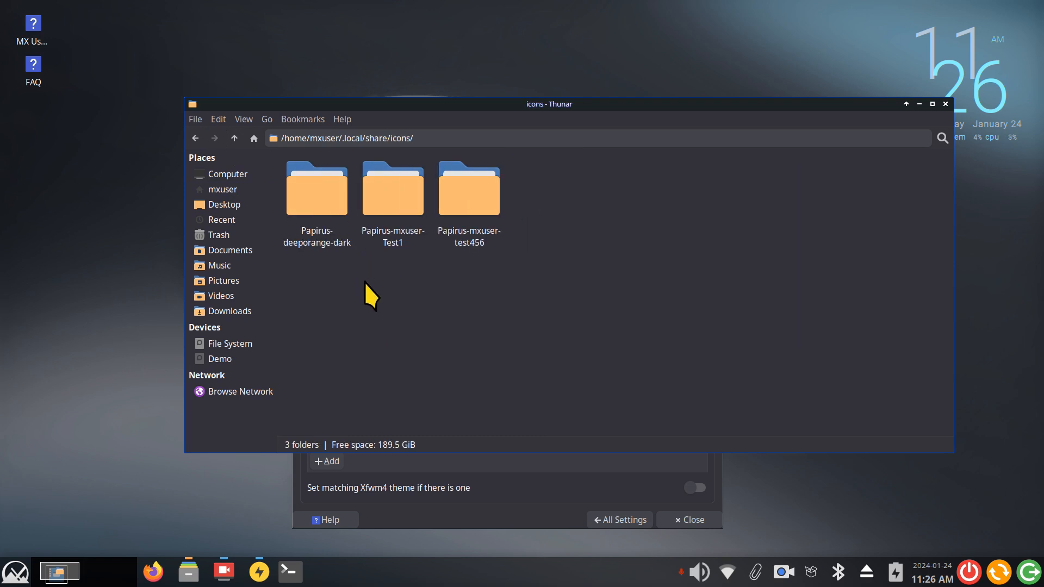
left_click_drag(535, 181, 471, 202)
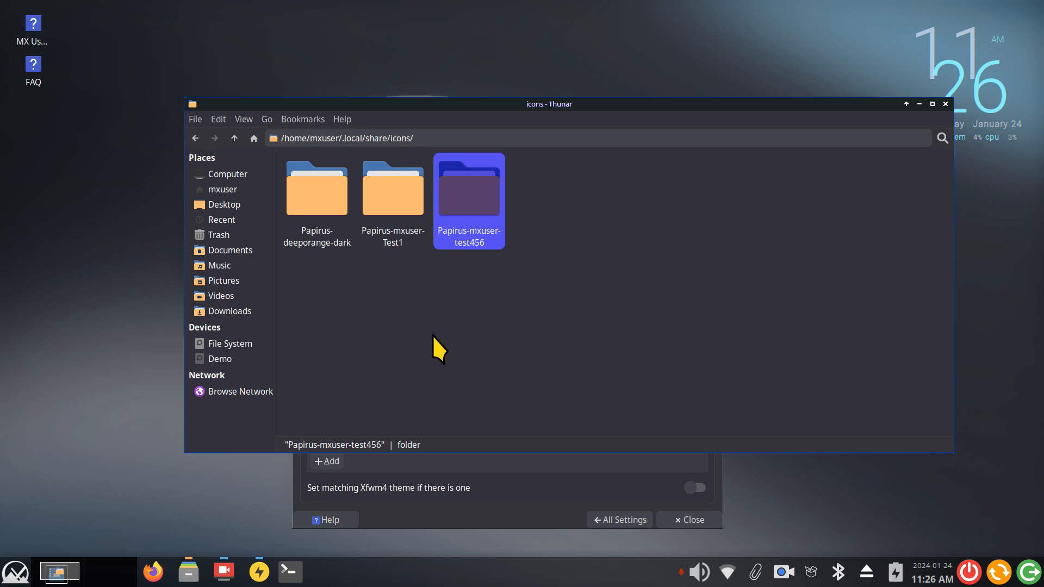
left_click(432, 326)
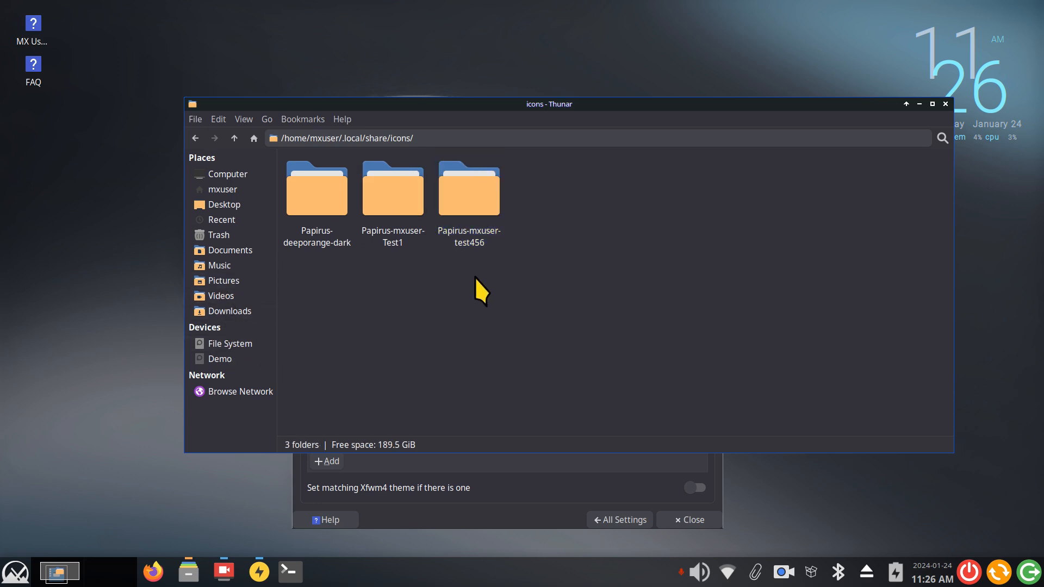
Open the .themes folder in the home directory and move the Appearance window down to uncover its contents
left_click(233, 138)
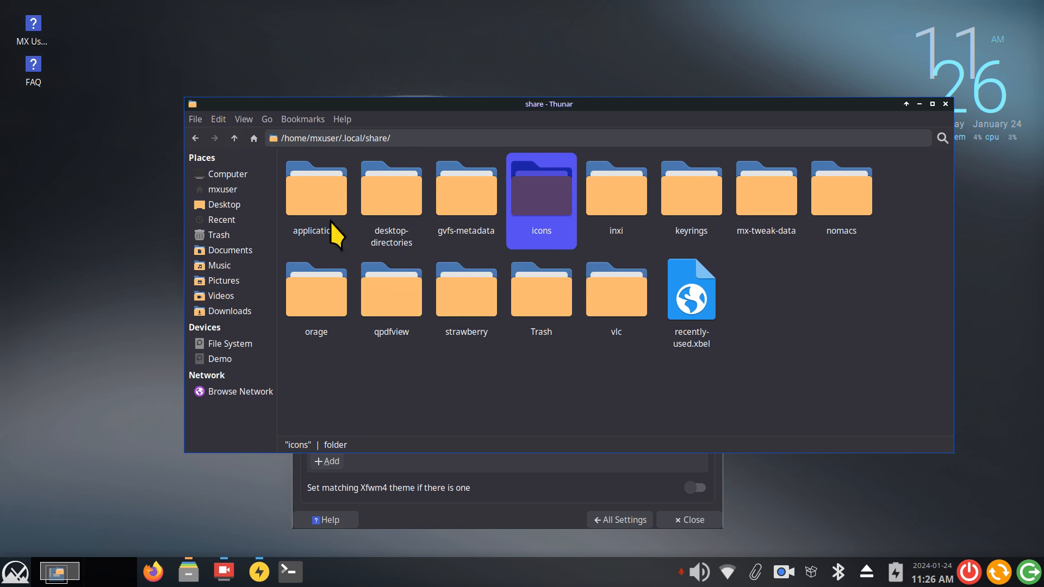
left_click(217, 189)
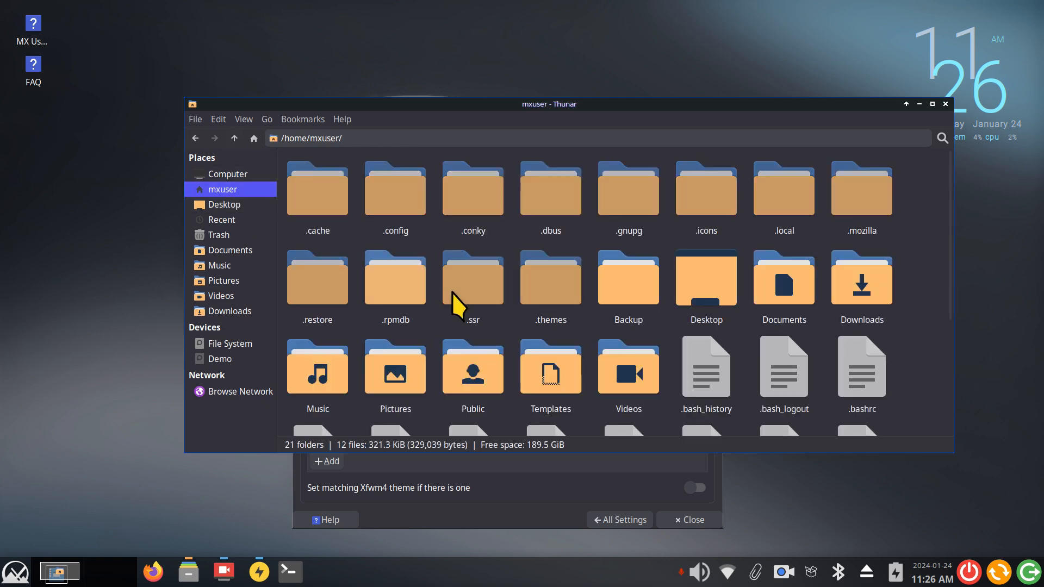
double_click(560, 298)
left_click(513, 473)
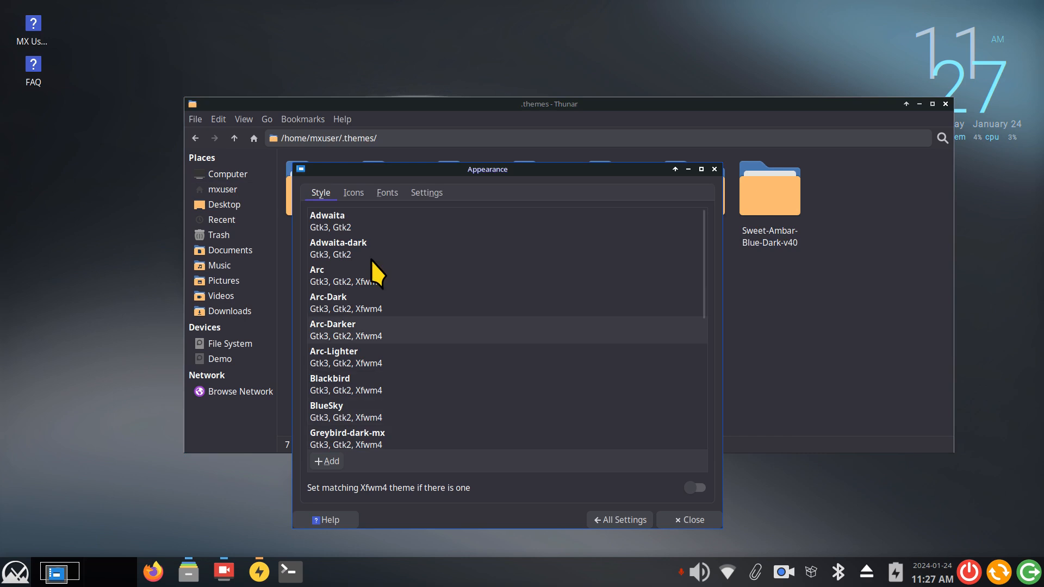
left_click_drag(404, 168, 397, 271)
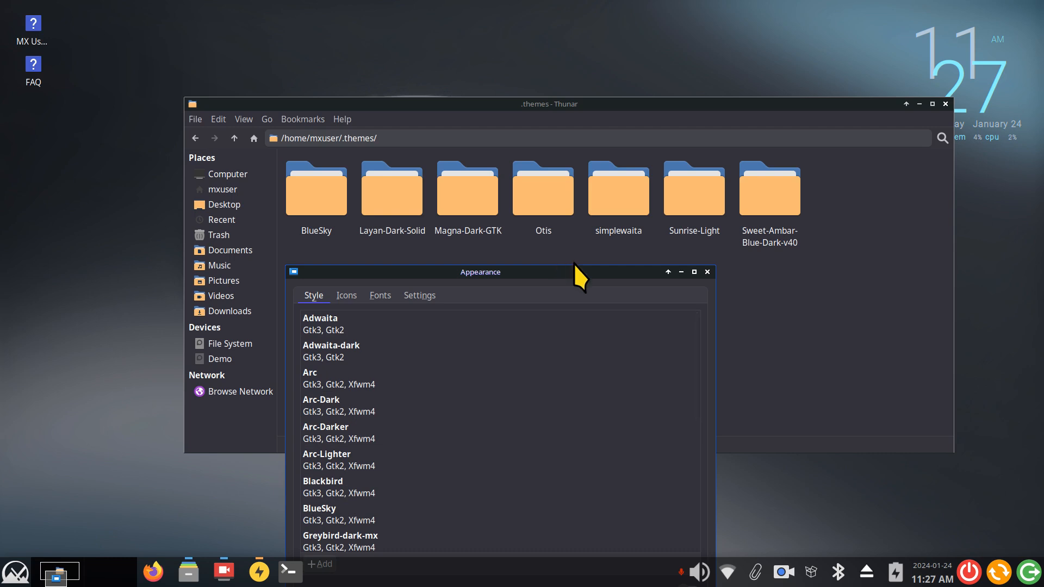
left_click_drag(574, 273, 546, 304)
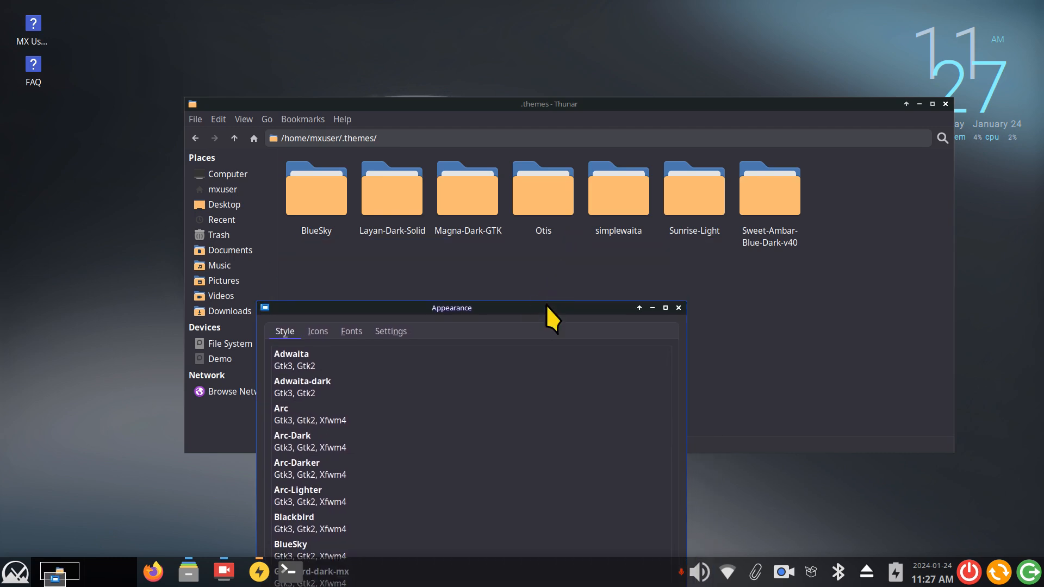
Go through the theme folders in .themes, including BlueSky, simplewaita, Layan-Dark-Solid, Magna-Dark-GTK, Otis and Sweet-Ambar-Blue-Dark-v40
left_click(300, 199)
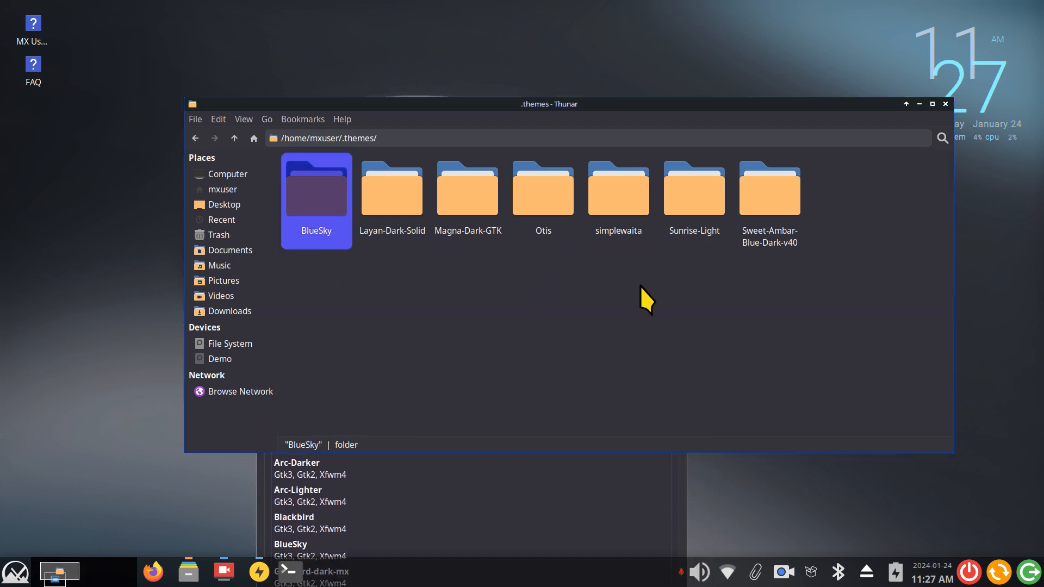
left_click(616, 188)
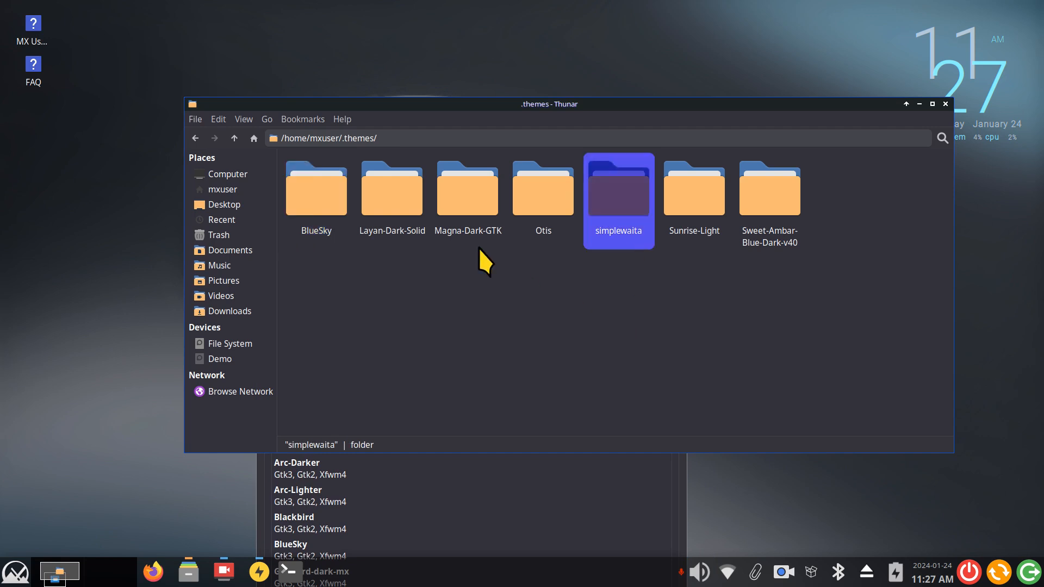
left_click(381, 198)
left_click(458, 202)
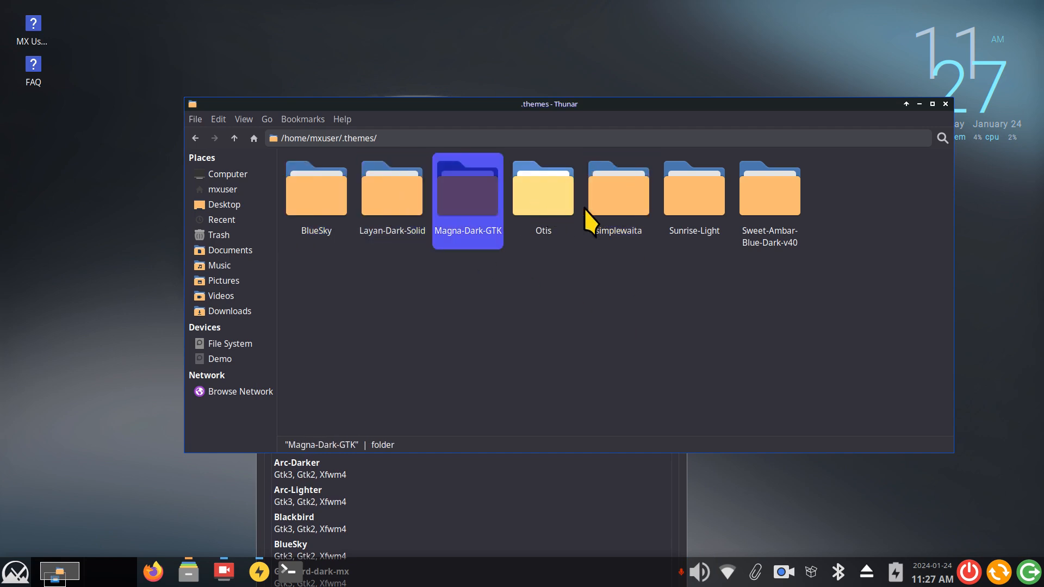
left_click(559, 196)
left_click(767, 209)
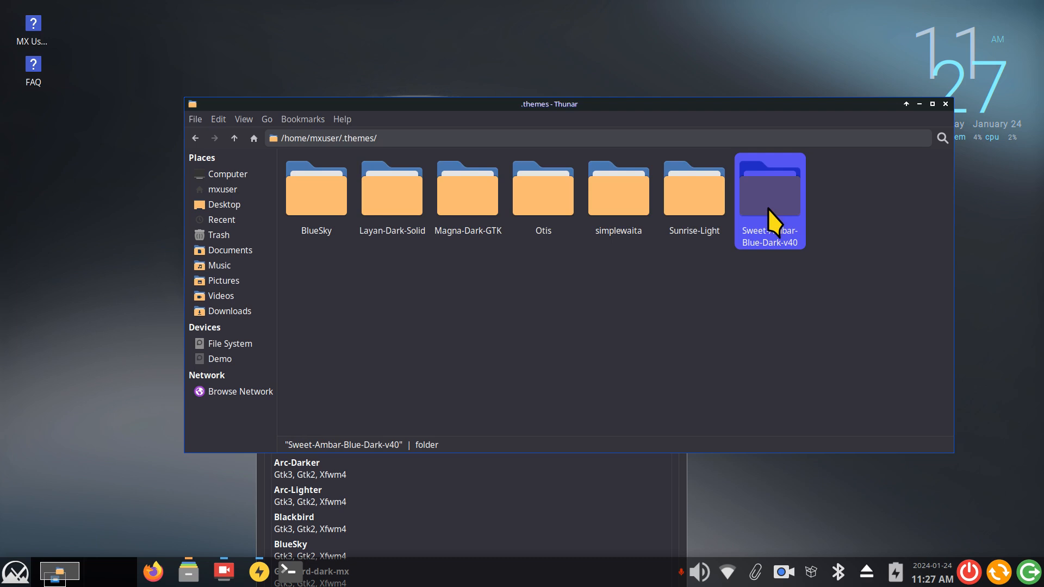
Arrange the .themes folder window and the Appearance window side by side so that neither covers the other
left_click_drag(632, 116, 921, 59)
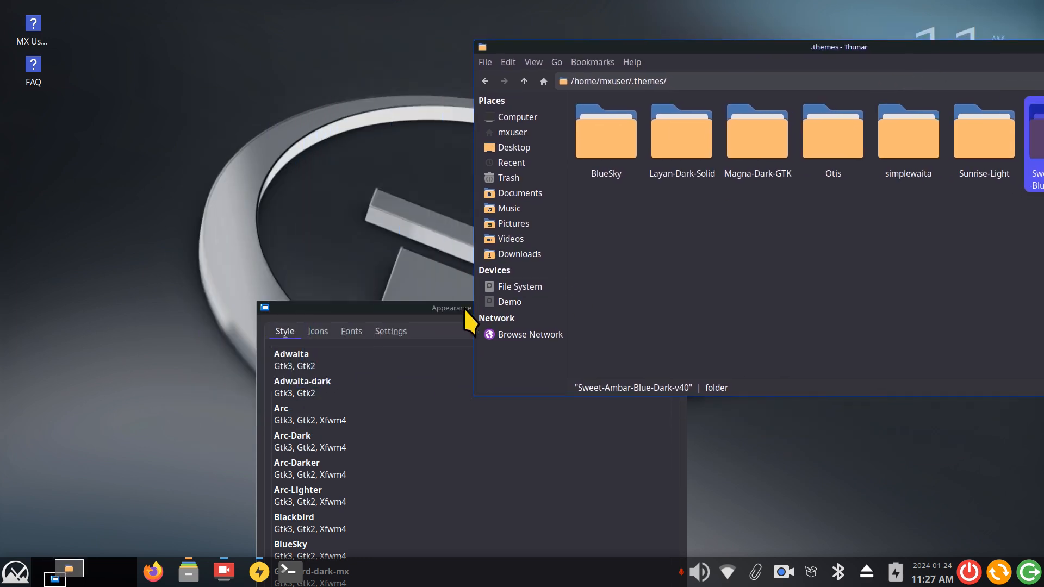
left_click_drag(404, 317, 335, 57)
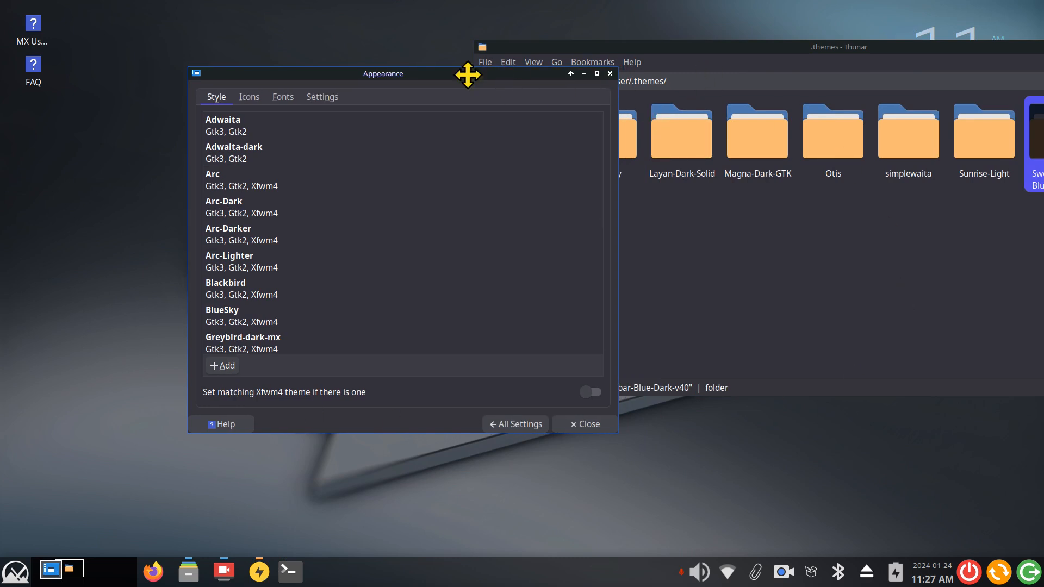
left_click_drag(495, 72, 319, 100)
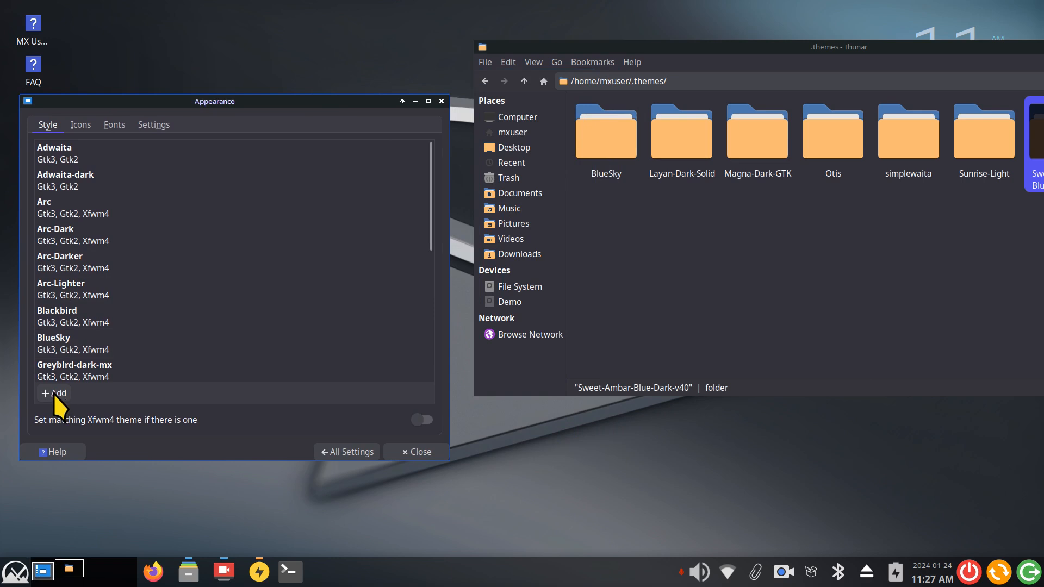
Move the .themes folder window so all its theme folders show, and compare them with the styles listed in the Appearance window
left_click_drag(891, 50, 779, 58)
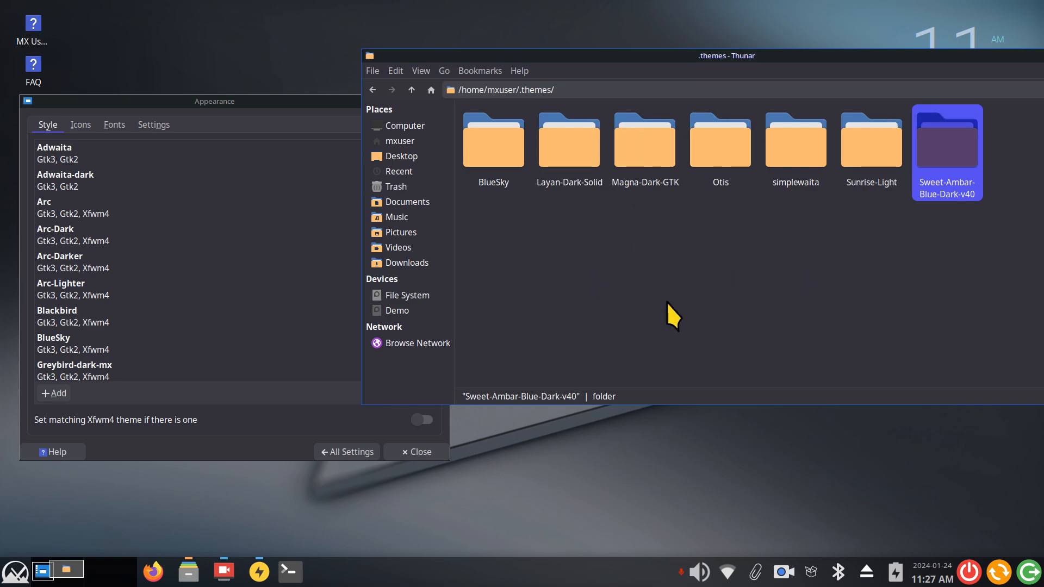
left_click(249, 104)
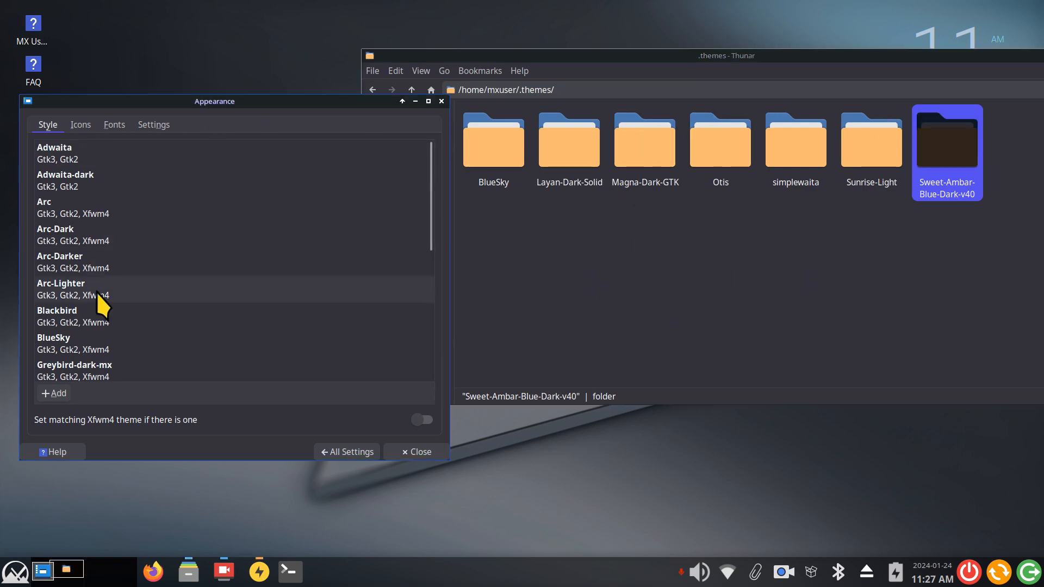
left_click(663, 313)
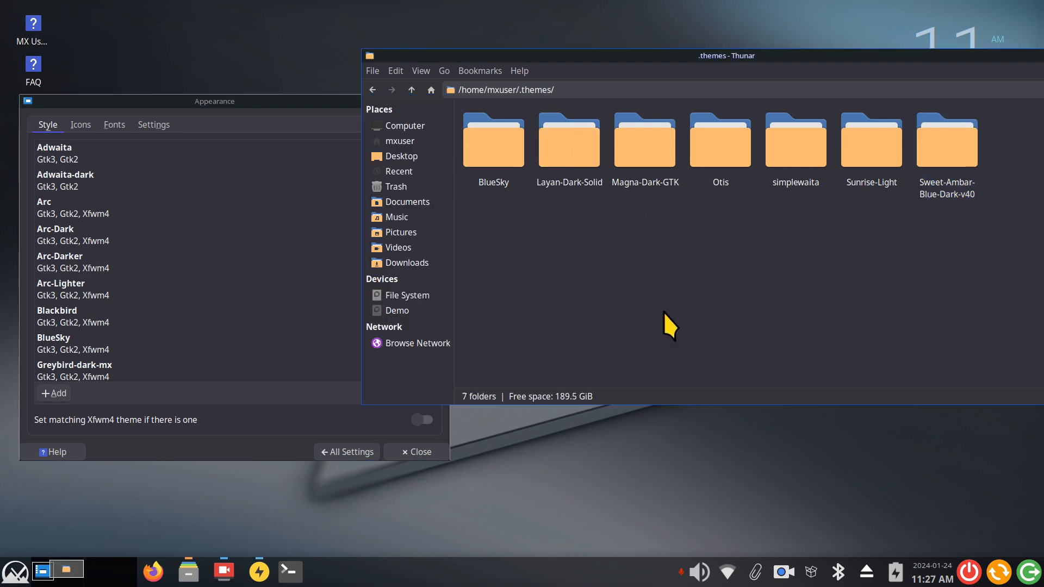
Open the .icons folder in the home directory and select the Radioactive folder among the icon and cursor themes
left_click(419, 142)
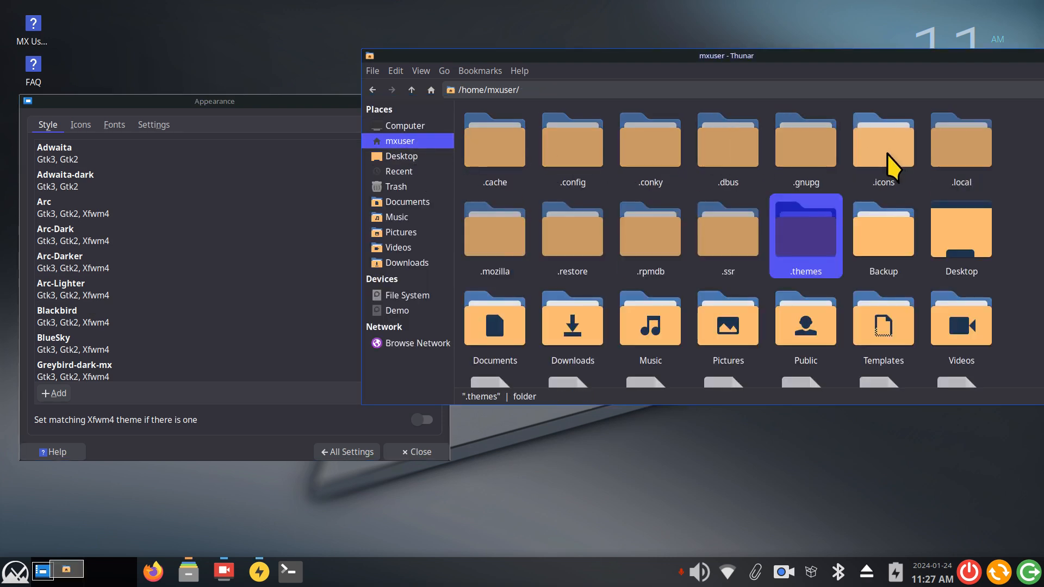
double_click(889, 157)
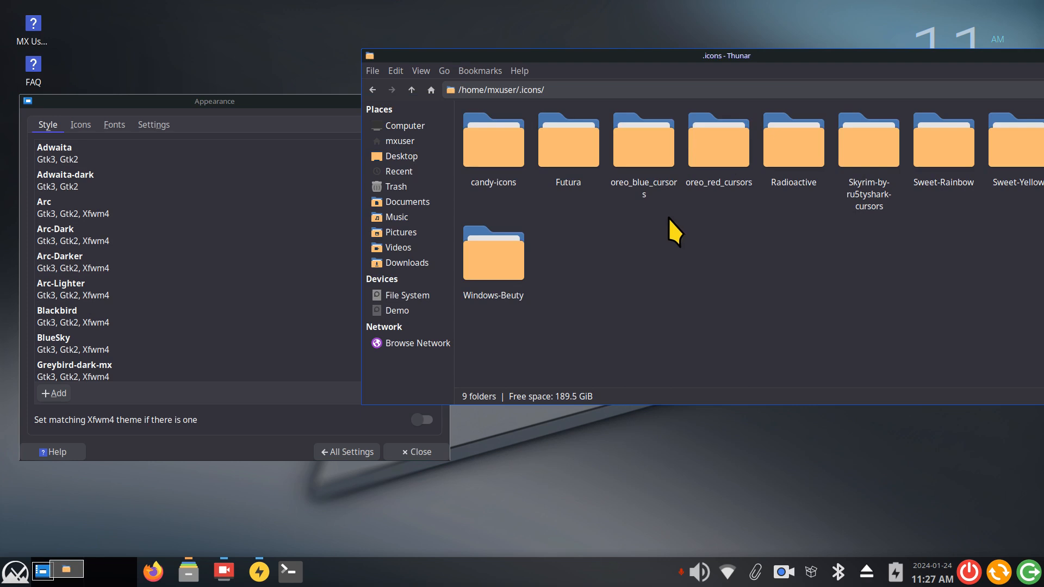
left_click(787, 139)
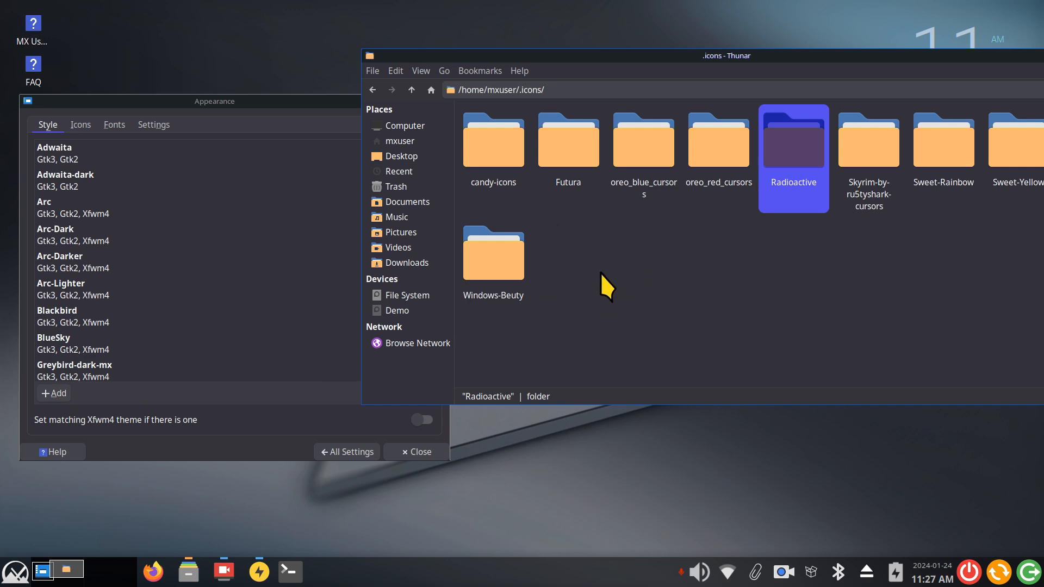
Bring the .icons folder window fully onto the screen, and close both it and the Appearance window
left_click_drag(821, 60, 648, 67)
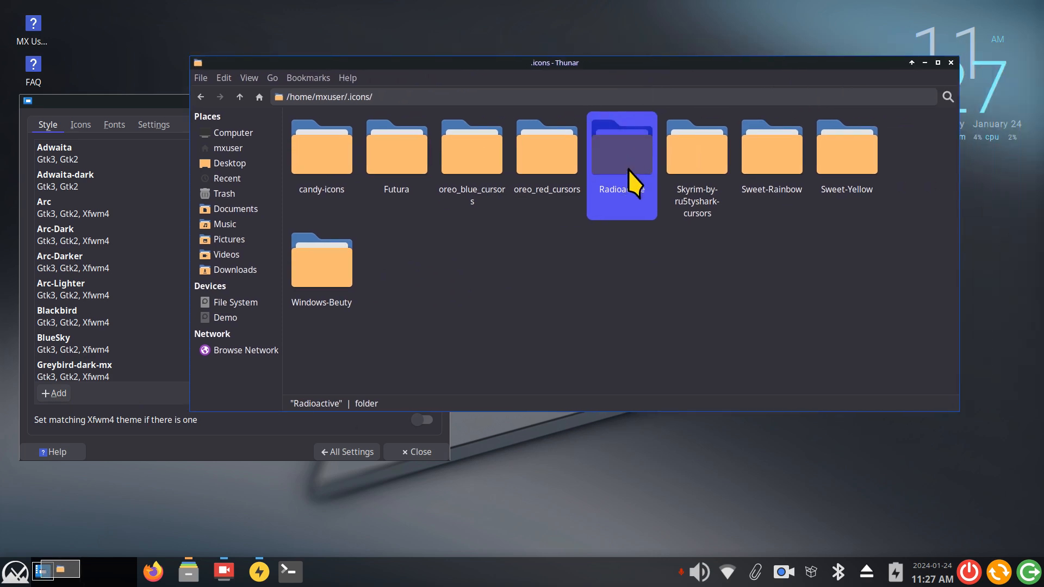
left_click(951, 62)
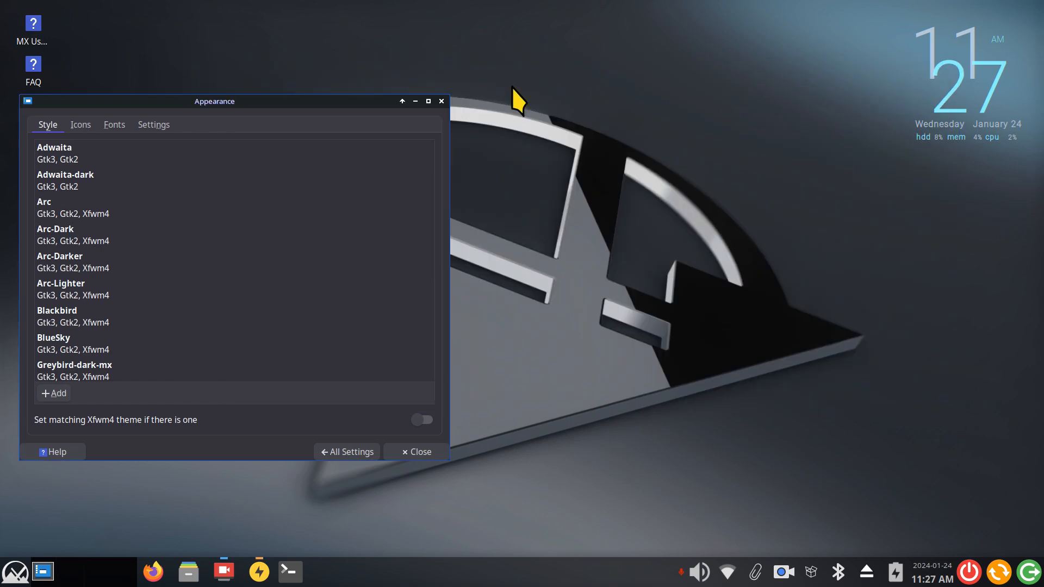
left_click(441, 101)
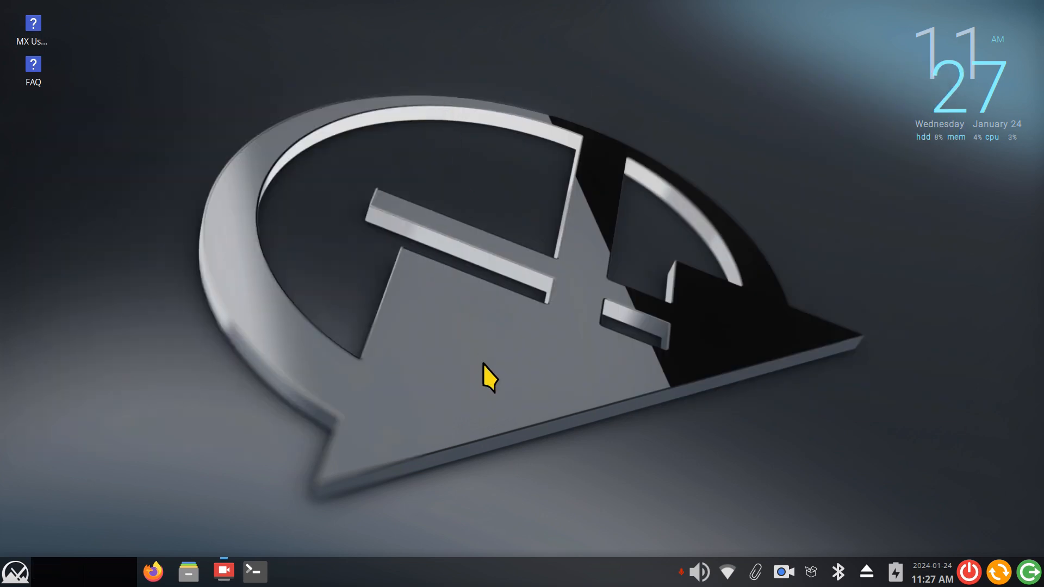